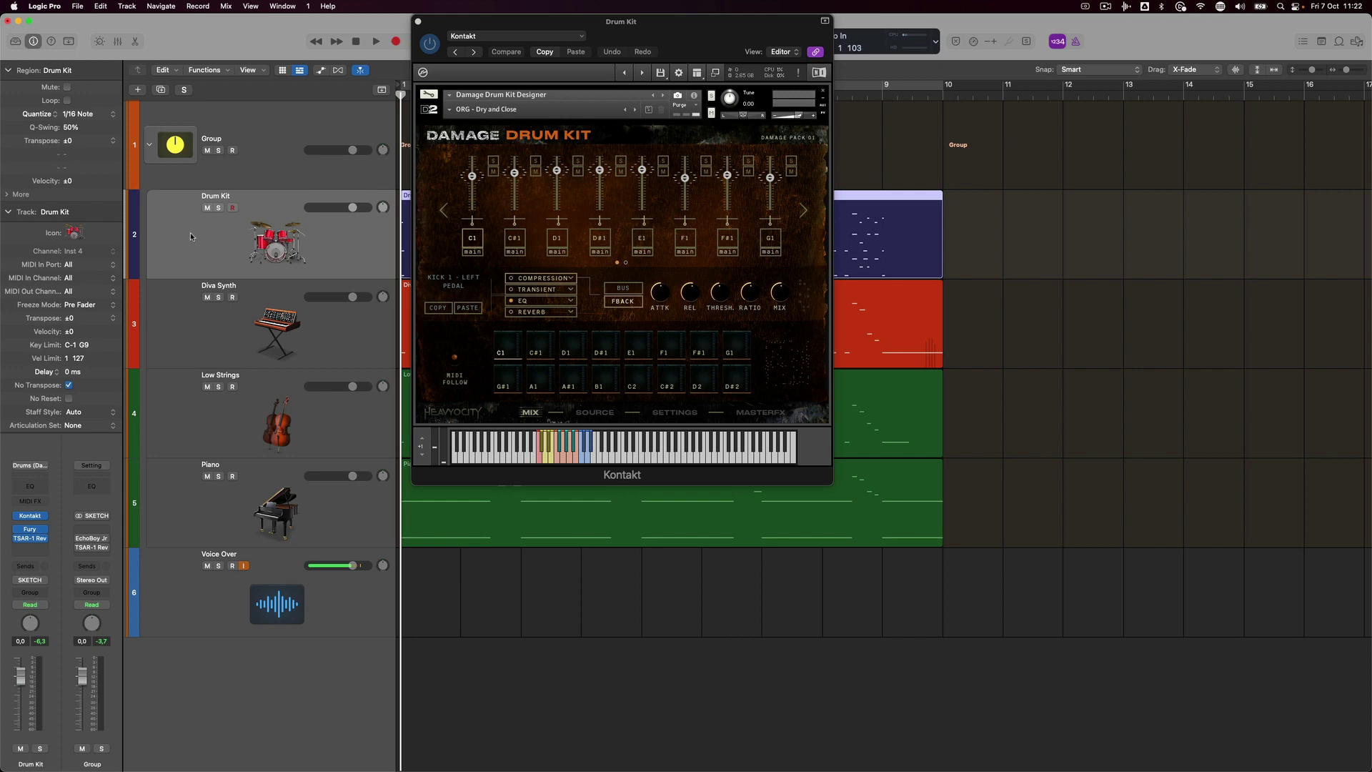
Review the instrument plug-ins used on the Drum Kit, Diva Synth, Low Strings and Piano tracks.
click(203, 332)
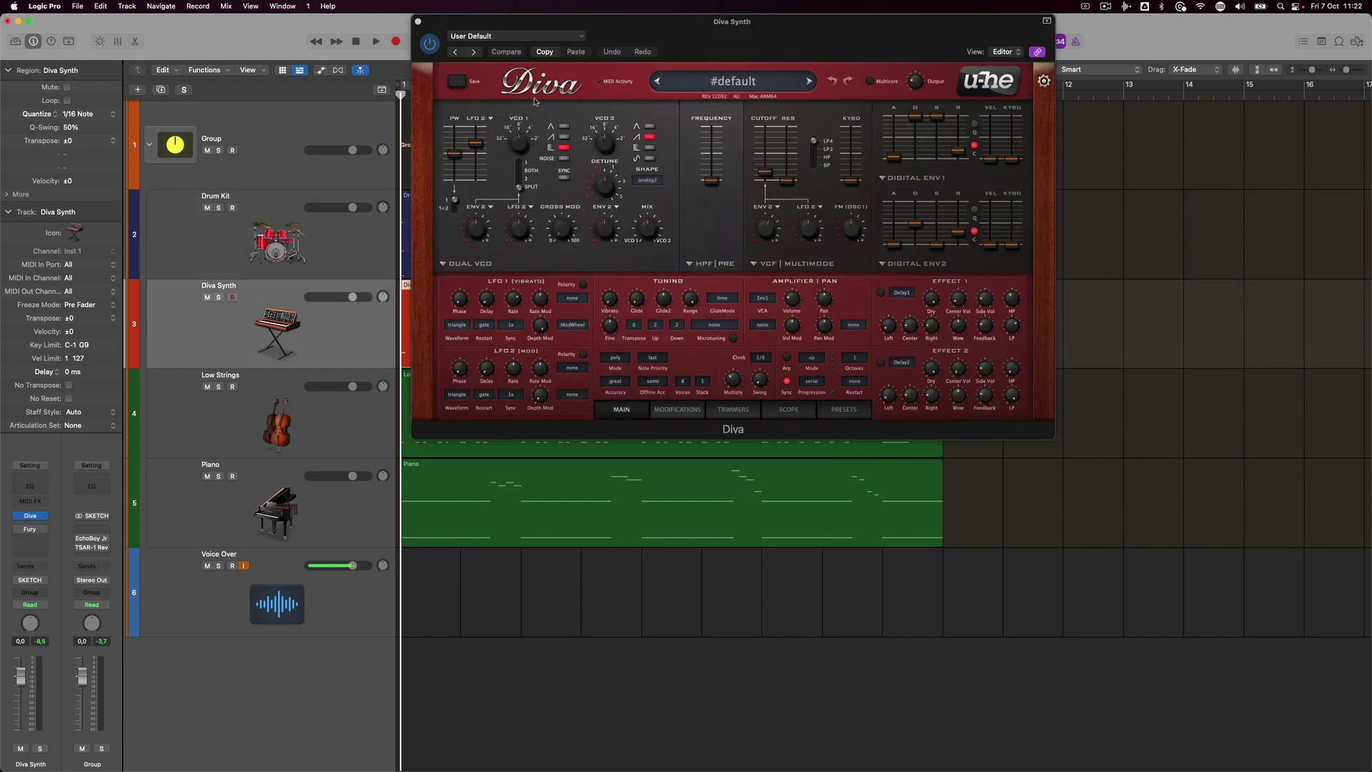
click(207, 446)
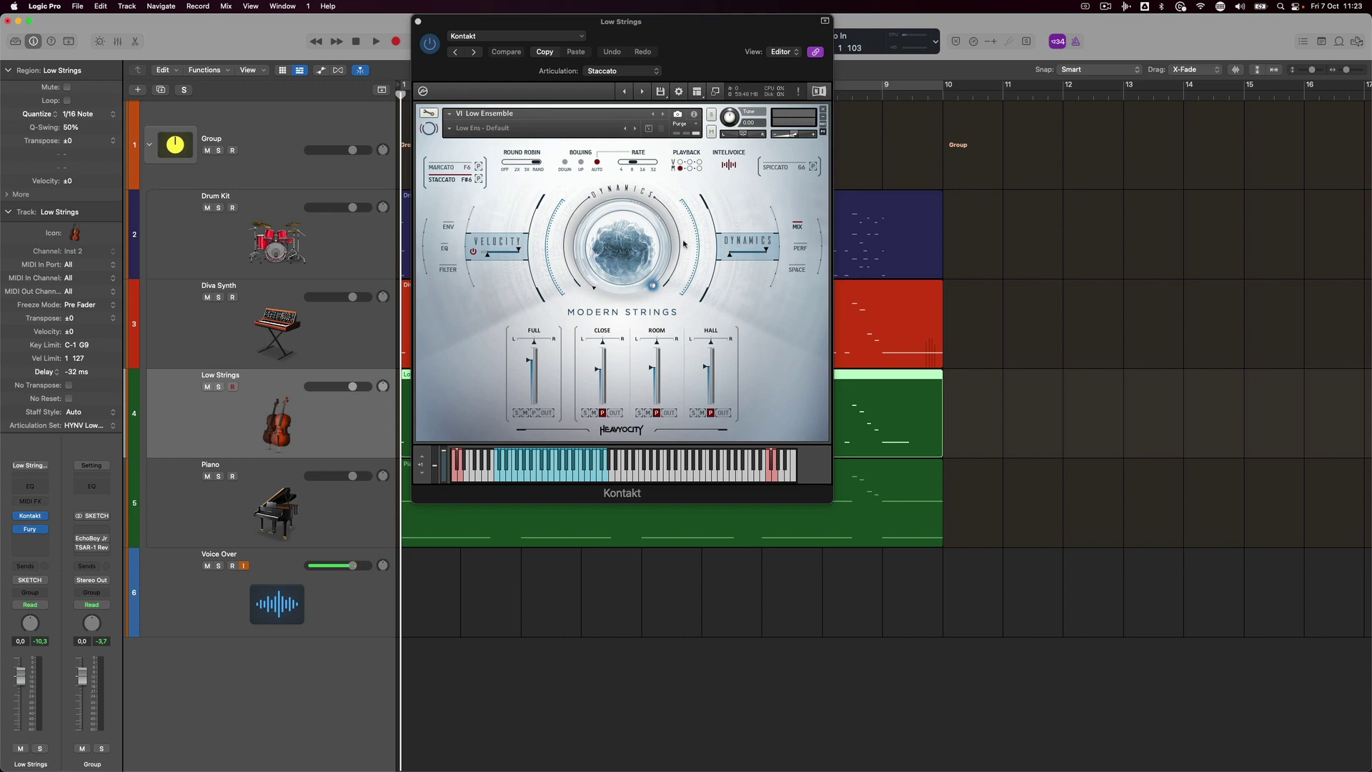
click(250, 492)
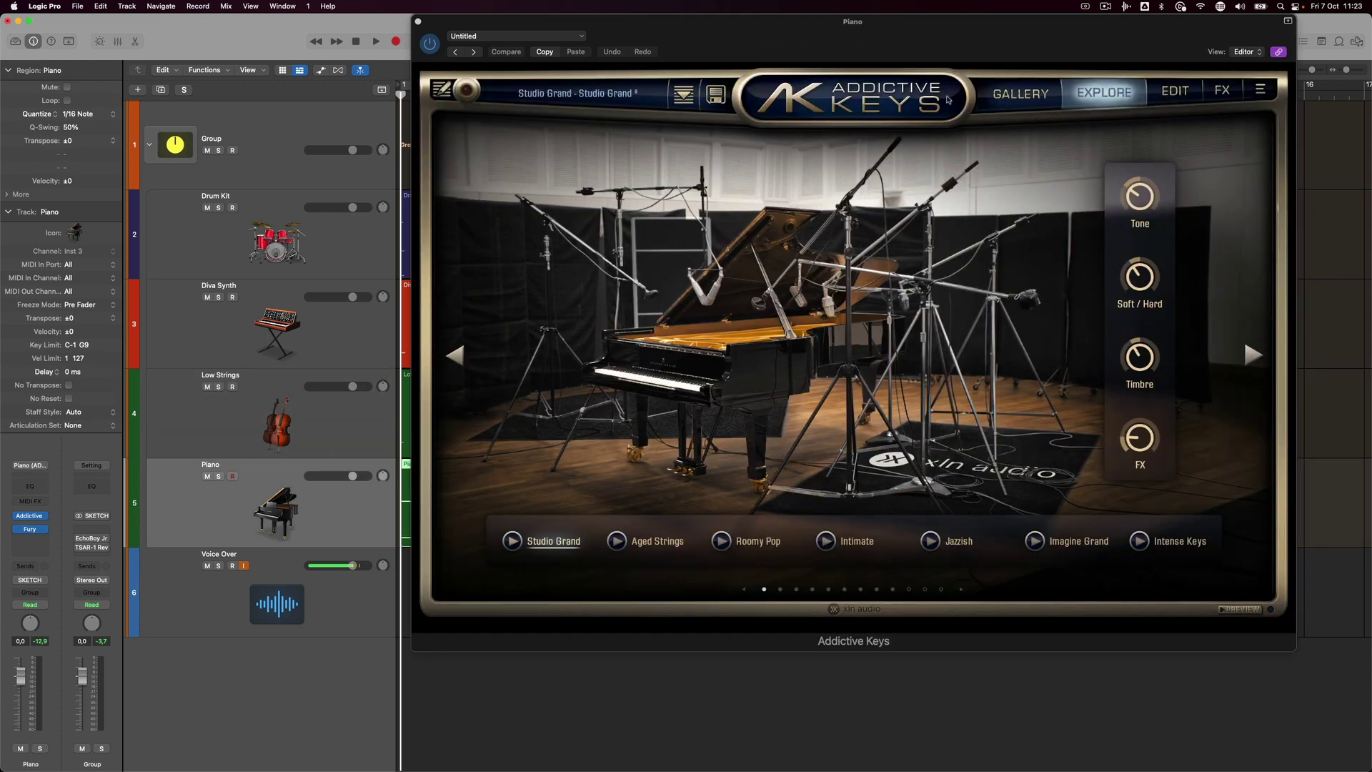
click(226, 252)
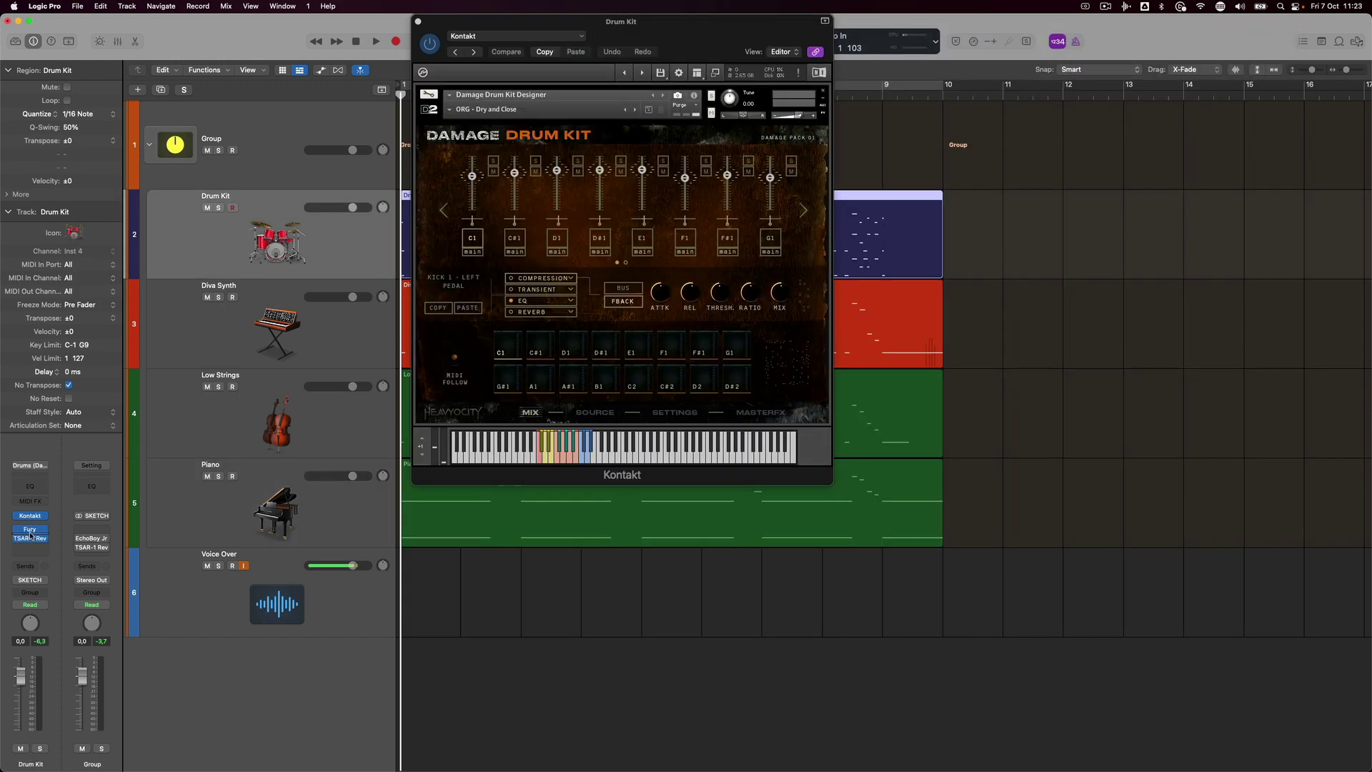
key(Down)
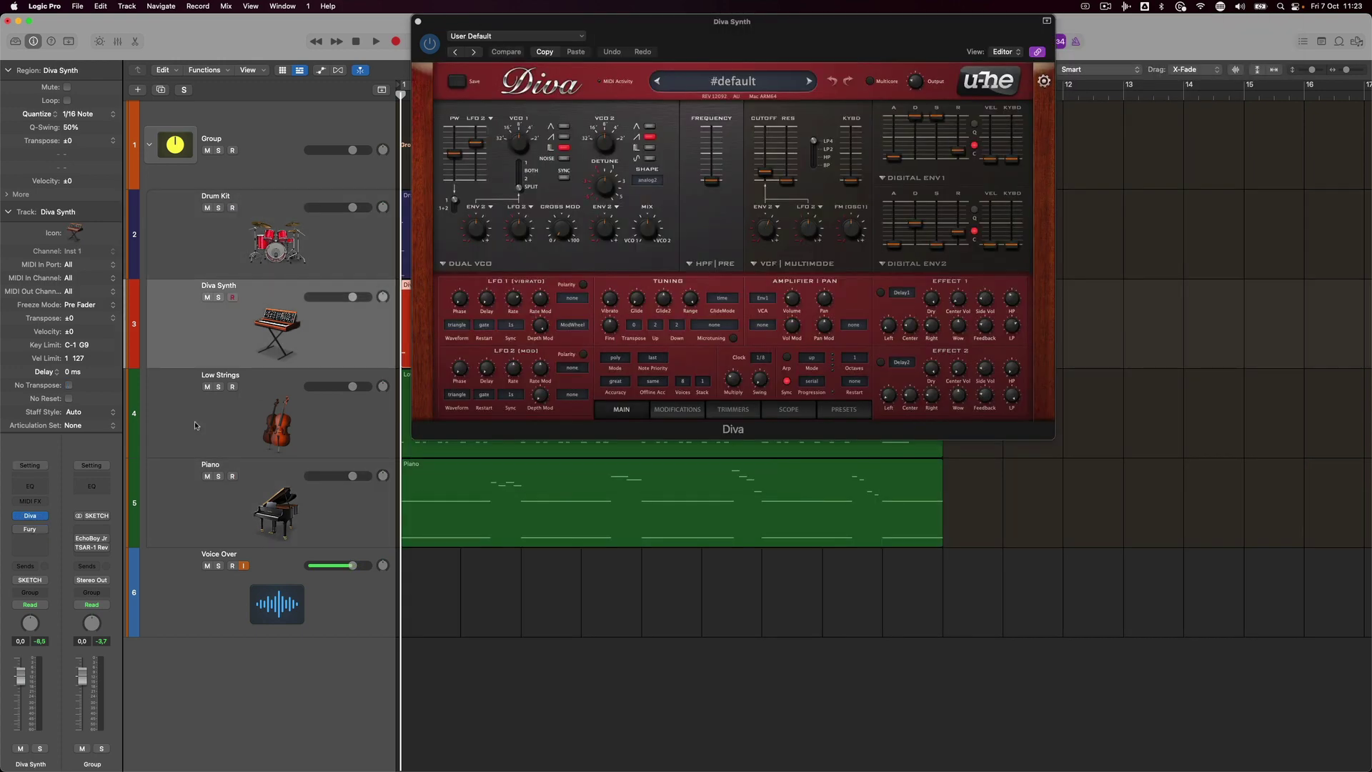
click(195, 420)
Select the Diva Synth track, move its instrument window aside and open the track's Fury distortion plug-in.
click(229, 334)
drag(723, 39, 319, 62)
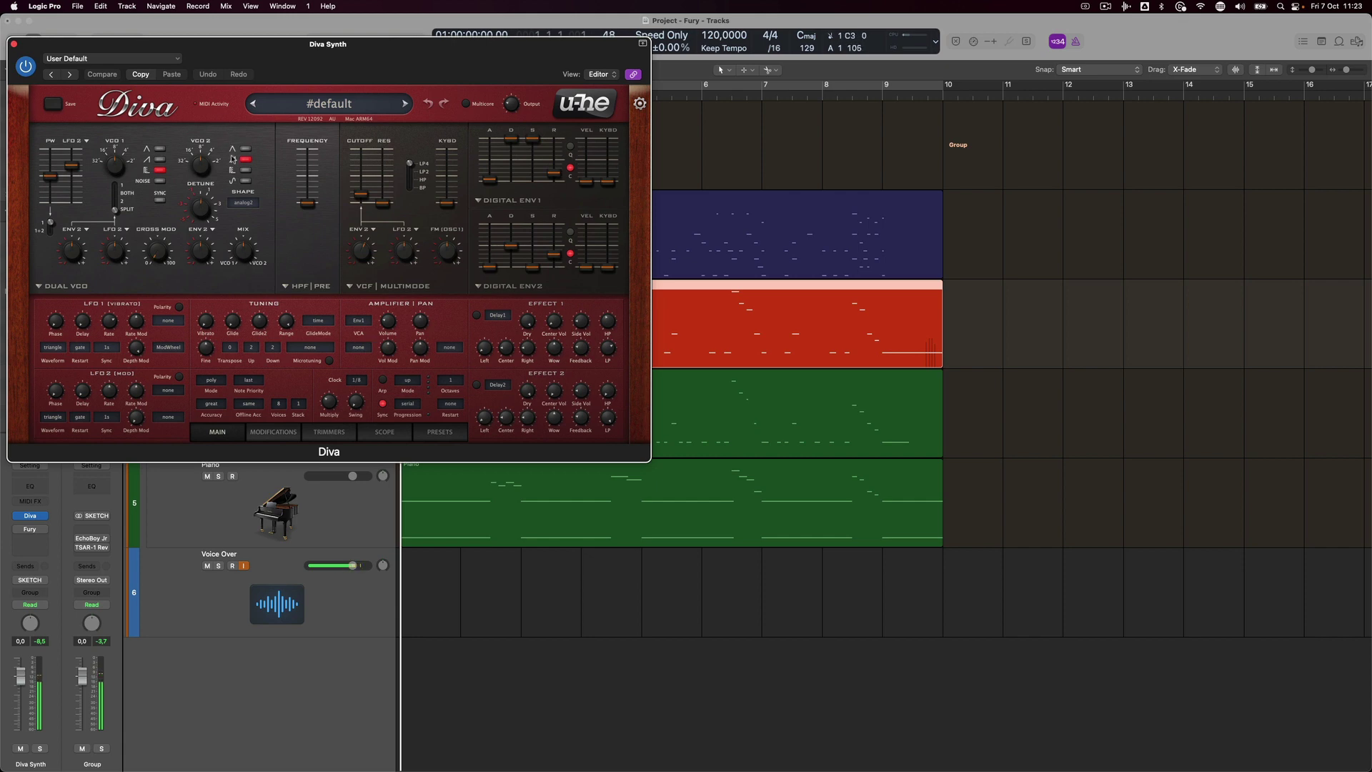
click(29, 530)
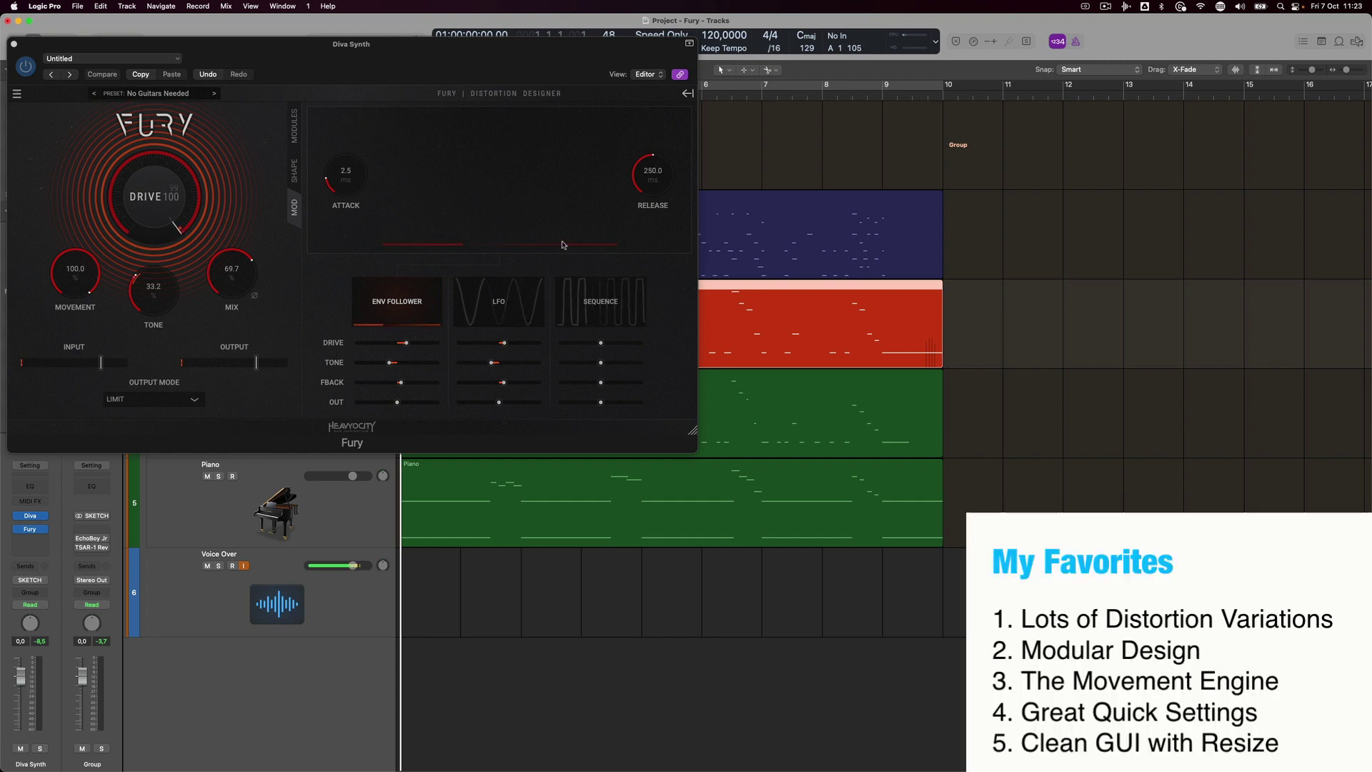
Set Fury's modules to Harsh drive mode, Fuzz Mix distortion mode and Mid tone mode.
click(293, 129)
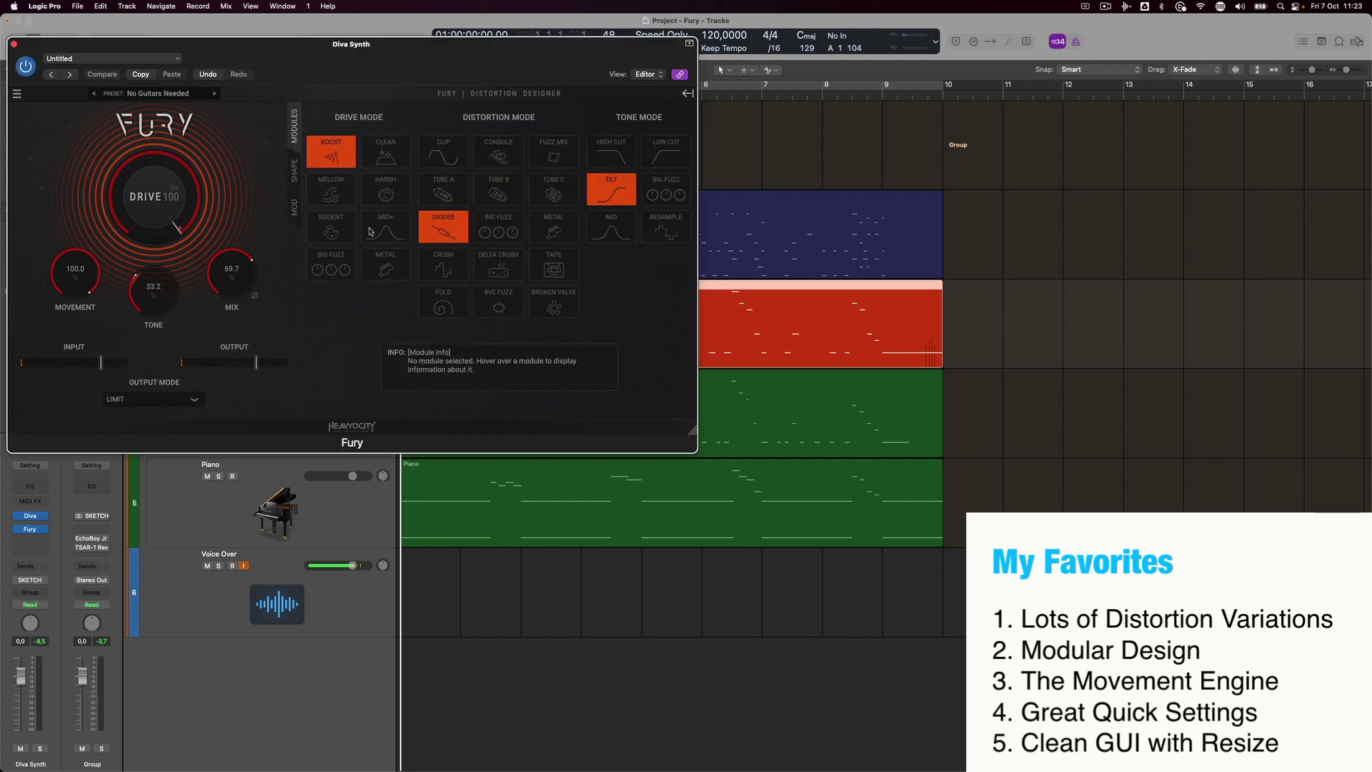
mouse_move(448, 151)
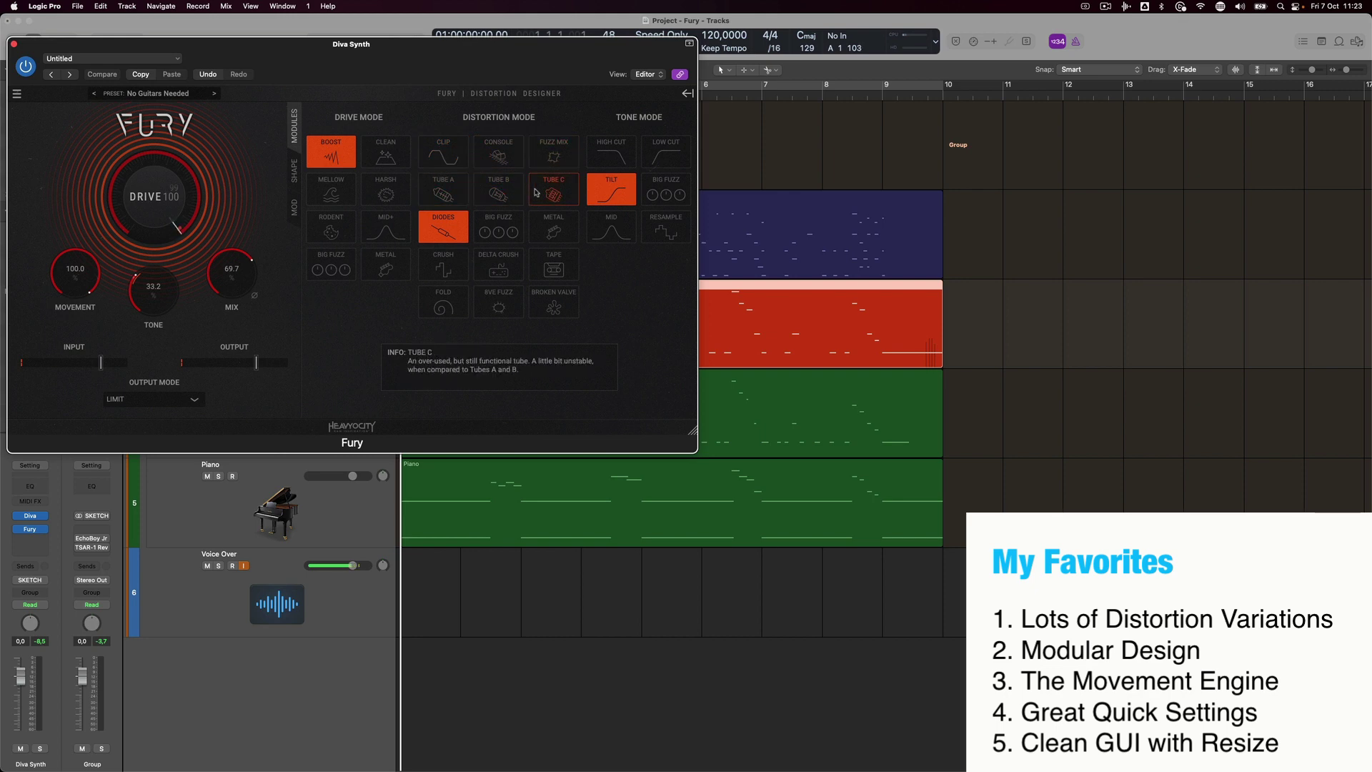
mouse_move(518, 161)
mouse_move(561, 154)
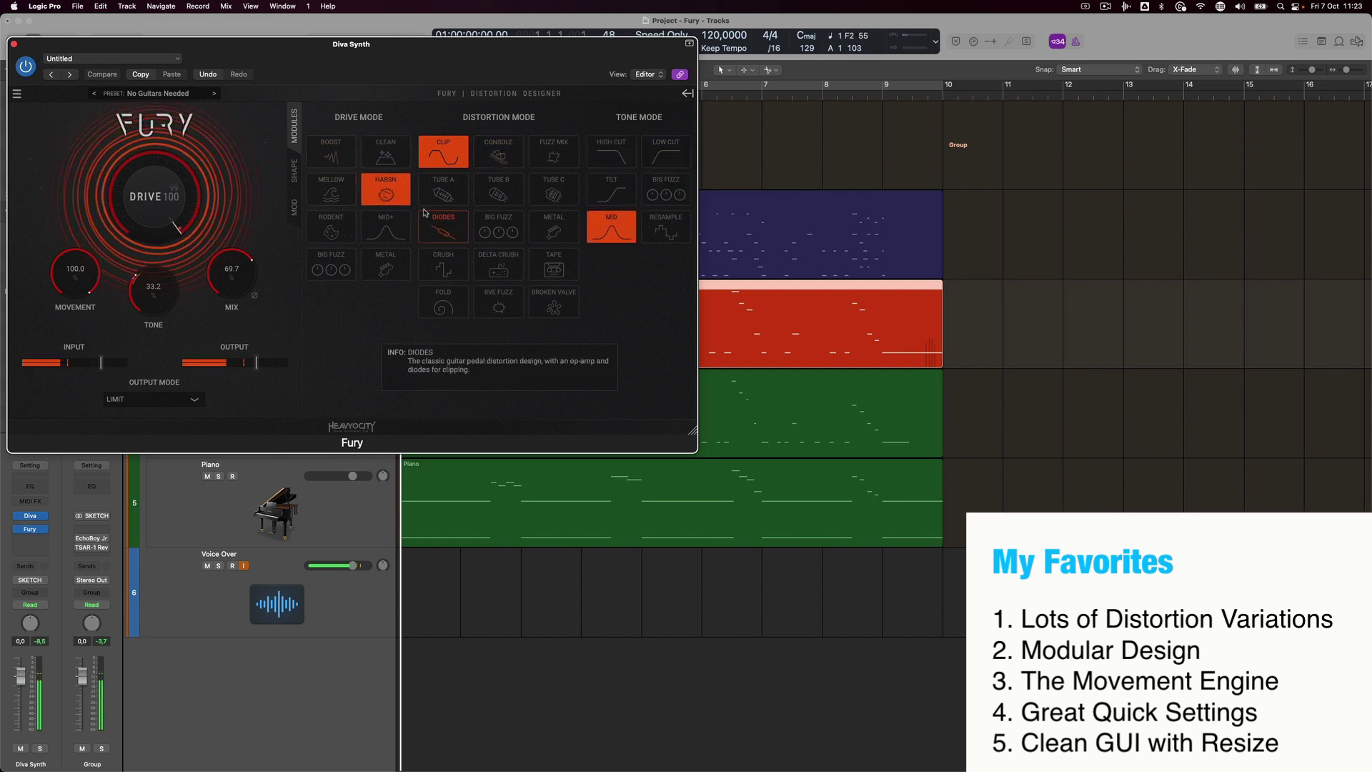
click(556, 157)
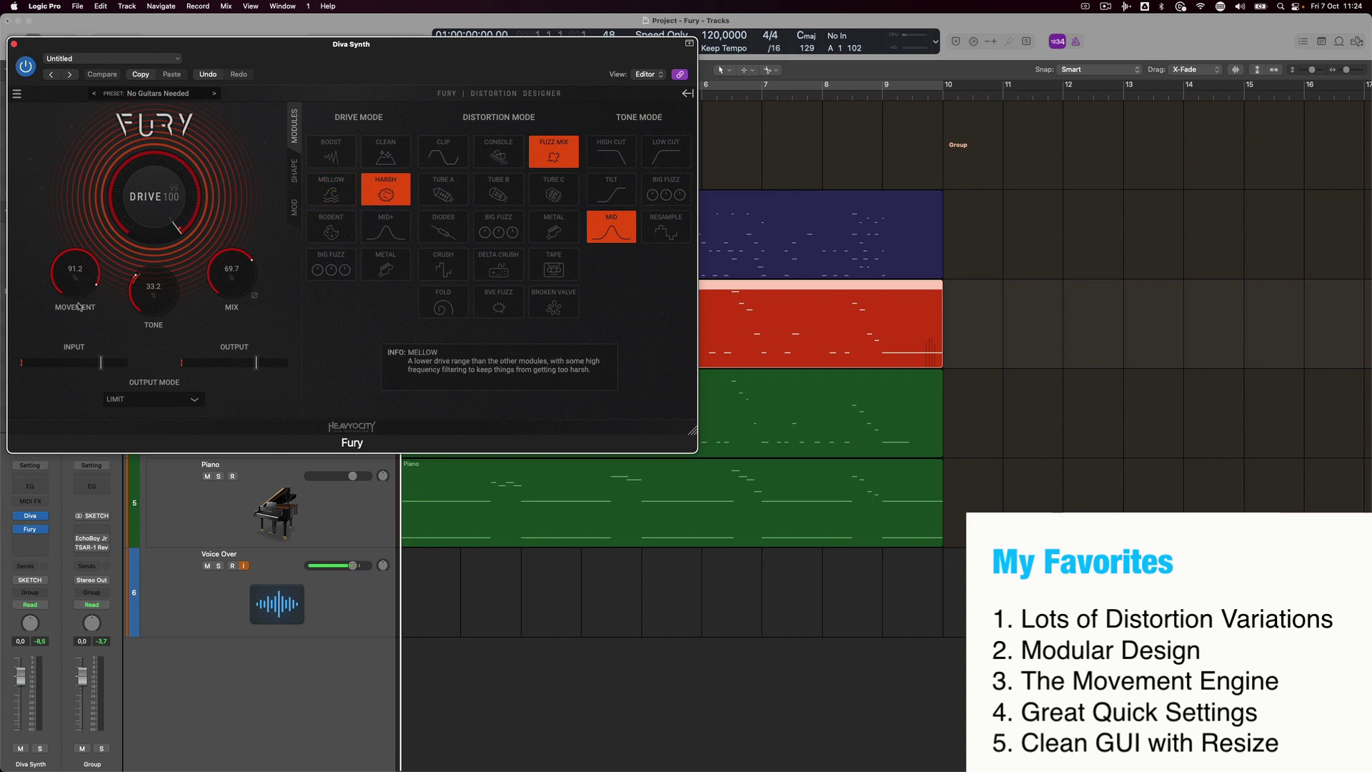
Set Movement to 100% and go through the envelope follower, LFO and sequence modulation pages.
drag(71, 303, 73, 289)
click(294, 208)
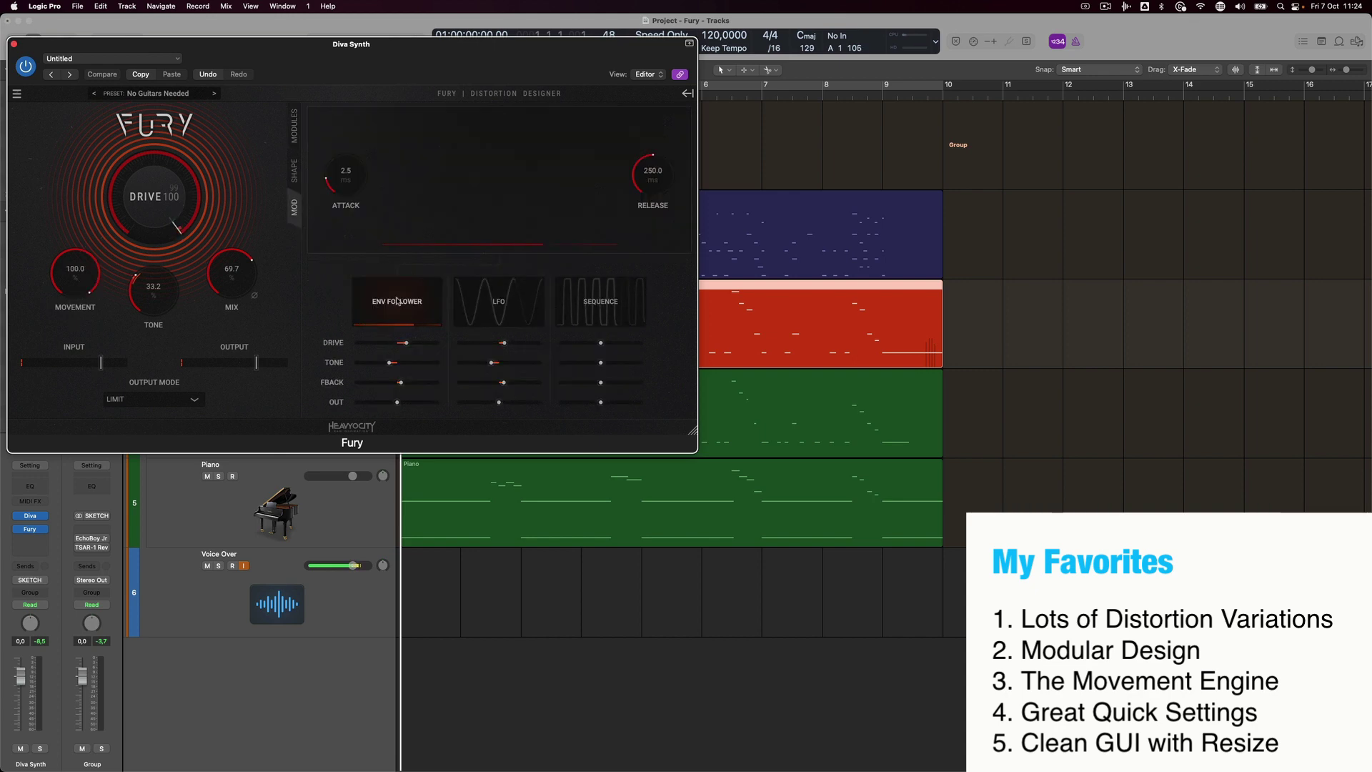
click(499, 300)
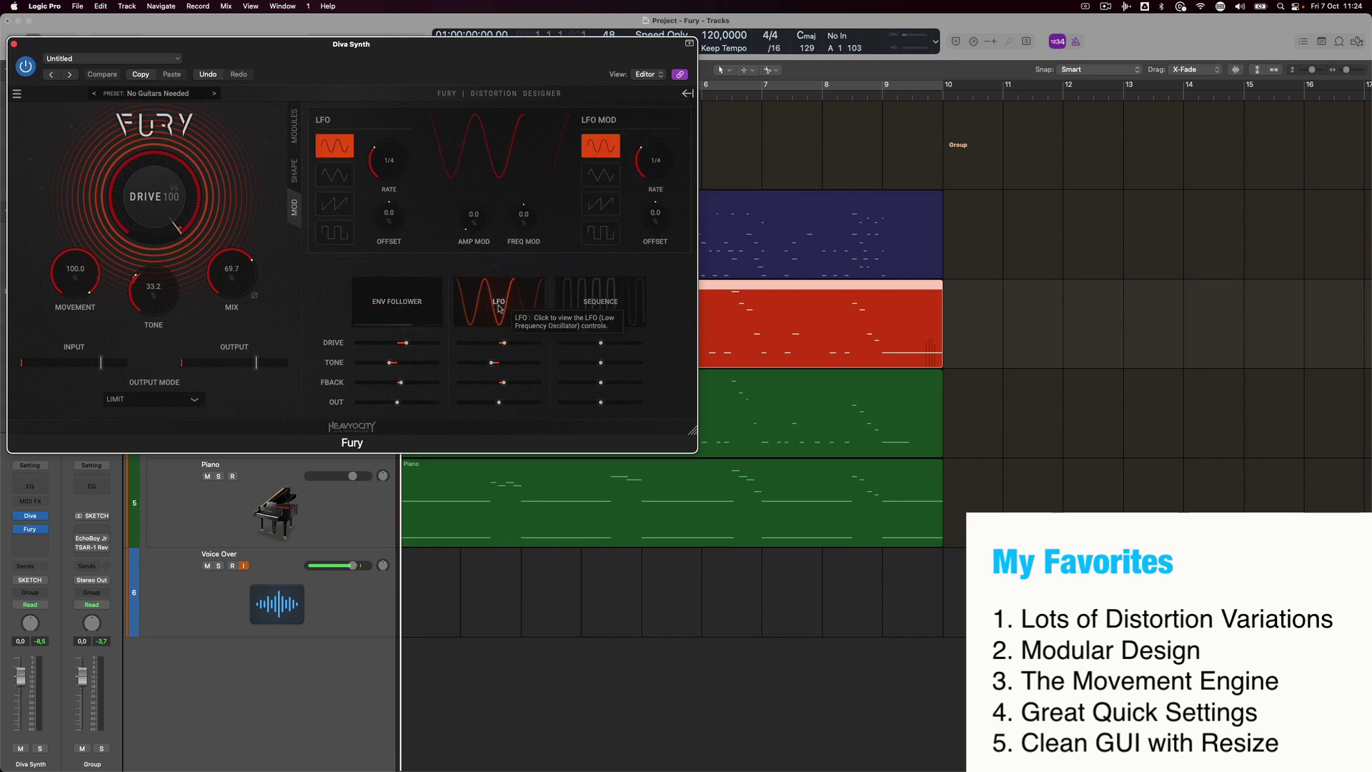
click(601, 300)
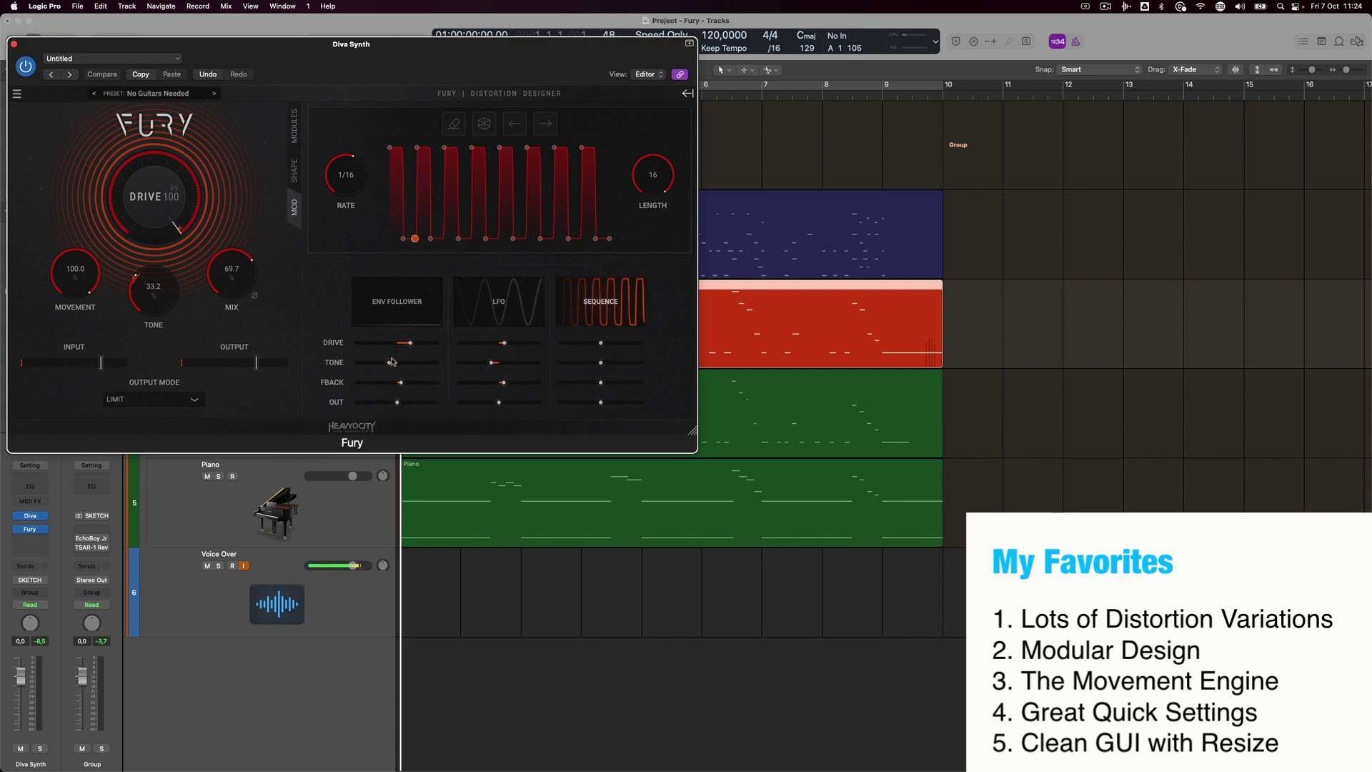
Increase Drive and Tone modulation amounts for the envelope follower, LFO and sequence, and give the sequence a negative feedback amount.
drag(391, 362, 481, 364)
drag(602, 363, 586, 363)
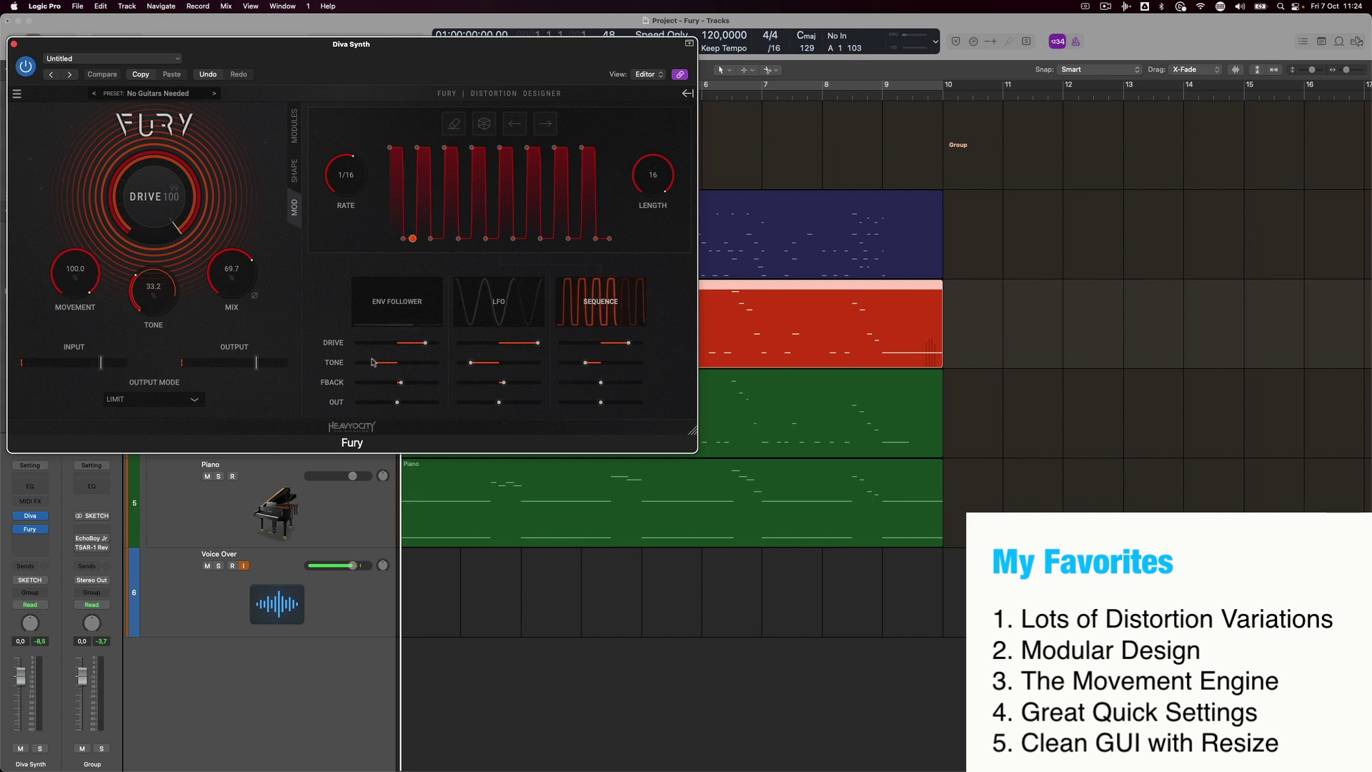
mouse_move(586, 362)
mouse_down()
mouse_move(639, 343)
mouse_move(581, 383)
mouse_up()
click(631, 363)
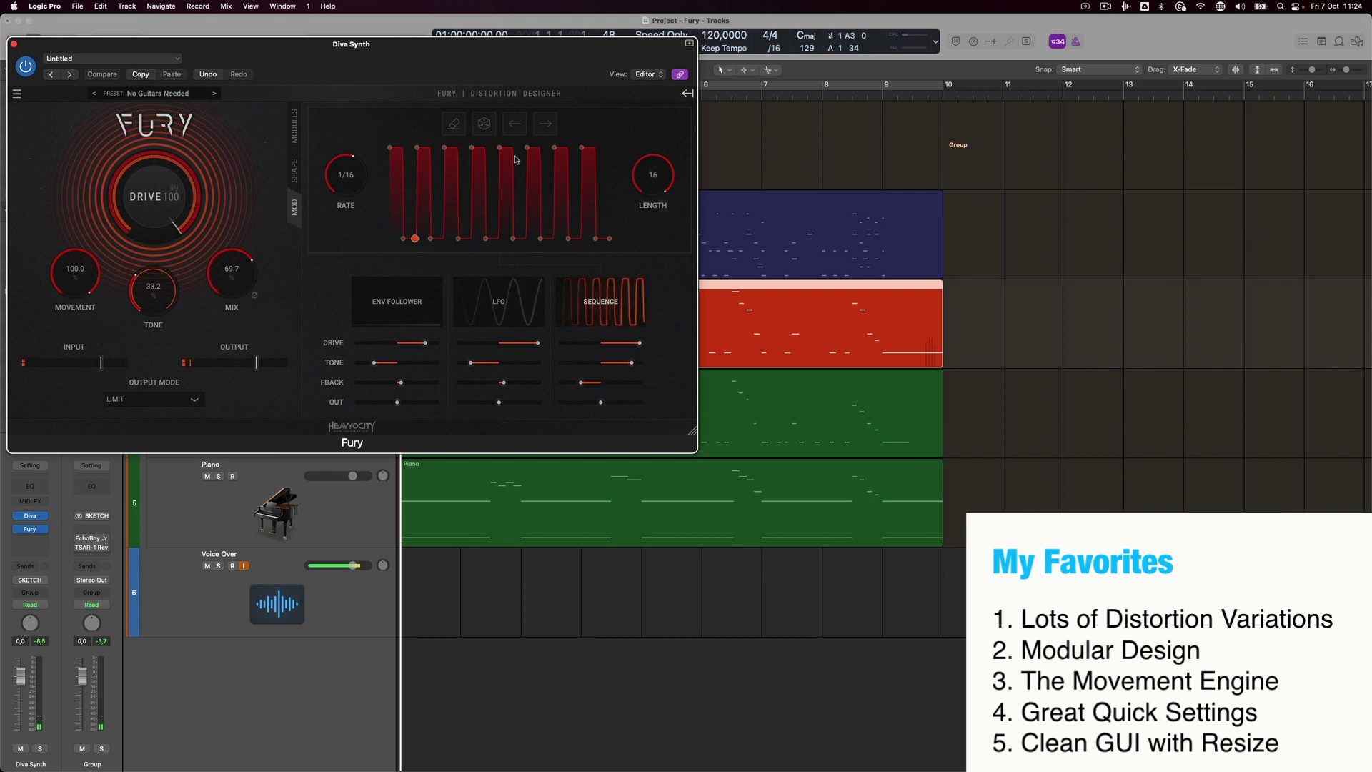
Set the modulation sequence's rate to 1/8T and length to 12, and randomize its steps.
drag(348, 180, 358, 194)
drag(632, 188, 636, 219)
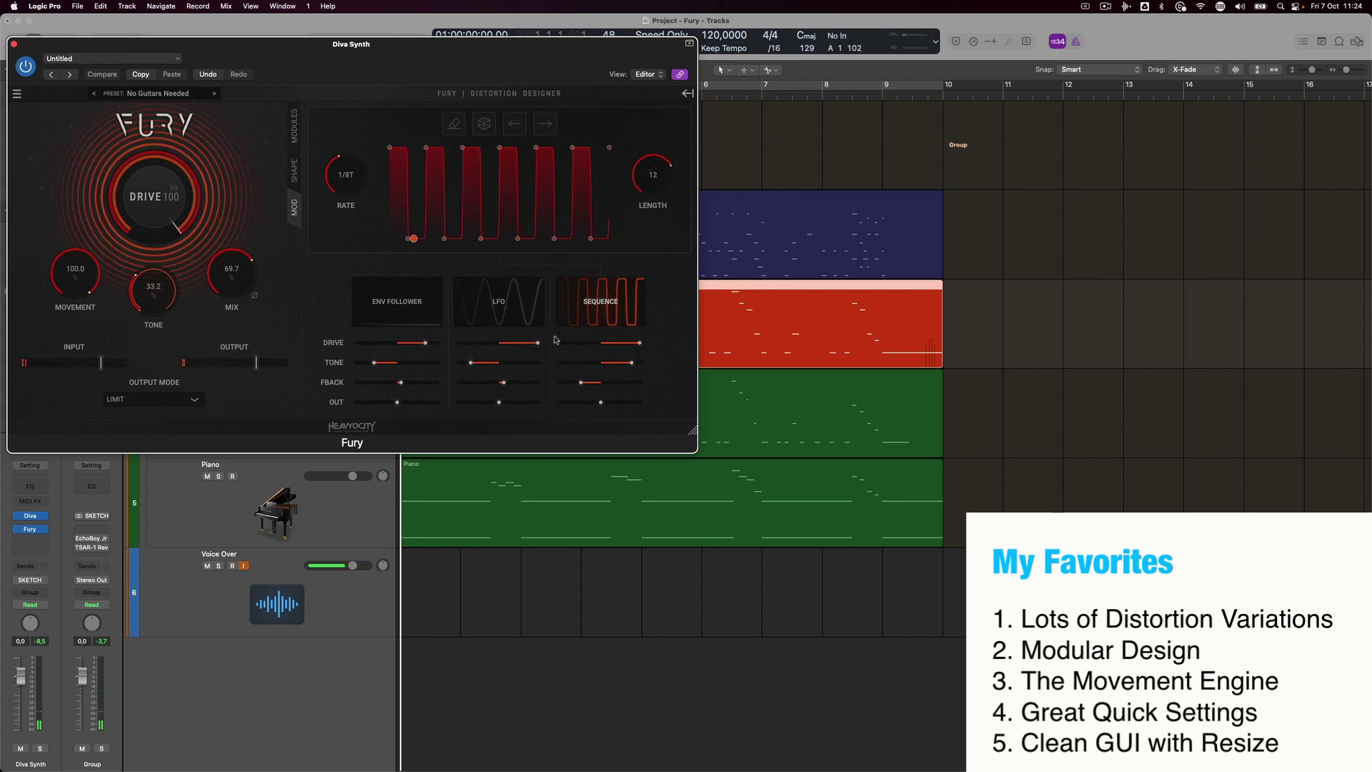
click(499, 304)
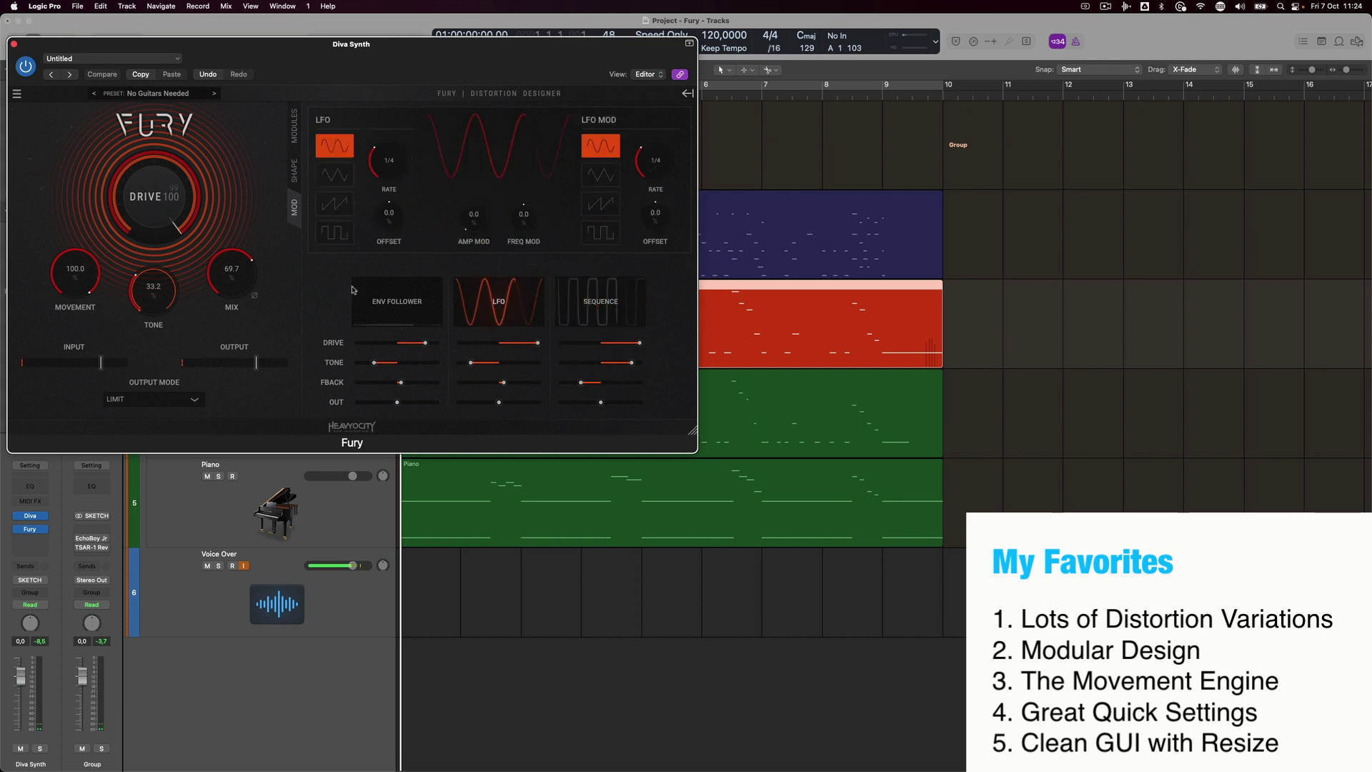
click(601, 306)
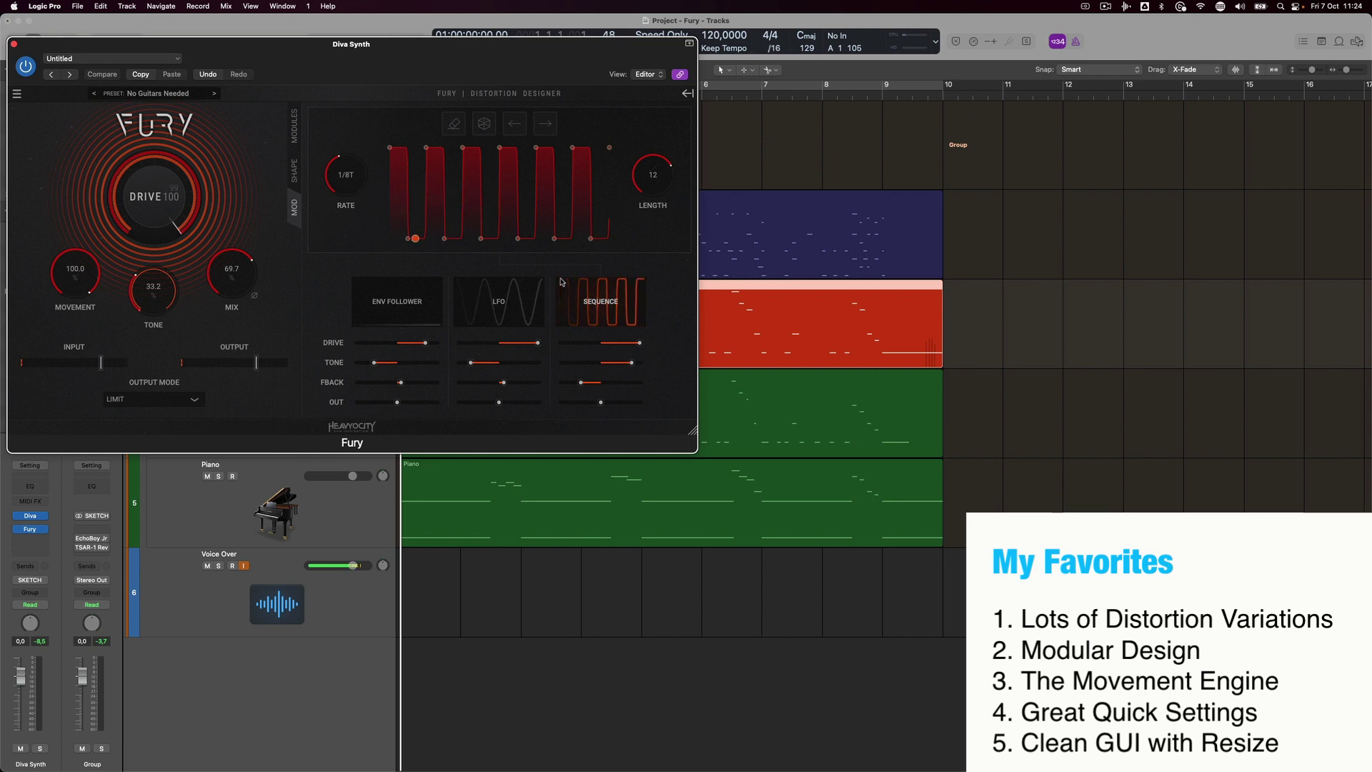
click(484, 123)
click(484, 123)
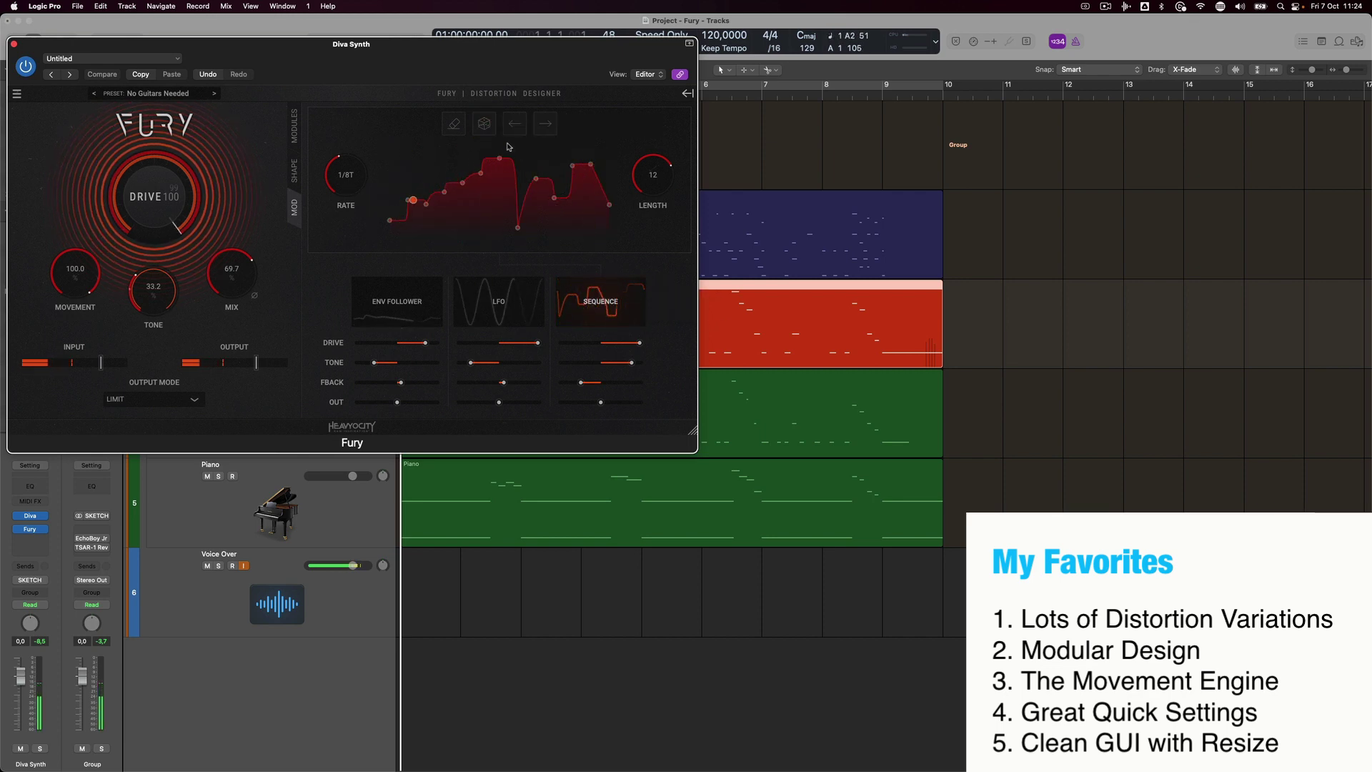
Set the LFO rate to 1/2 and show the envelope follower controls.
click(496, 290)
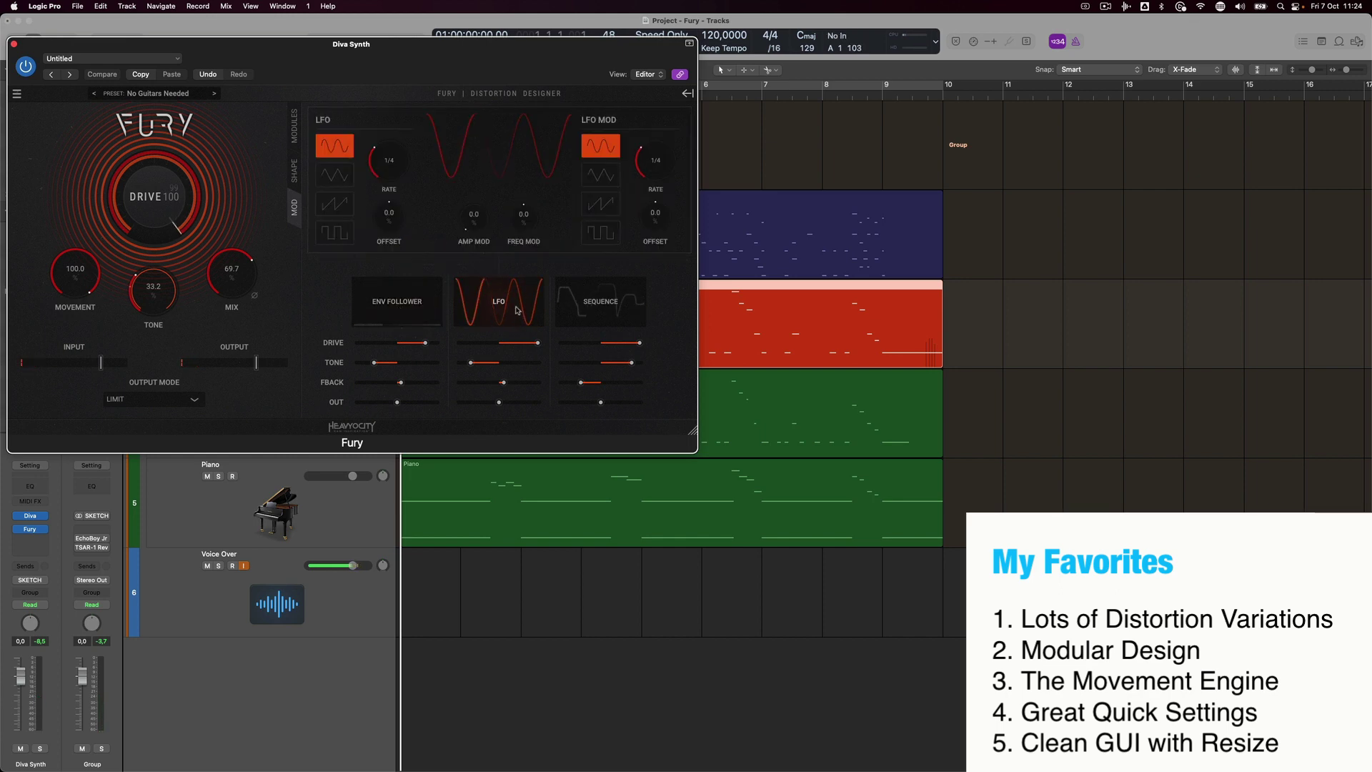
drag(379, 165, 376, 183)
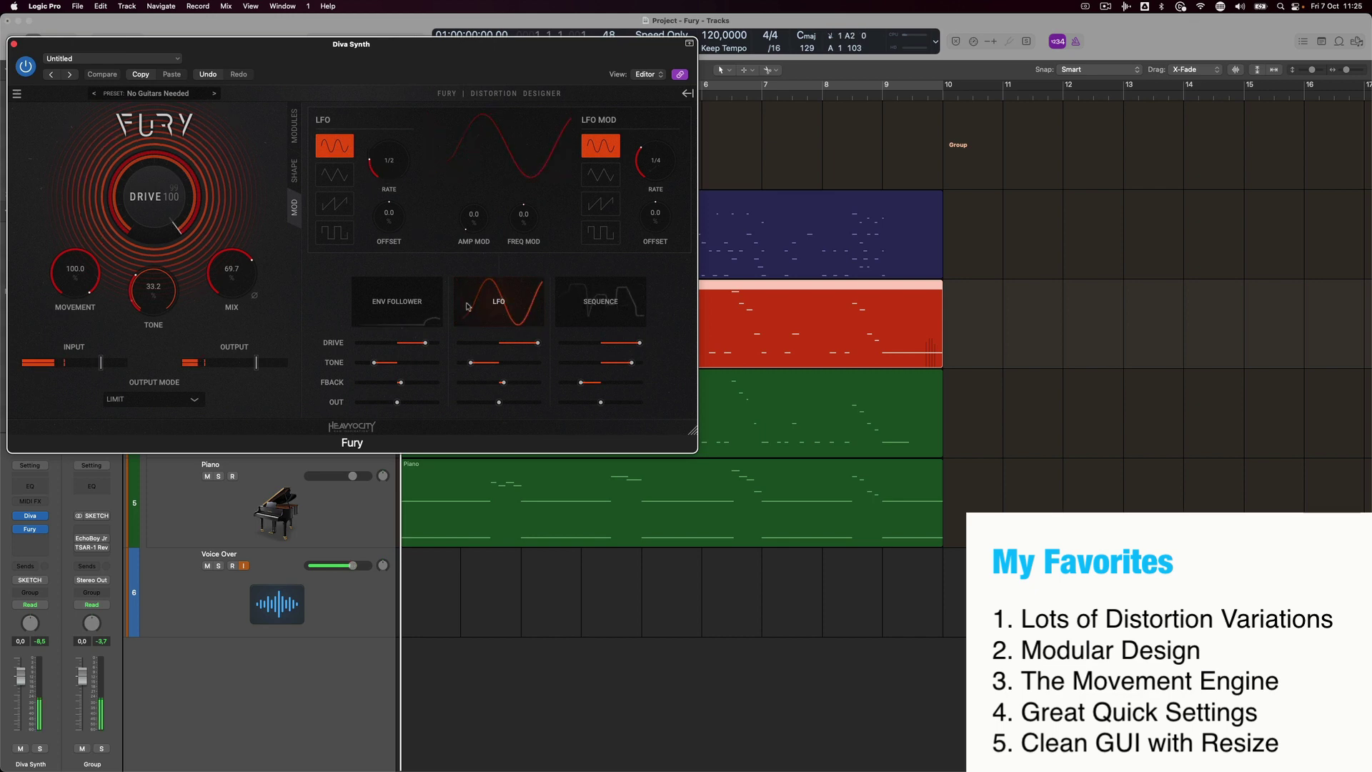
click(378, 301)
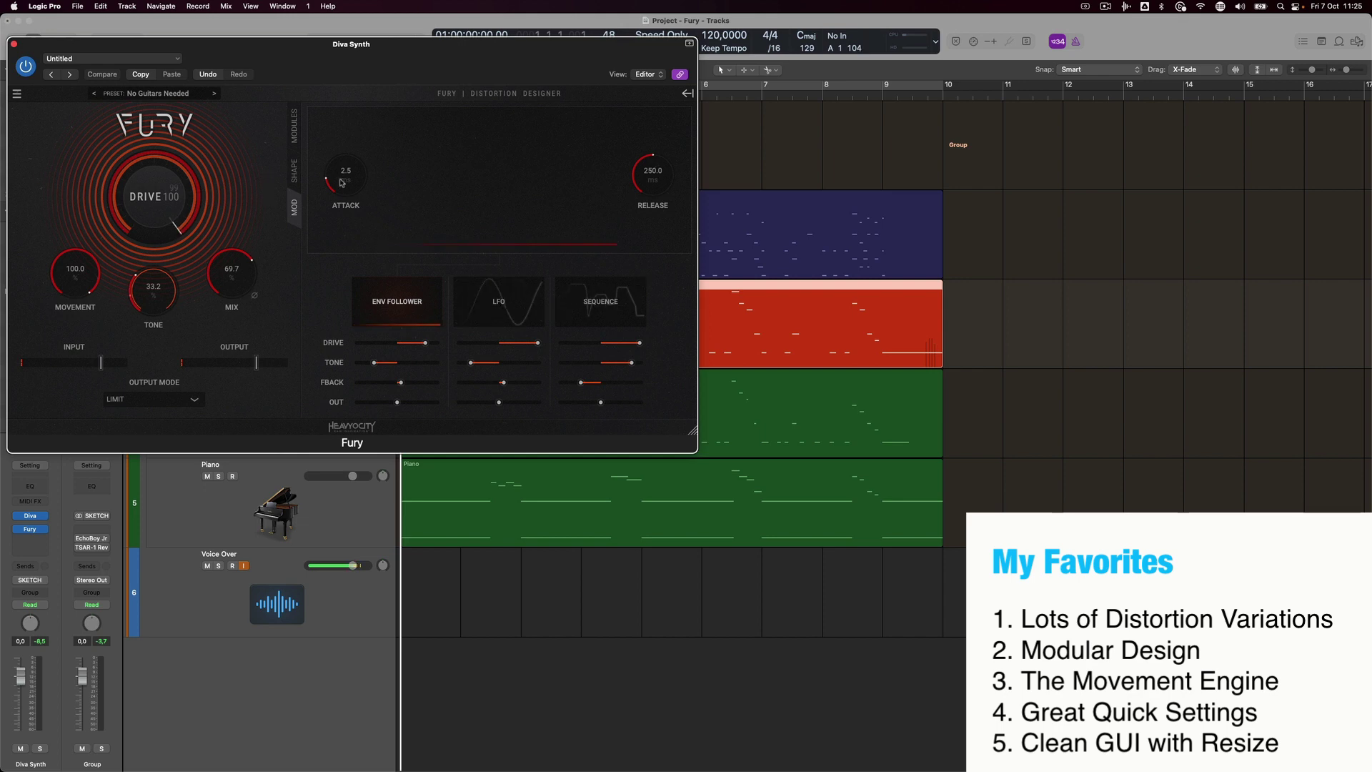
Collapse Fury to its compact view and set Tone to 100%.
click(688, 94)
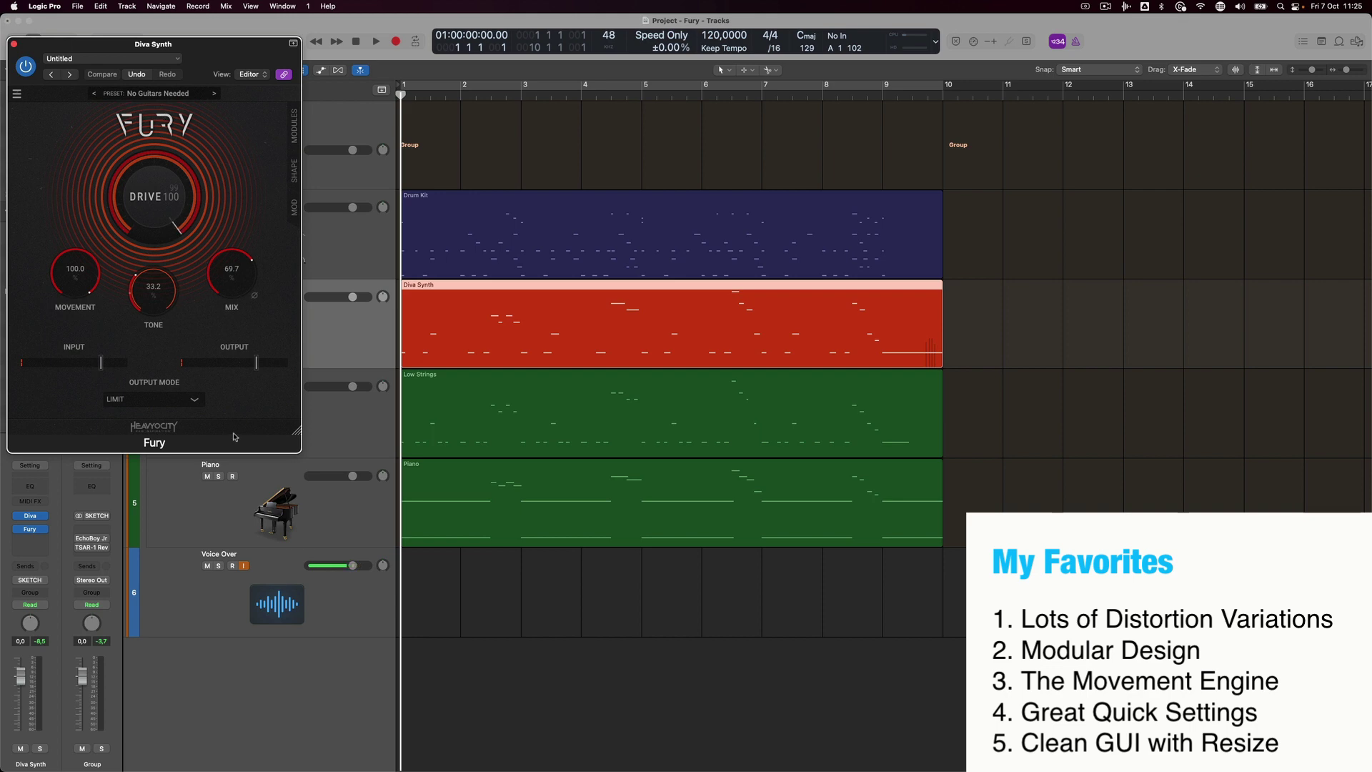
drag(235, 442, 302, 448)
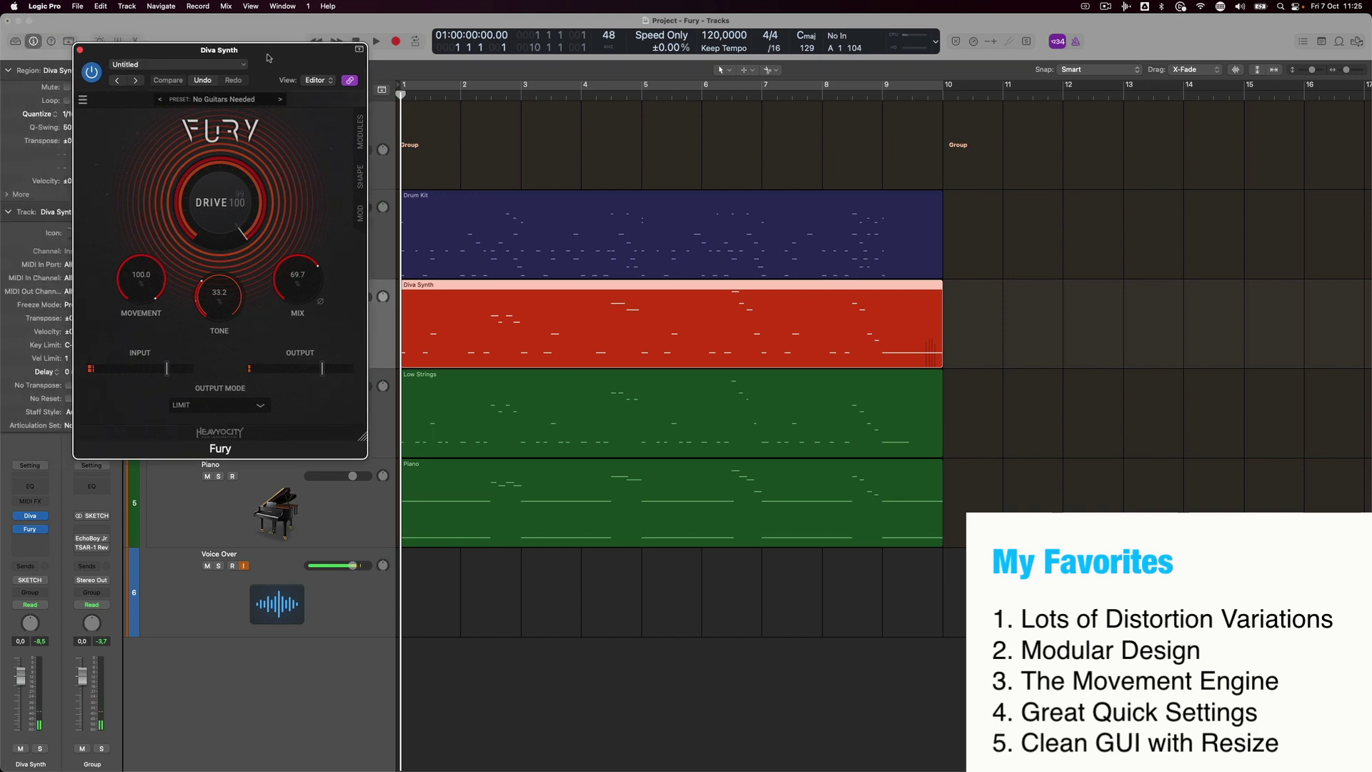
drag(268, 57, 233, 65)
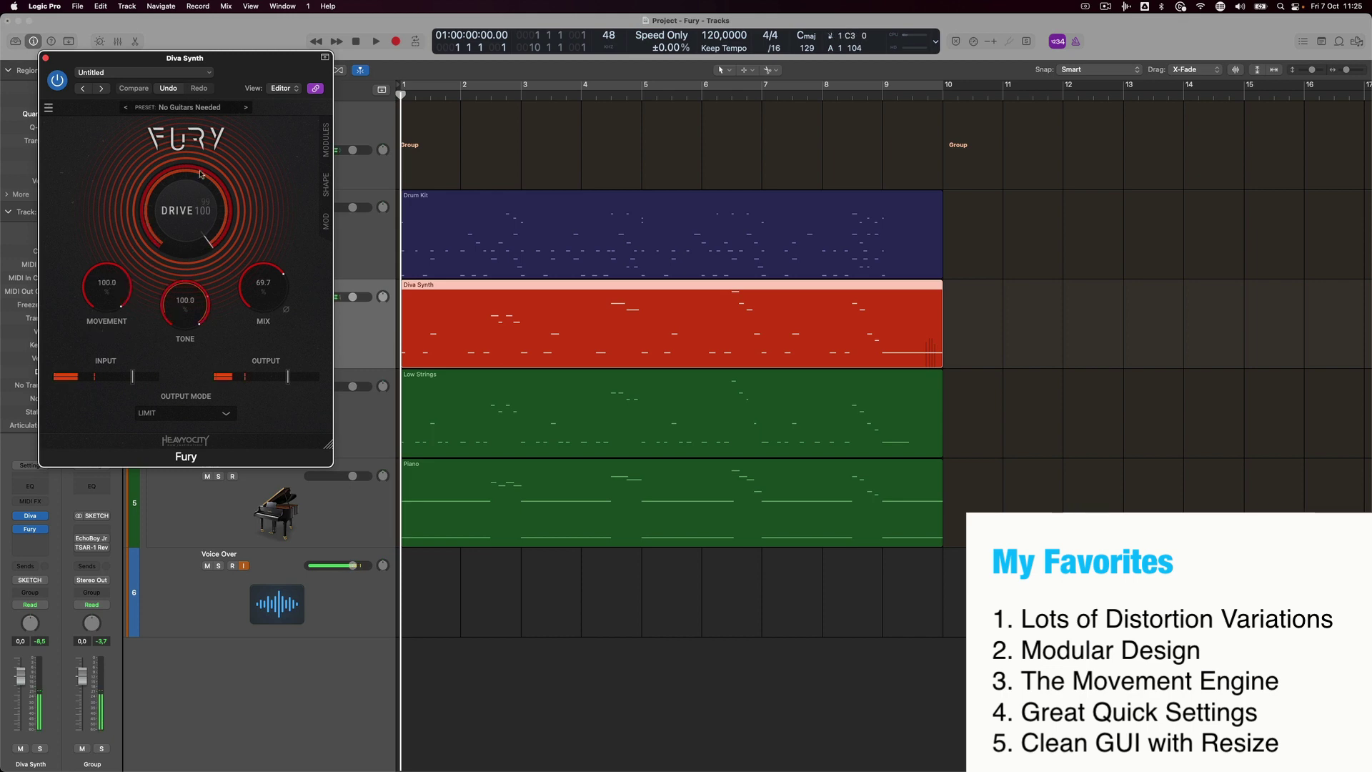
Open the Diva instrument, raise its filter cutoff slightly and move its window out of the way.
click(31, 518)
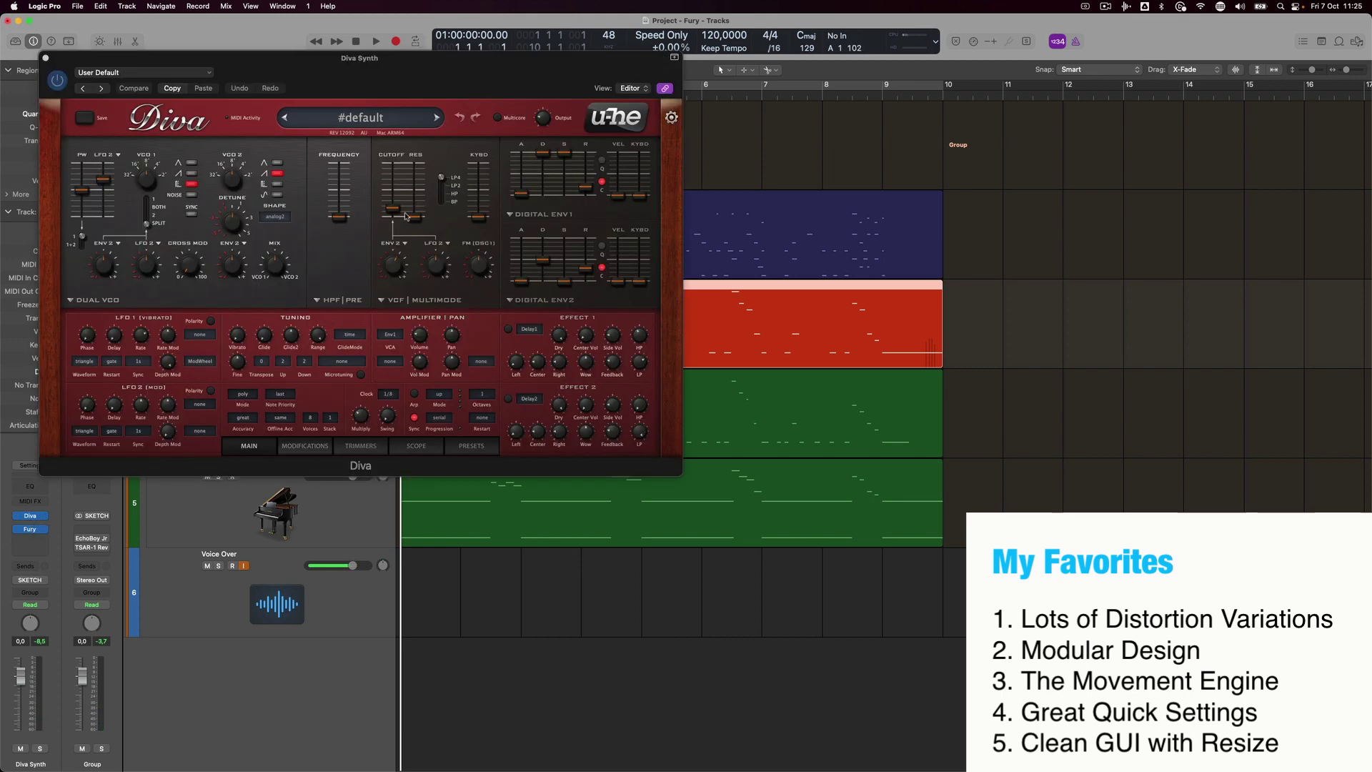
drag(393, 210, 393, 204)
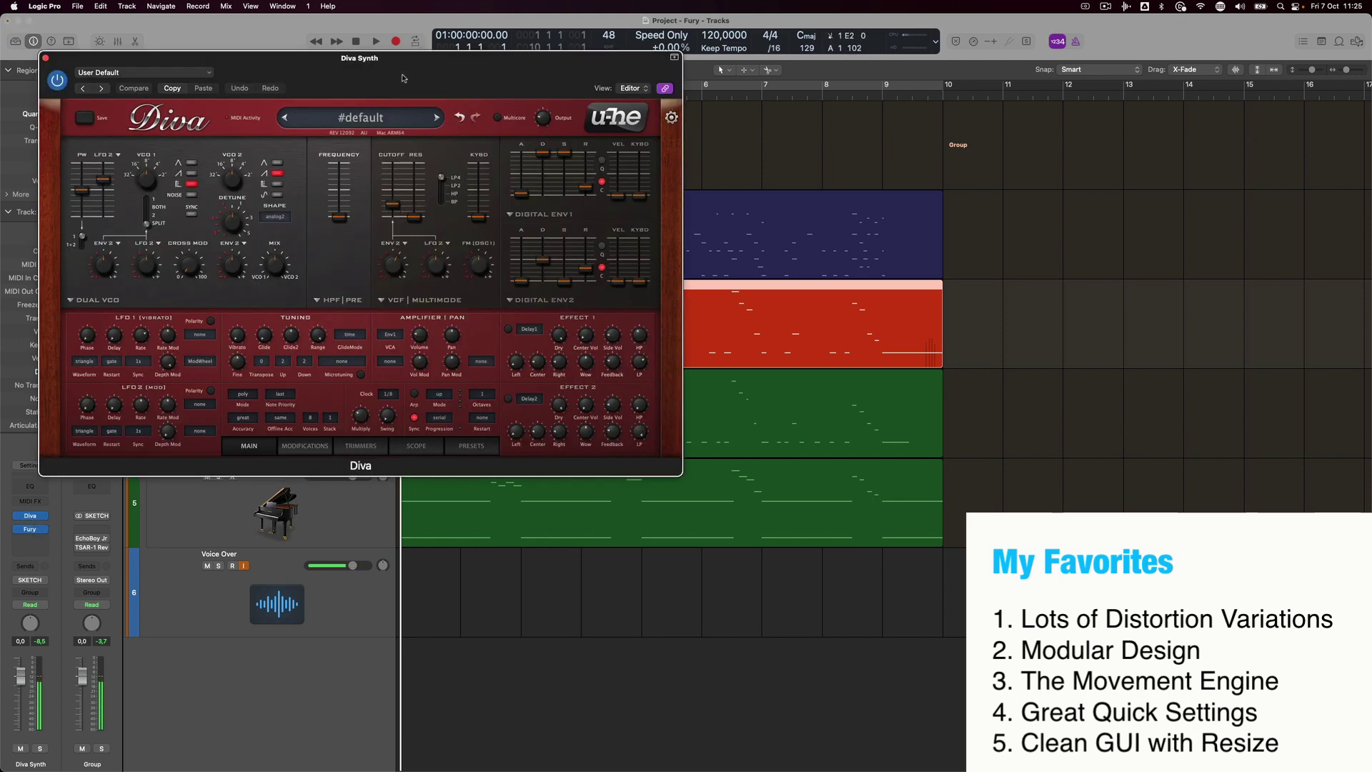
drag(404, 78, 892, 136)
Reopen Fury on the Diva Synth track, place it over the track headers and set Mix to 100%.
click(22, 529)
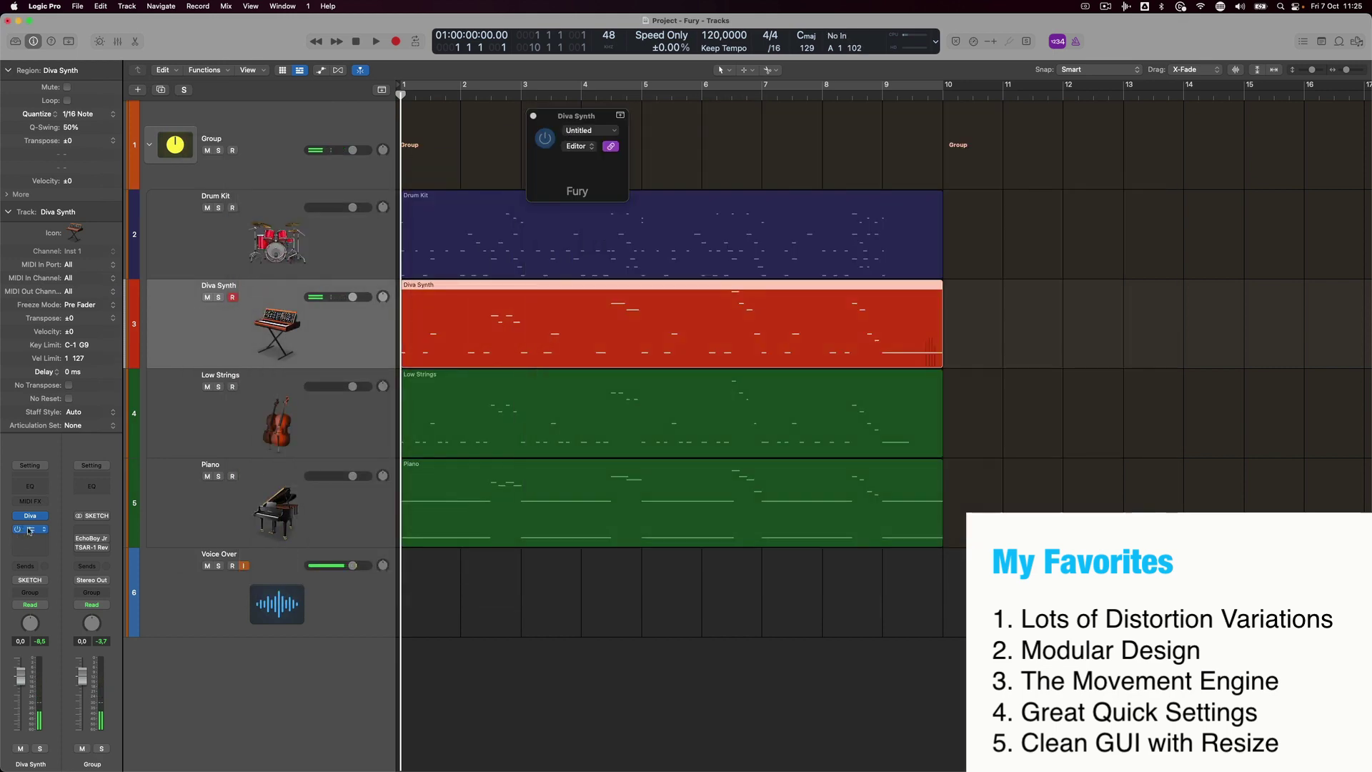
drag(722, 126, 320, 127)
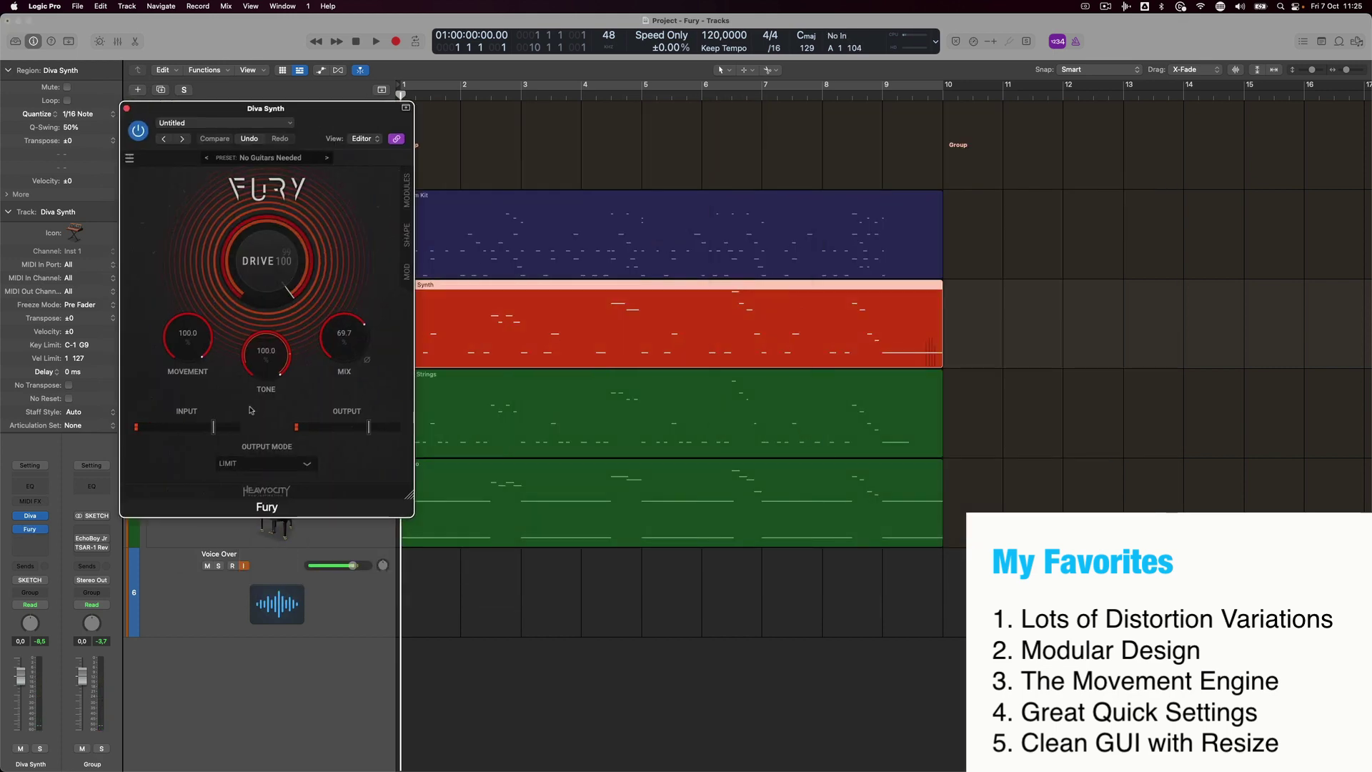
drag(264, 388, 210, 399)
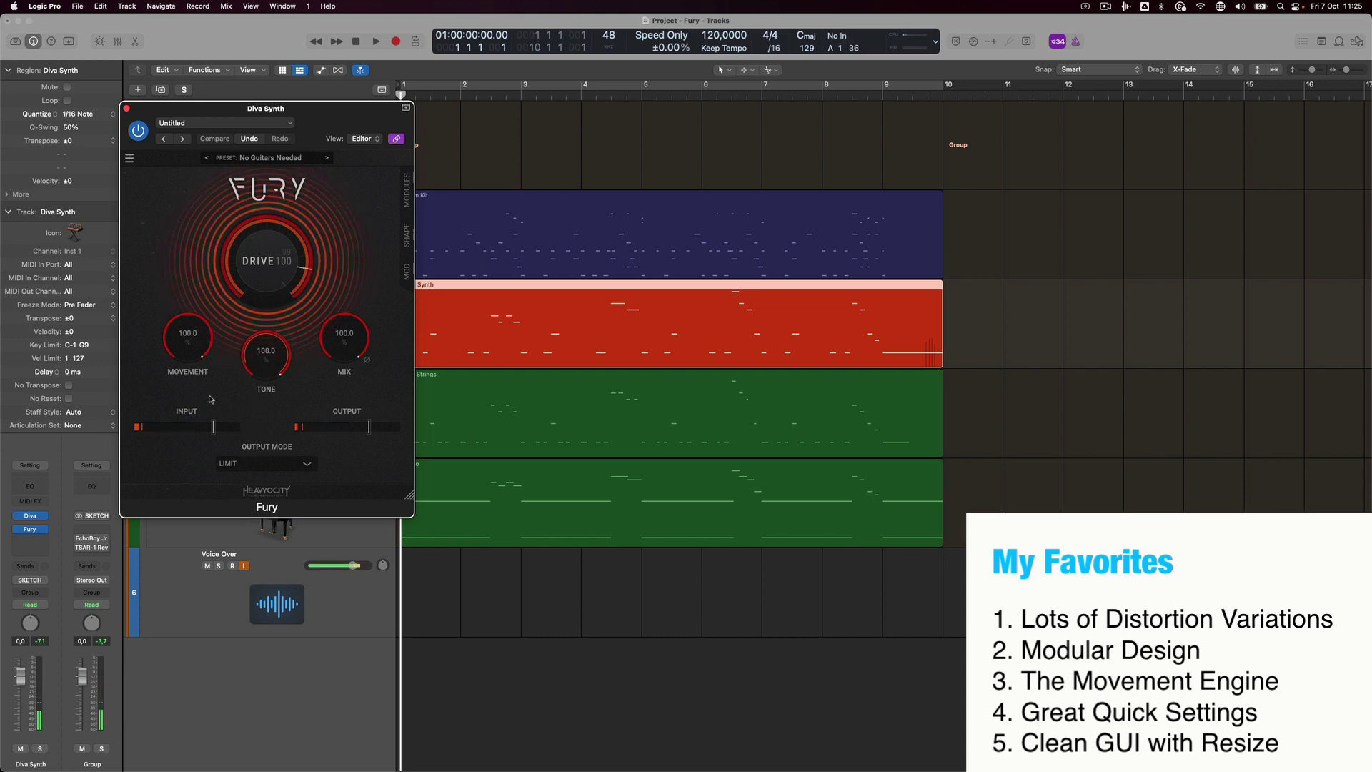
Try Soft Clip as Fury's output mode, then return it to Limit.
click(292, 472)
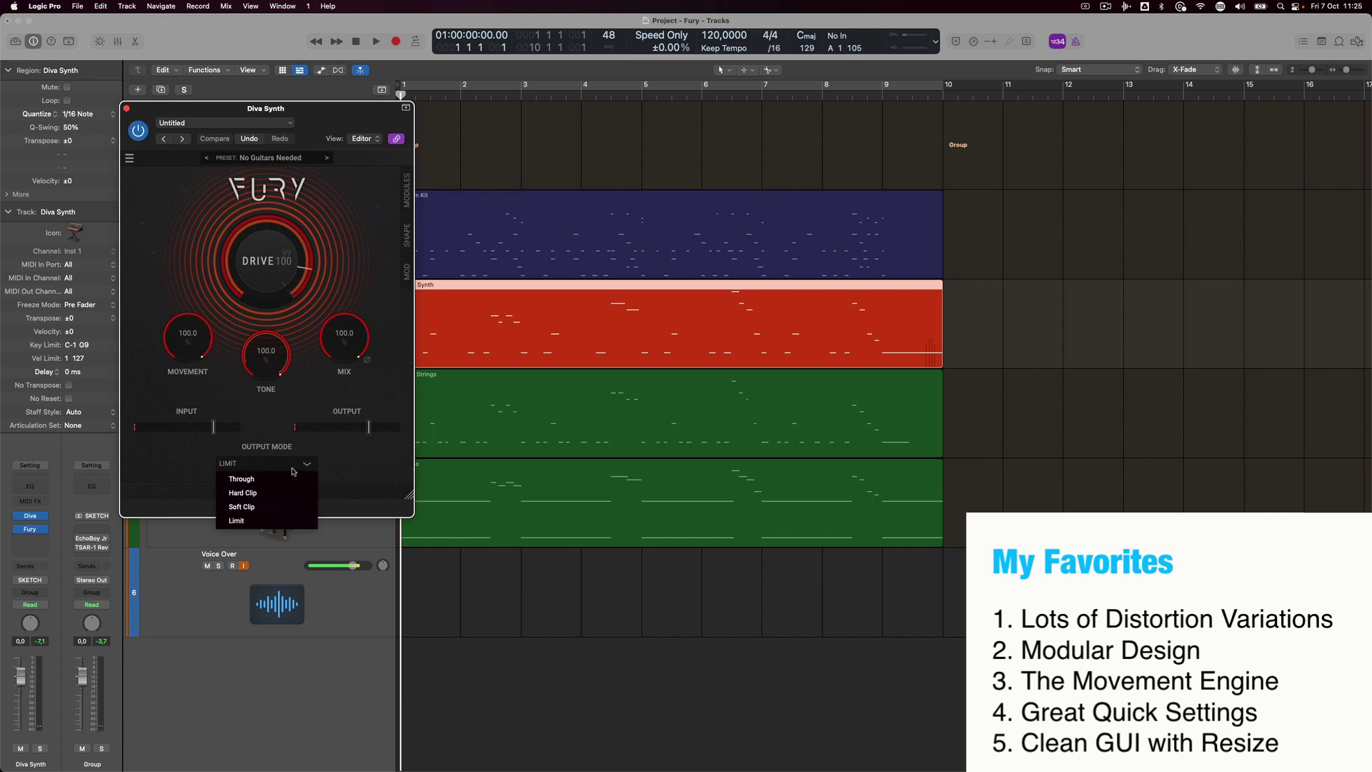
click(242, 507)
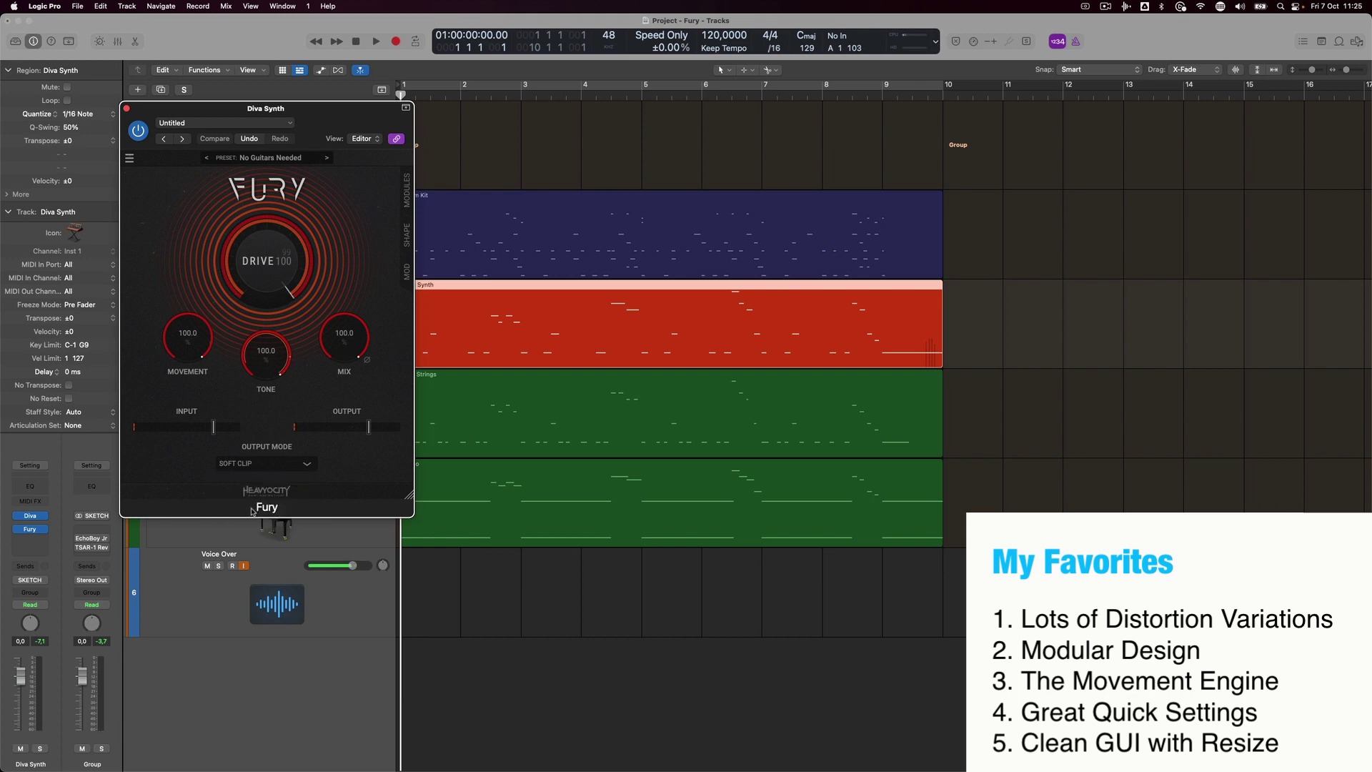
click(267, 472)
click(243, 523)
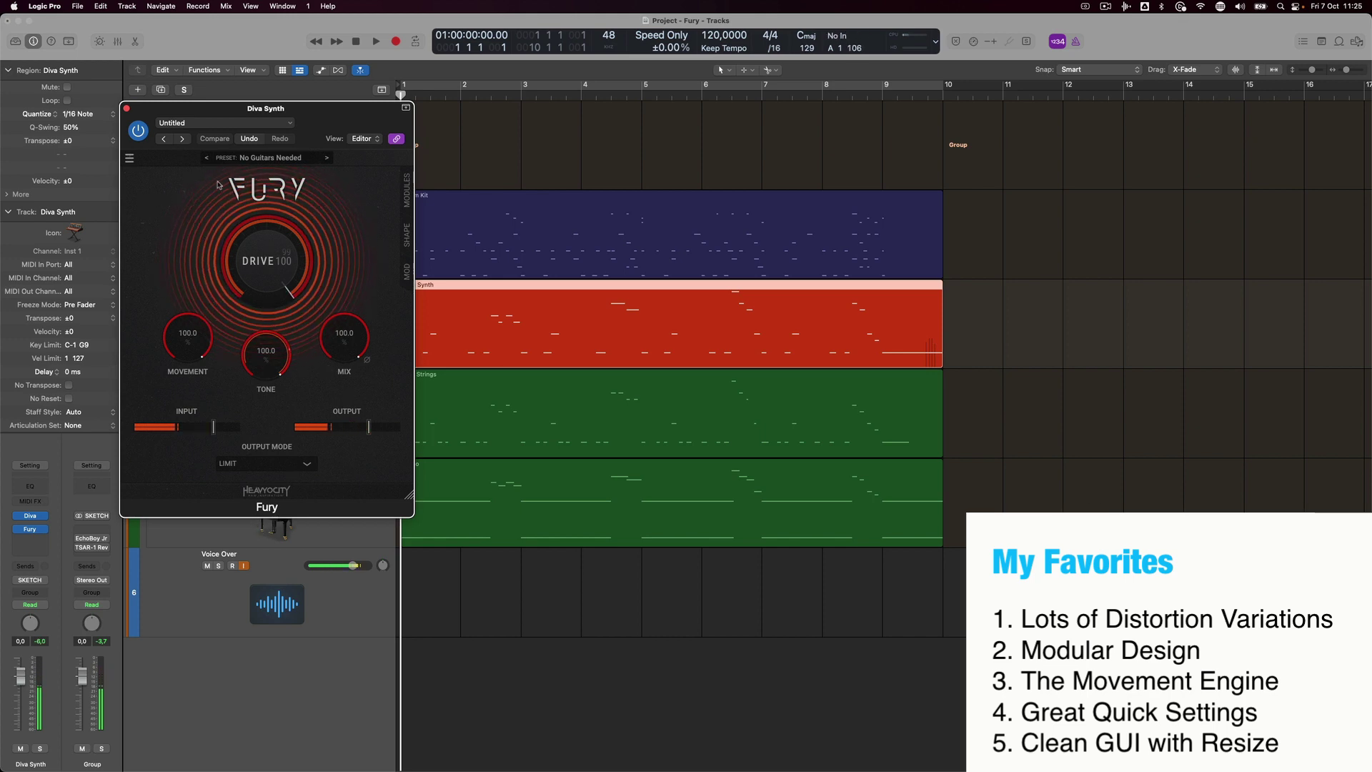
Load the Init preset in Fury.
click(254, 158)
mouse_move(232, 263)
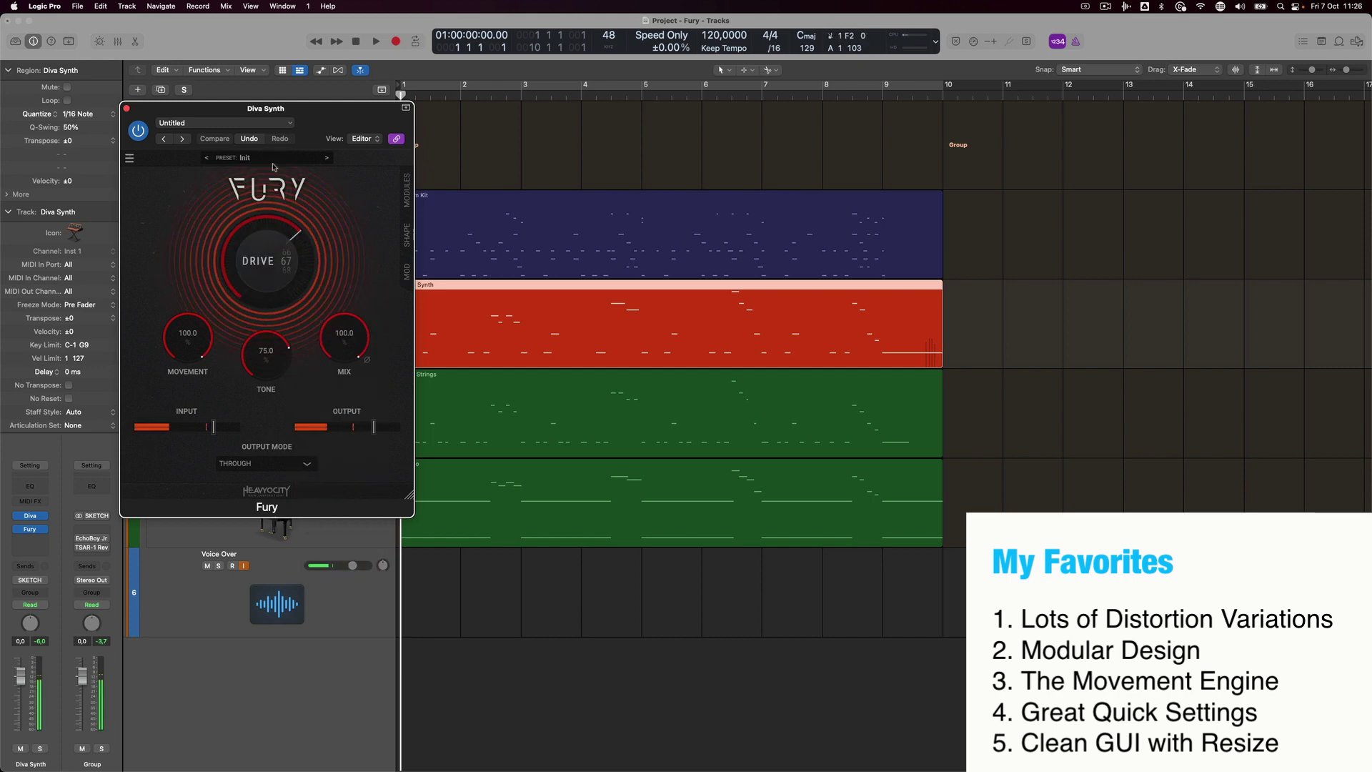
Browse Fury's factory presets in the Essentials category without loading one.
click(247, 157)
mouse_move(271, 299)
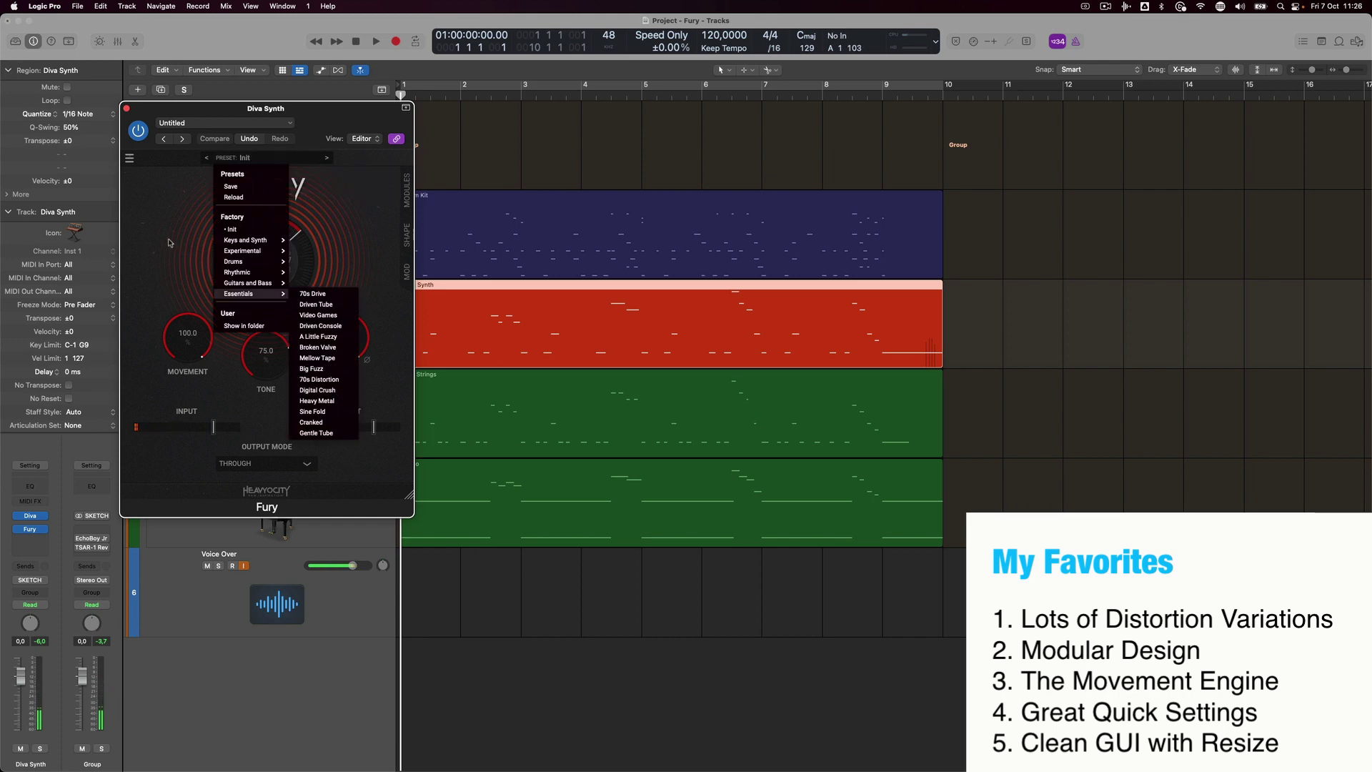
click(170, 246)
Reposition the Fury window, try a larger and a smaller size, then open the Modules page and enlarge the window.
drag(336, 132, 246, 74)
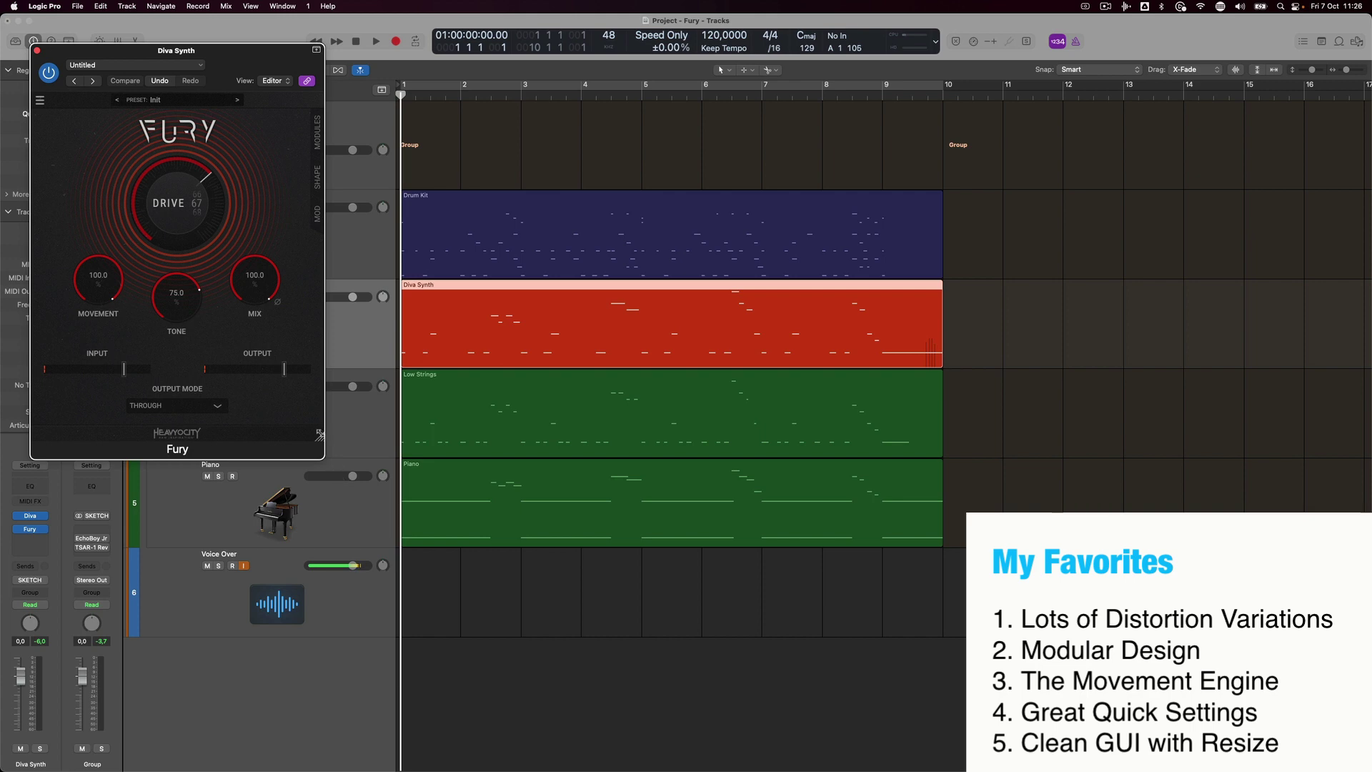
drag(320, 438, 562, 725)
drag(412, 78, 398, 70)
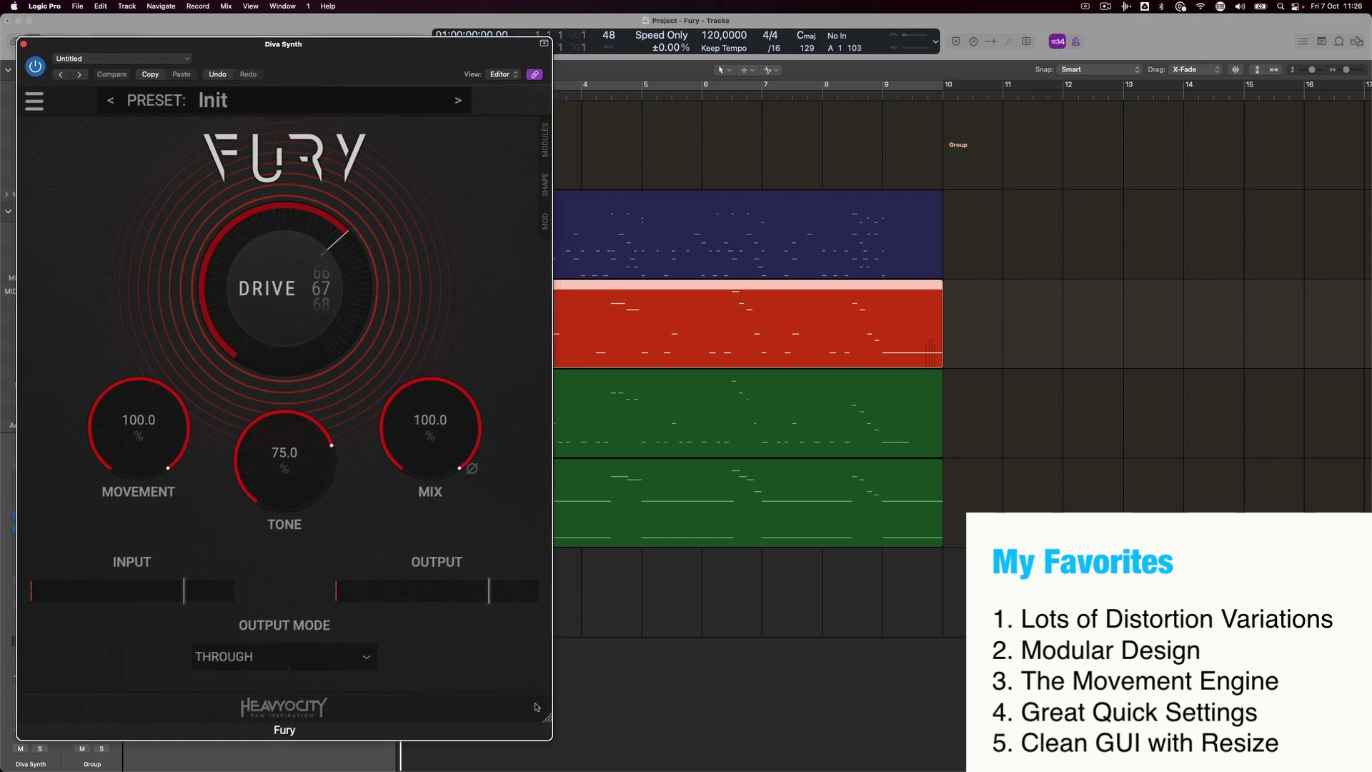
drag(538, 707, 378, 535)
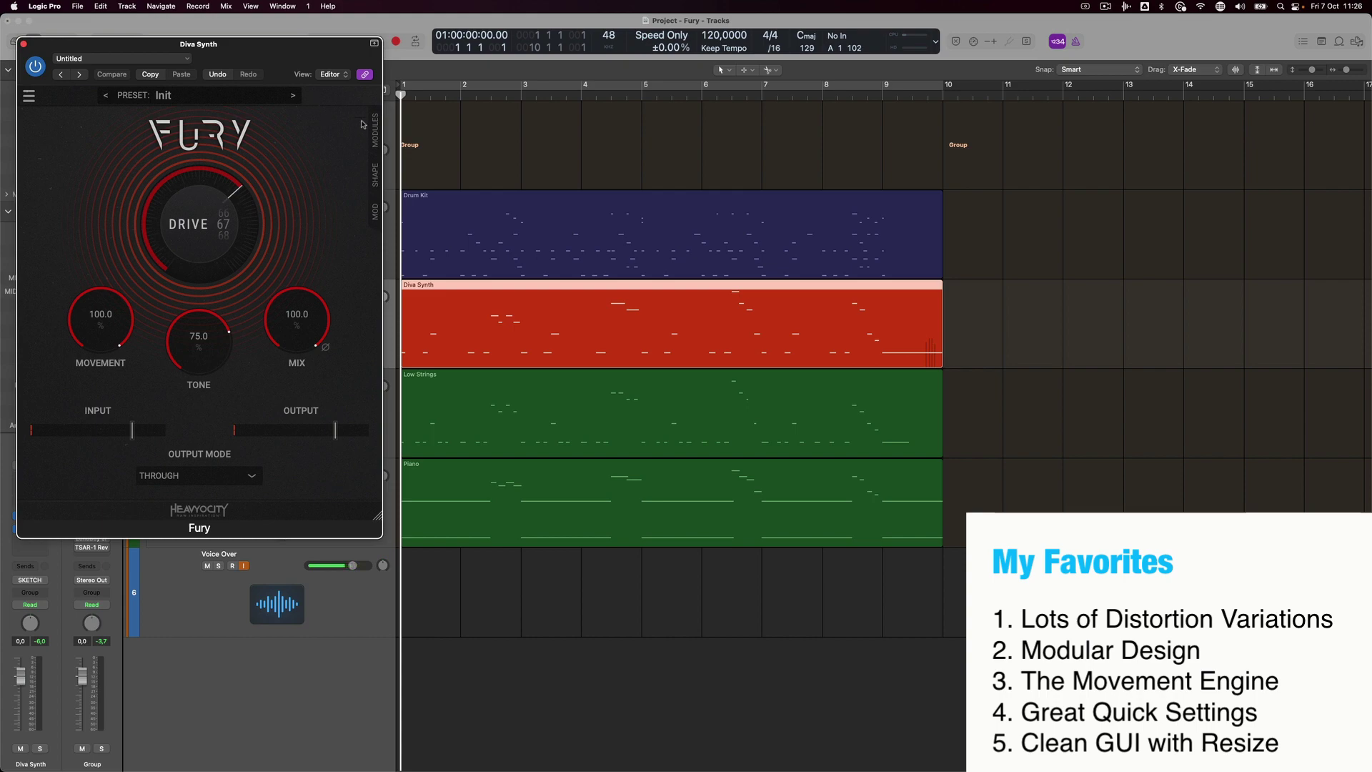
click(377, 138)
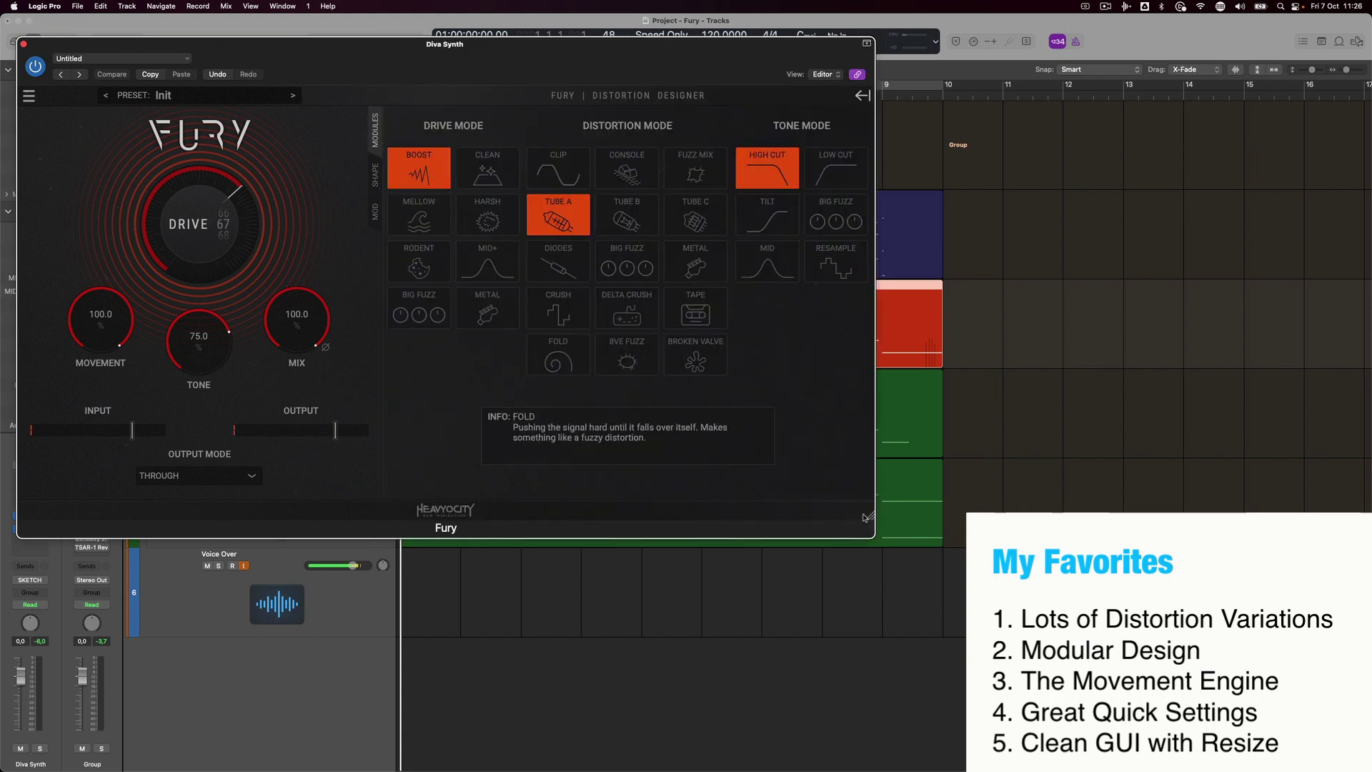
drag(870, 515, 1354, 768)
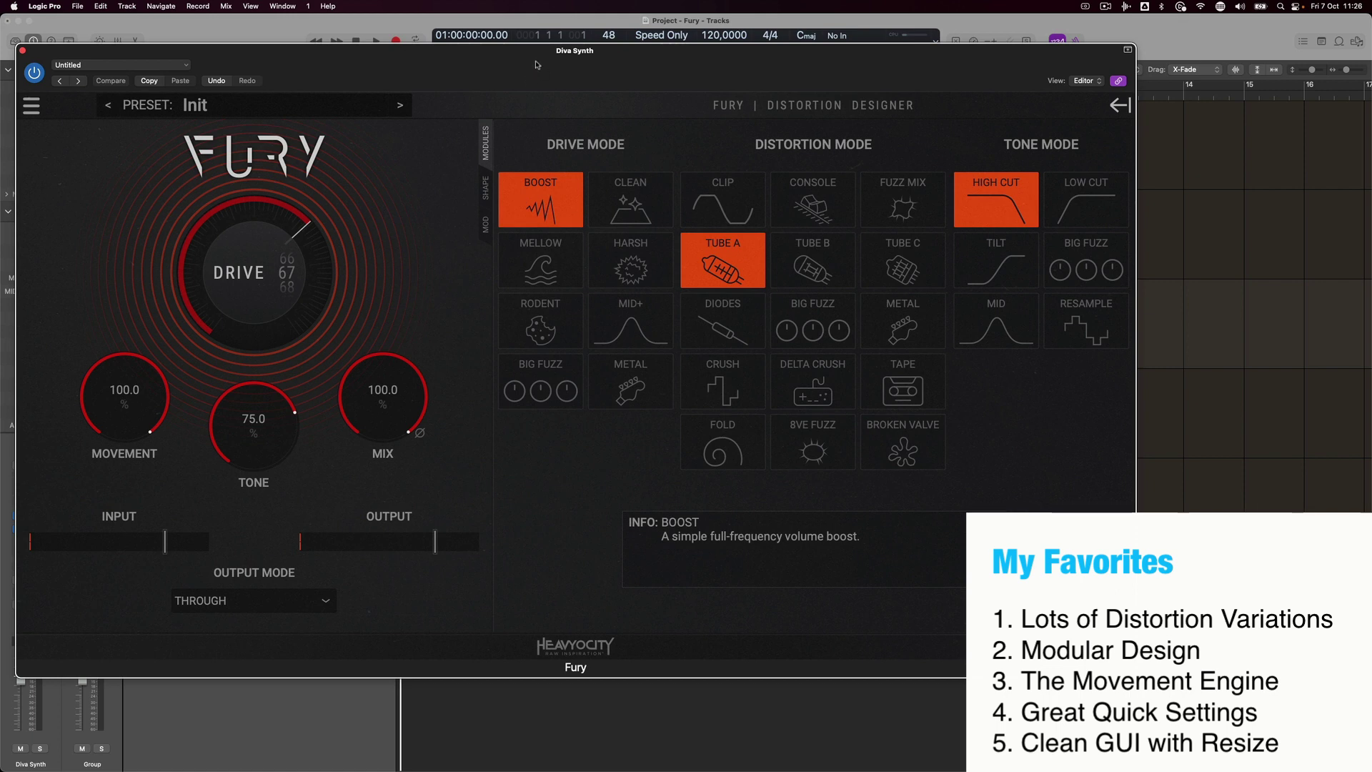
Close and reopen Fury on the Diva Synth track, then bypass and re-enable it to compare the sound.
key(super+w)
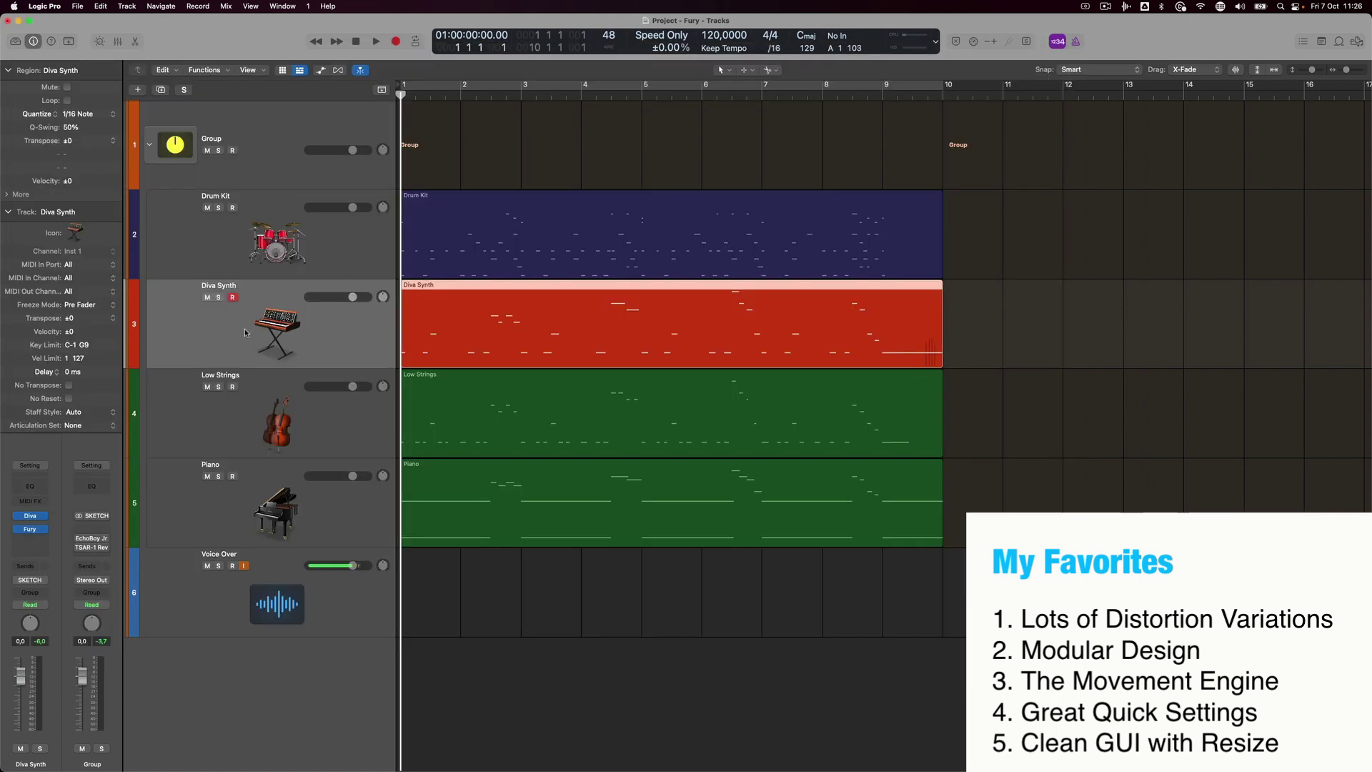
click(31, 530)
click(33, 74)
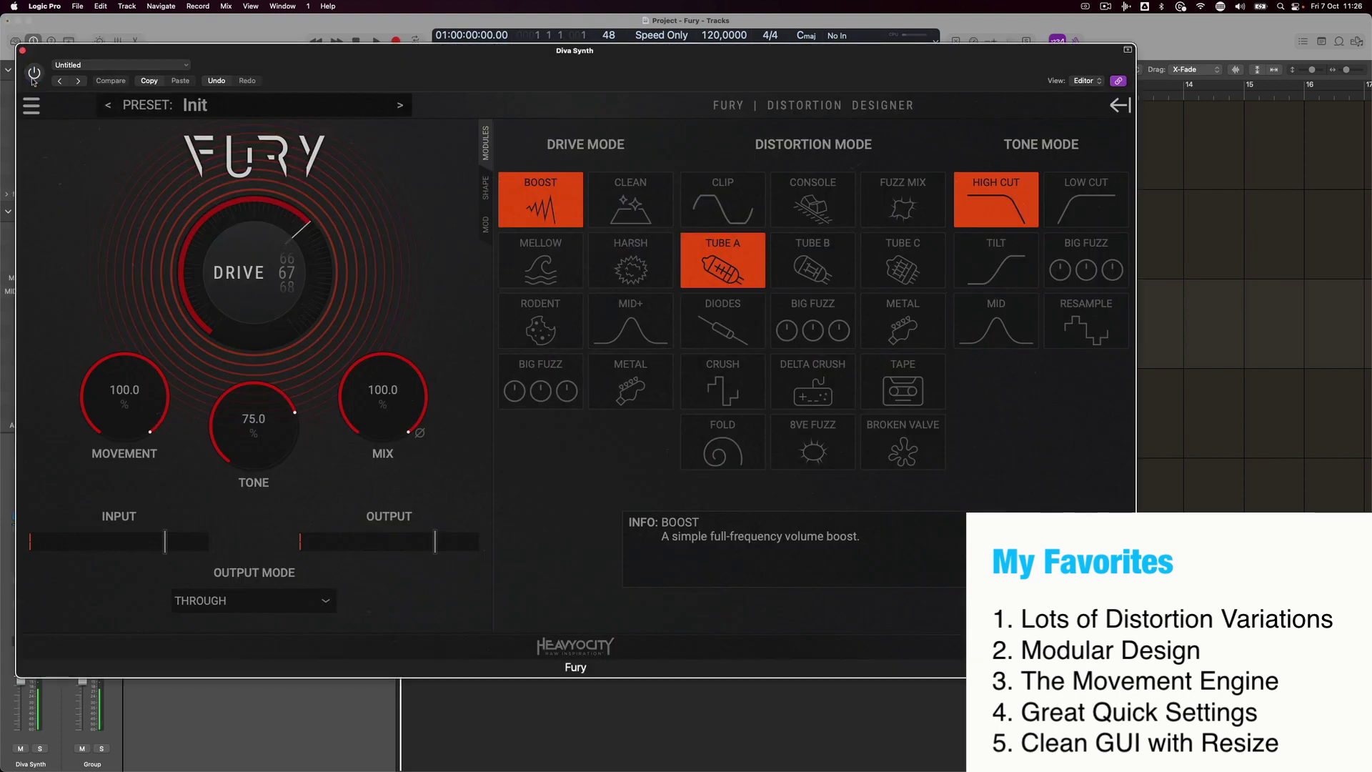
click(34, 76)
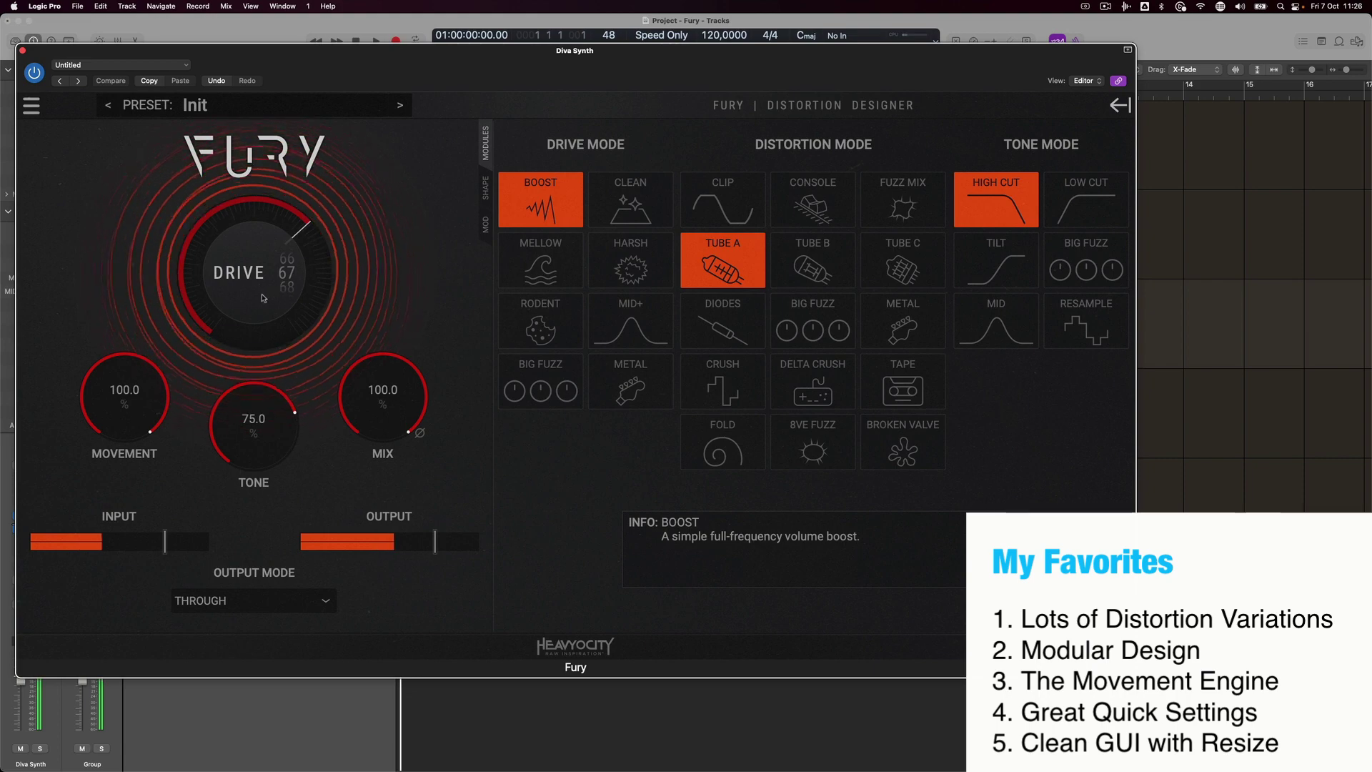
Load the Garage Band preset from the Guitars and Bass category in Fury.
click(315, 105)
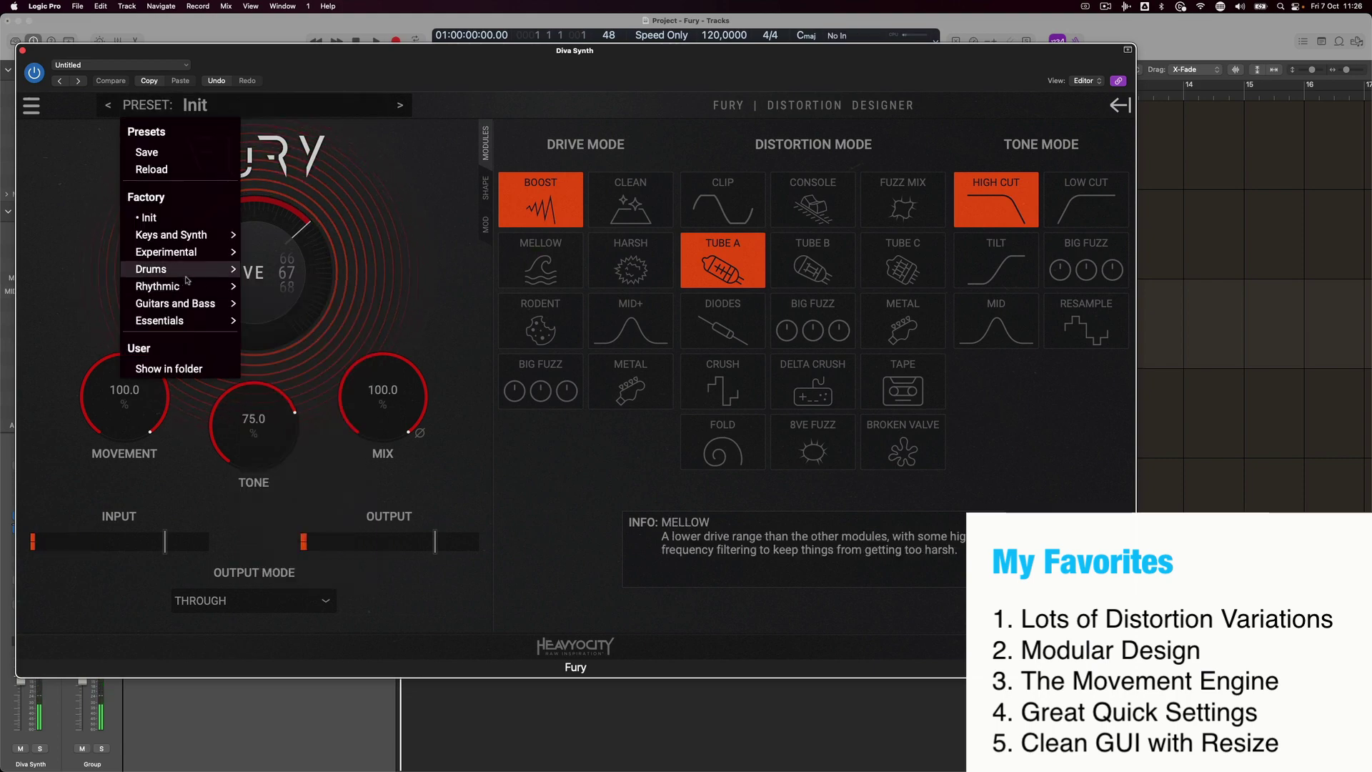
mouse_move(180, 313)
click(285, 297)
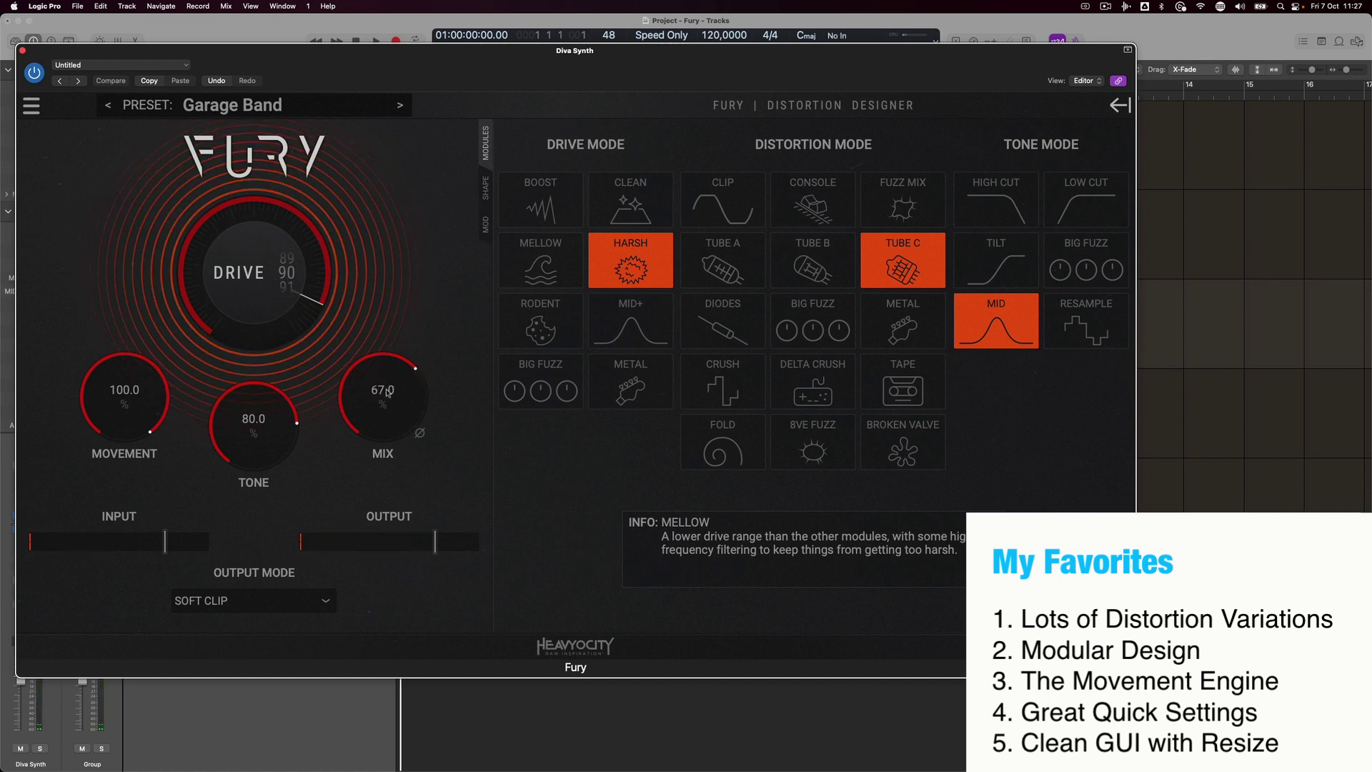
Take Fury's Mix down to 0%, raise it to 27.9%, and compare the sound with the plug-in bypassed and active.
drag(387, 390, 383, 540)
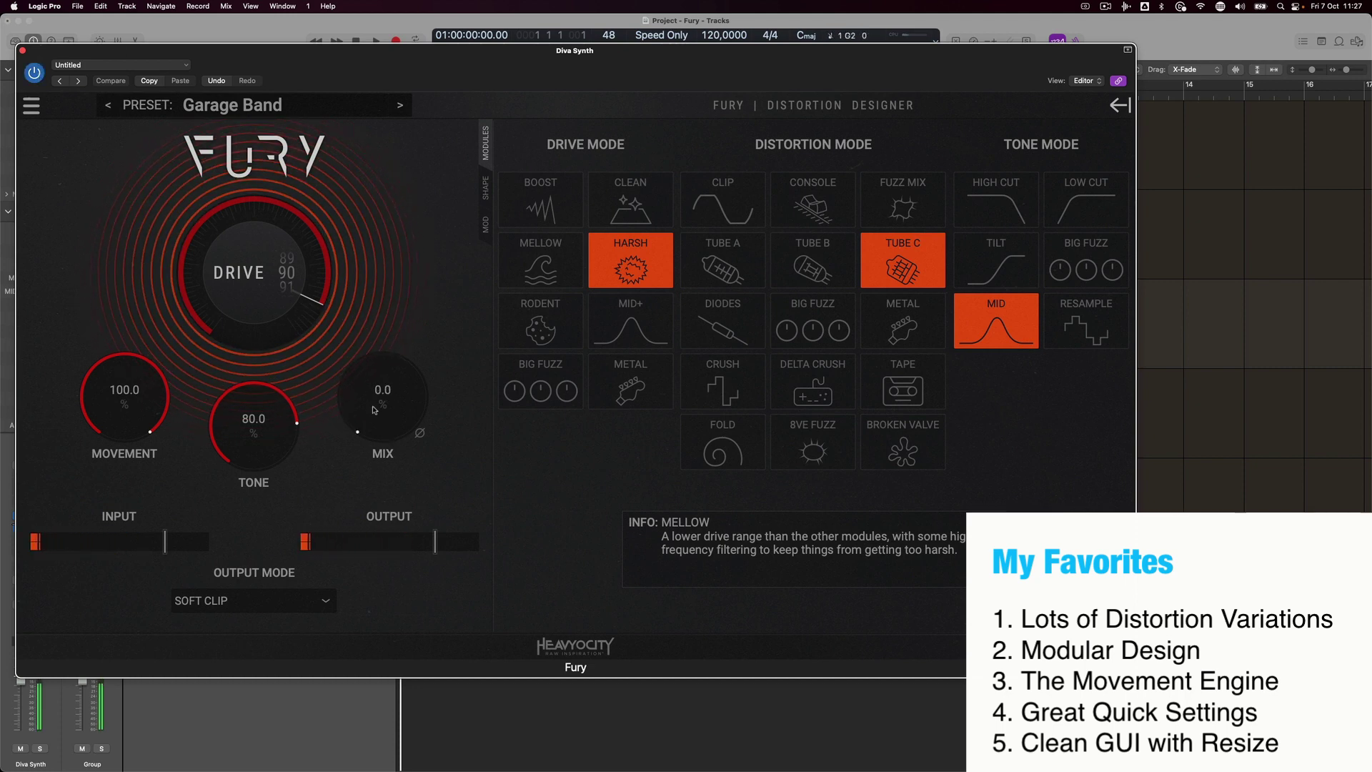
drag(373, 409, 396, 372)
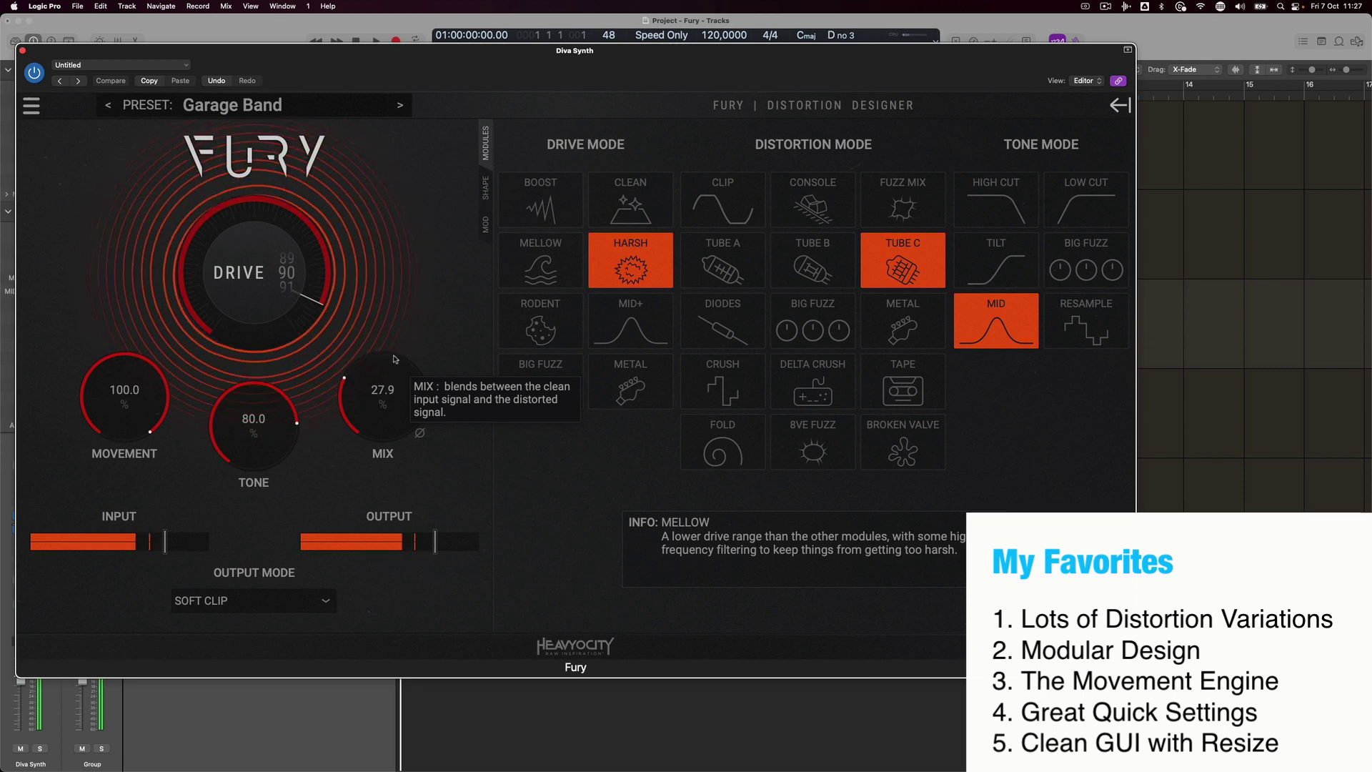
click(33, 73)
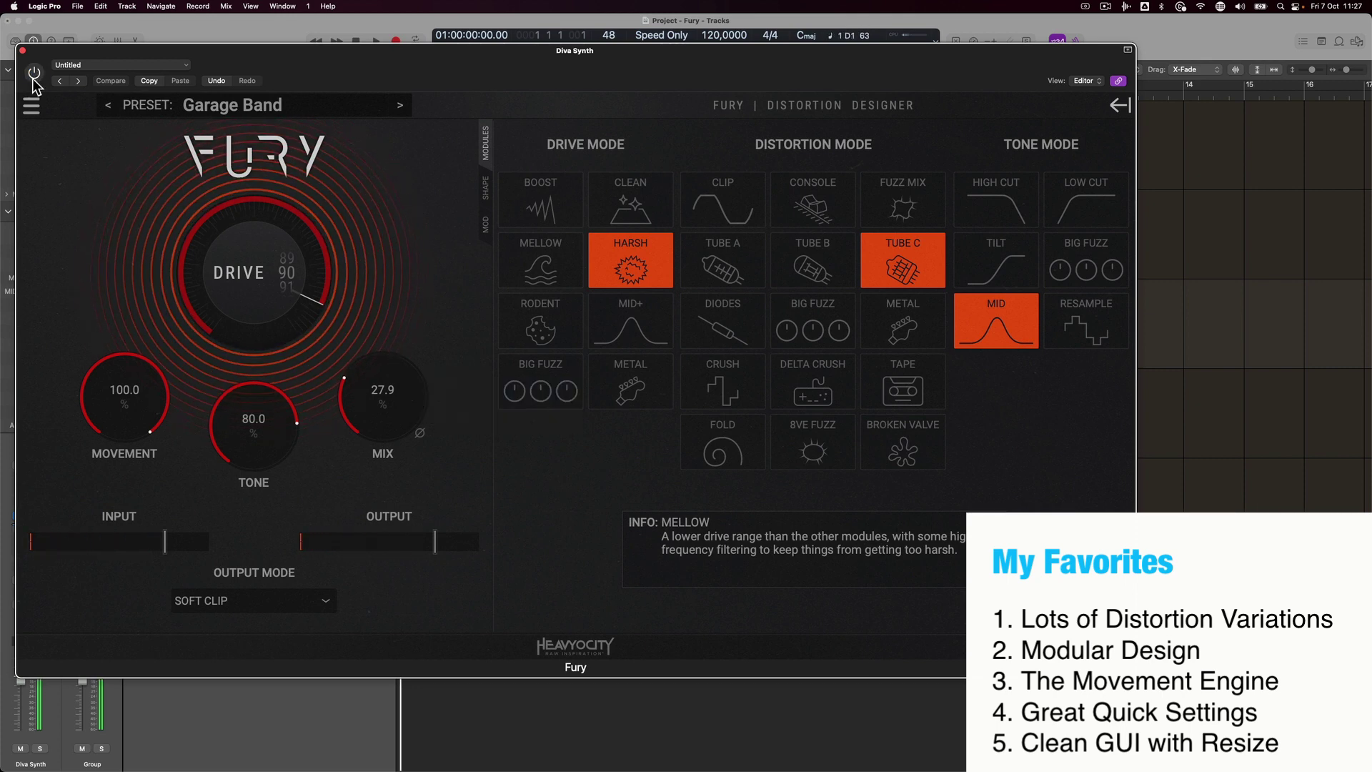
click(35, 78)
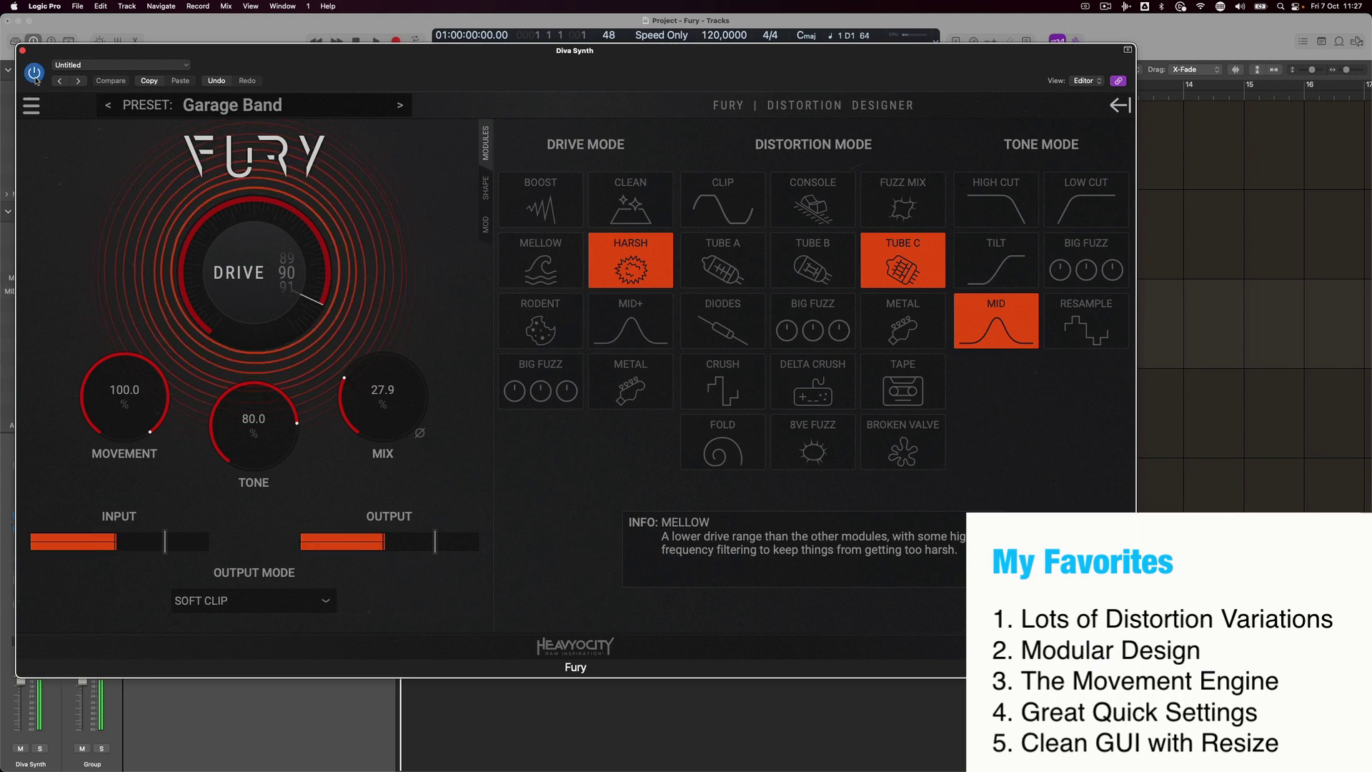
Load Fury's Ultra Drive preset, check the Diva instrument and close the plug-in windows.
click(403, 107)
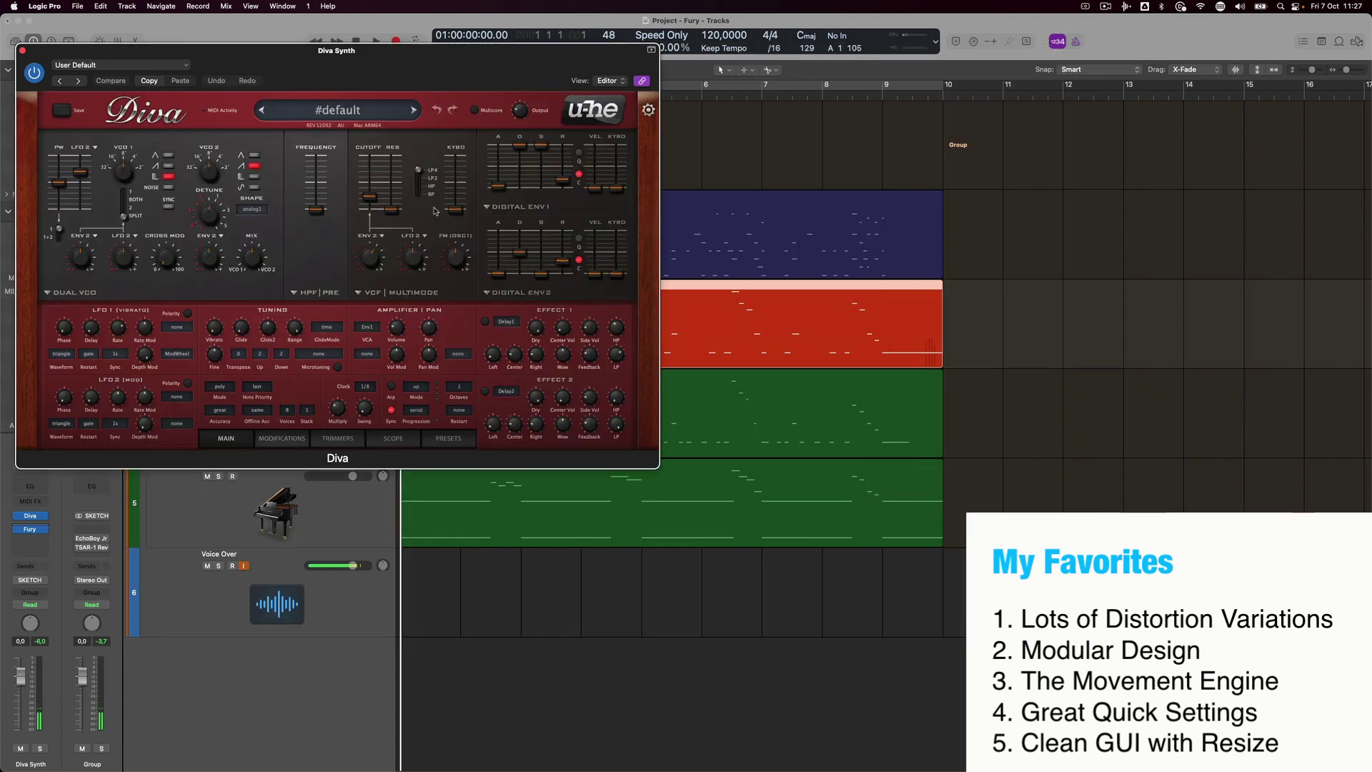
mouse_move(395, 210)
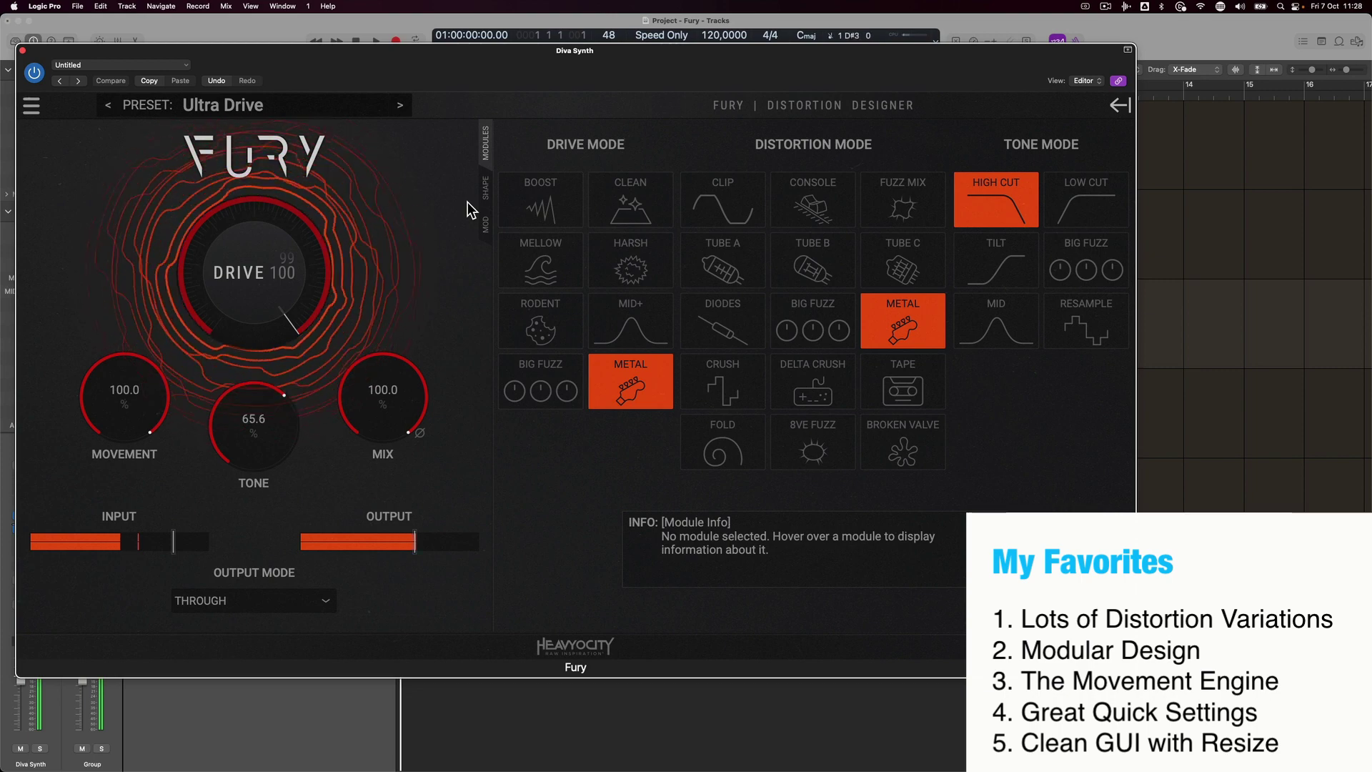
key(super+w)
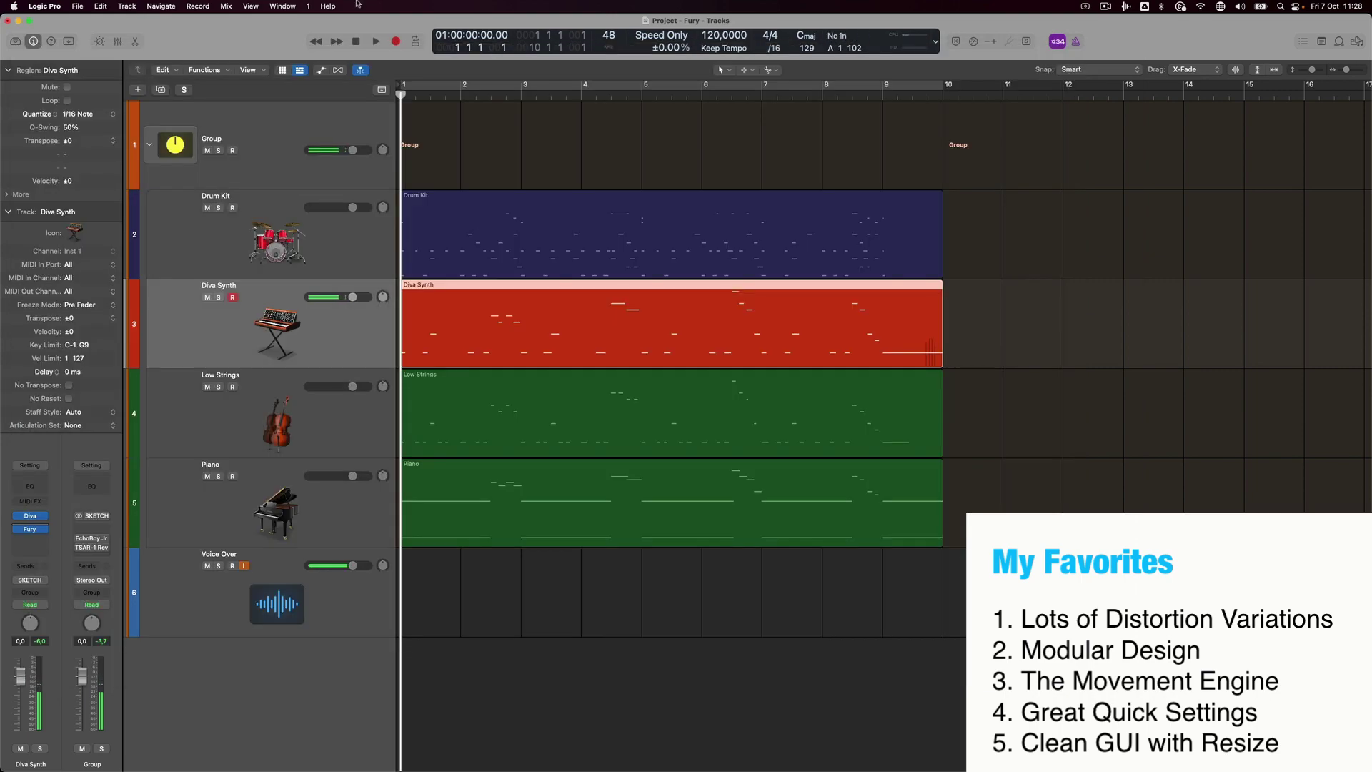
Switch on EchoBoy Jr and TSAR-1 Rev on the Group track, then reselect Diva Synth and show its Fury window.
click(248, 164)
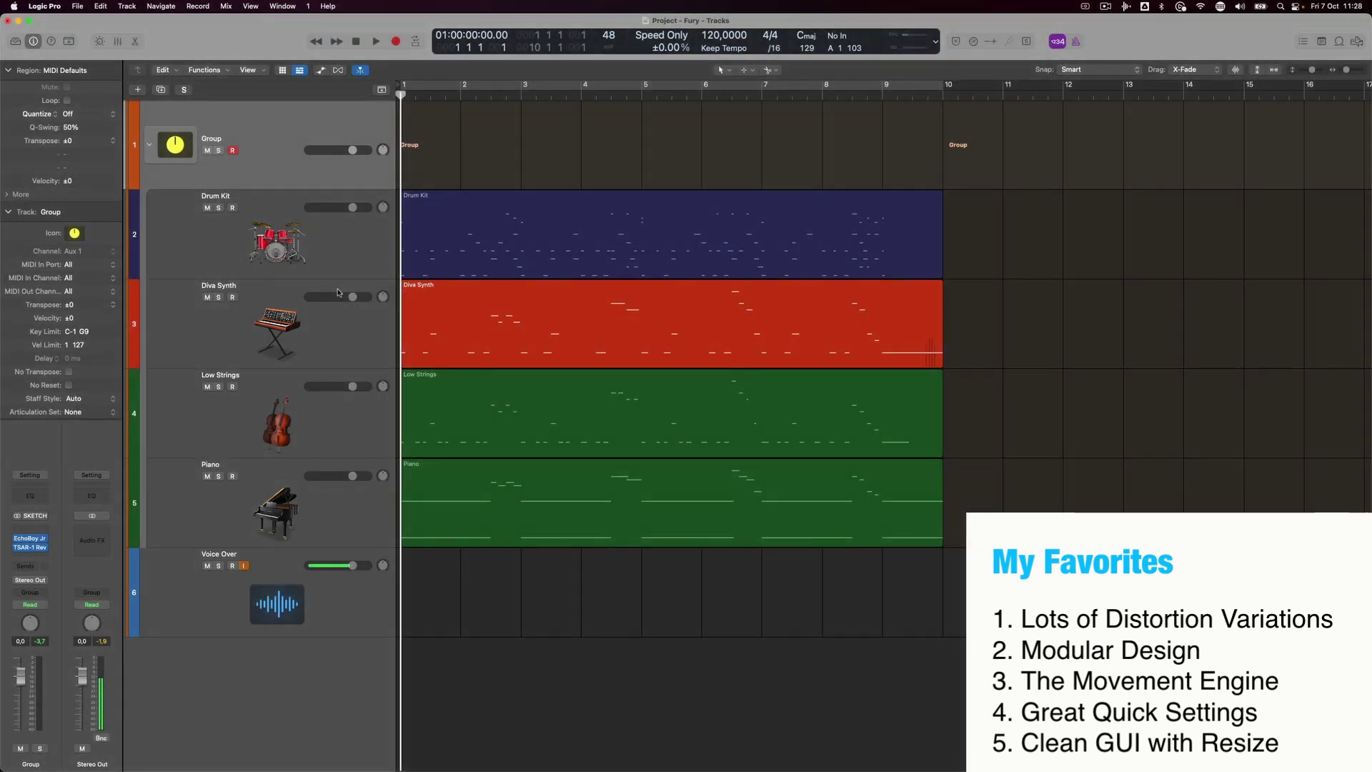
click(353, 325)
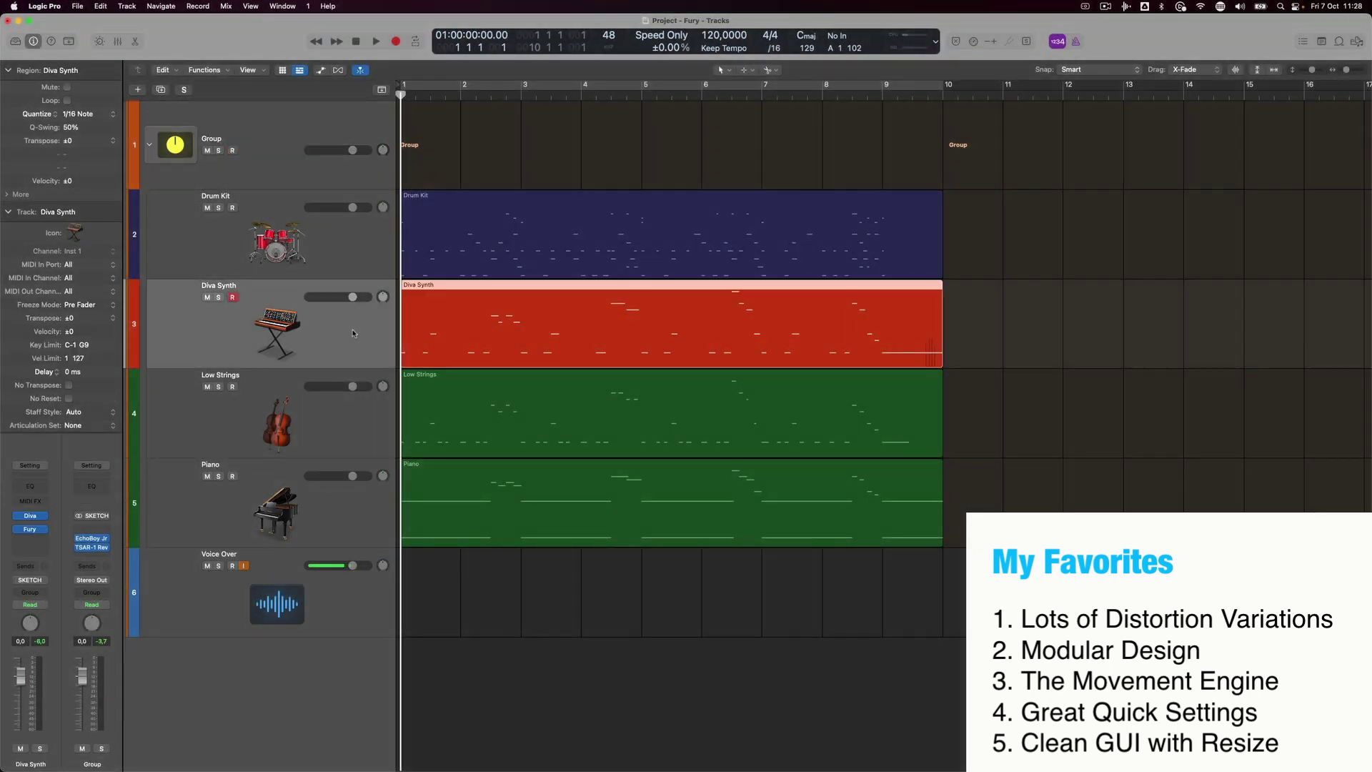
key(v)
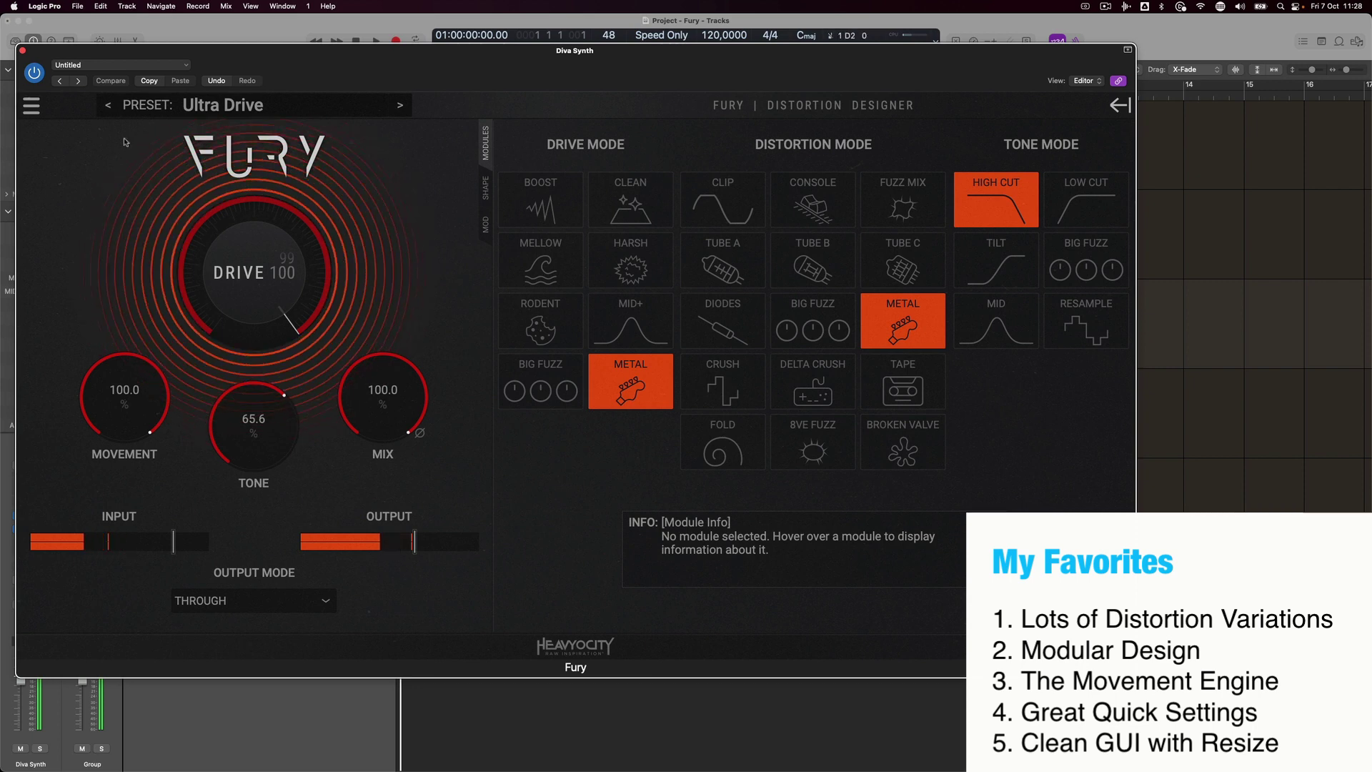
Bypass and re-enable Fury to compare the Ultra Drive preset with the dry synth, shifting its window slightly.
click(33, 72)
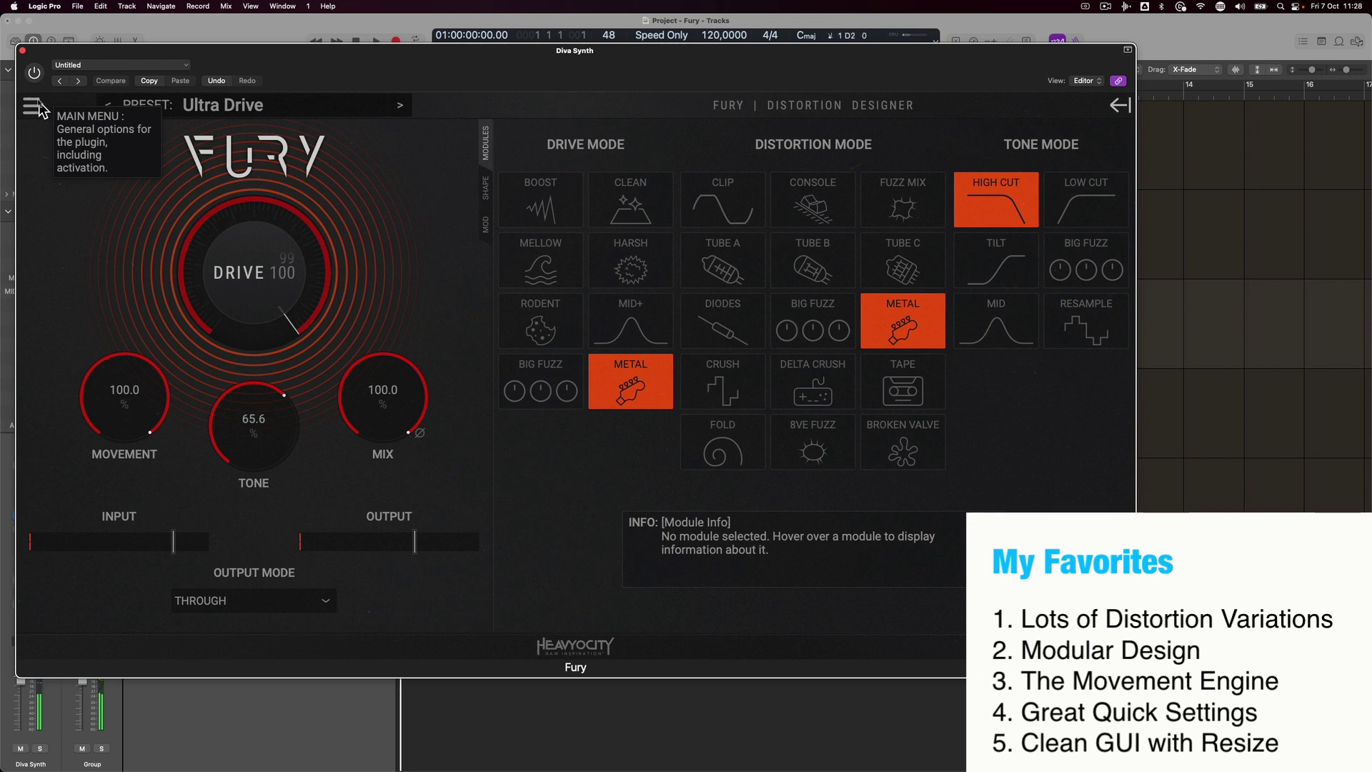
drag(203, 70, 200, 60)
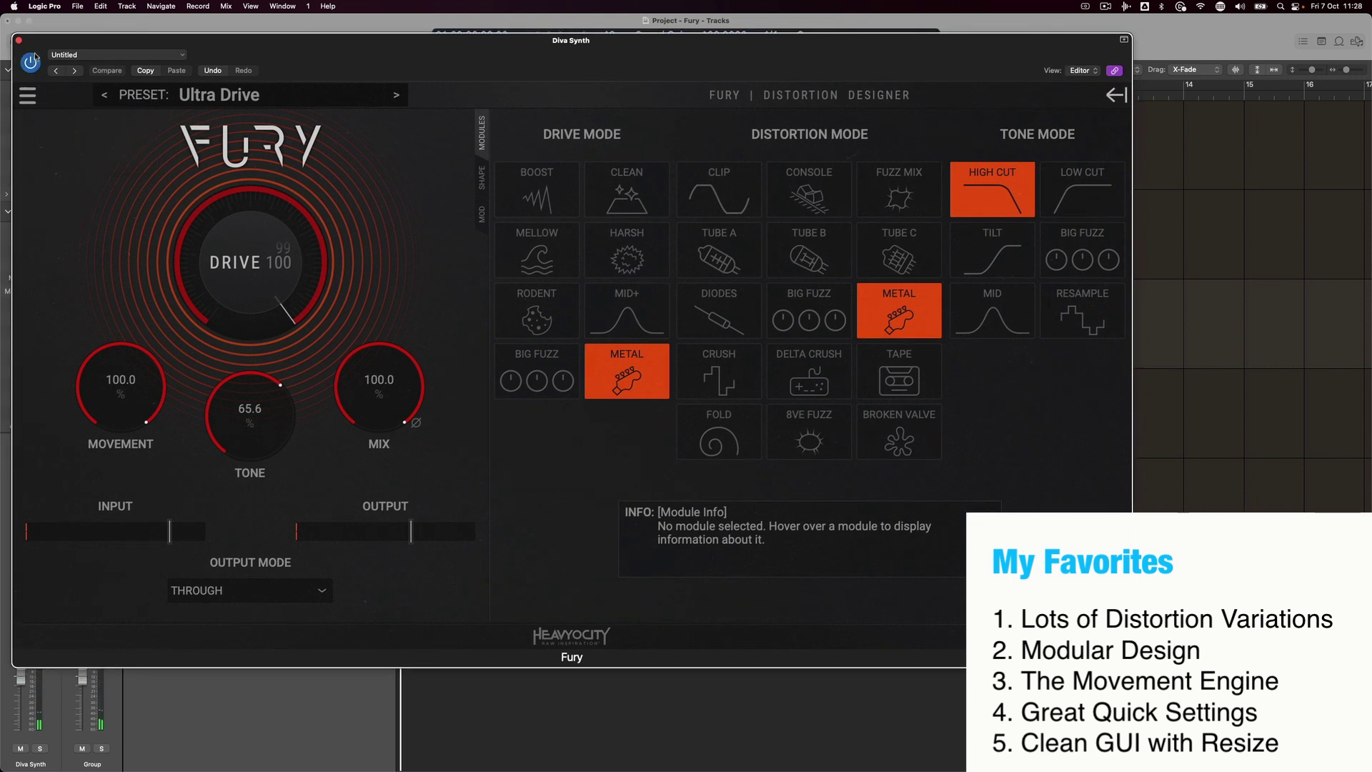
key(space)
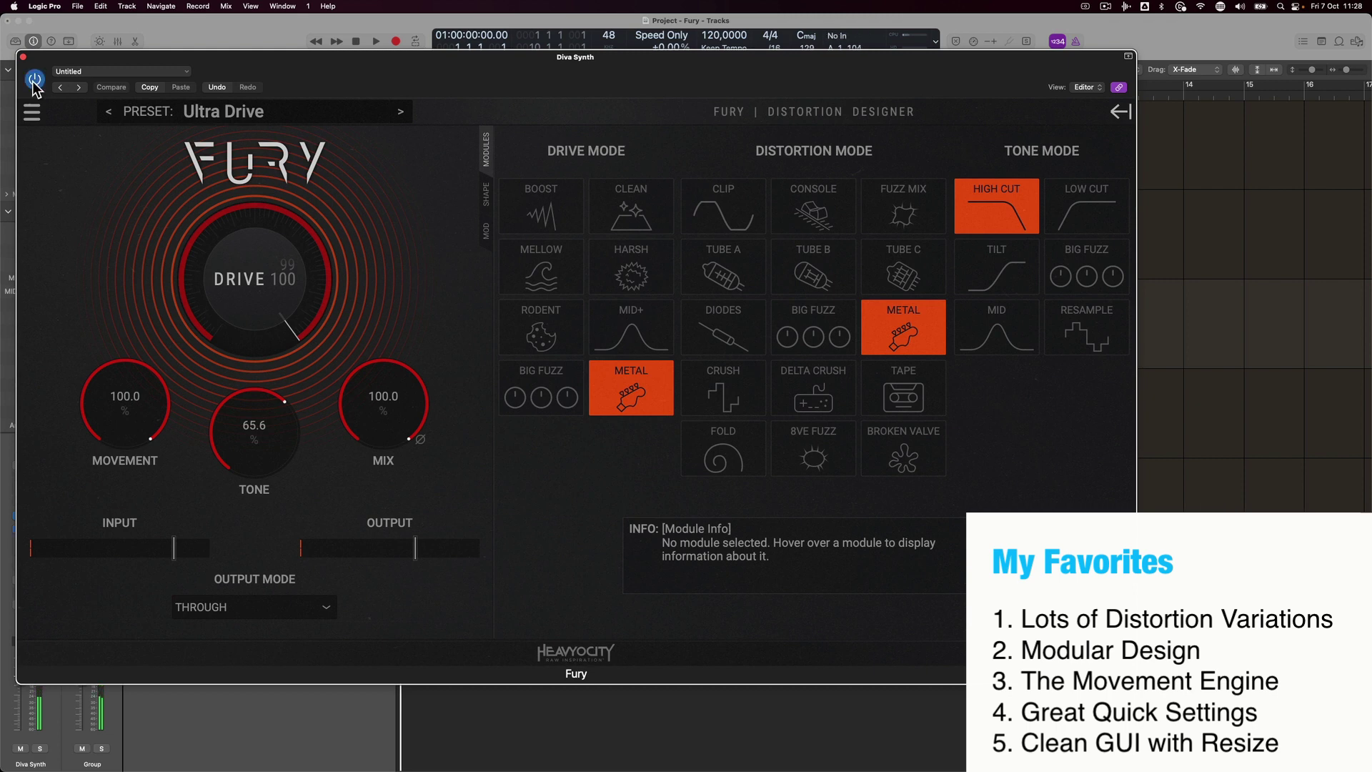
Step through the No Guitars Needed and Fuzzy Movements presets, then load a preset from the Keys and Synth category.
click(400, 112)
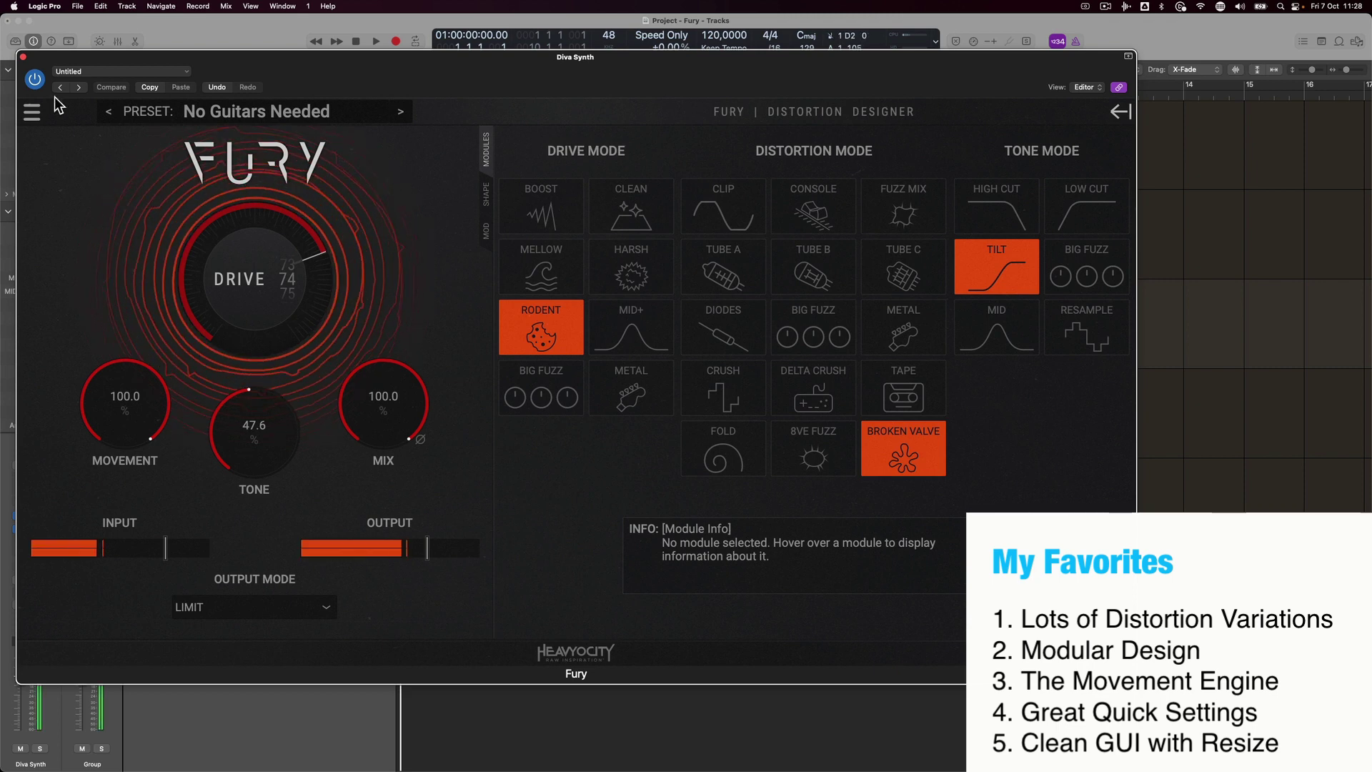
click(400, 112)
click(300, 113)
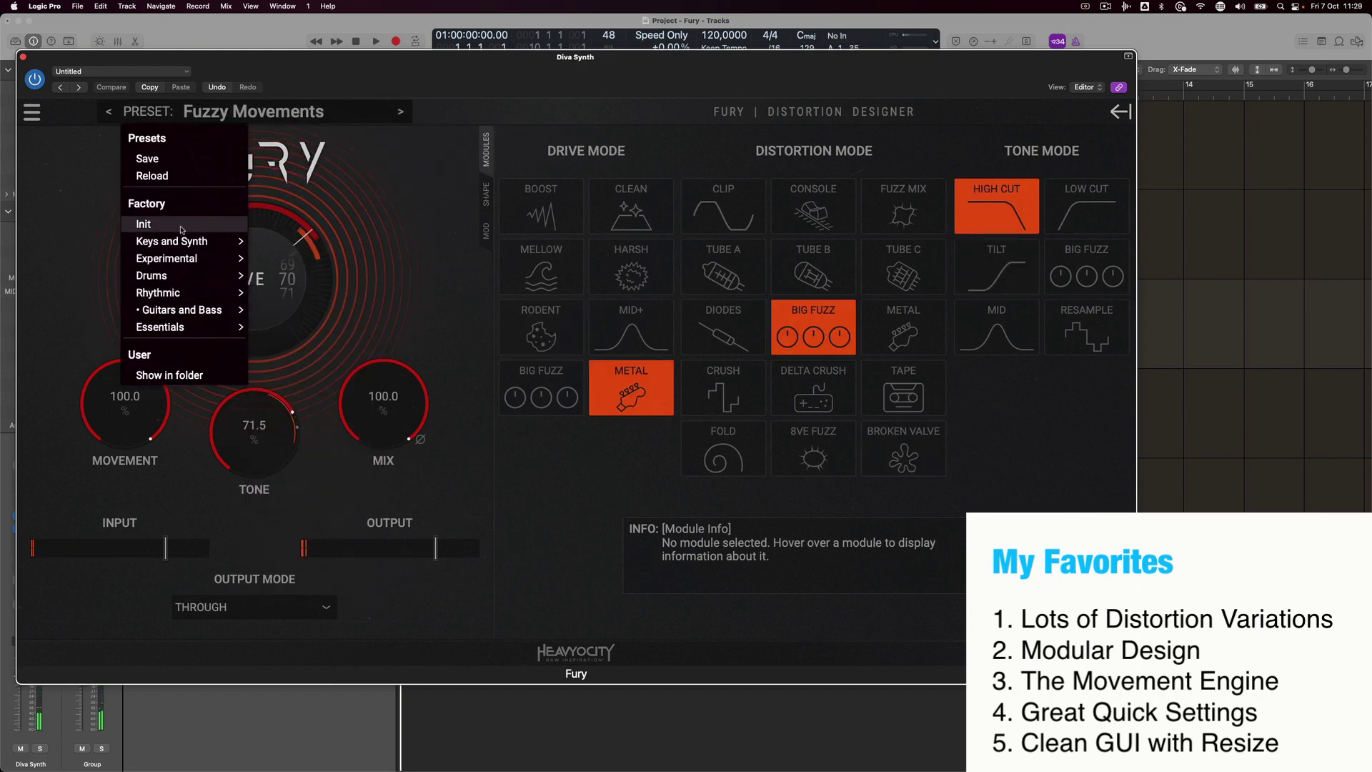
mouse_move(193, 242)
click(351, 273)
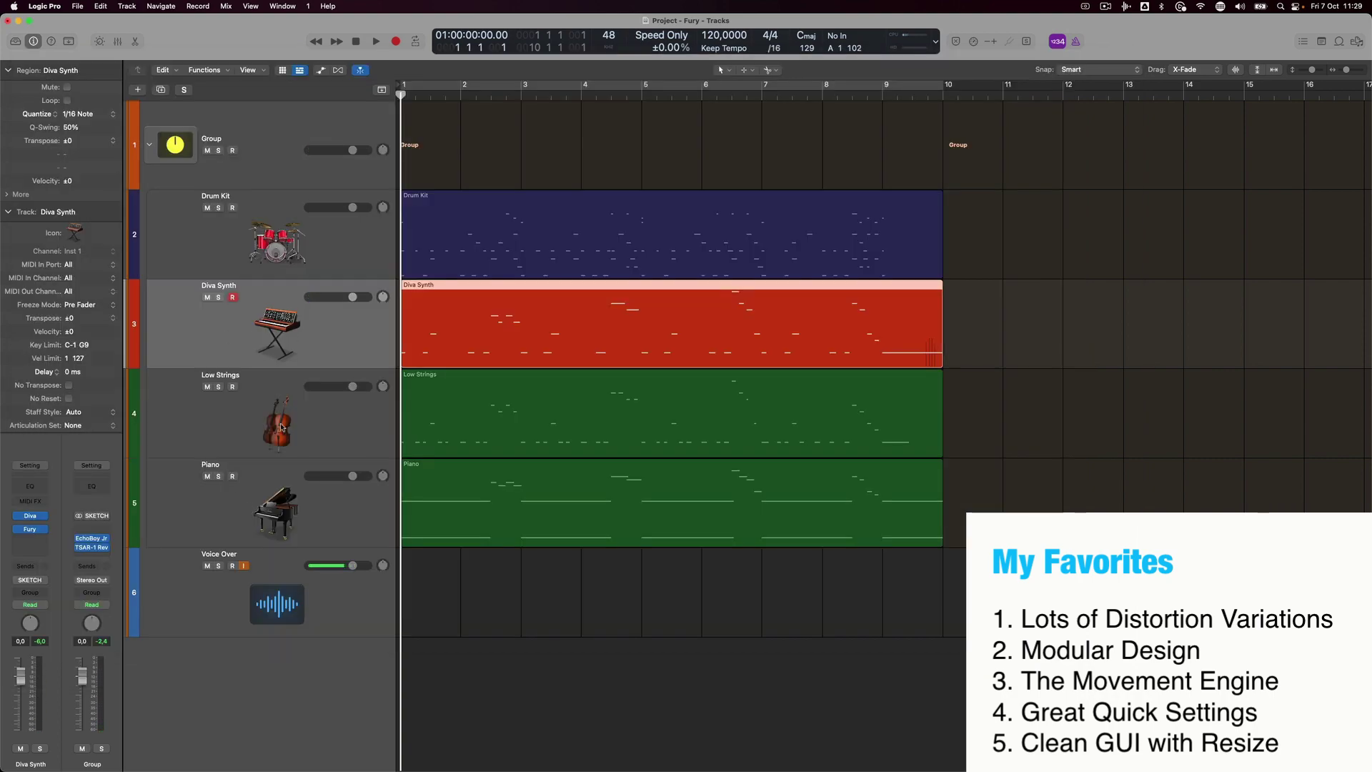
Switch off EchoBoy Jr and TSAR-1 Rev on the Group track and select the Drum Kit track.
click(225, 254)
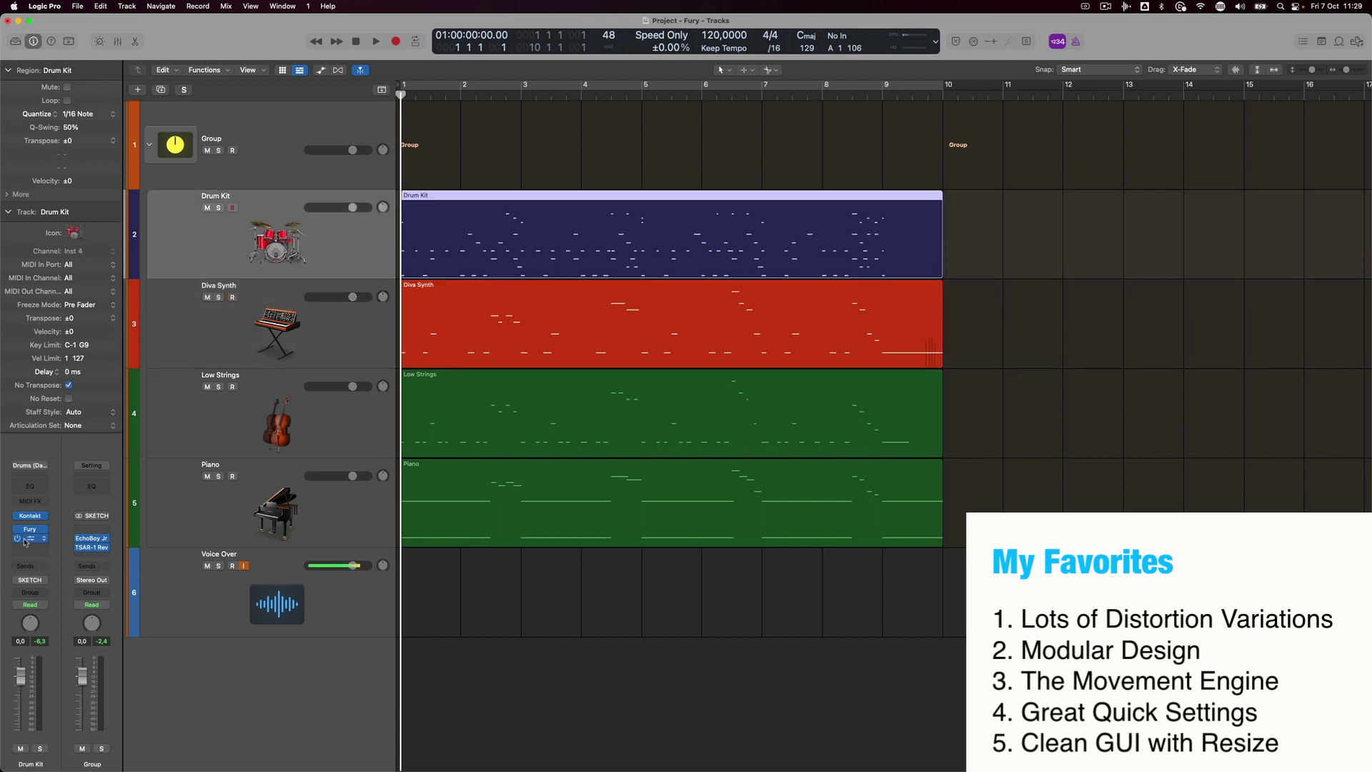
click(246, 167)
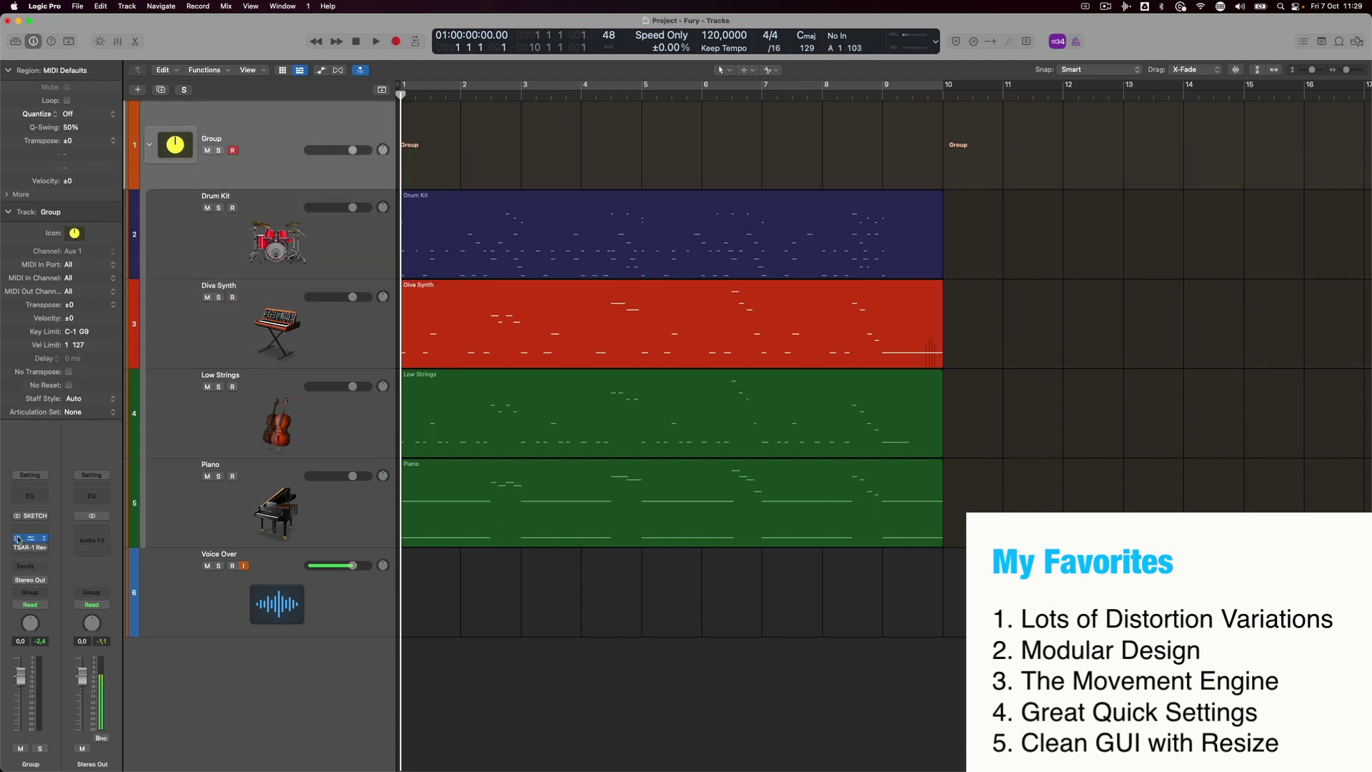
click(350, 248)
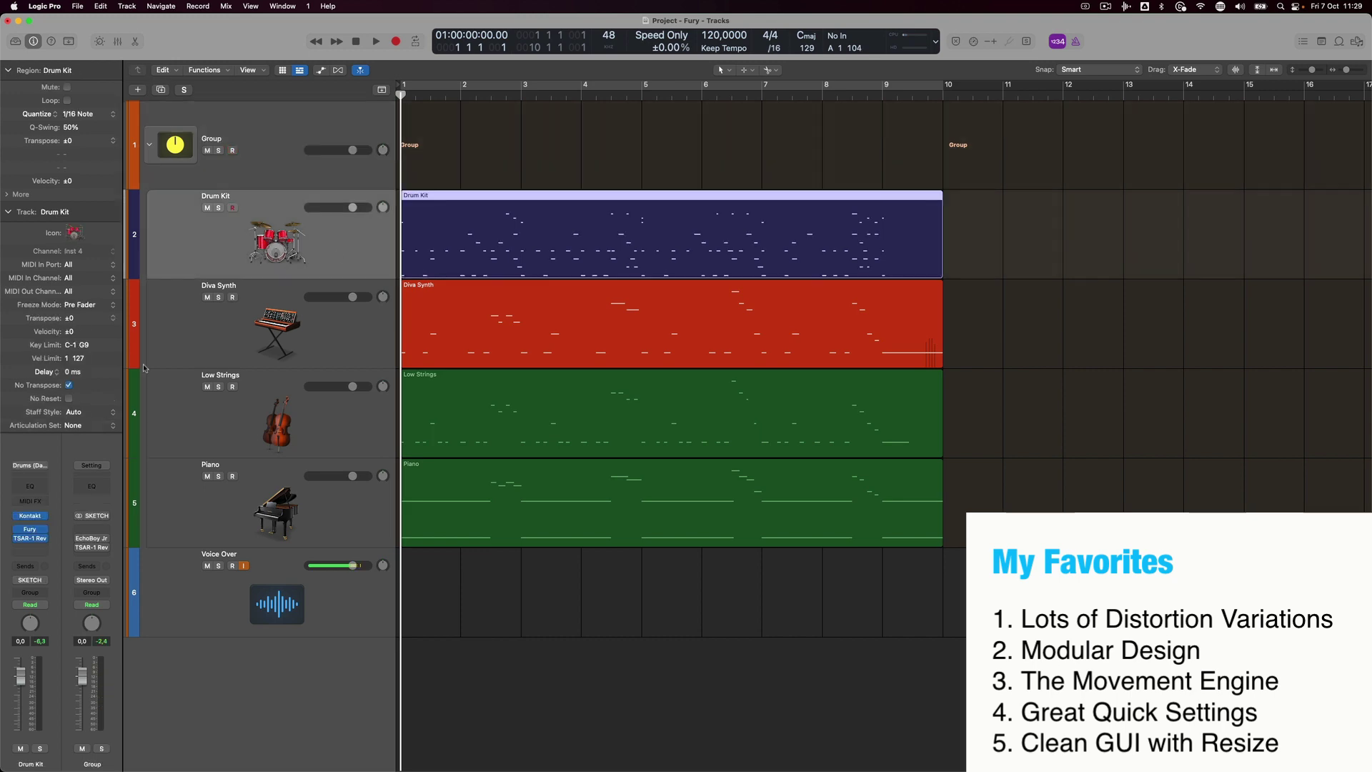
Open the Drum Kit track's Kontakt instrument, move its window clear of the track headers, and bypass Fury and TSAR-1 Rev.
click(35, 516)
drag(279, 70, 705, 80)
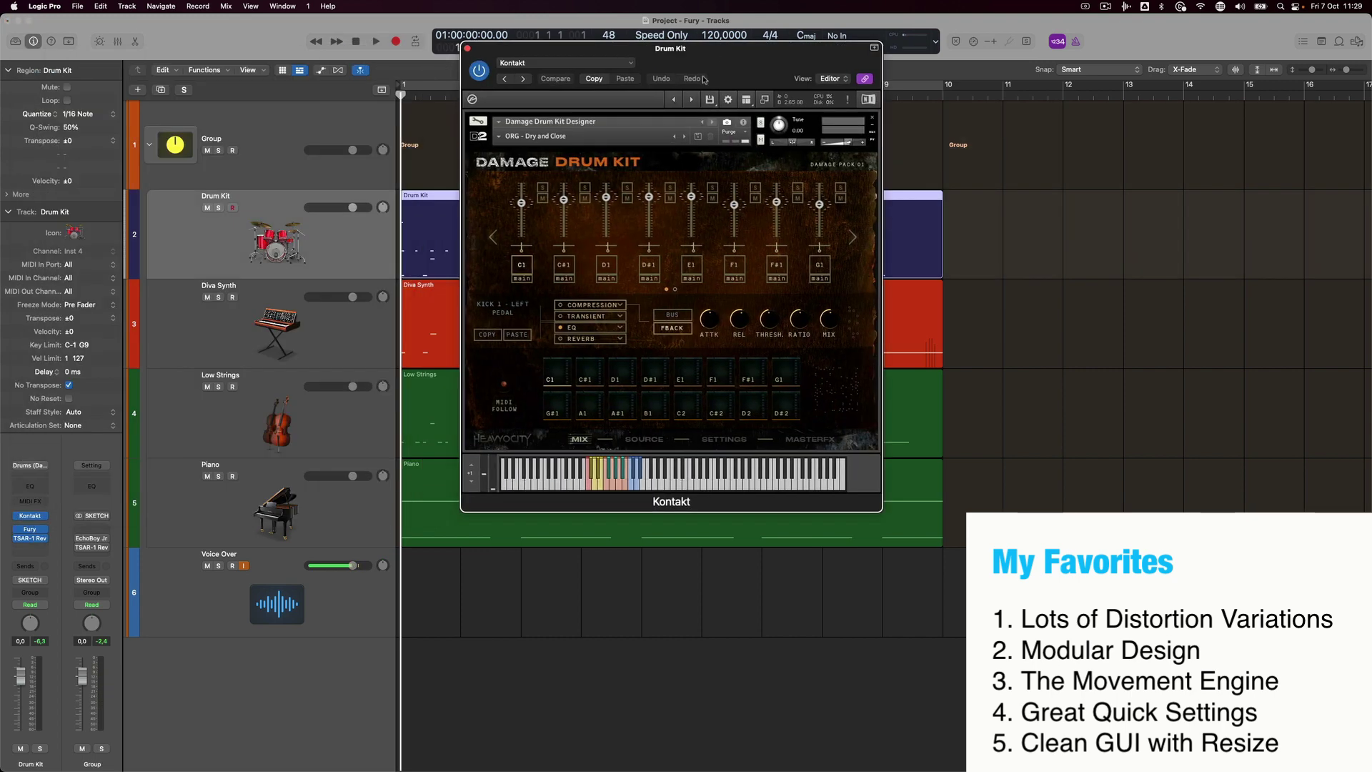
click(23, 536)
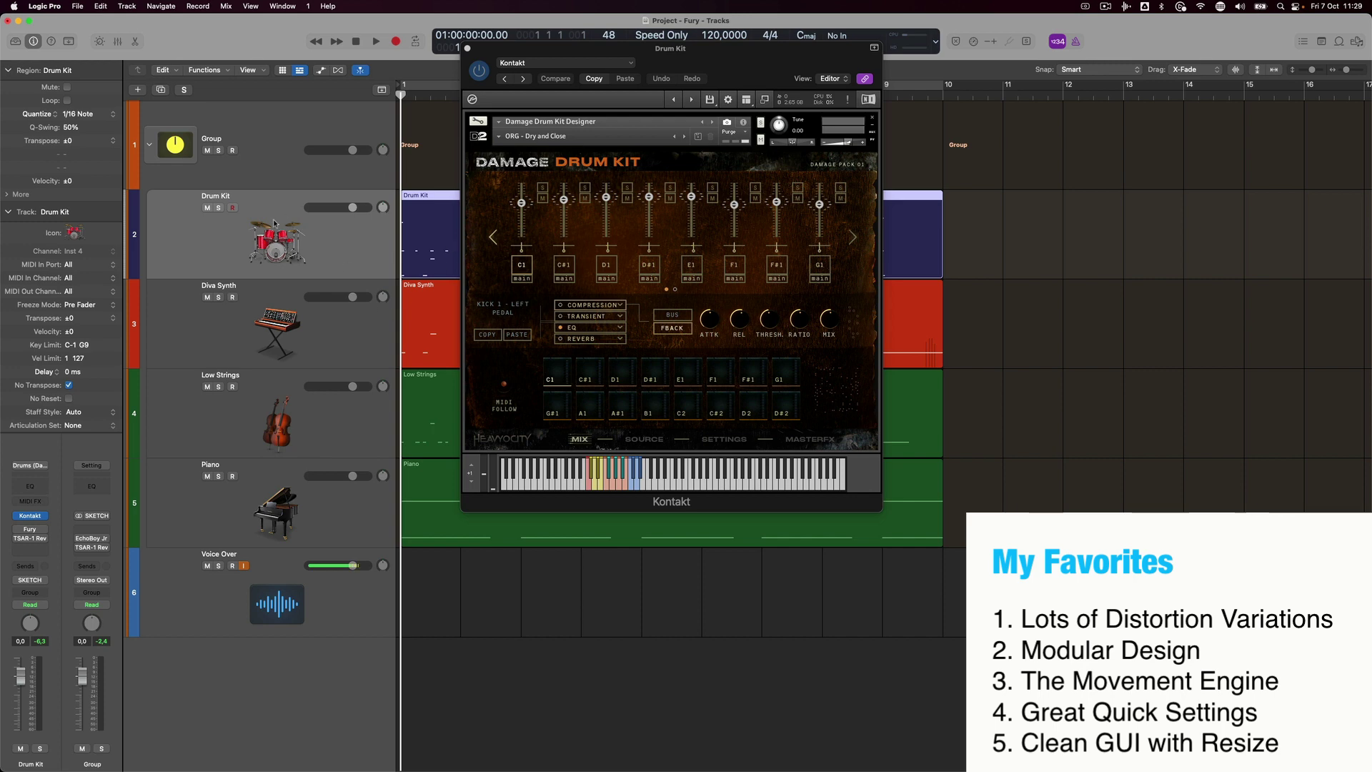
Solo the Drum Kit track, play the dry drums from the start and stop playback.
click(218, 208)
click(220, 208)
click(220, 208)
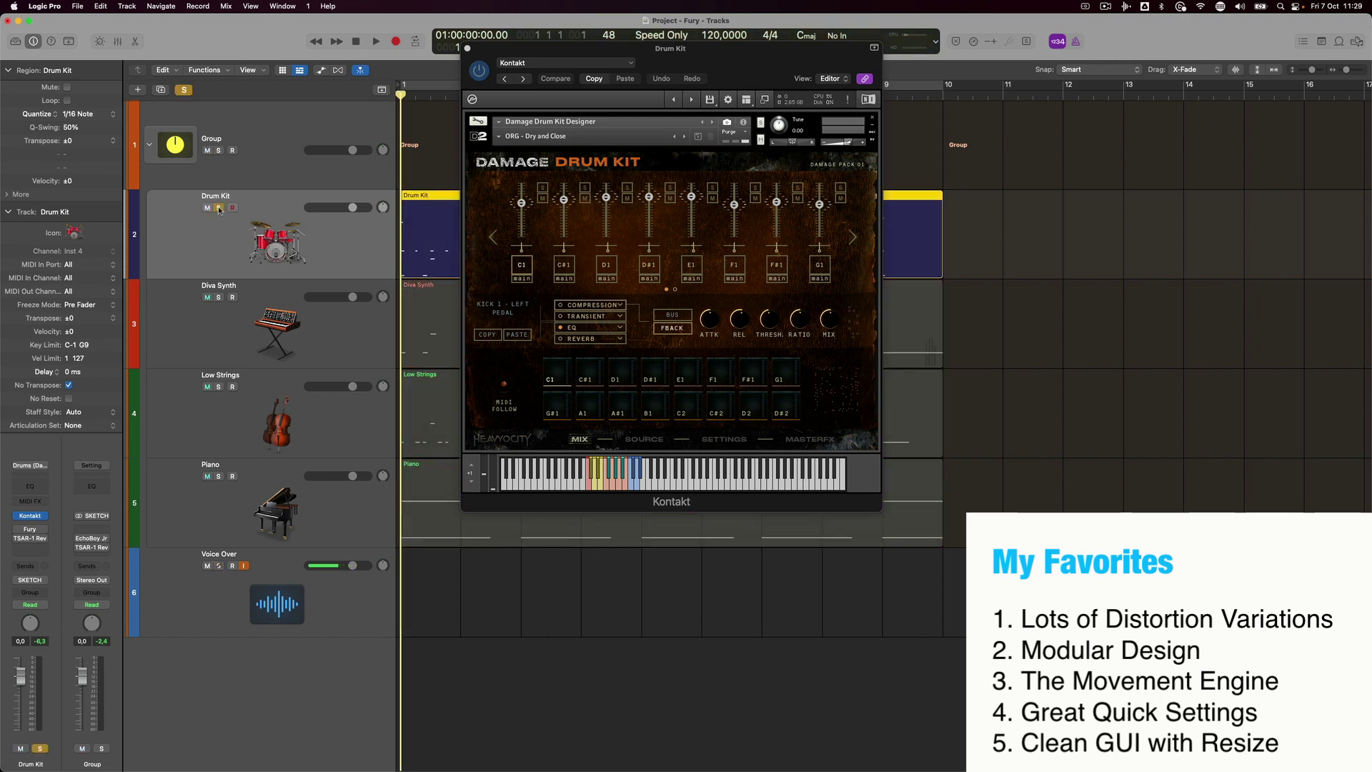
key(space)
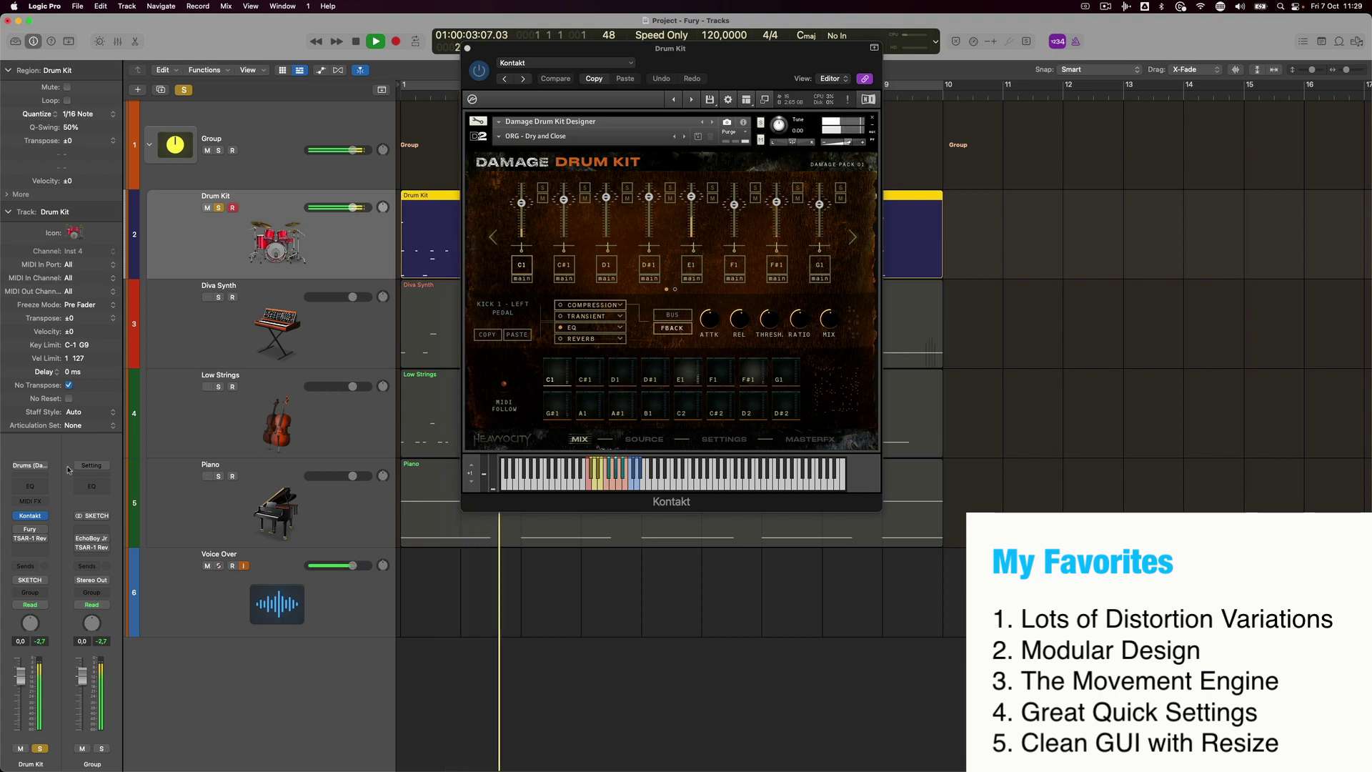
key(space)
Open the Drum Kit track's Fury, switch it on while the soloed drums play, close its window and stop playback.
click(28, 531)
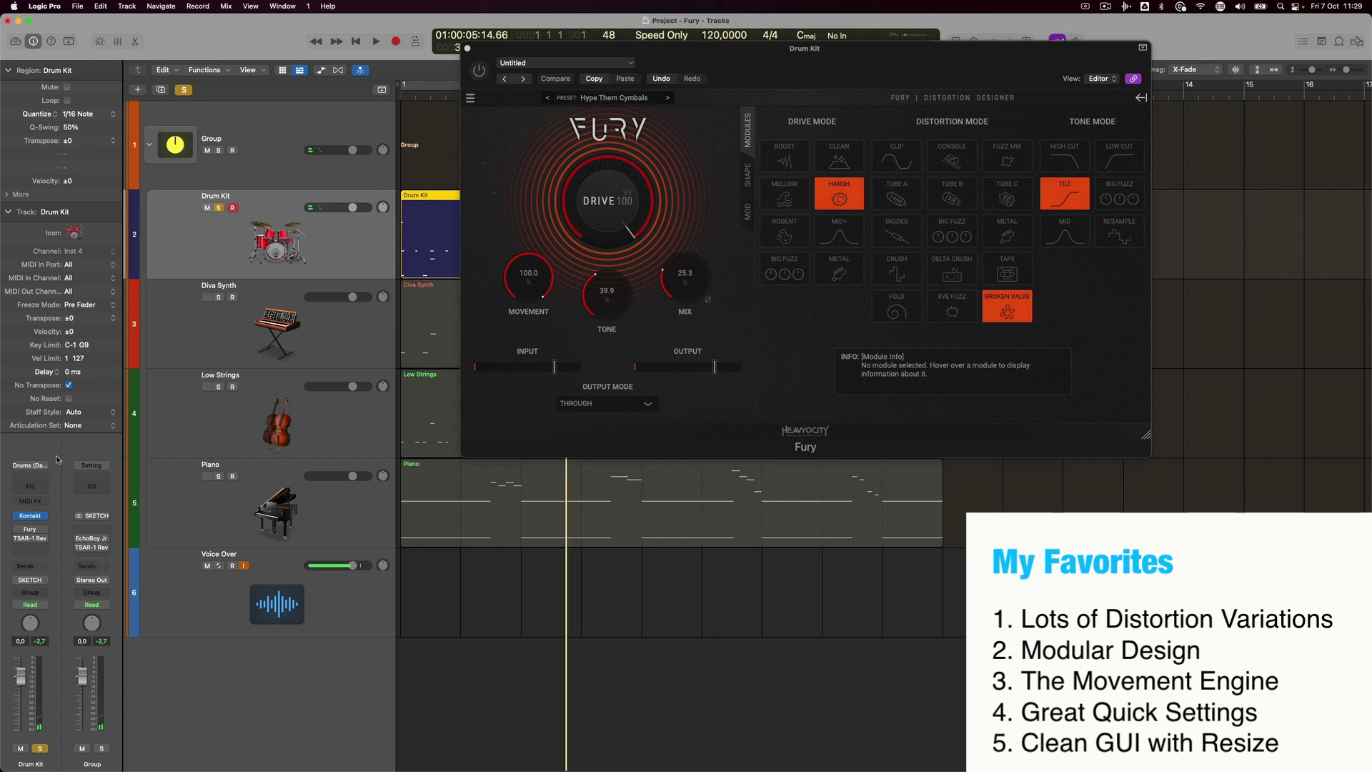
key(space)
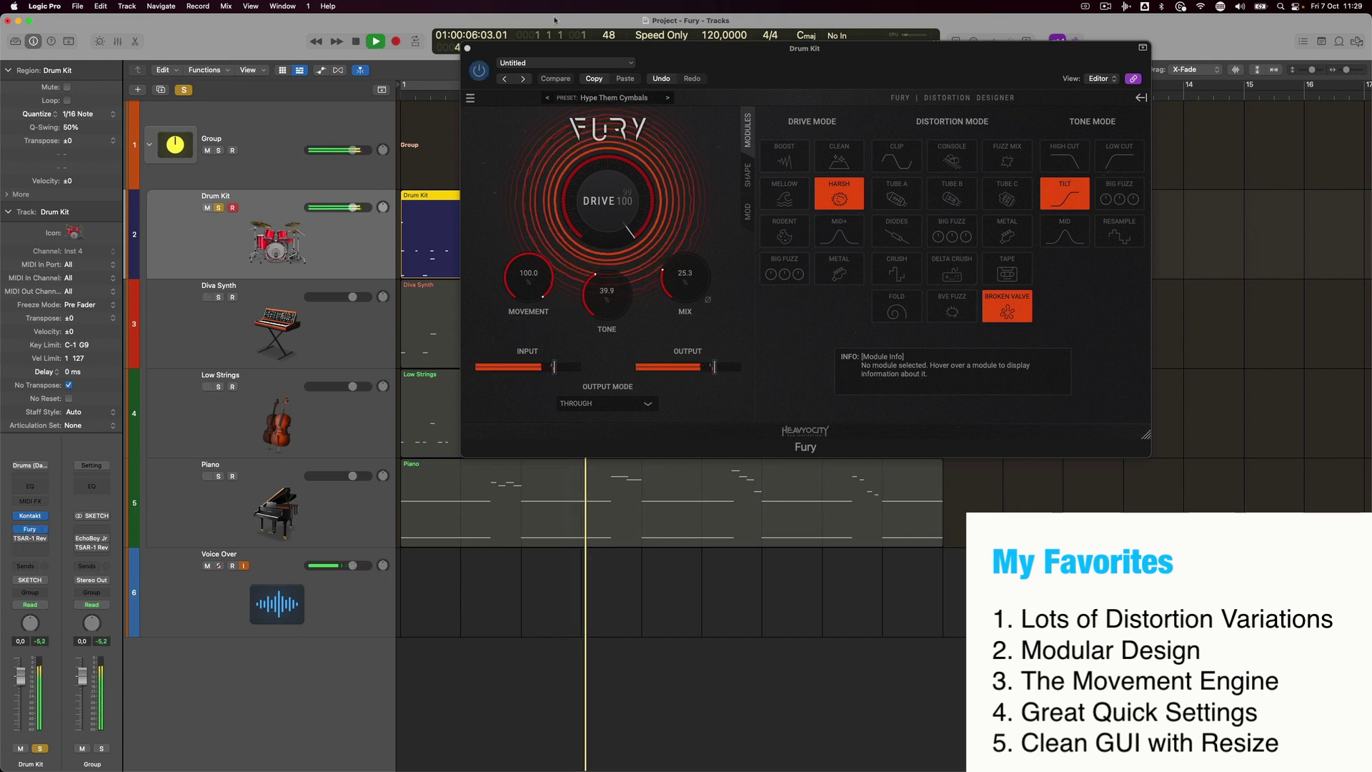
click(480, 75)
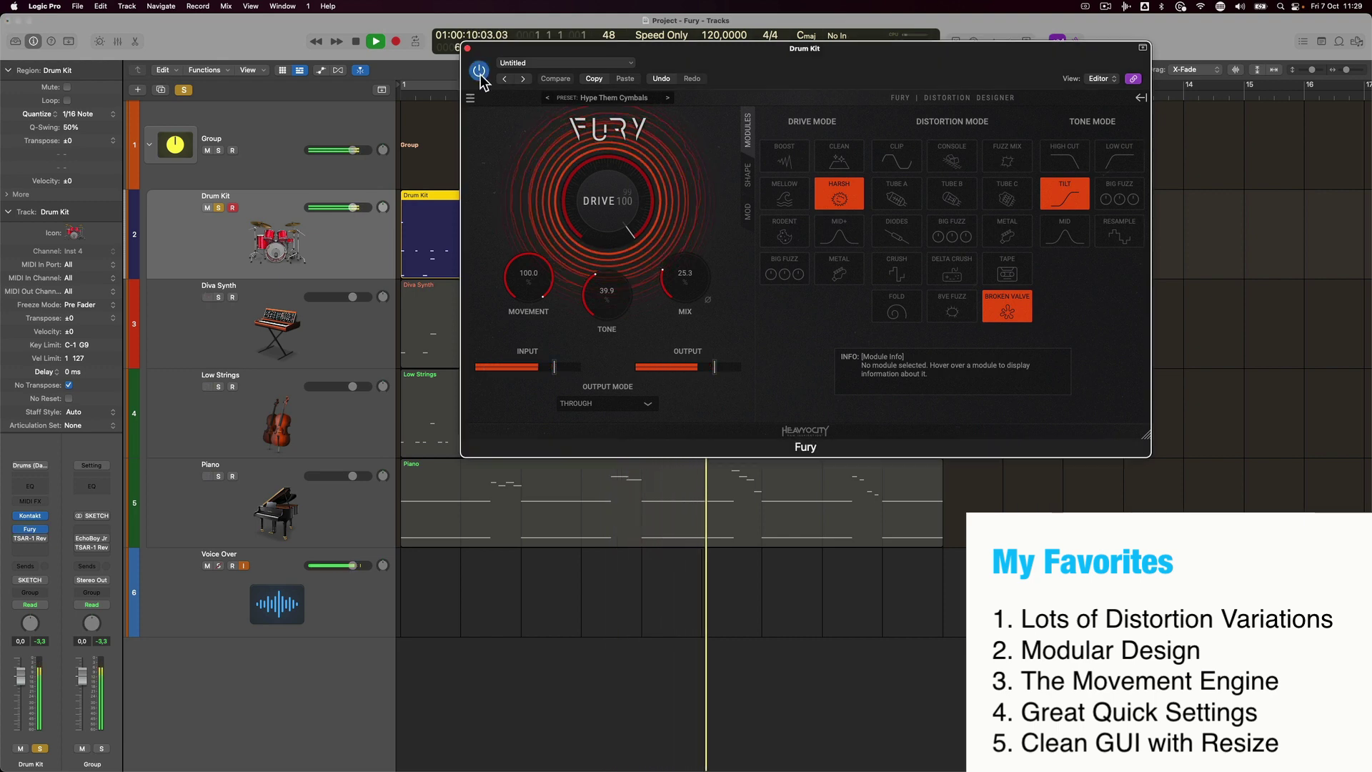
key(super+w)
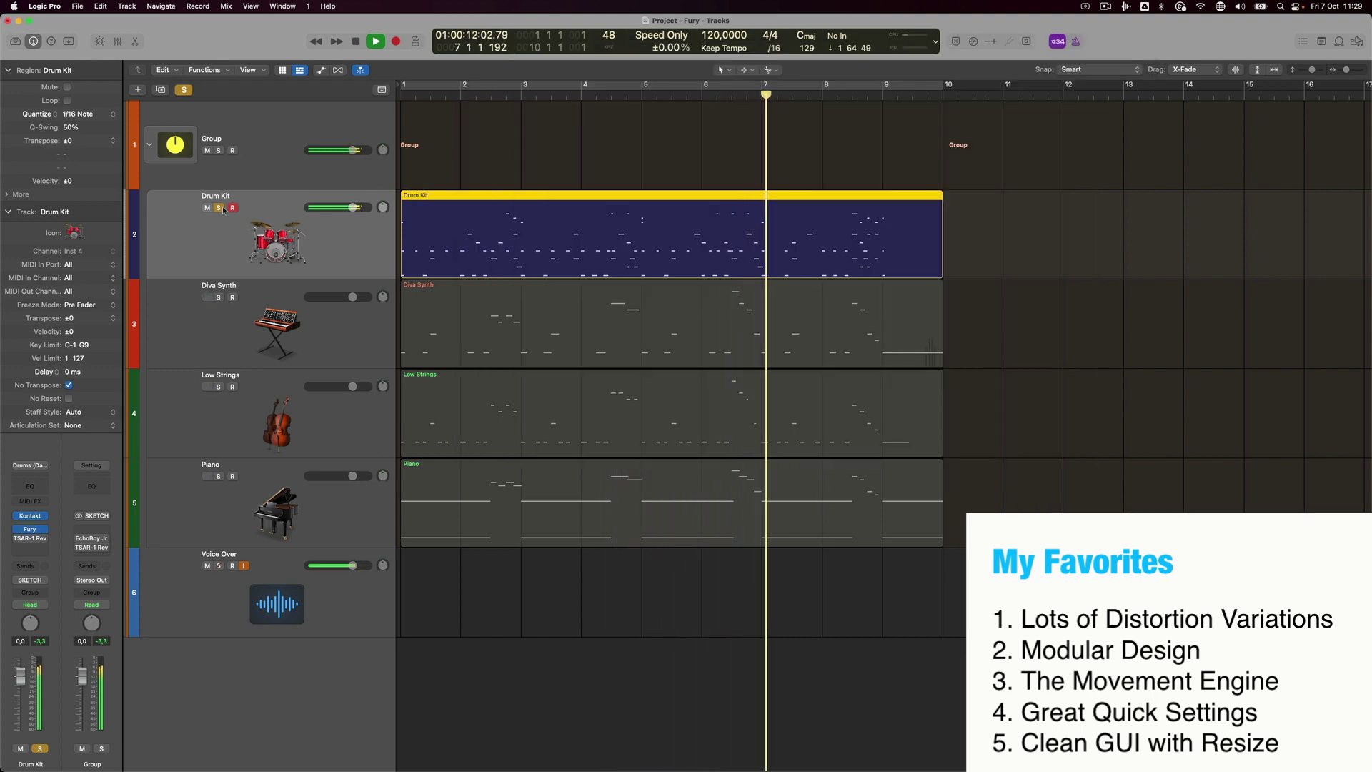
key(space)
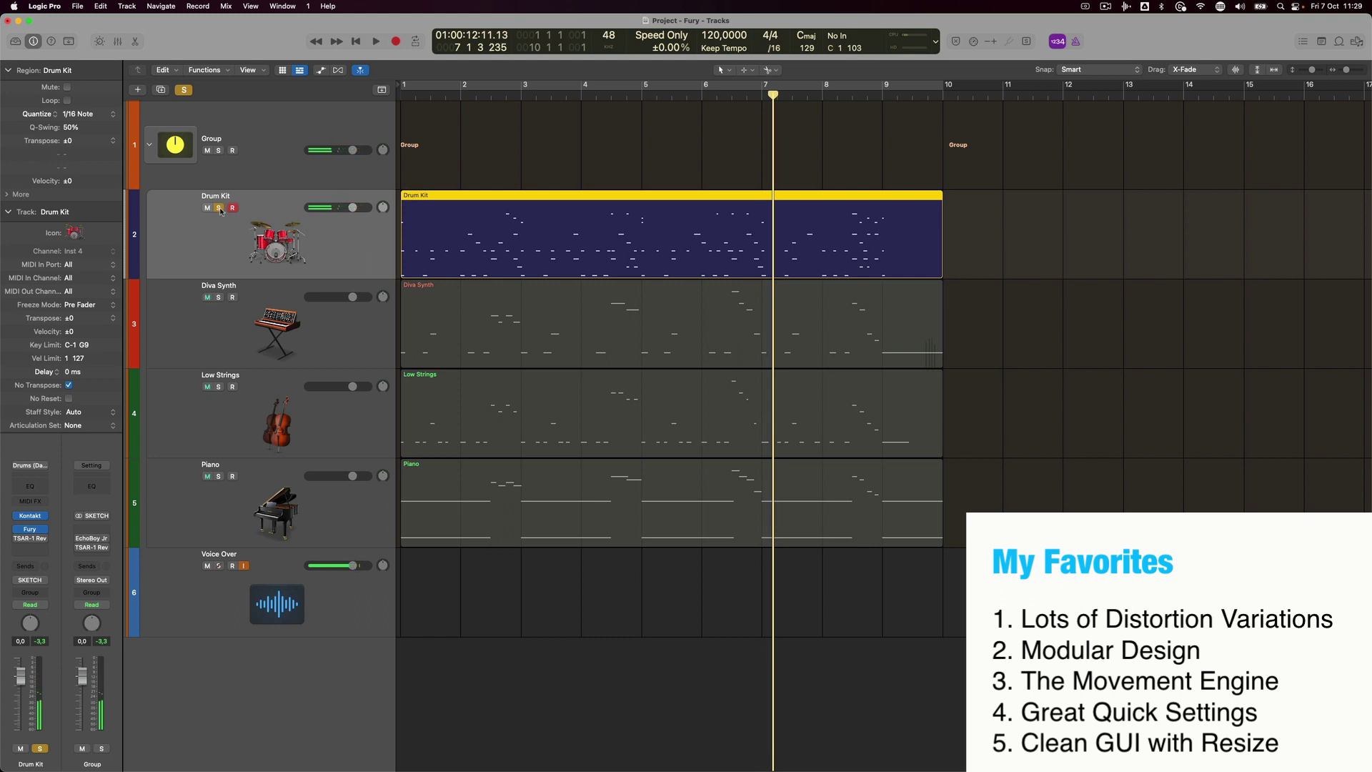
Move the solo from the Drum Kit to the Diva Synth track and play it briefly from the start.
click(220, 208)
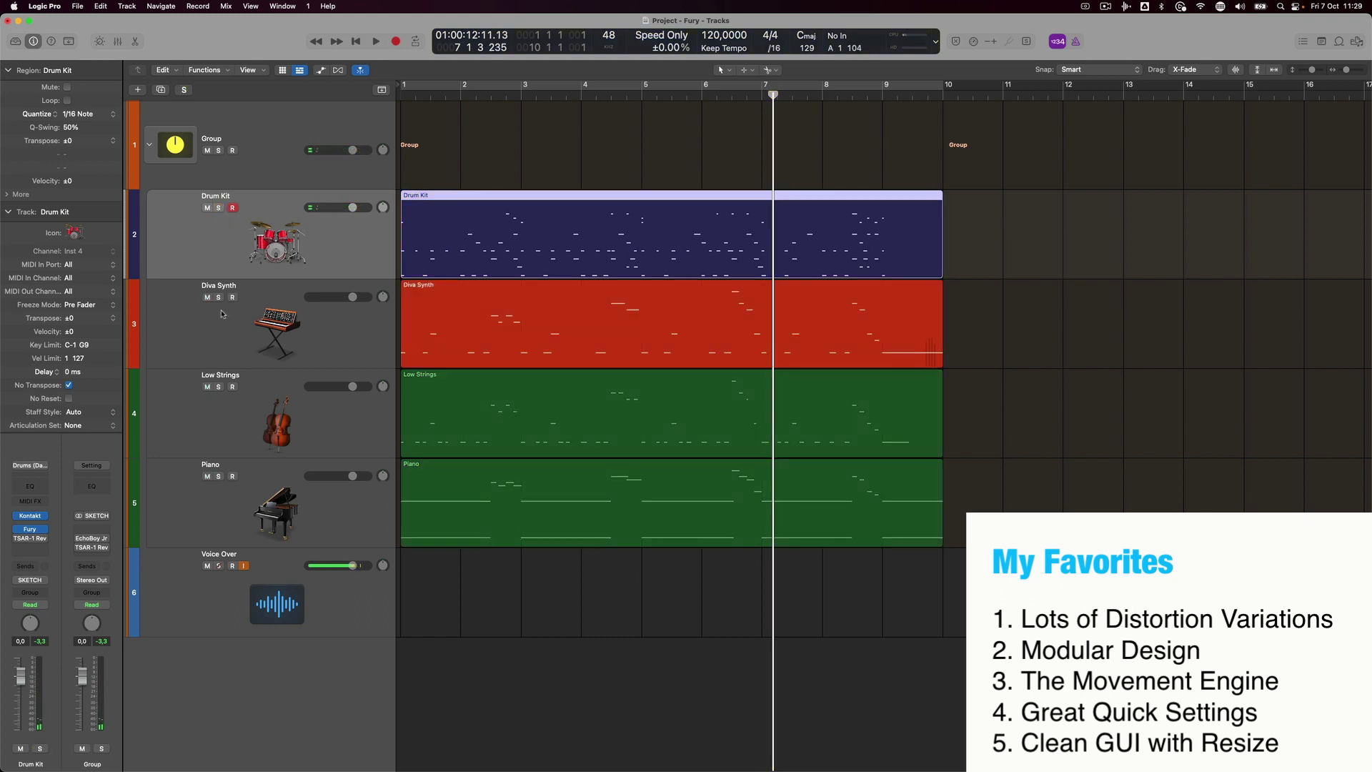
click(238, 326)
key(Return)
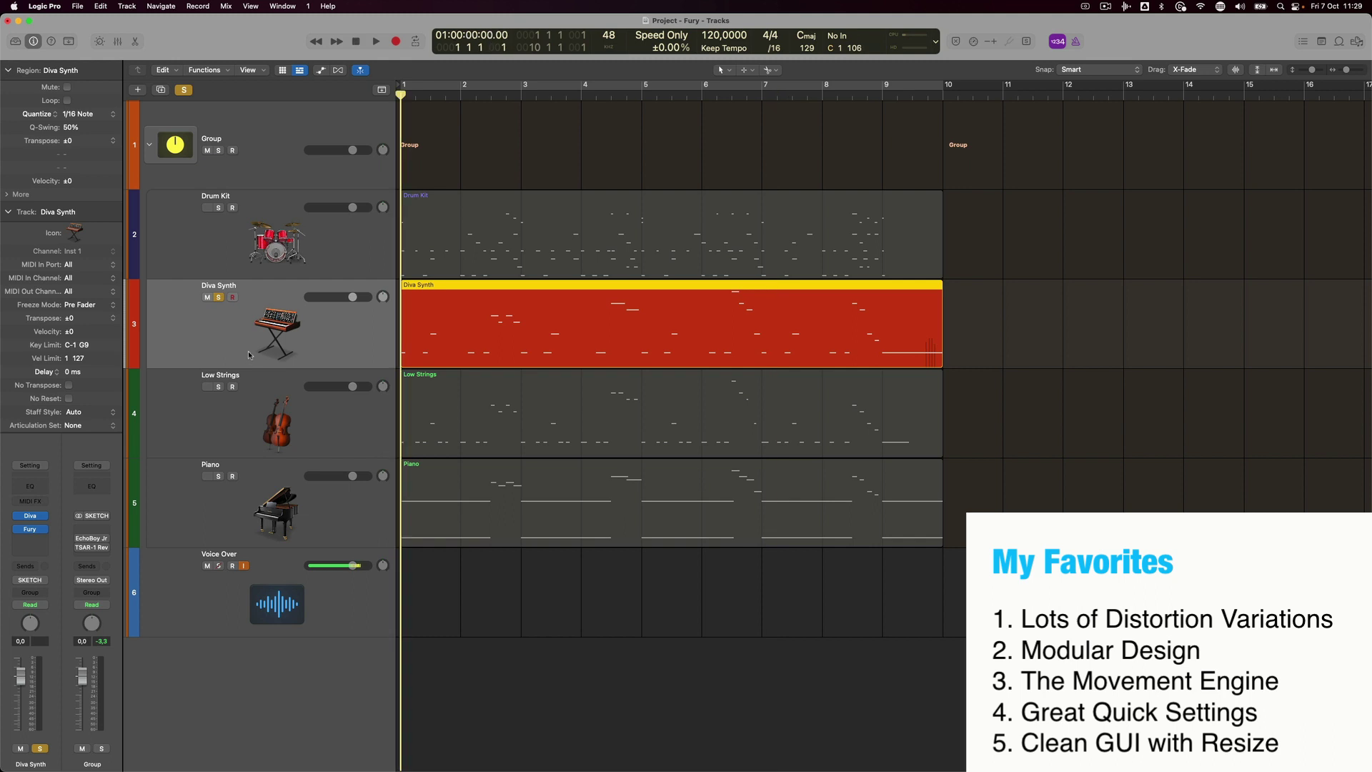
key(space)
Move the solo from the Diva Synth to the Low Strings track, bypass its Fury during playback and stop.
click(219, 298)
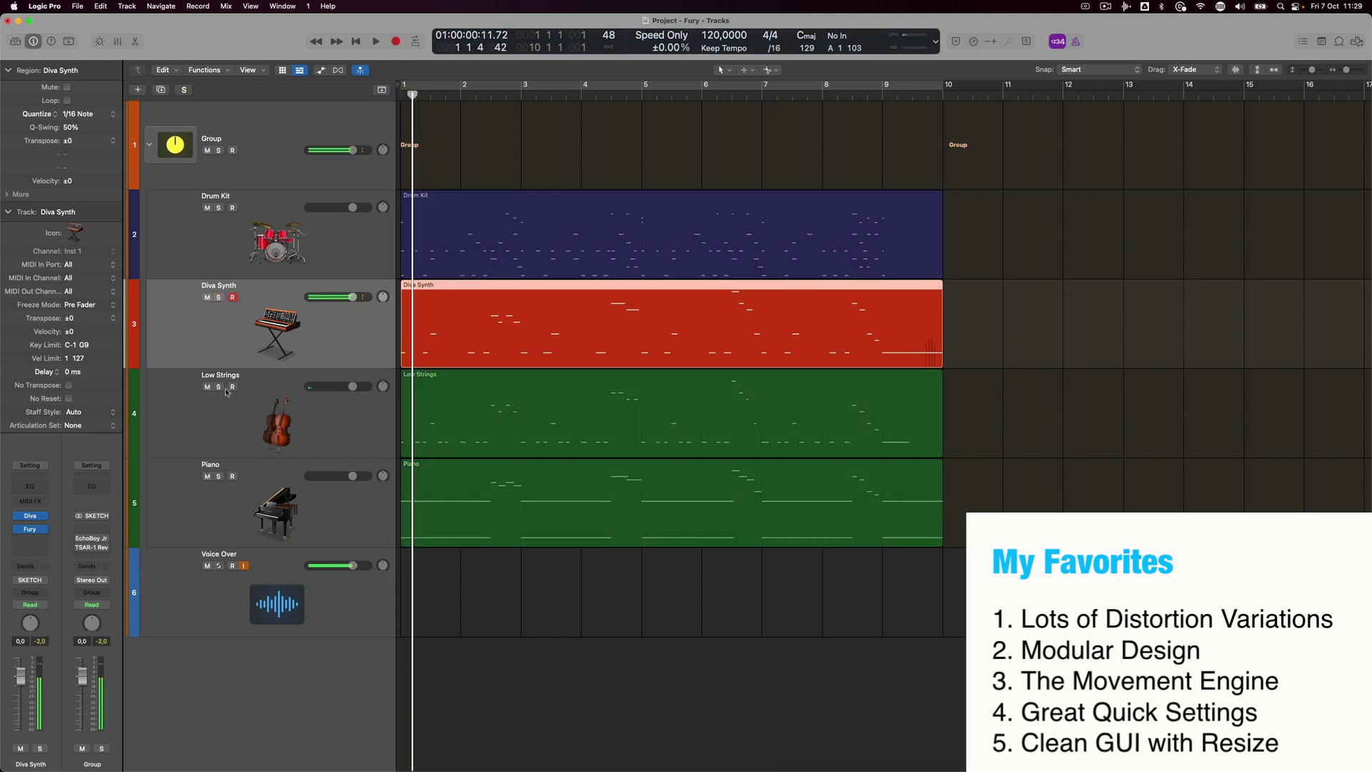
click(220, 388)
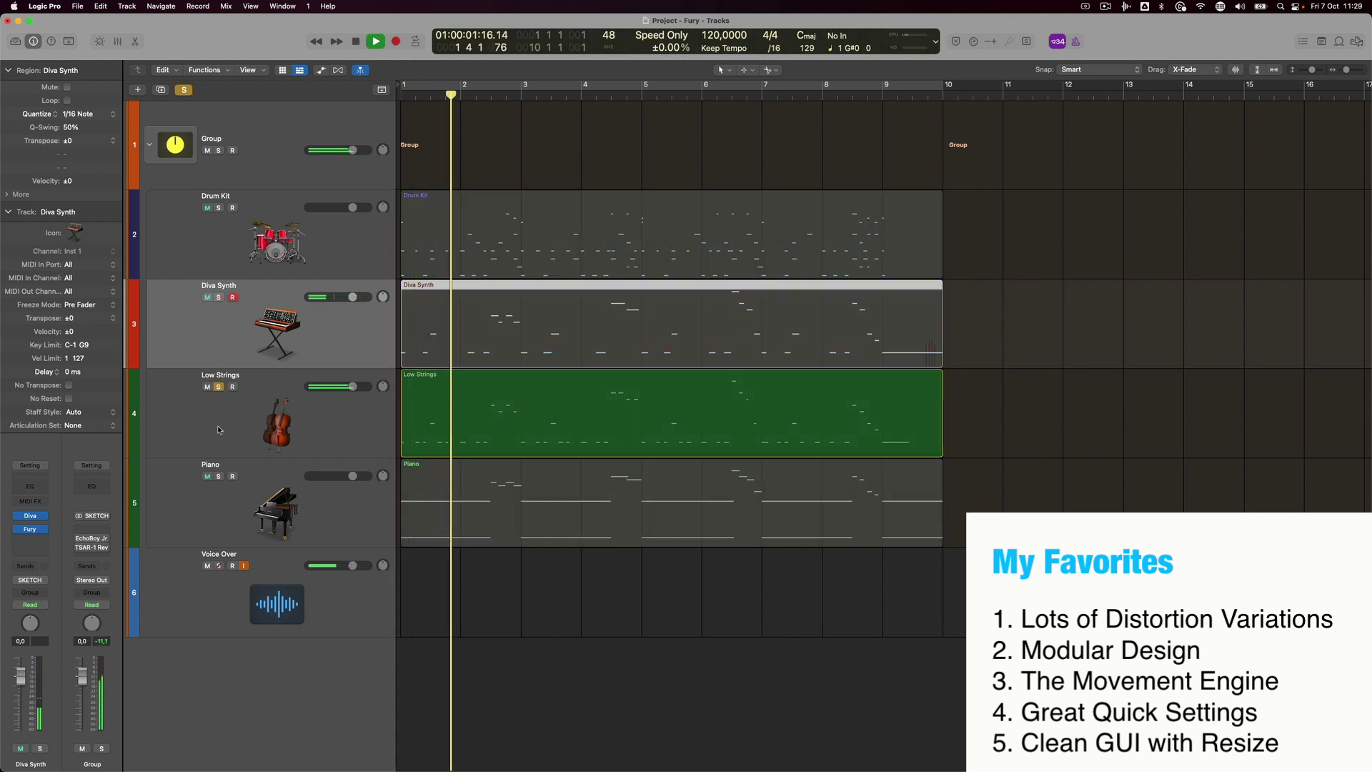
click(193, 436)
click(34, 530)
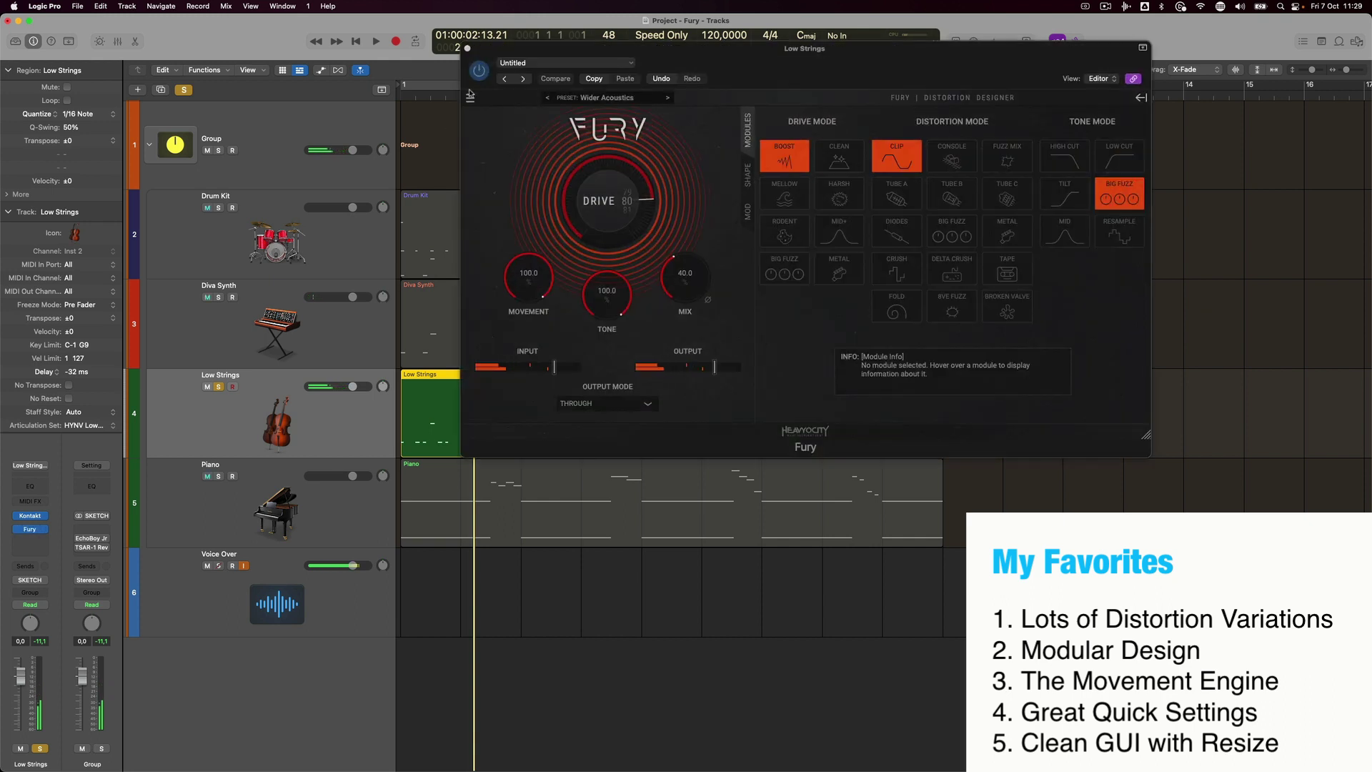
click(479, 71)
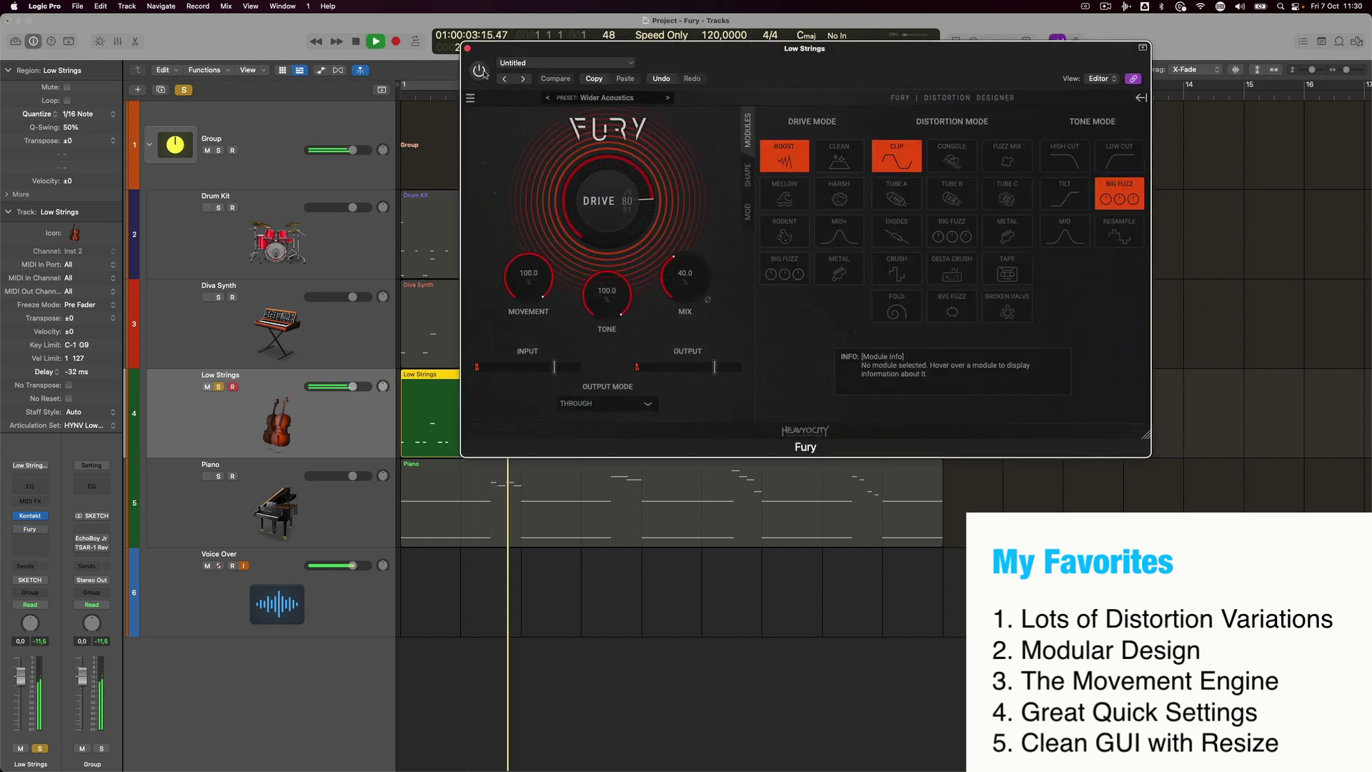
key(space)
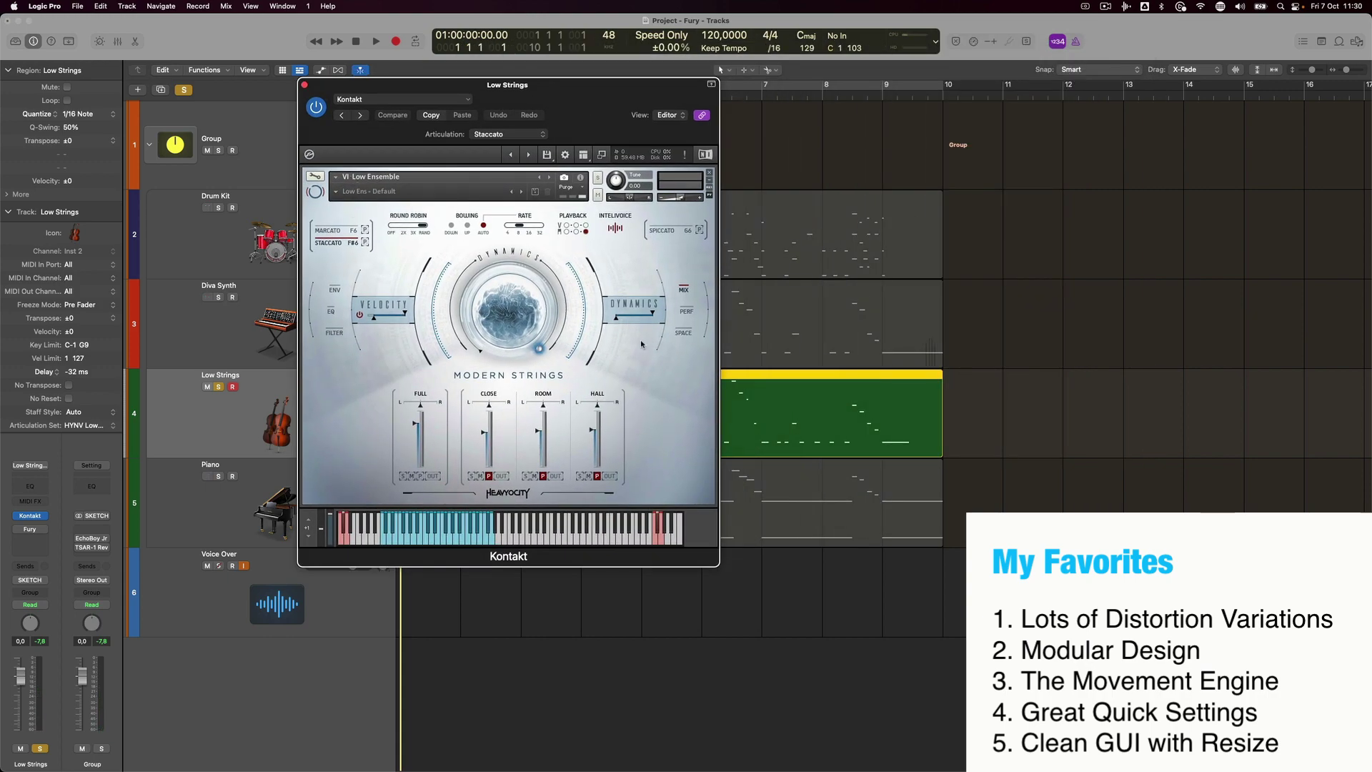
Close the Kontakt window, bring Fury back up, and switch it on while the Low Strings play from the start.
key(super+w)
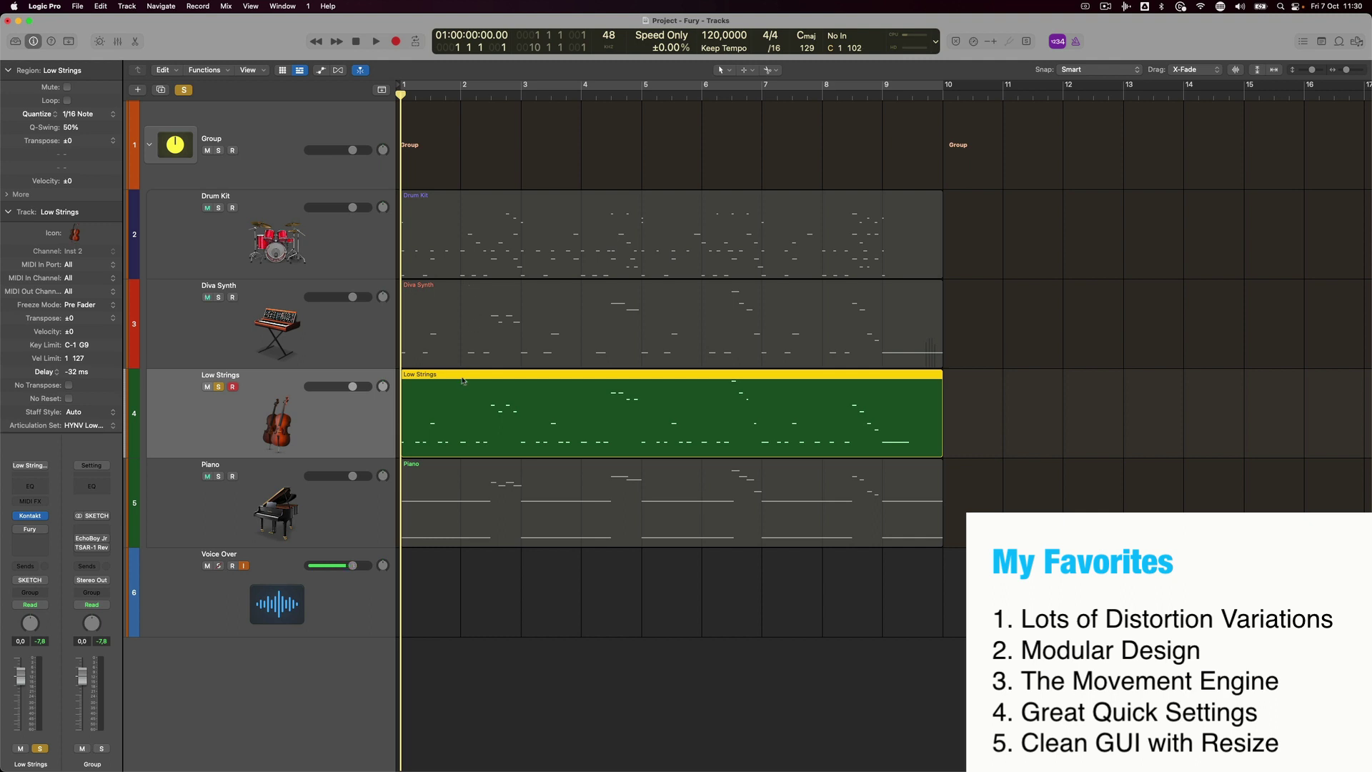
key(v)
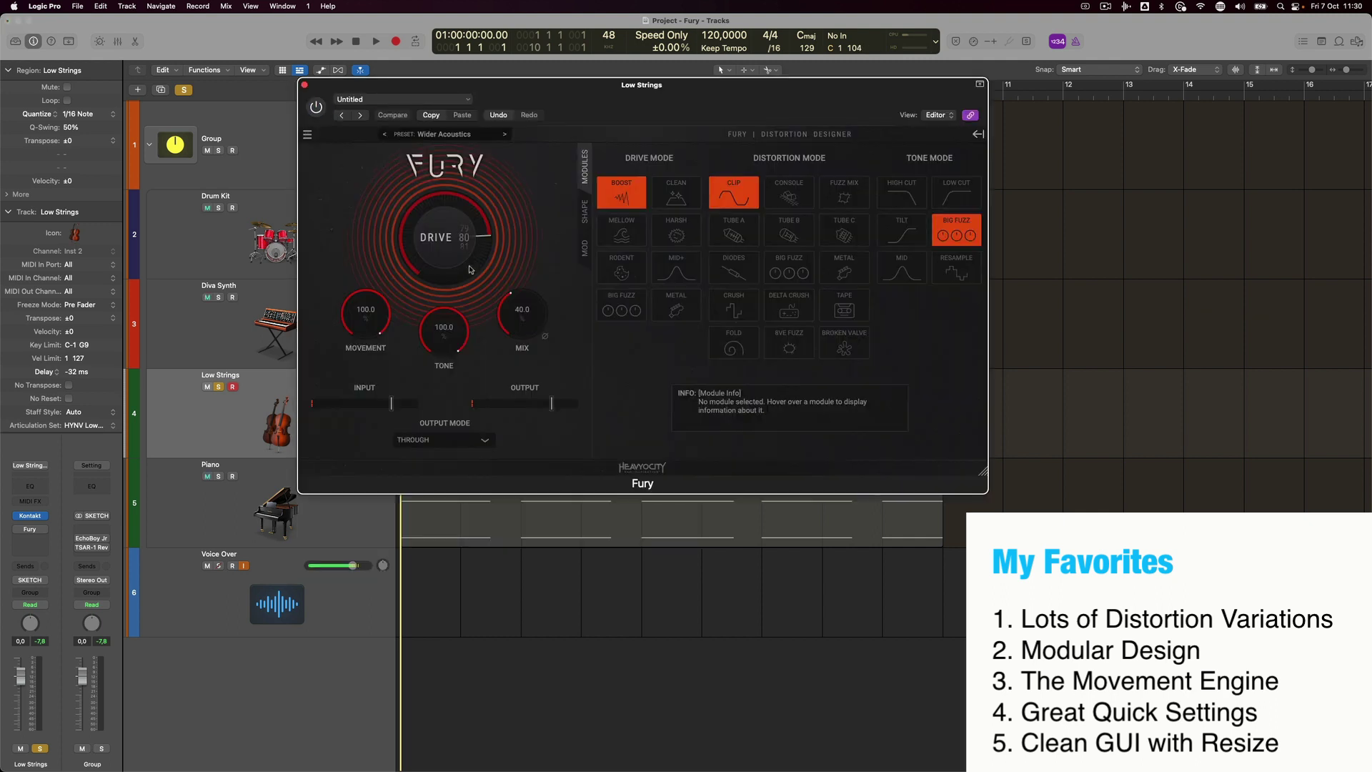
key(space)
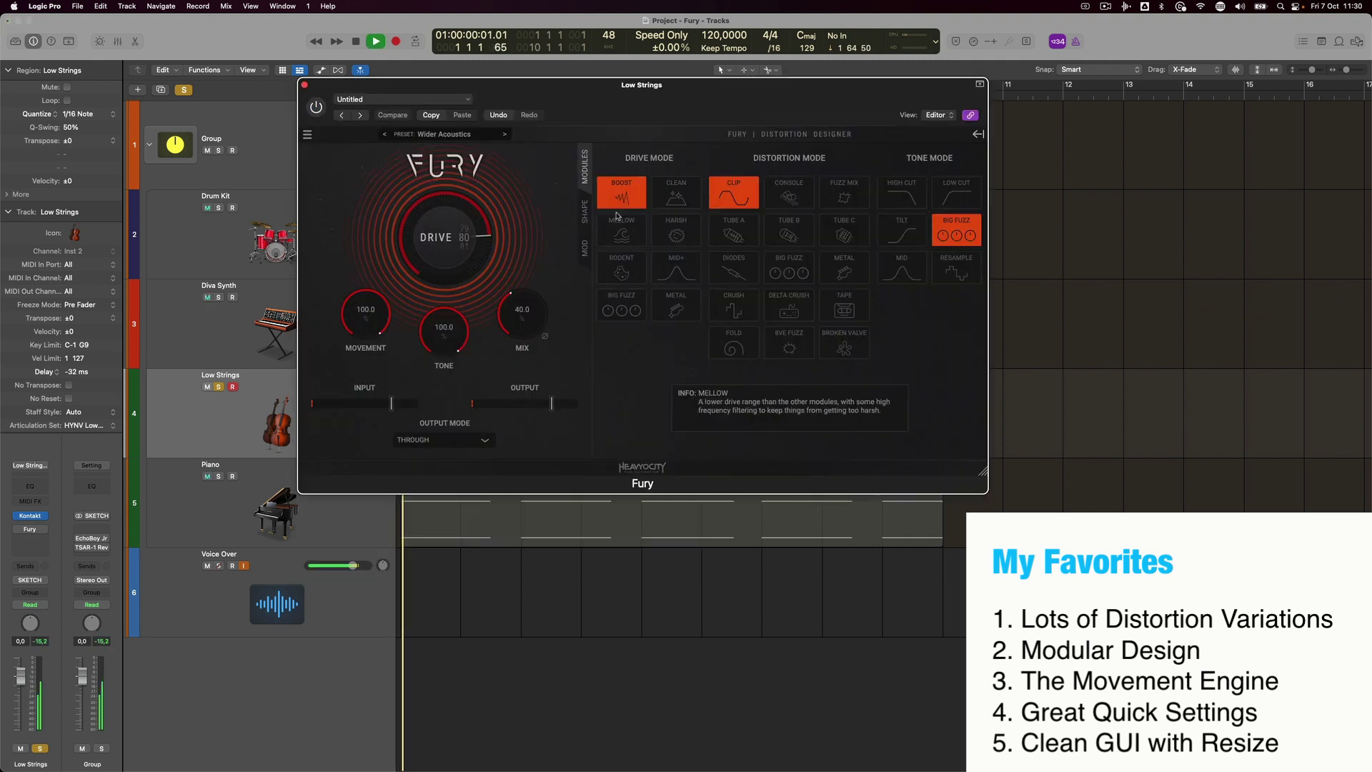
click(316, 107)
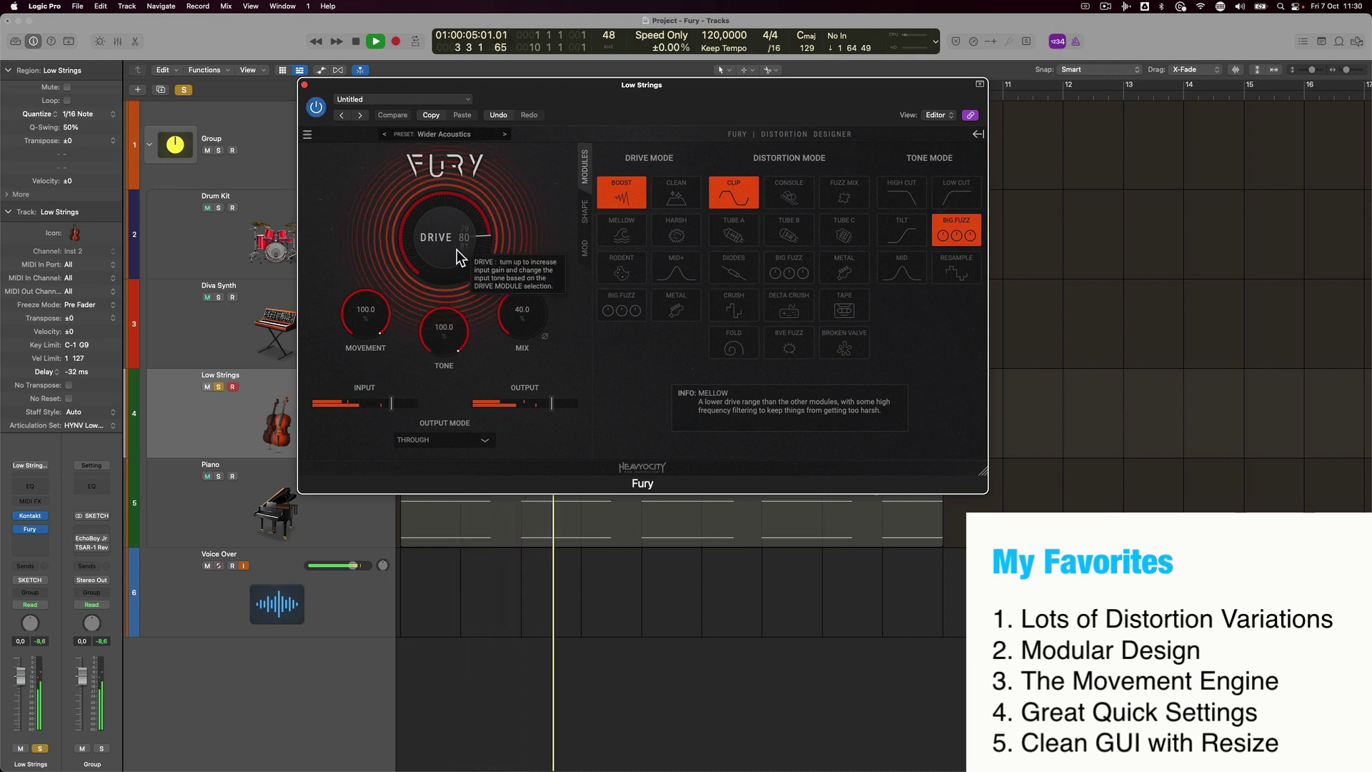
key(space)
Try Fury's Mix at 100% on the Low Strings and play the result from the start.
drag(519, 330, 501, 158)
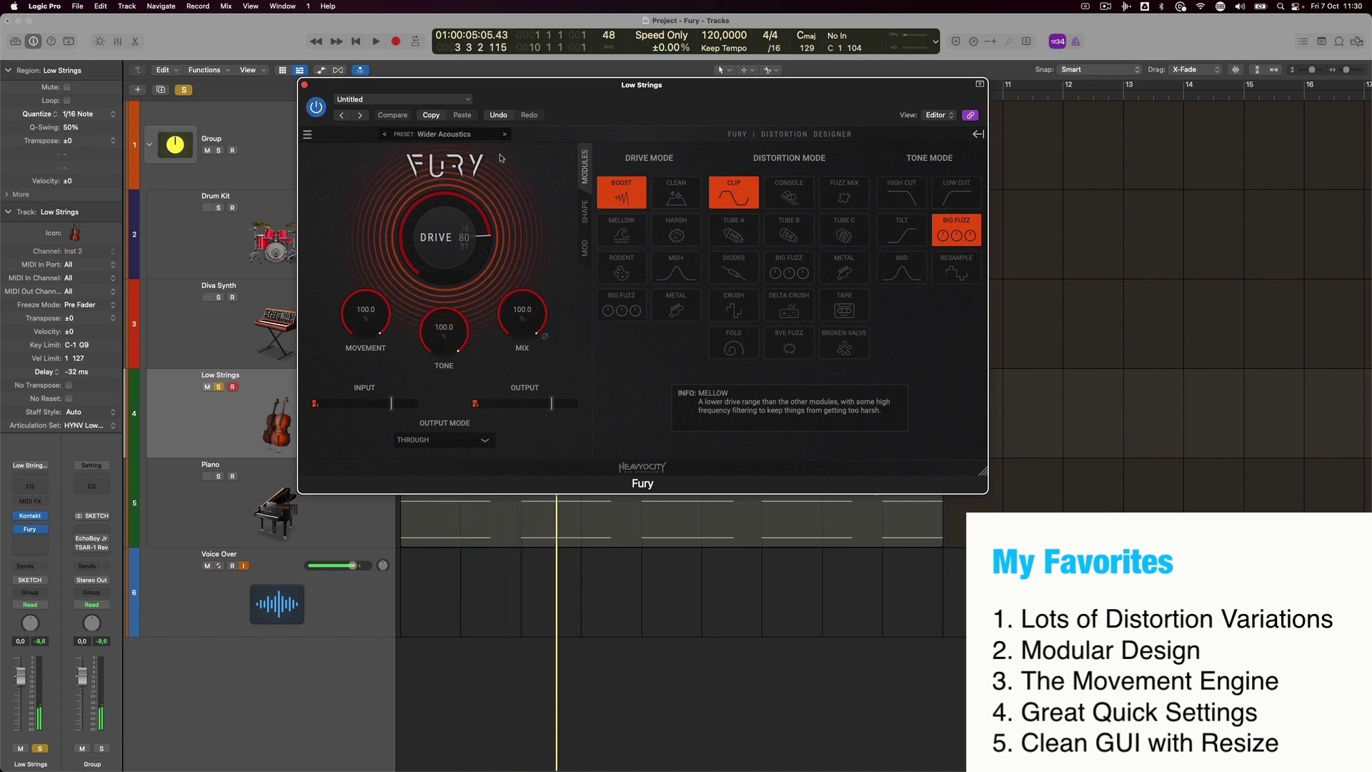
key(Return)
key(space)
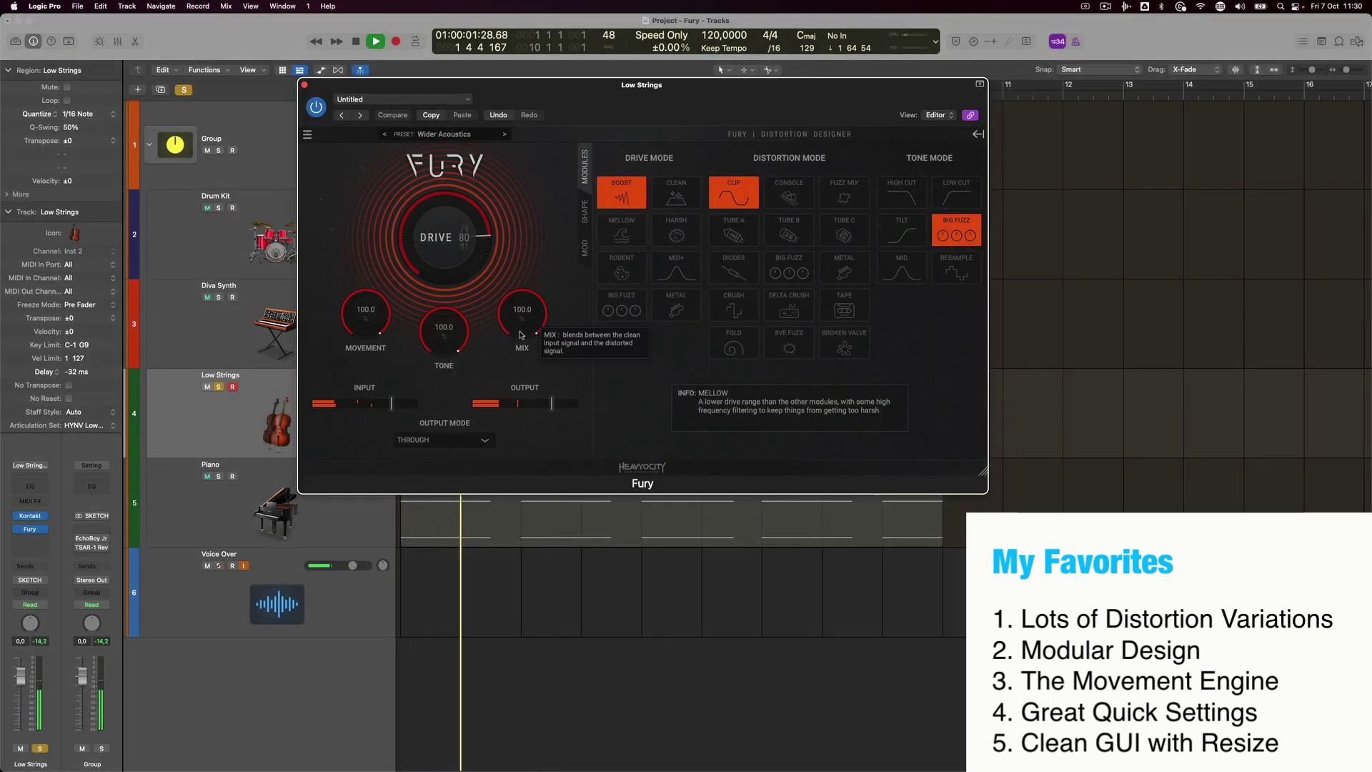
key(space)
Set Fury's Mix to 41.2% and play the Low Strings from the start.
drag(530, 312, 526, 399)
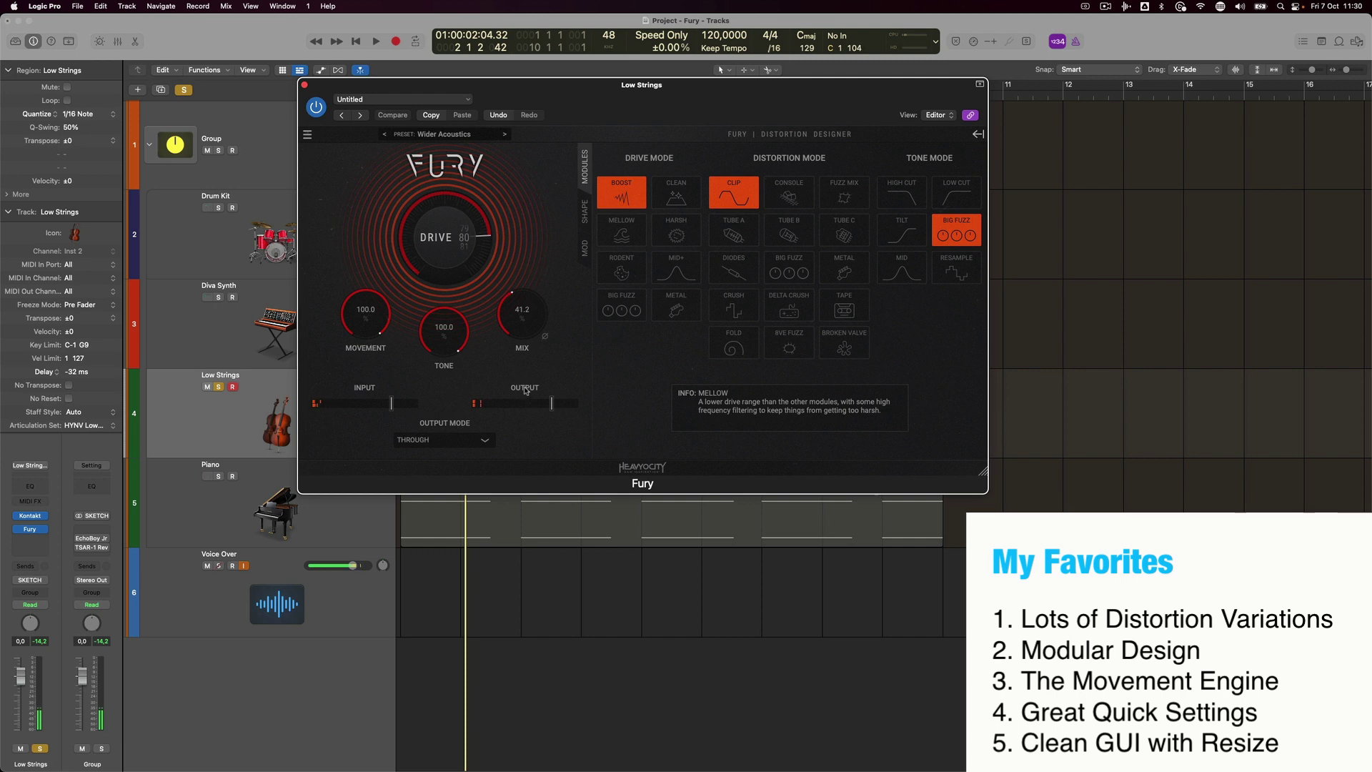
key(Return)
key(space)
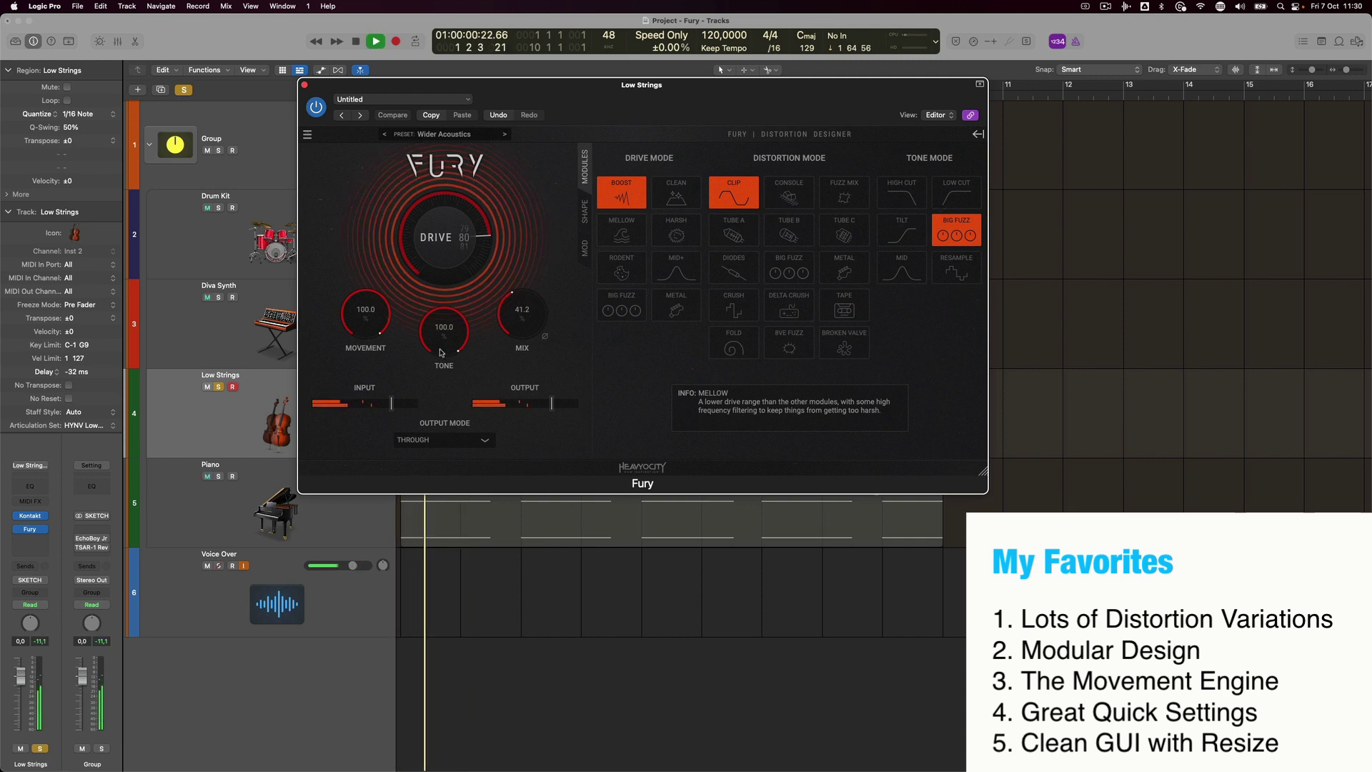
key(space)
Try Fury's Tone control, leave it at 100%, and replay the Low Strings from the start.
mouse_move(444, 330)
mouse_down()
mouse_move(443, 361)
mouse_move(461, 338)
mouse_move(448, 352)
mouse_move(448, 322)
mouse_up()
key(space)
key(space)
key(Return)
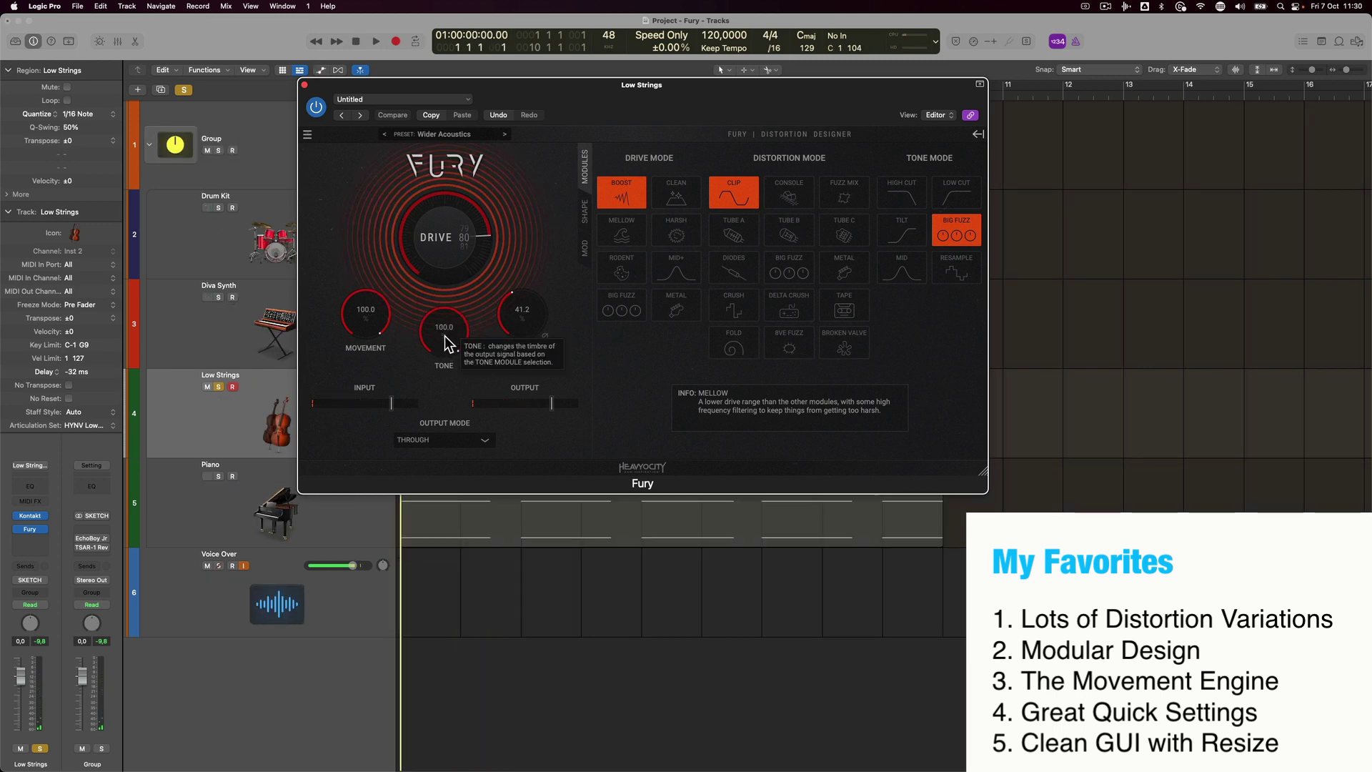
key(space)
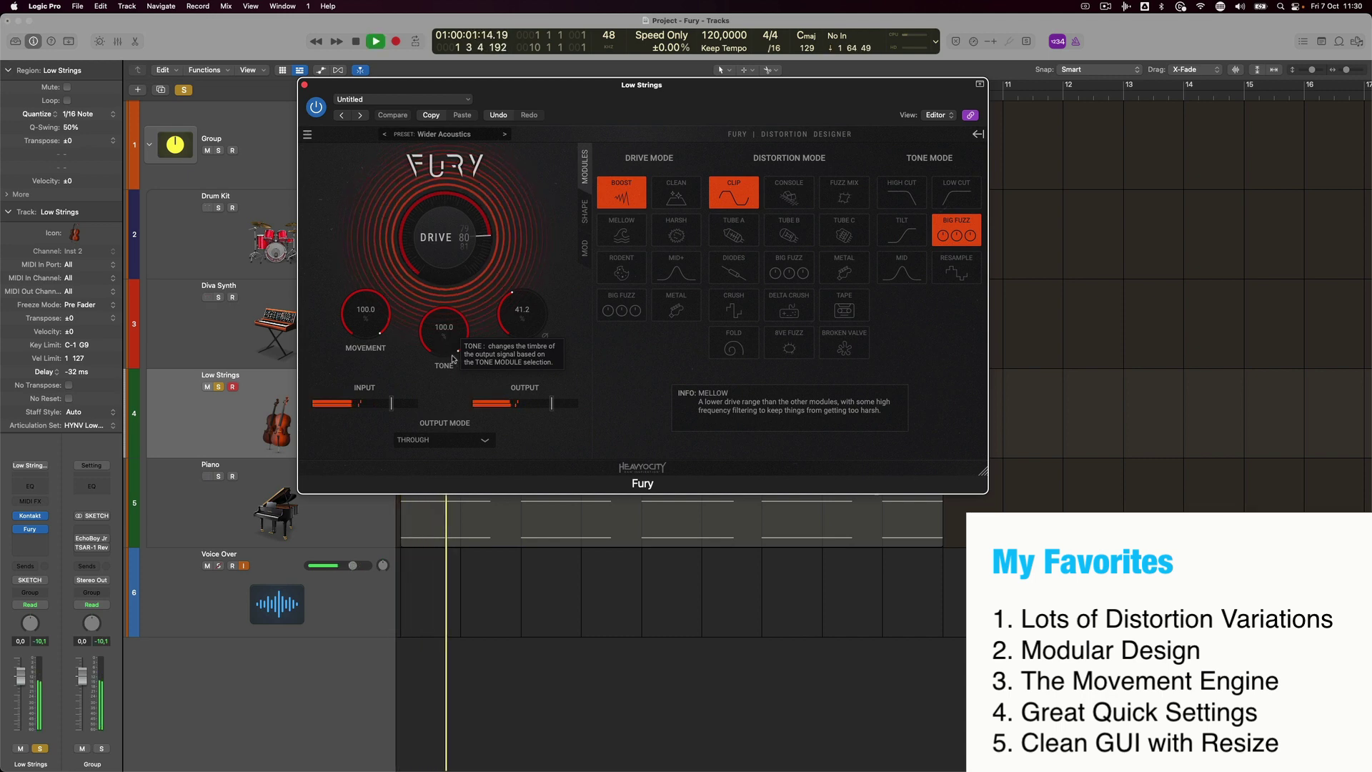
key(space)
Hide the plug-in window, move the solo from the Low Strings to the Piano track and return the playhead to the start.
key(v)
click(224, 387)
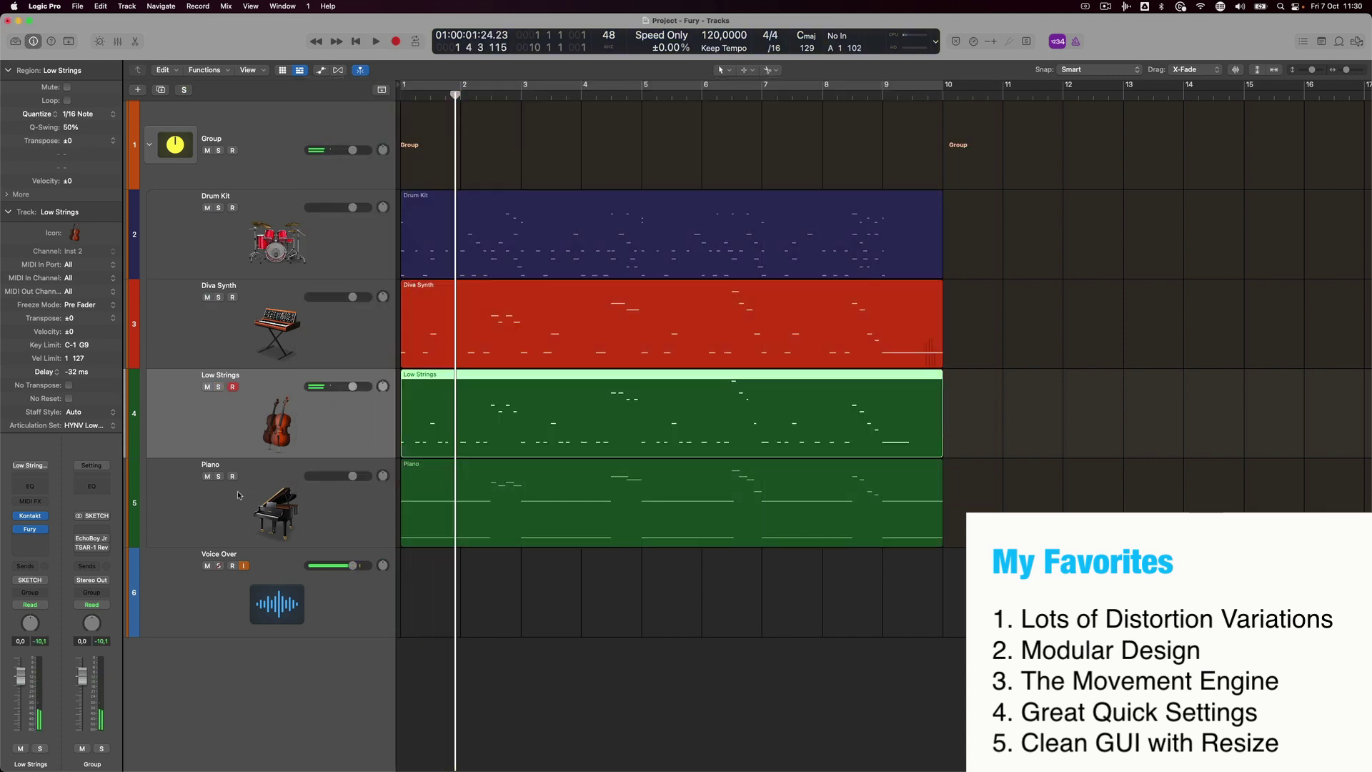
click(218, 477)
key(Return)
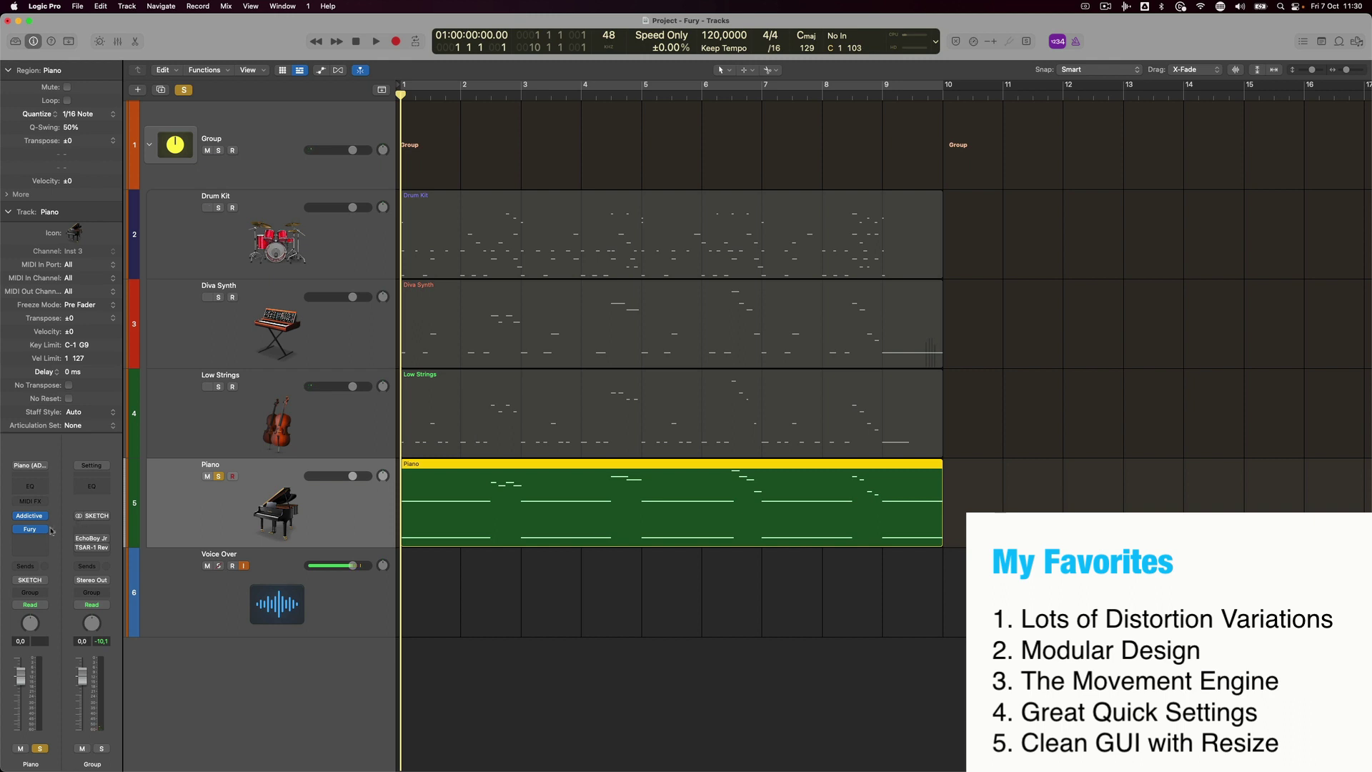
Open the Piano track's Fury, play the soloed piano briefly with it active, and return the playhead to the start.
click(21, 532)
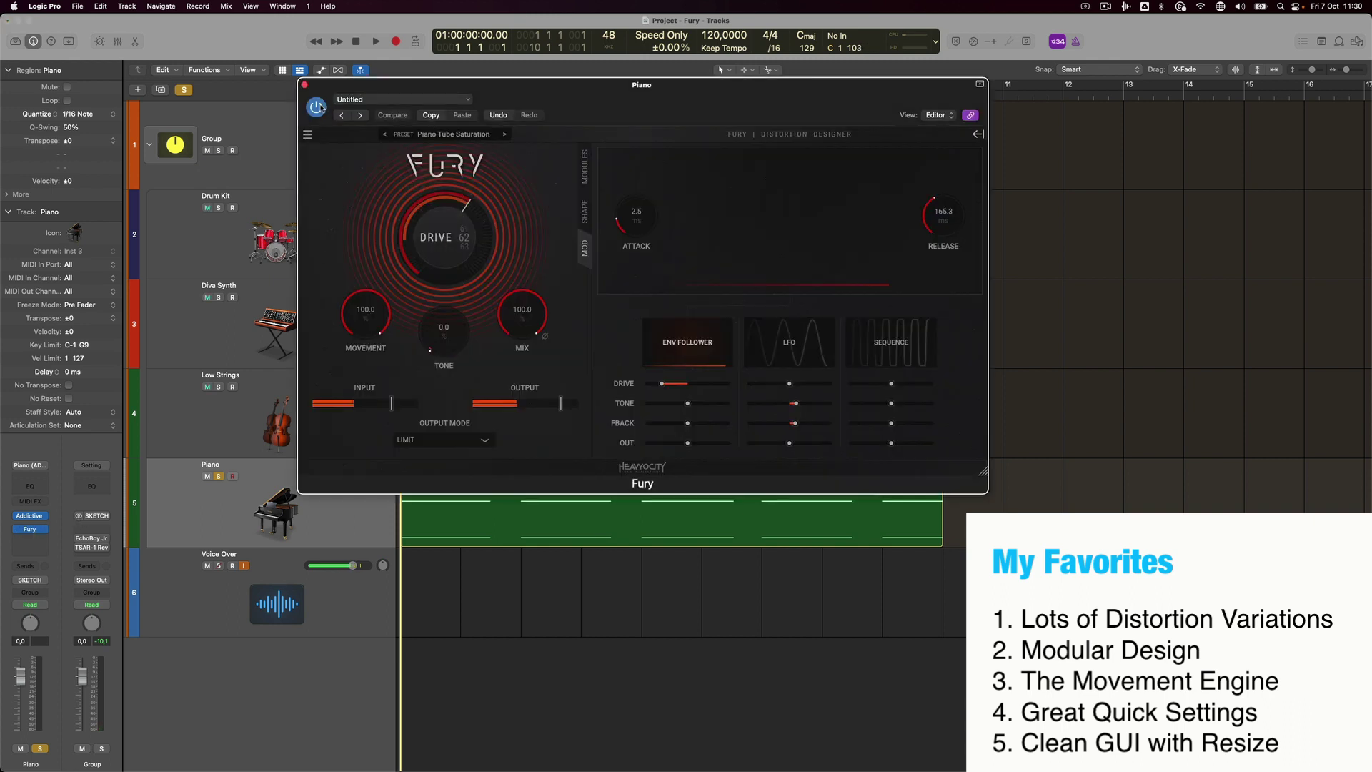
key(space)
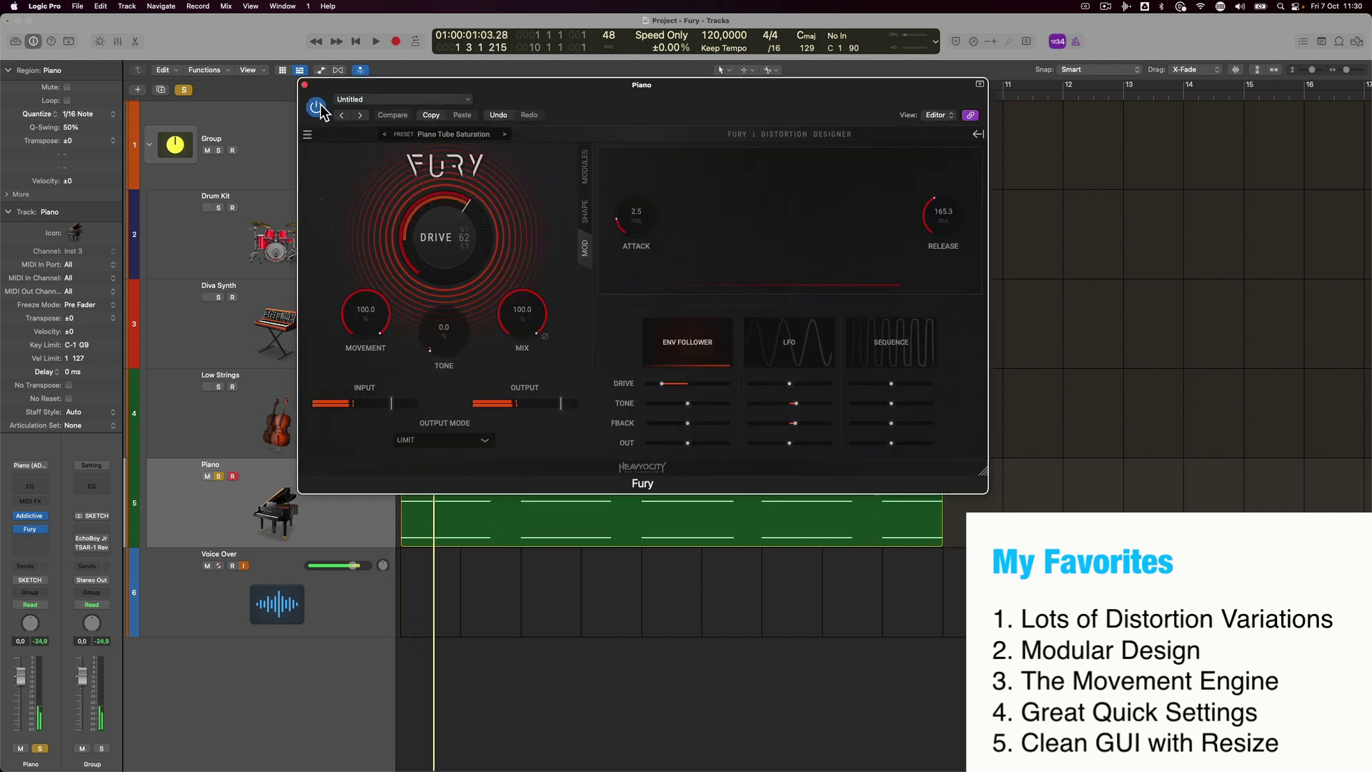
key(space)
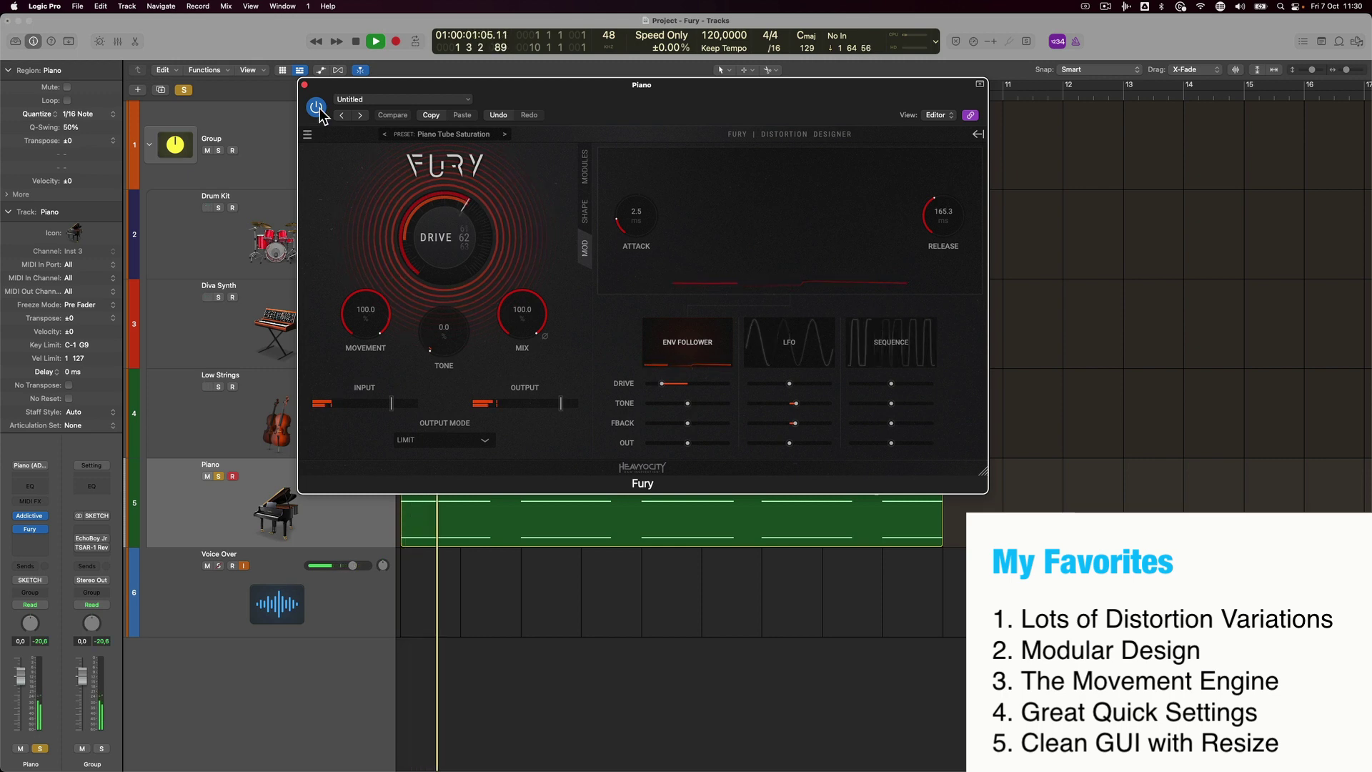
key(space)
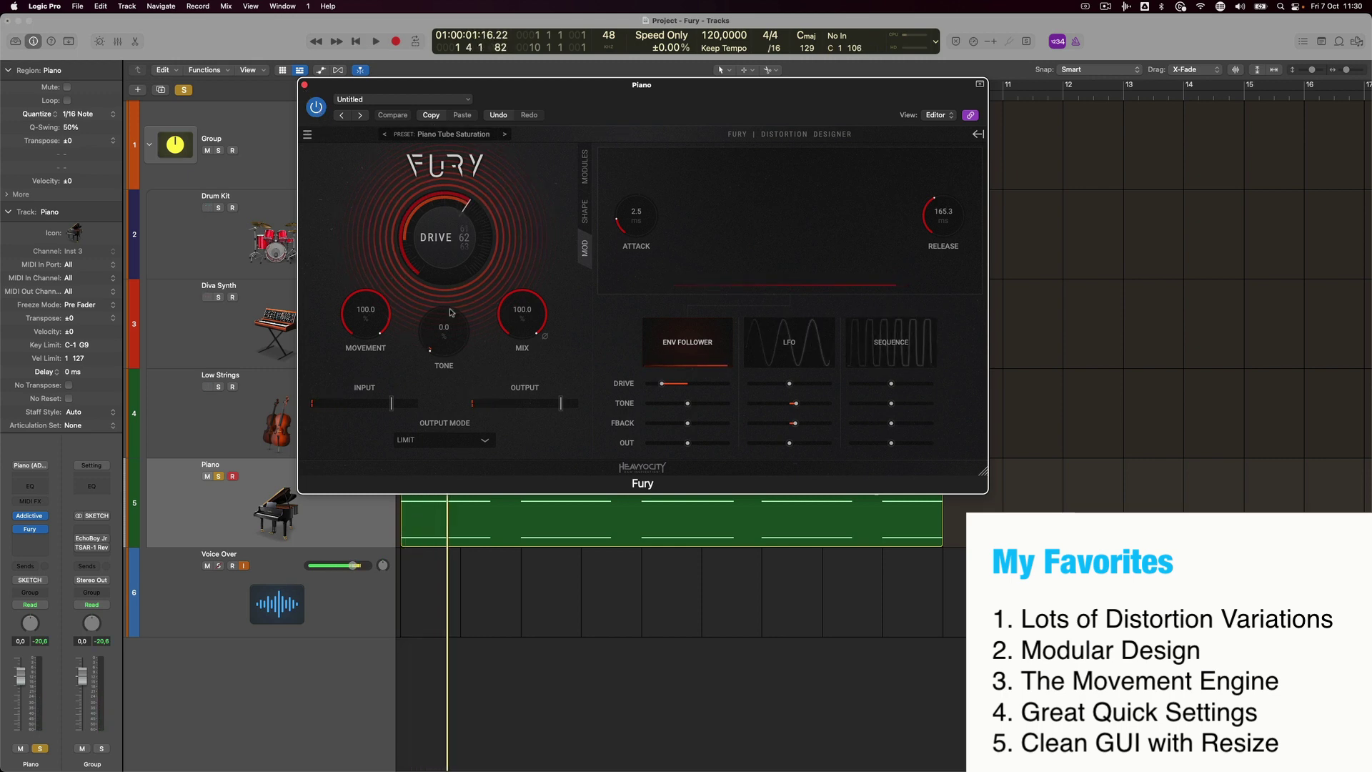
key(Return)
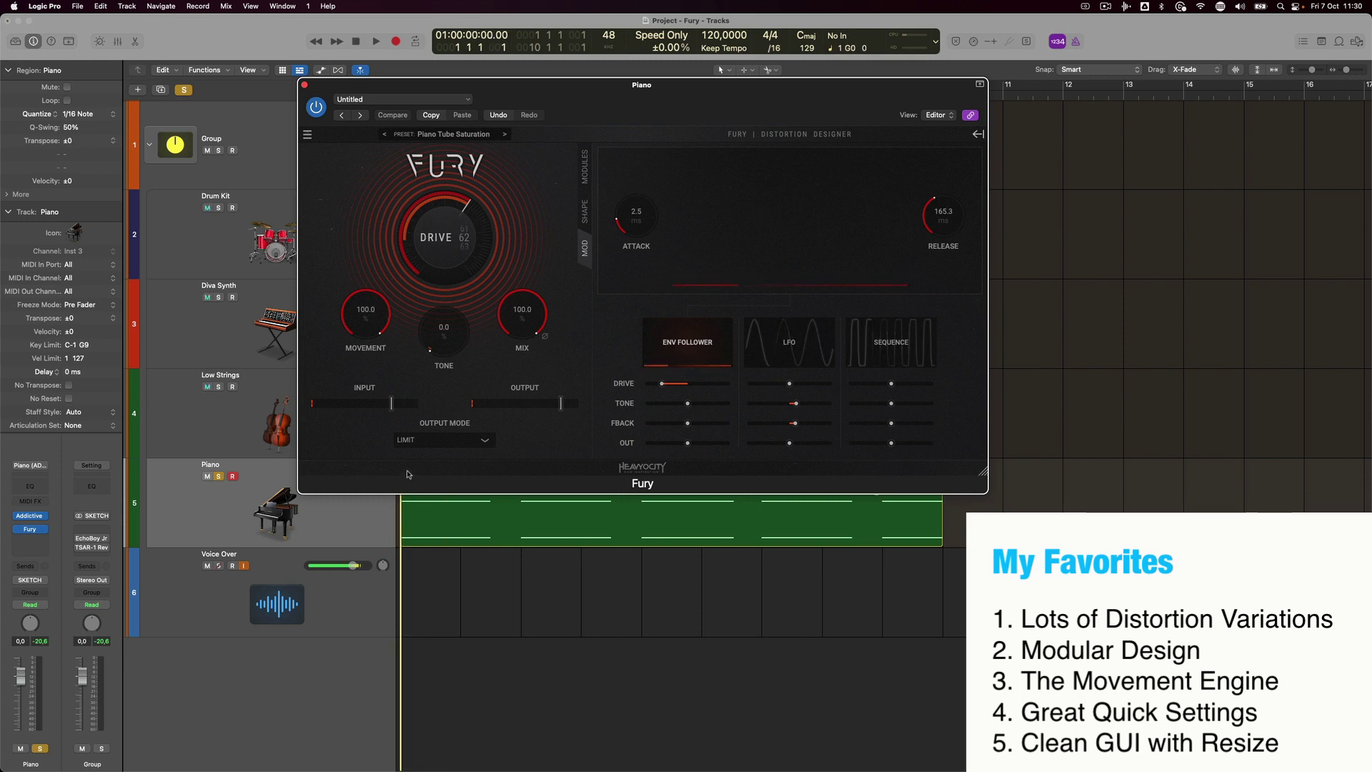
Compare the piano with Fury bypassed and active, showing its module selection in between, and close the window with Fury on.
click(319, 109)
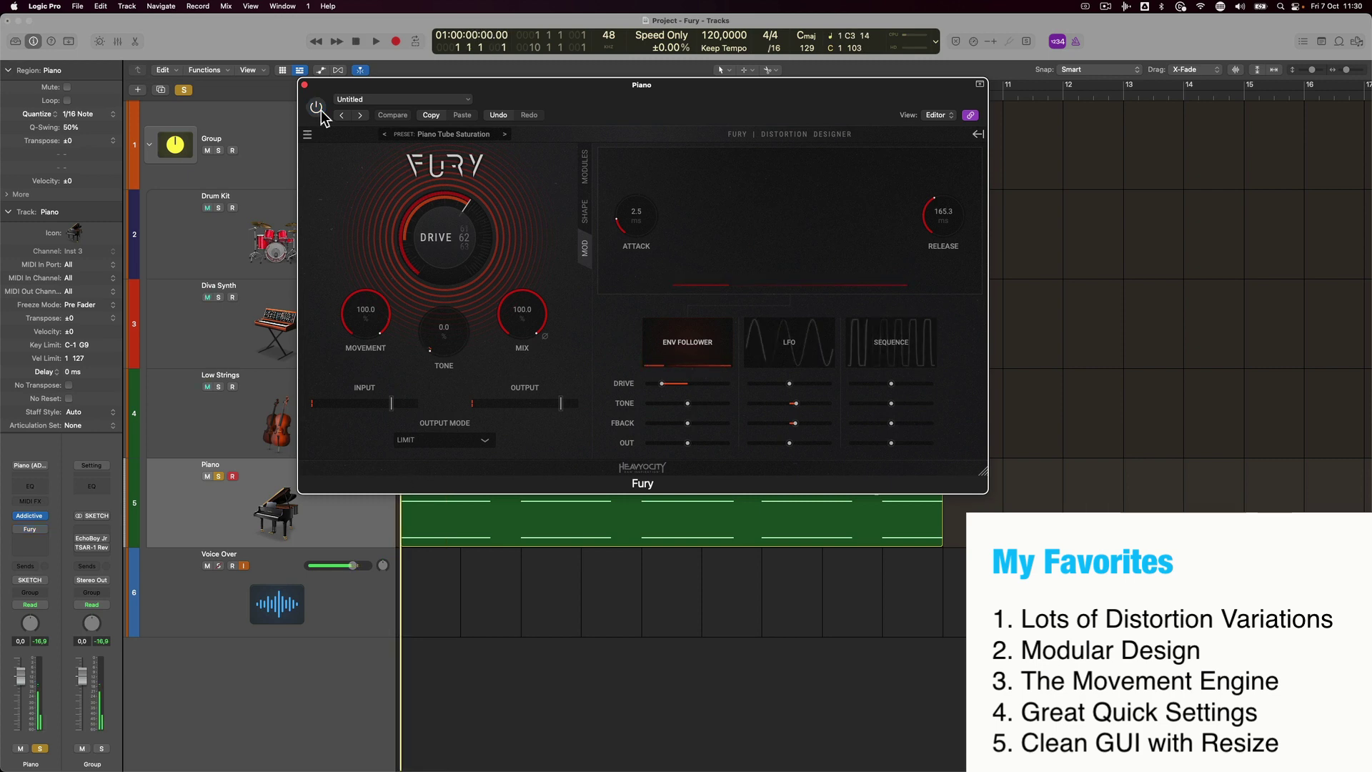
click(318, 109)
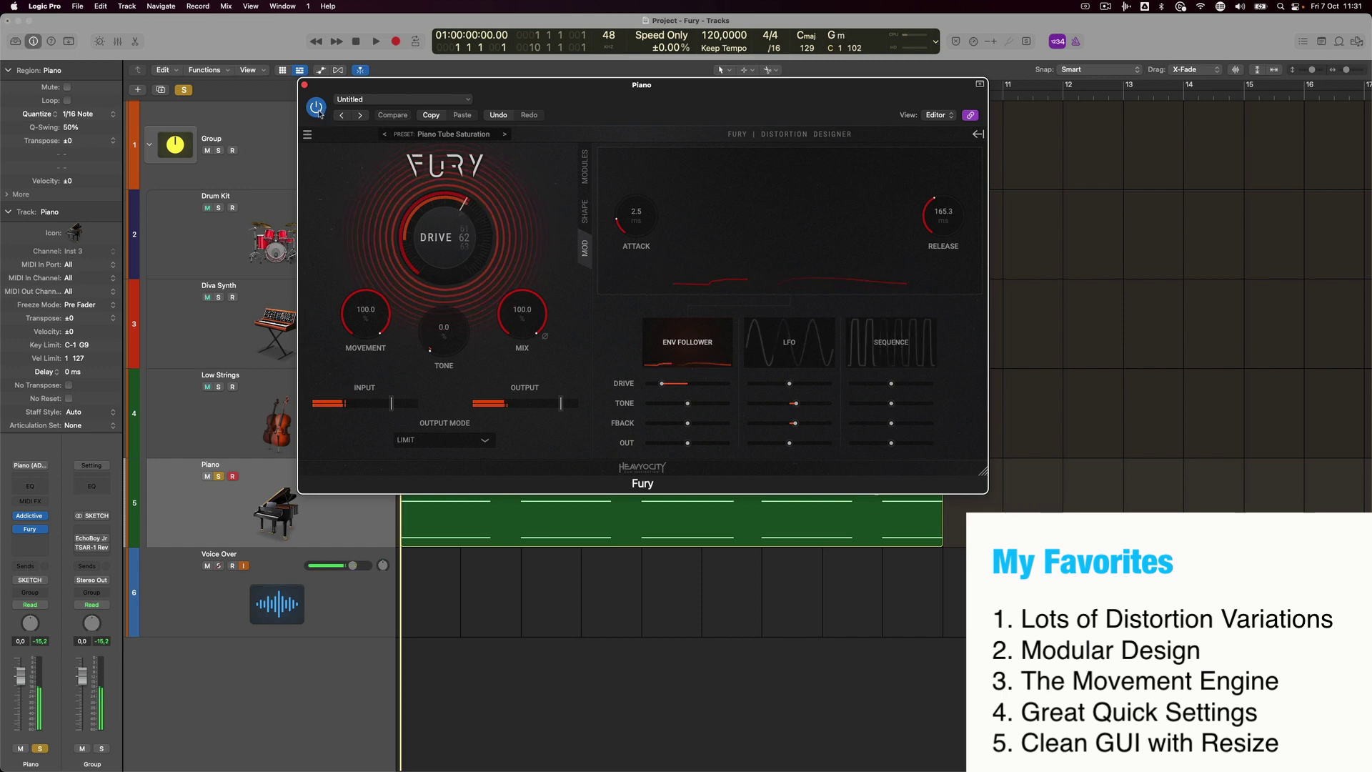
click(585, 168)
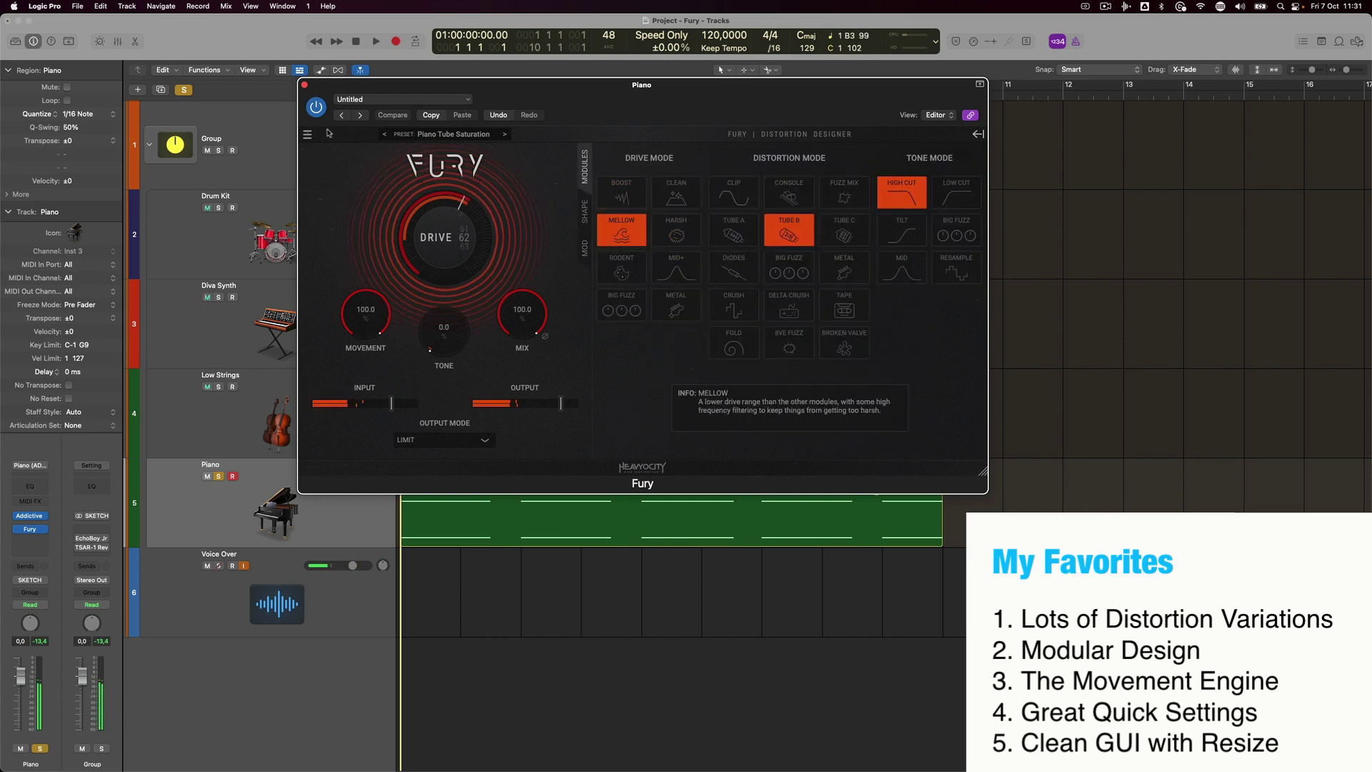
click(316, 108)
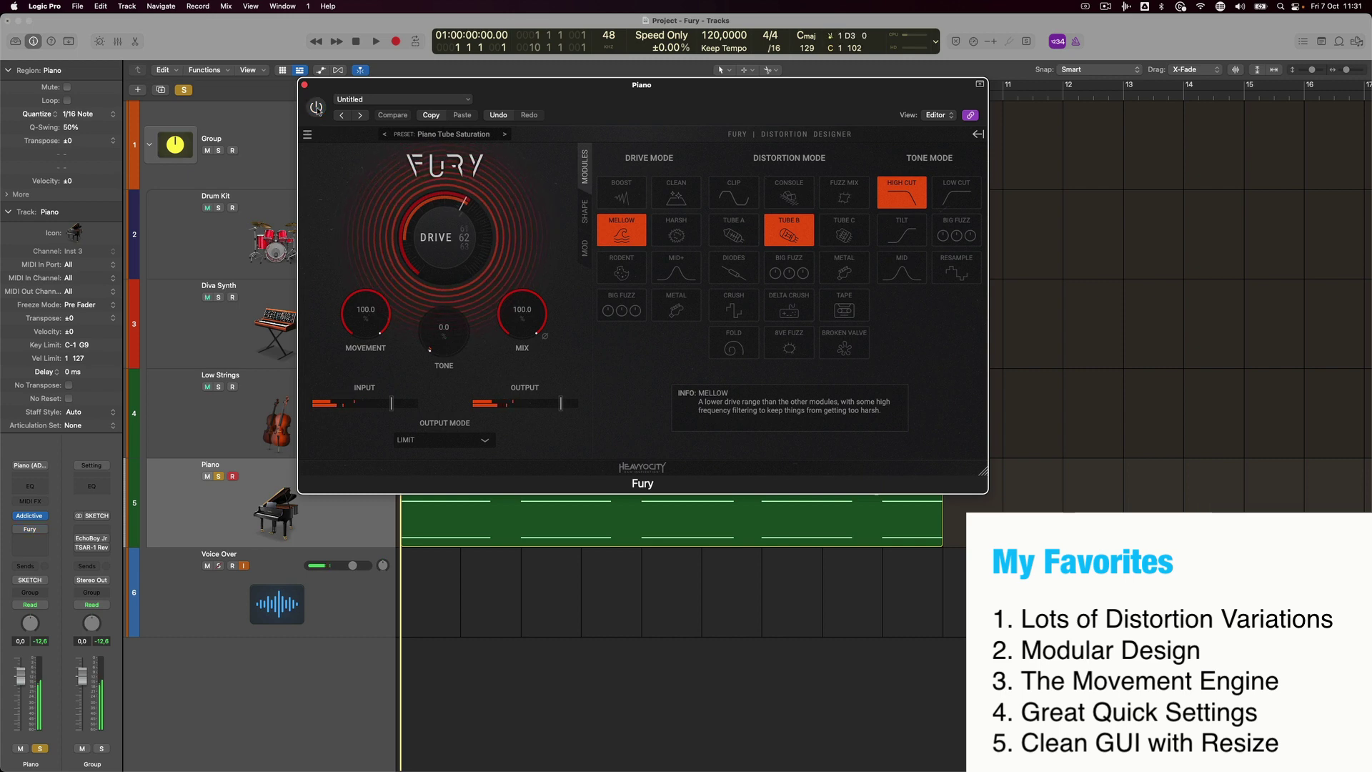
click(316, 109)
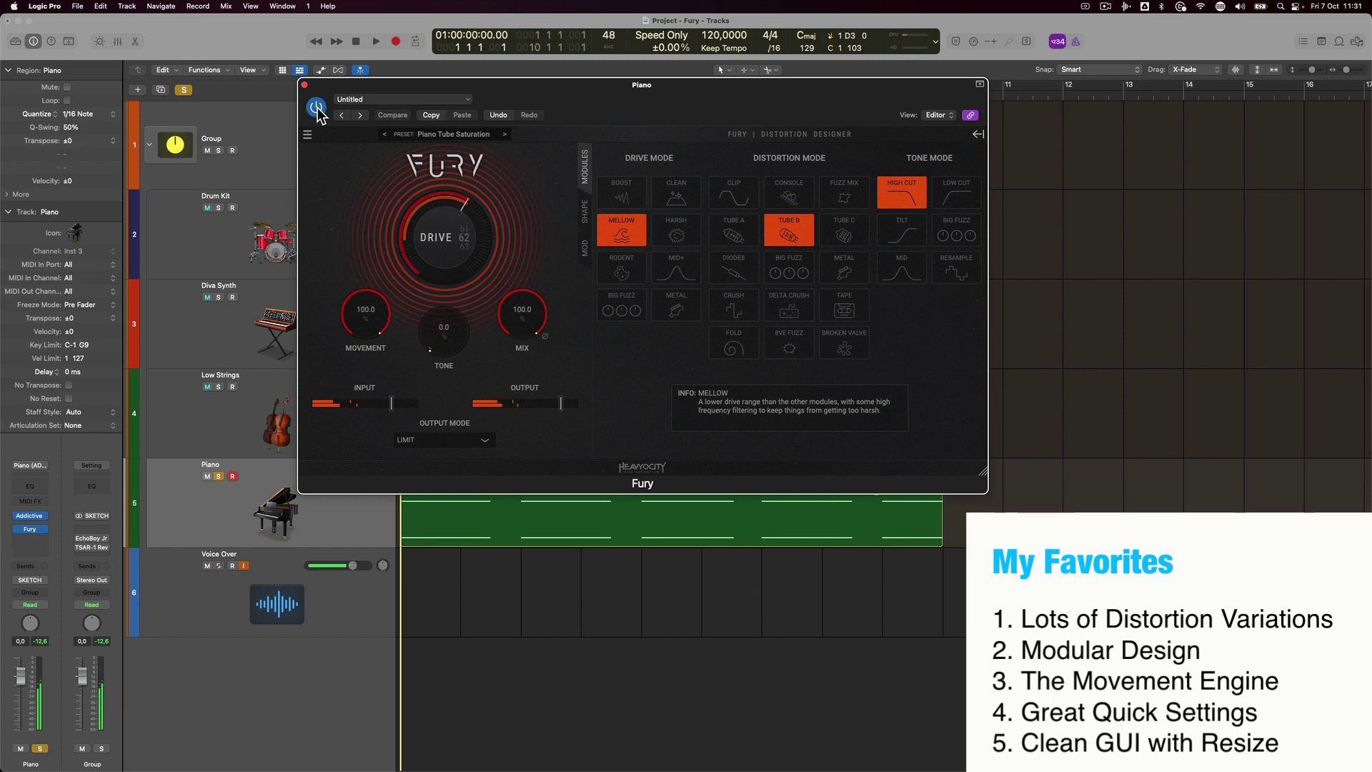
key(super+w)
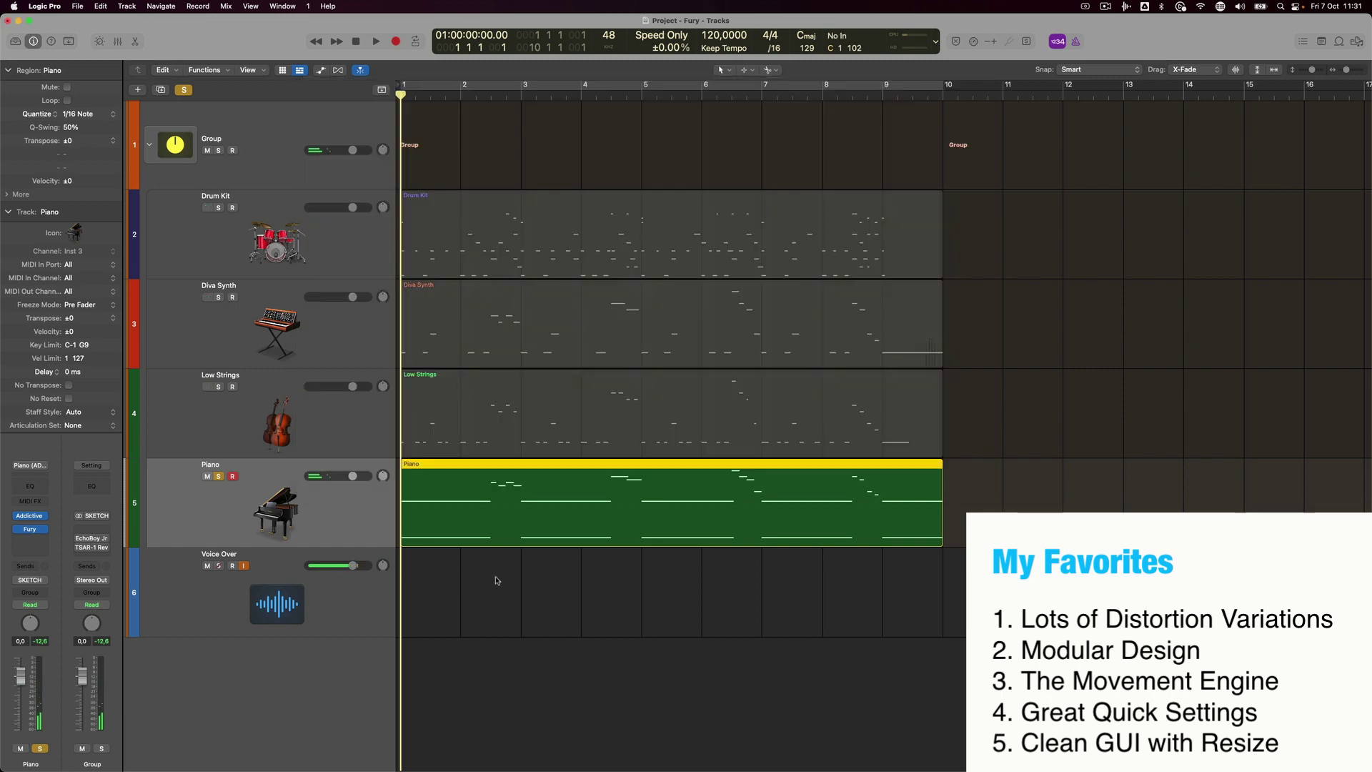
Turn off the Piano solo, play all tracks together briefly, select the Diva Synth track, and stop playback.
click(497, 632)
click(218, 477)
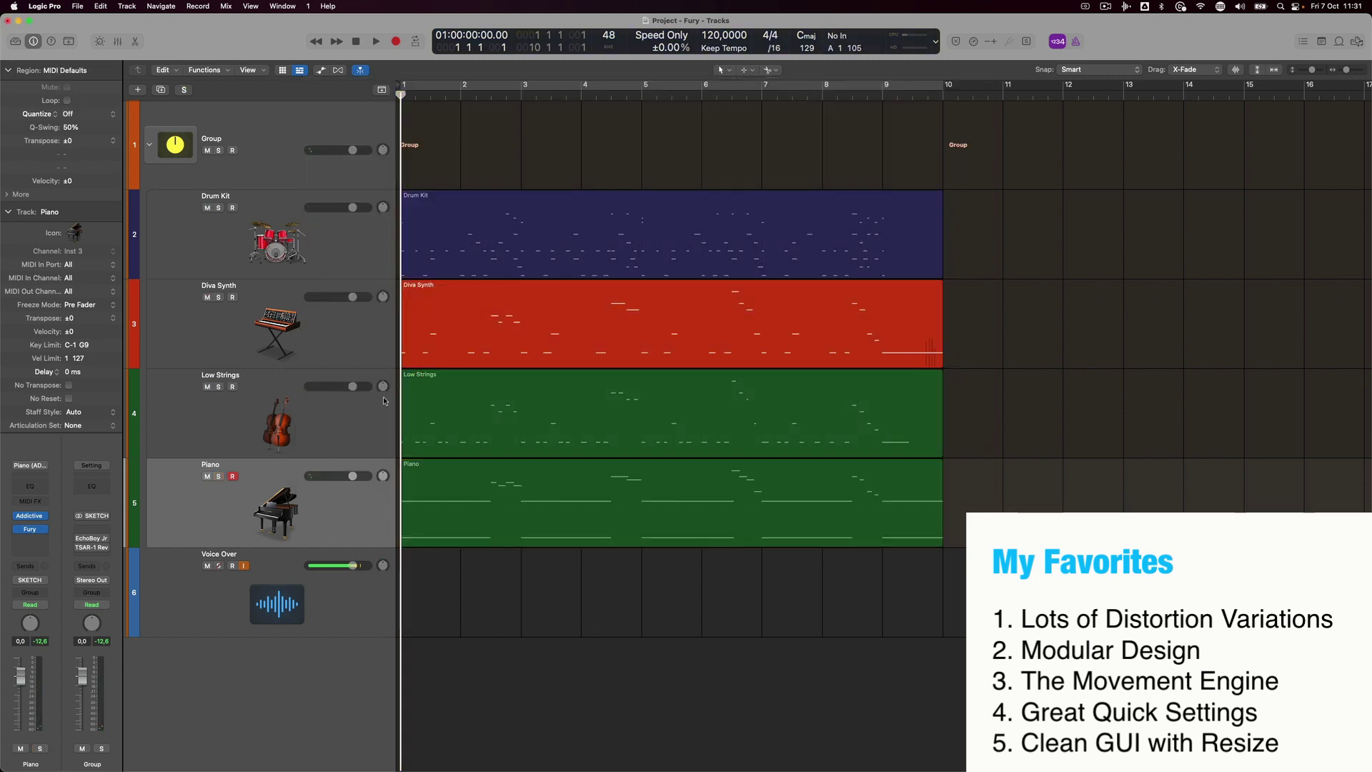
key(space)
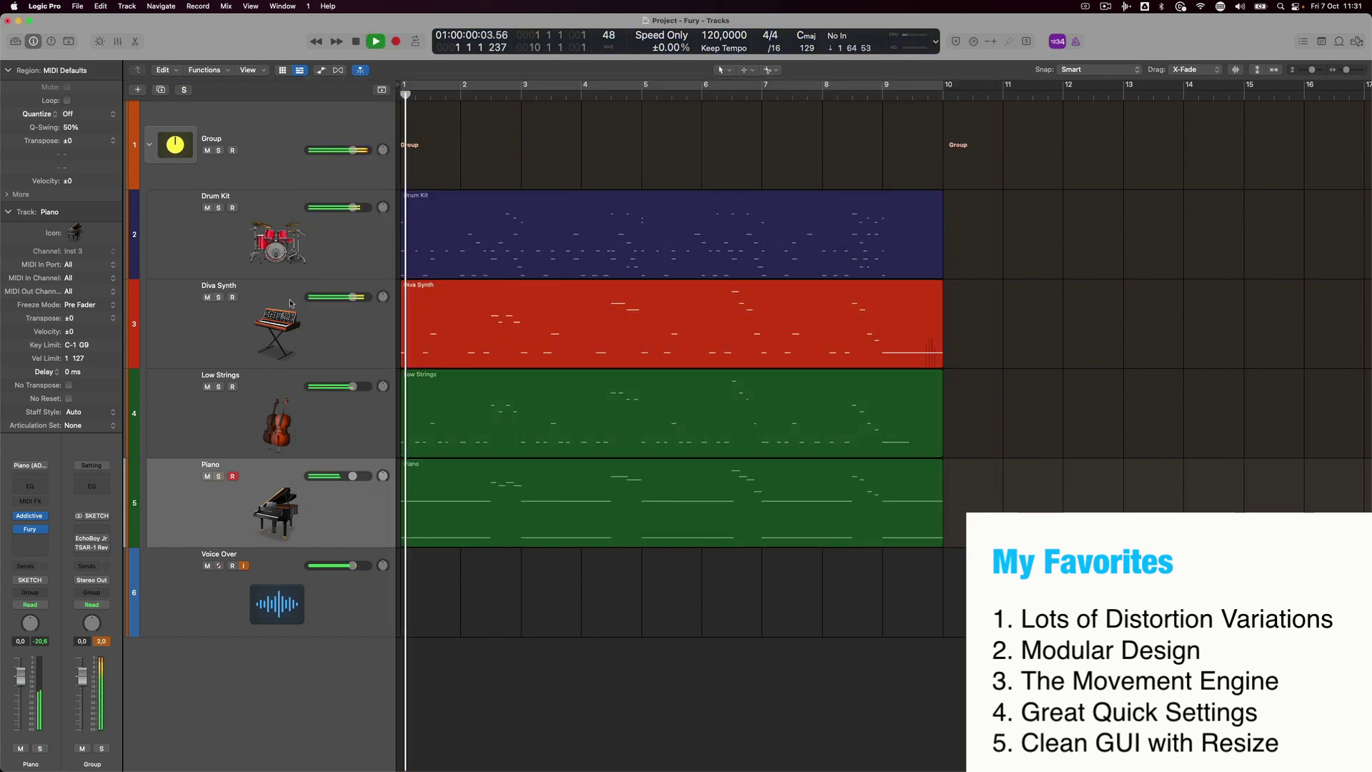
click(224, 330)
key(space)
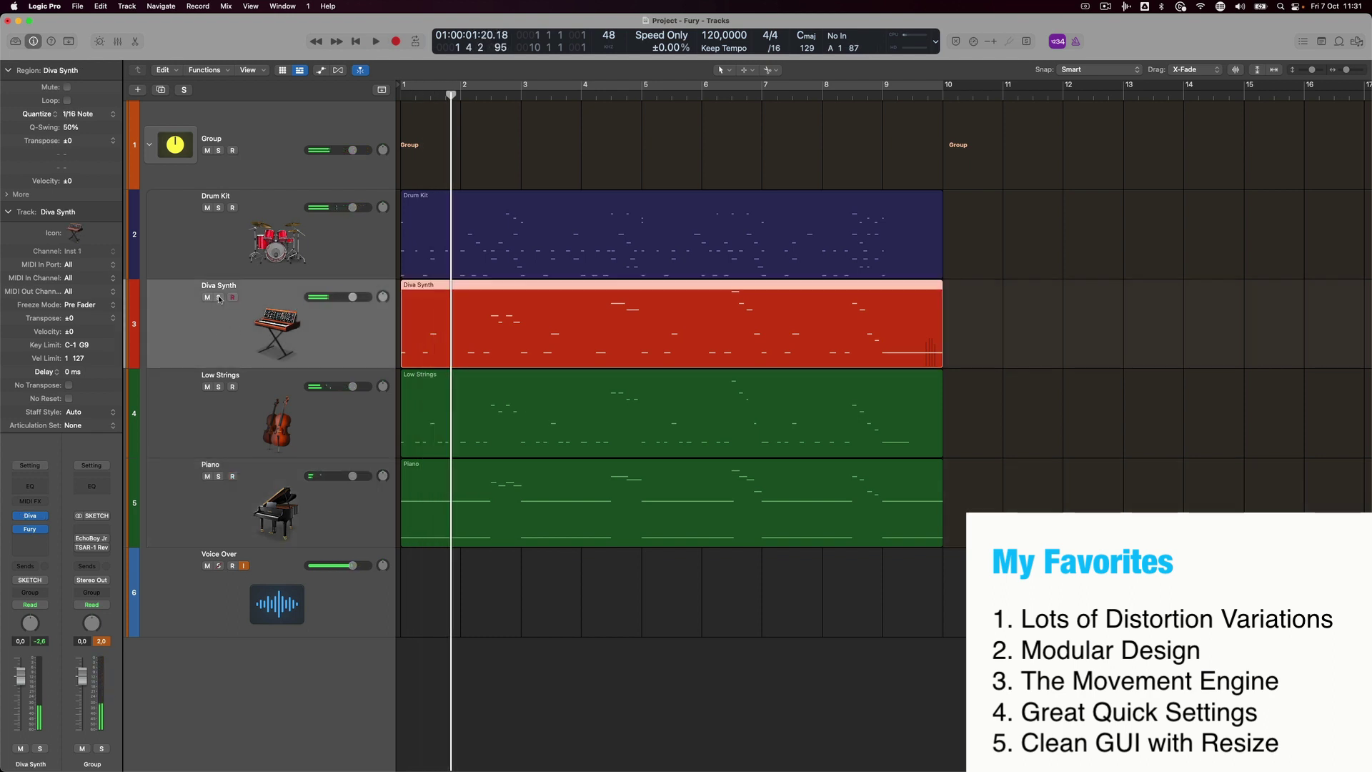
Open the Diva Synth's Fury and load the Slightly Dirty Synth preset, moving on to Stereo Hair Waves.
click(30, 530)
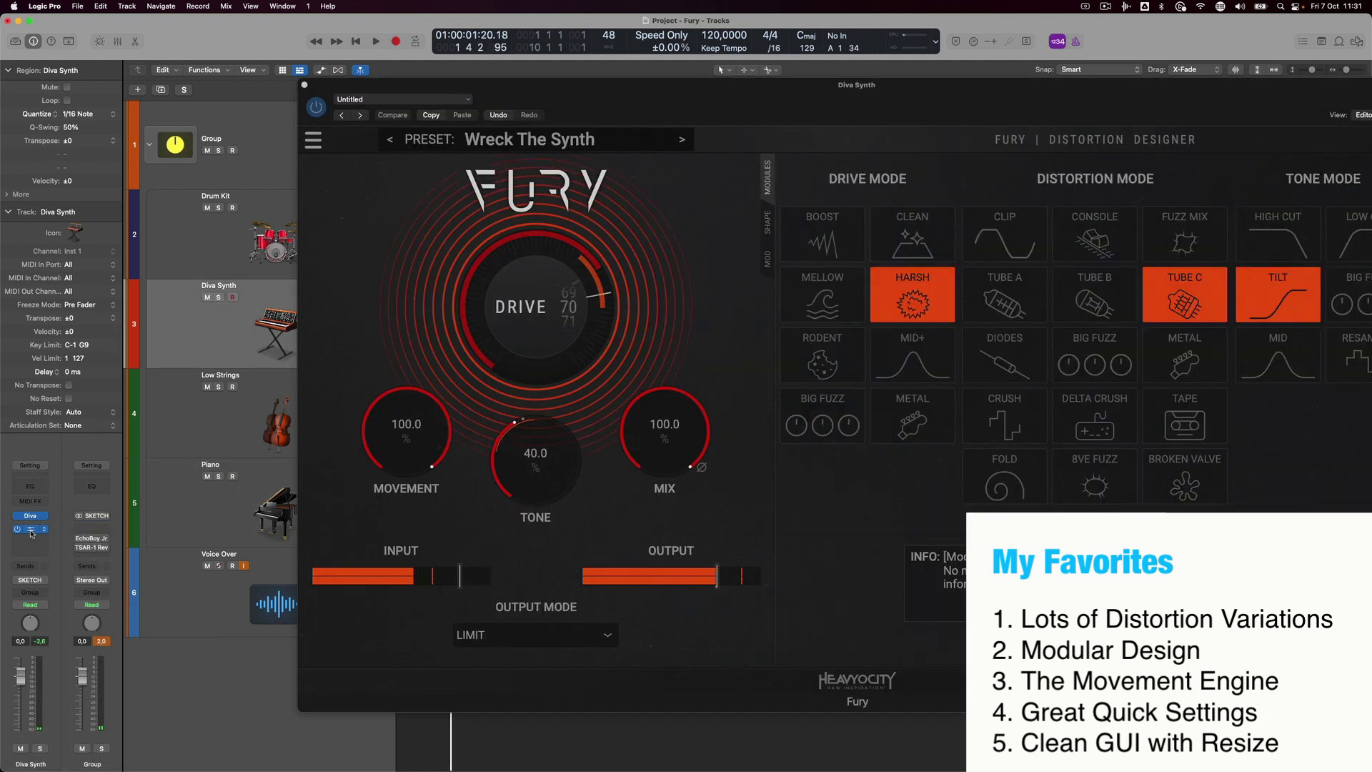
drag(751, 107, 480, 98)
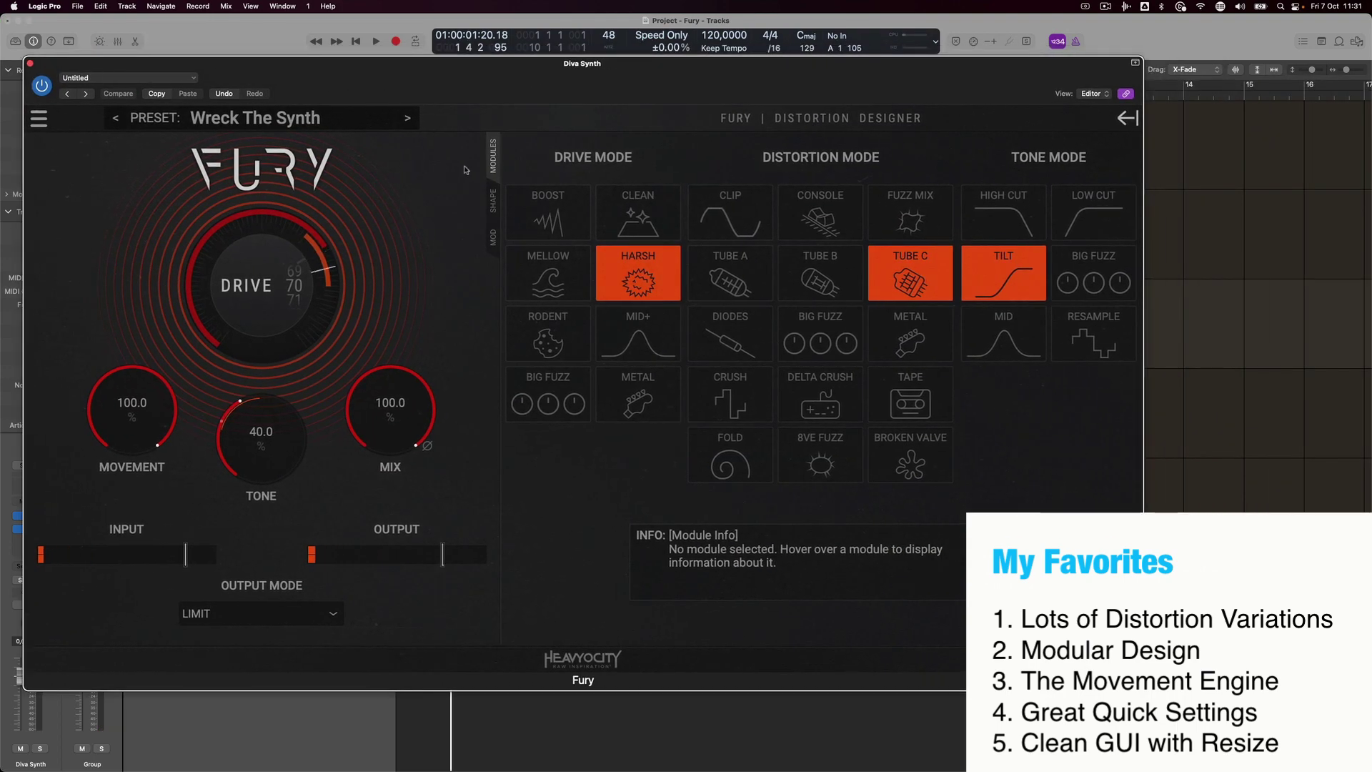
click(257, 118)
mouse_move(208, 269)
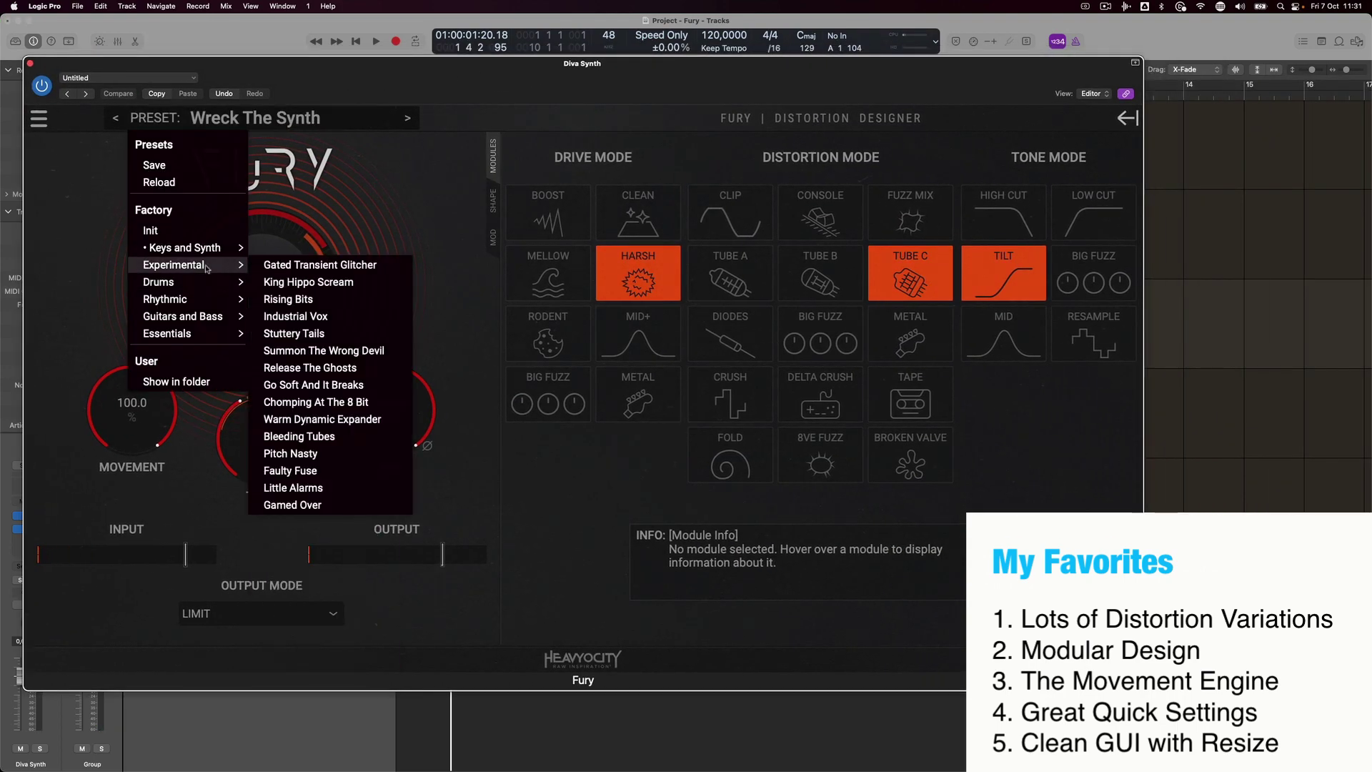
click(353, 248)
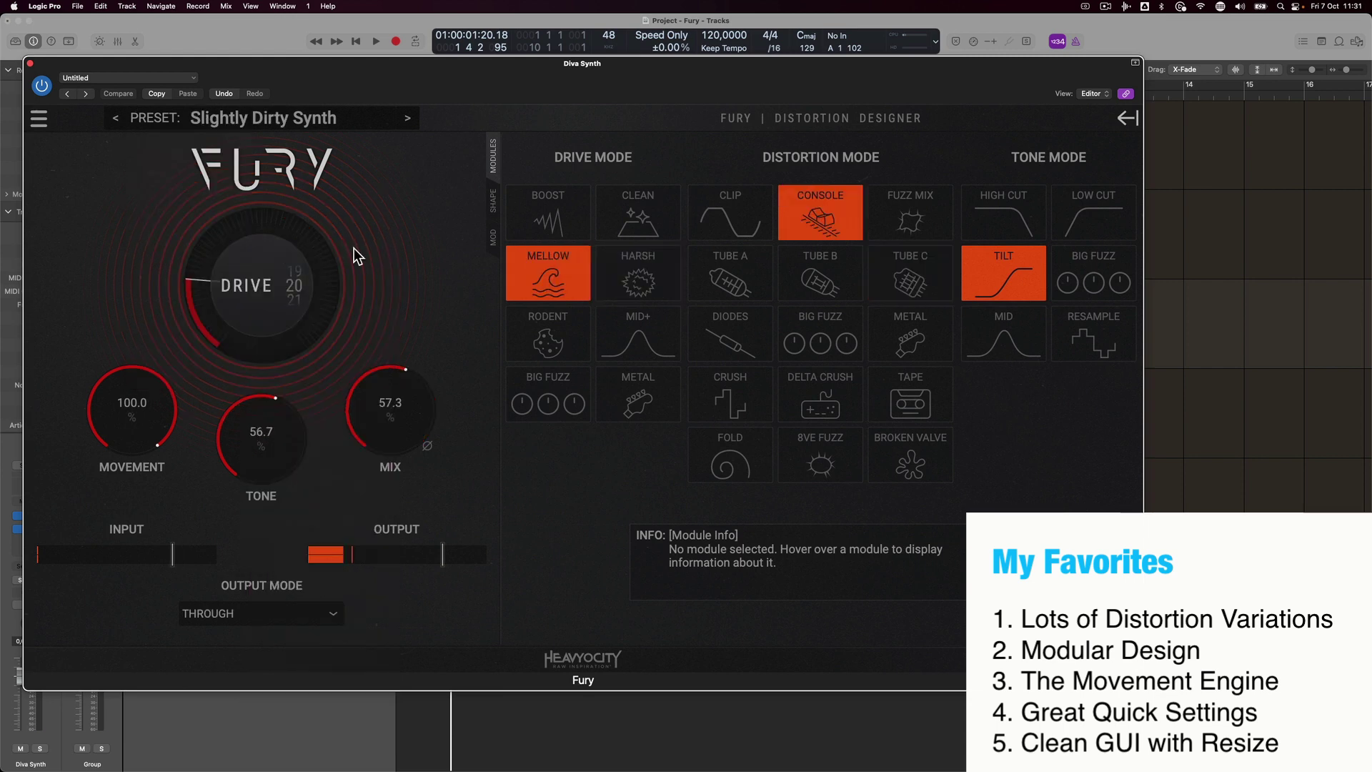
click(407, 121)
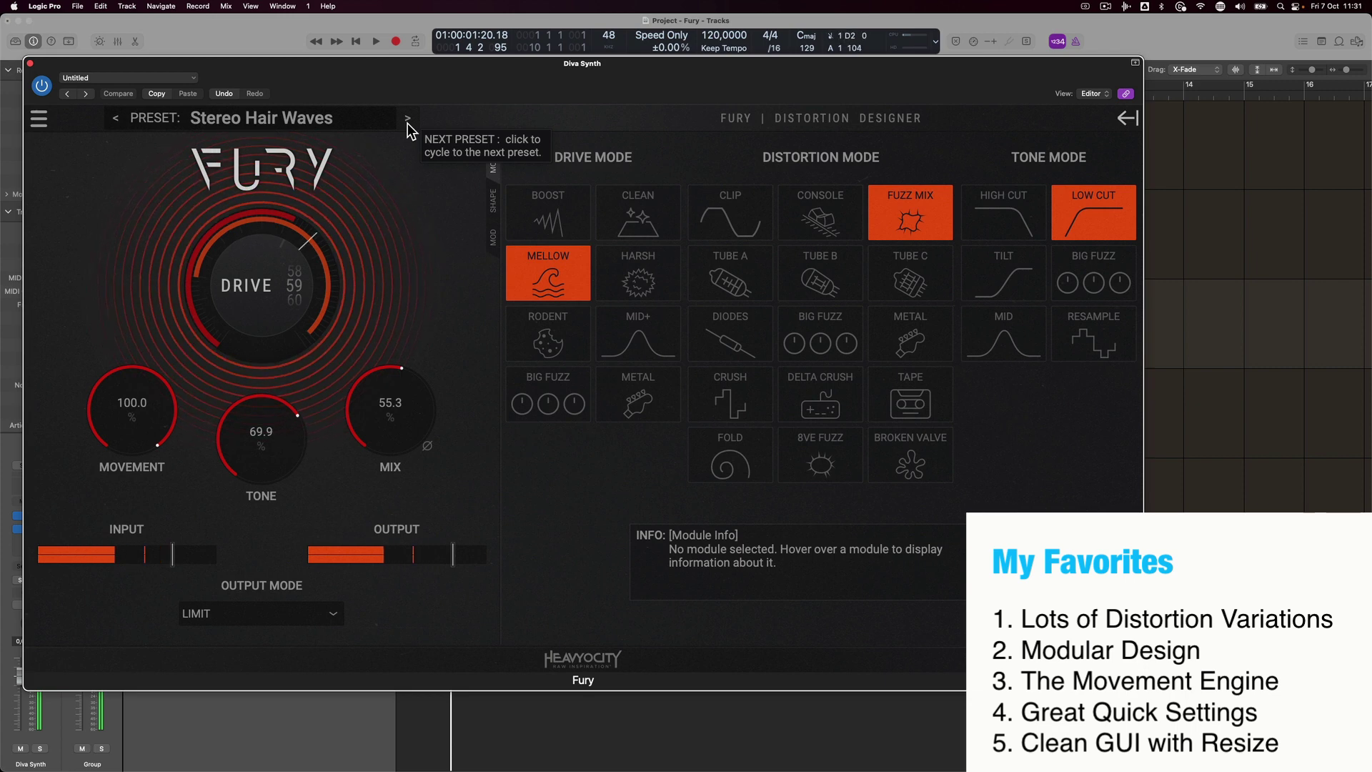
Close the plug-in window and switch between the Low Strings, Diva Synth, Drum Kit and Group tracks, ending on the Drum Kit.
key(super+w)
click(230, 426)
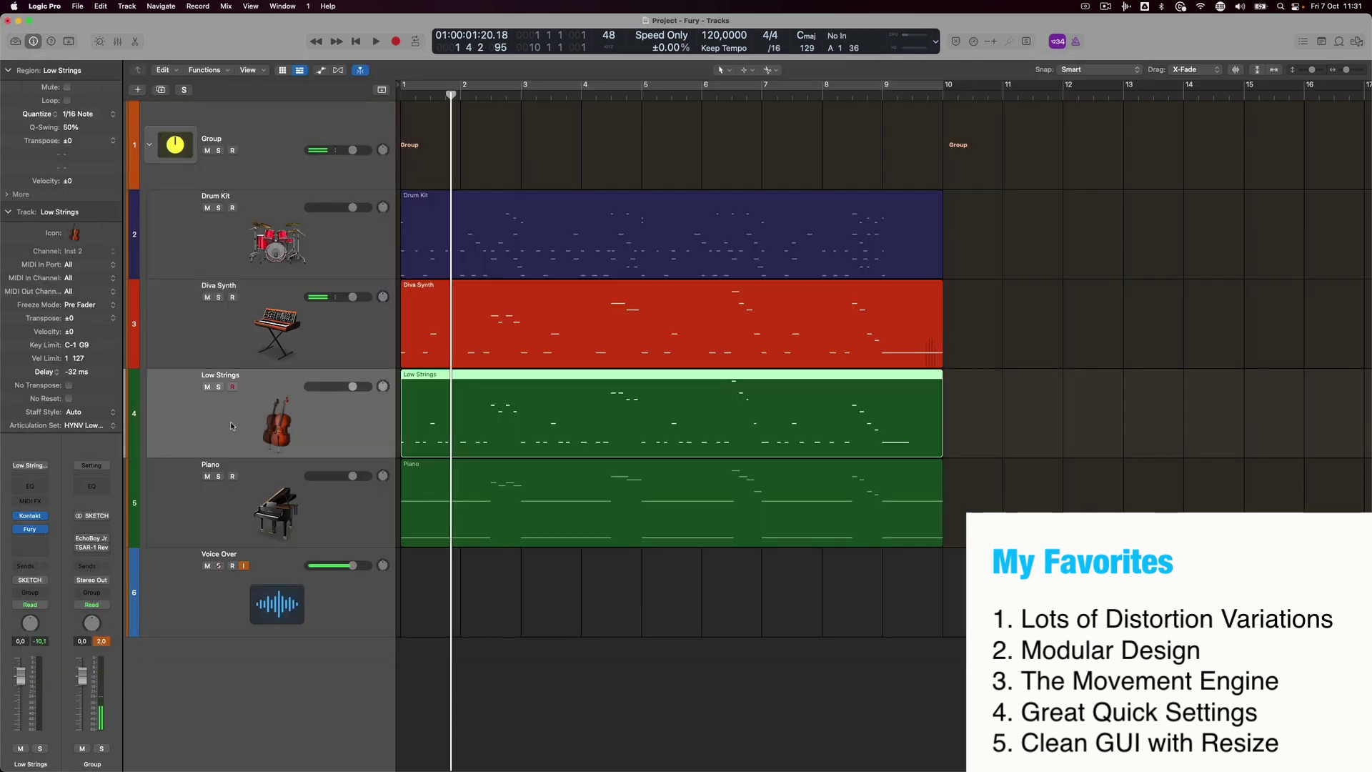
click(245, 331)
click(246, 249)
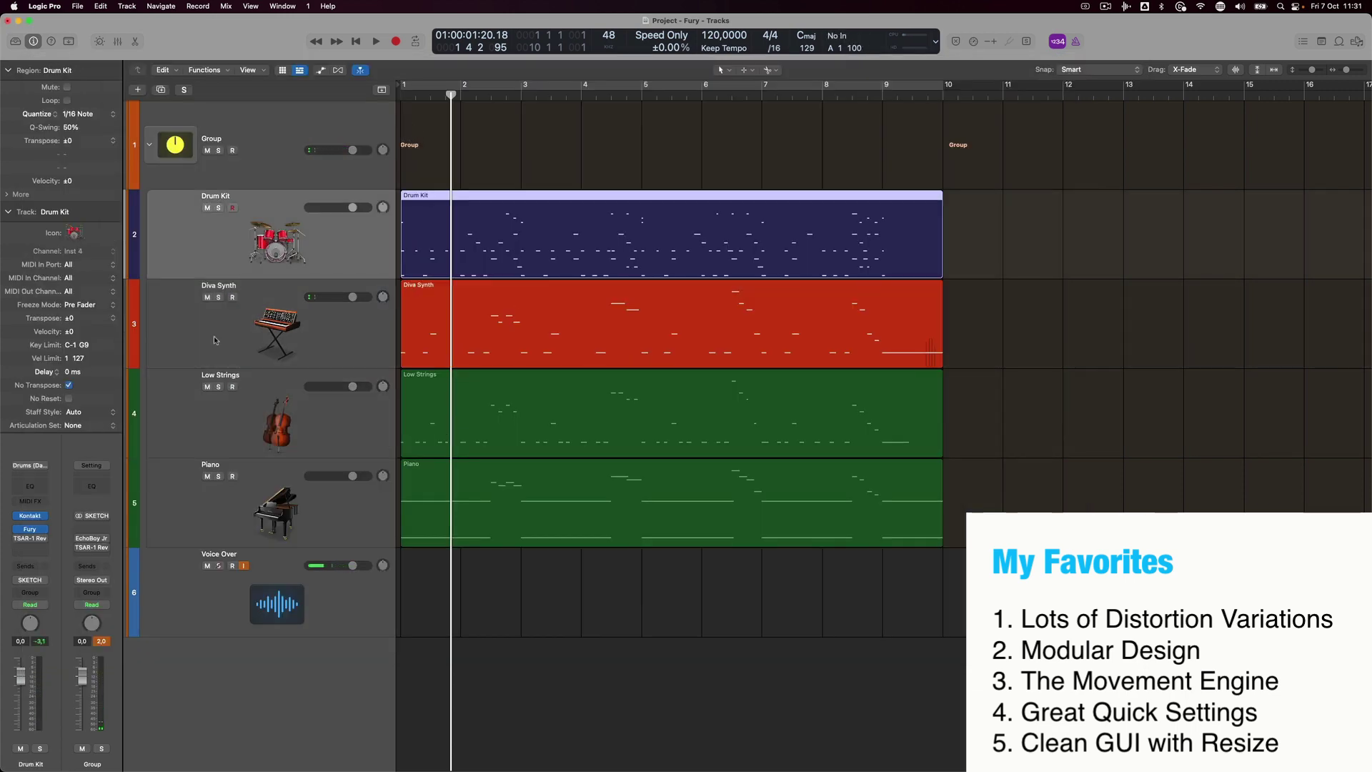
click(214, 341)
click(241, 249)
click(247, 149)
click(222, 252)
click(223, 334)
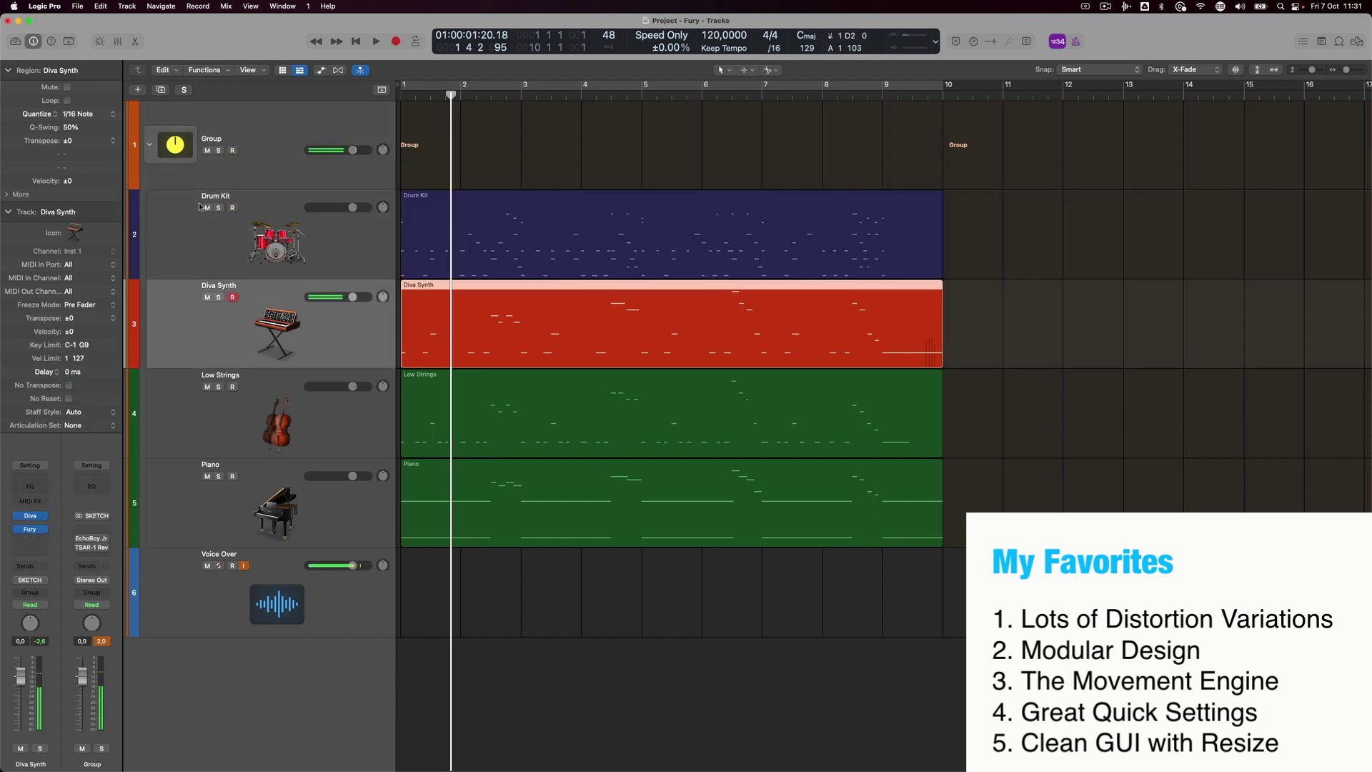
click(187, 258)
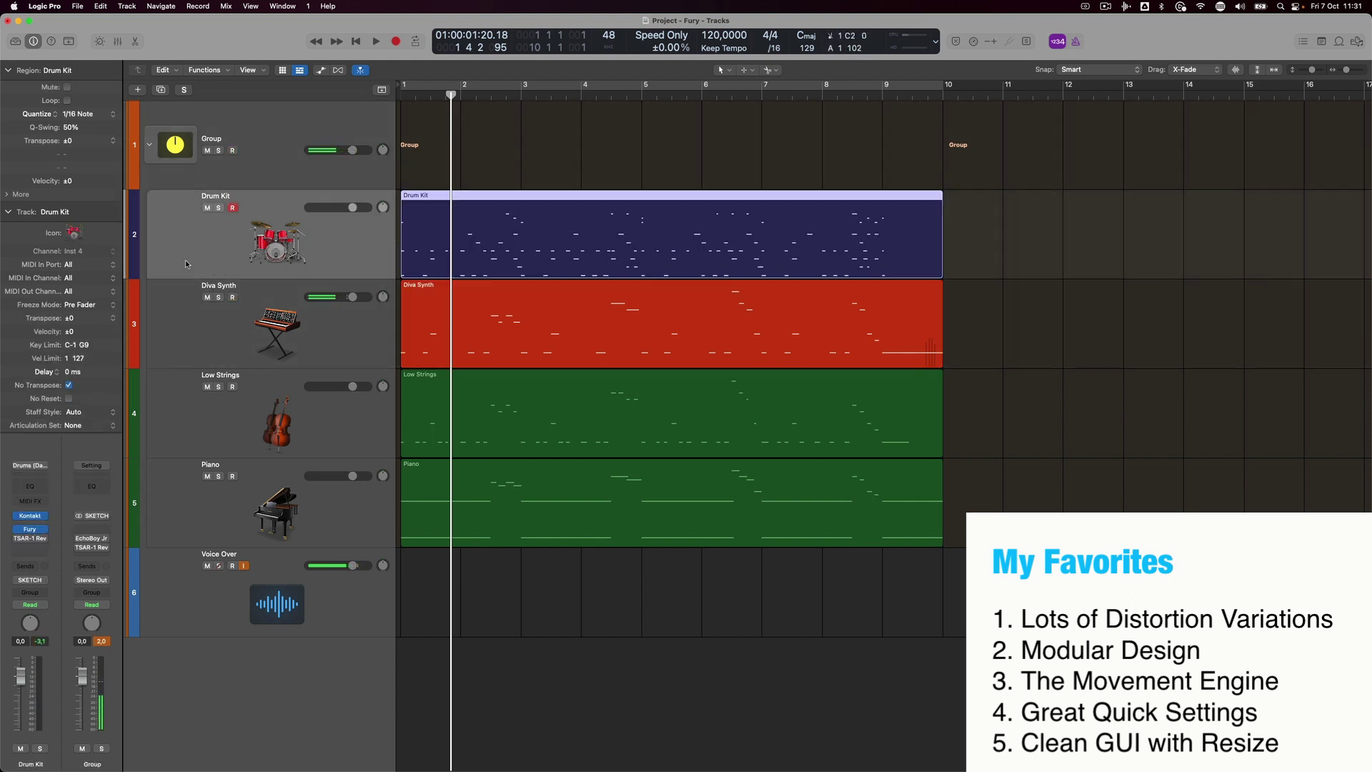
Open the Drum Kit's Fury, move its window clear of the track headers, and look at its preset list.
click(32, 531)
drag(218, 60, 535, 136)
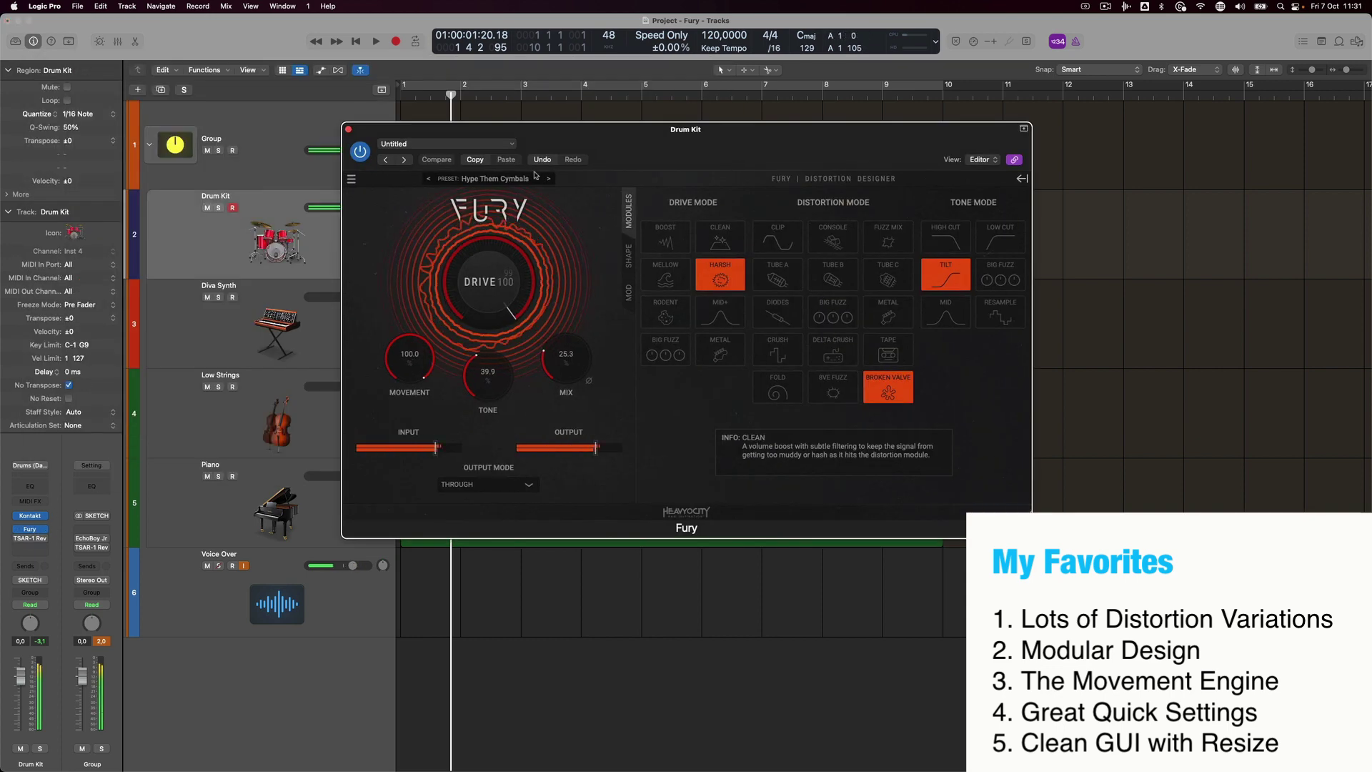
click(495, 179)
click(397, 265)
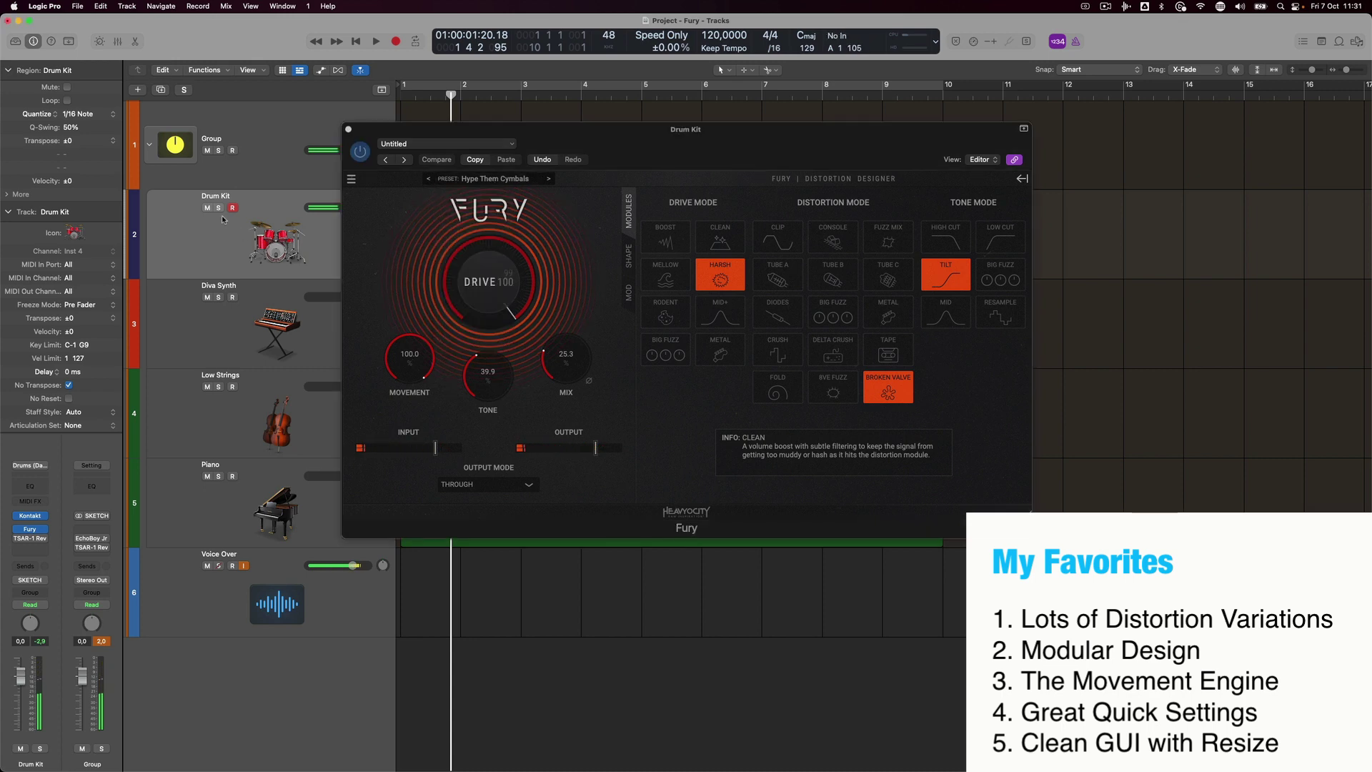
Solo the Drum Kit, play it with cycle mode on, and try the Mellow drive and Tube A distortion modules.
click(218, 208)
key(space)
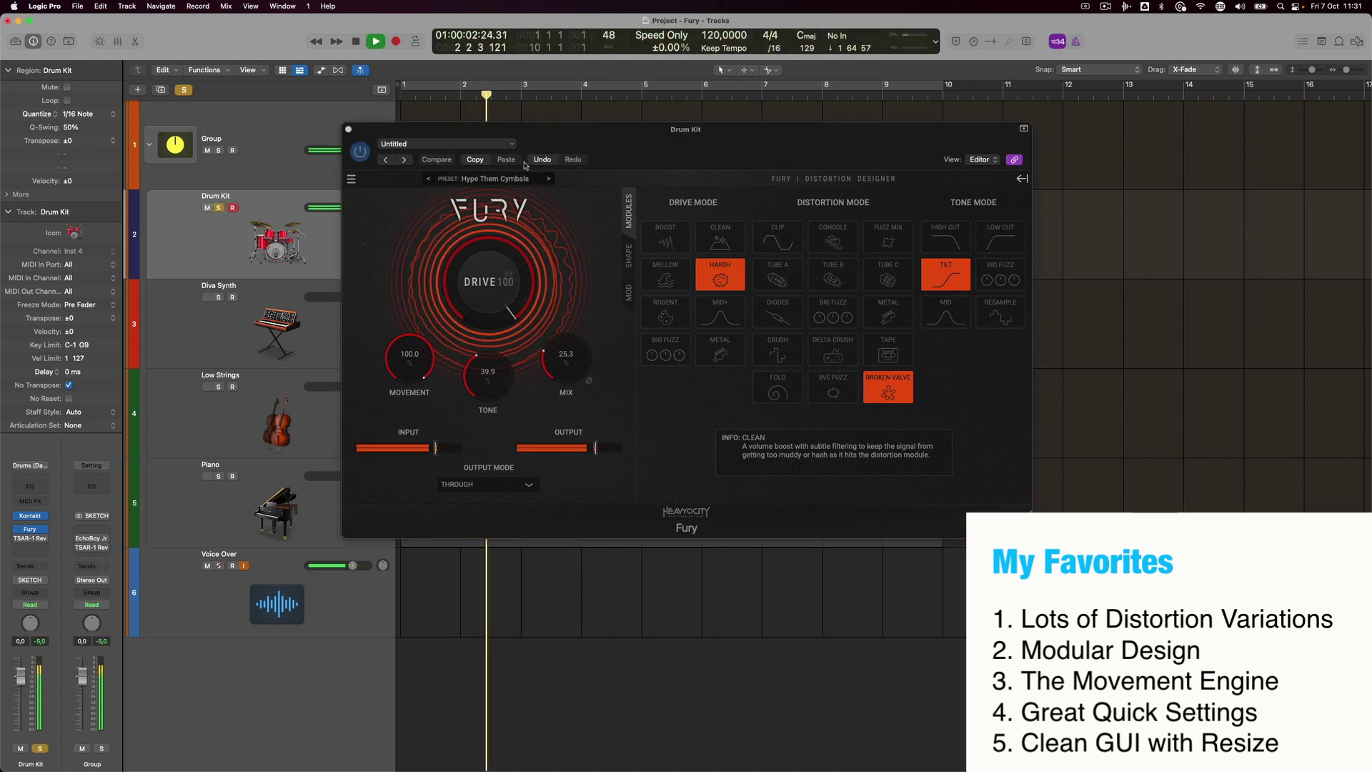
key(c)
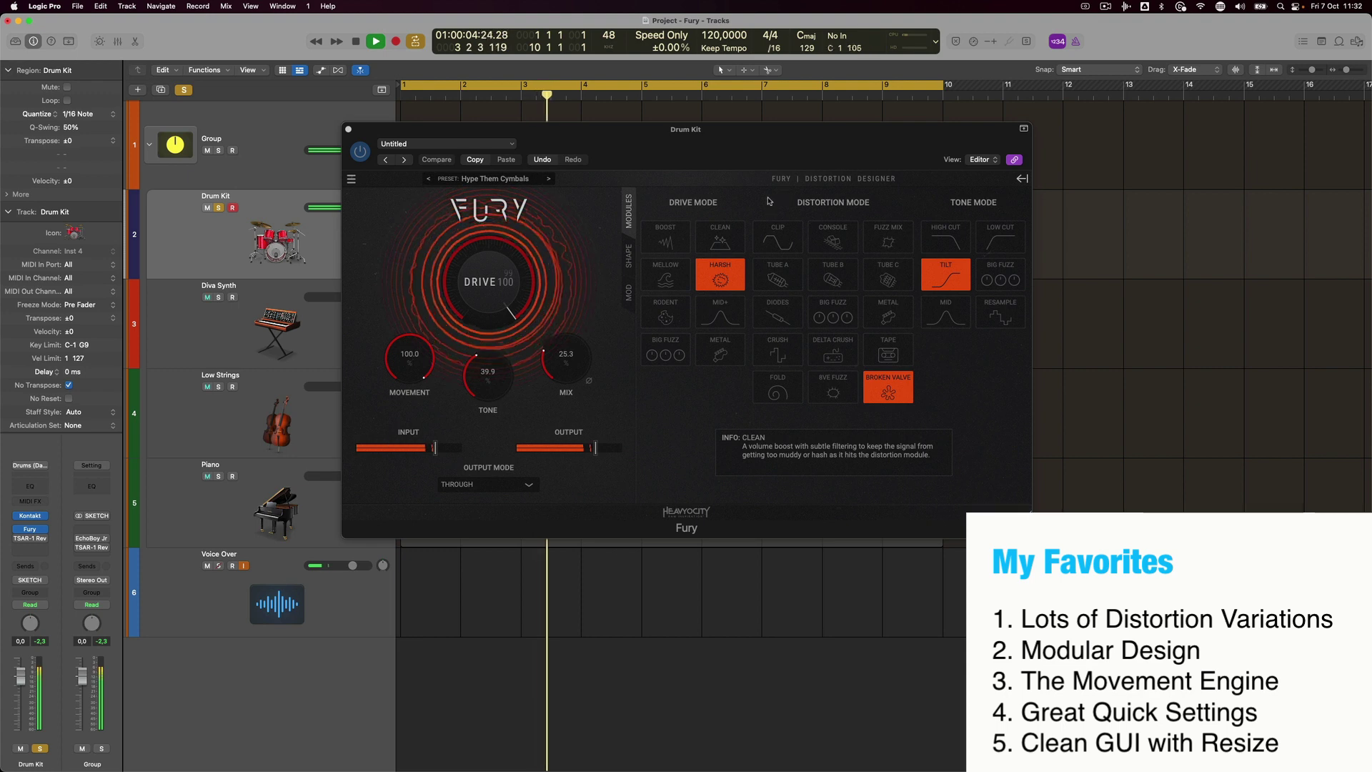
click(667, 272)
click(789, 279)
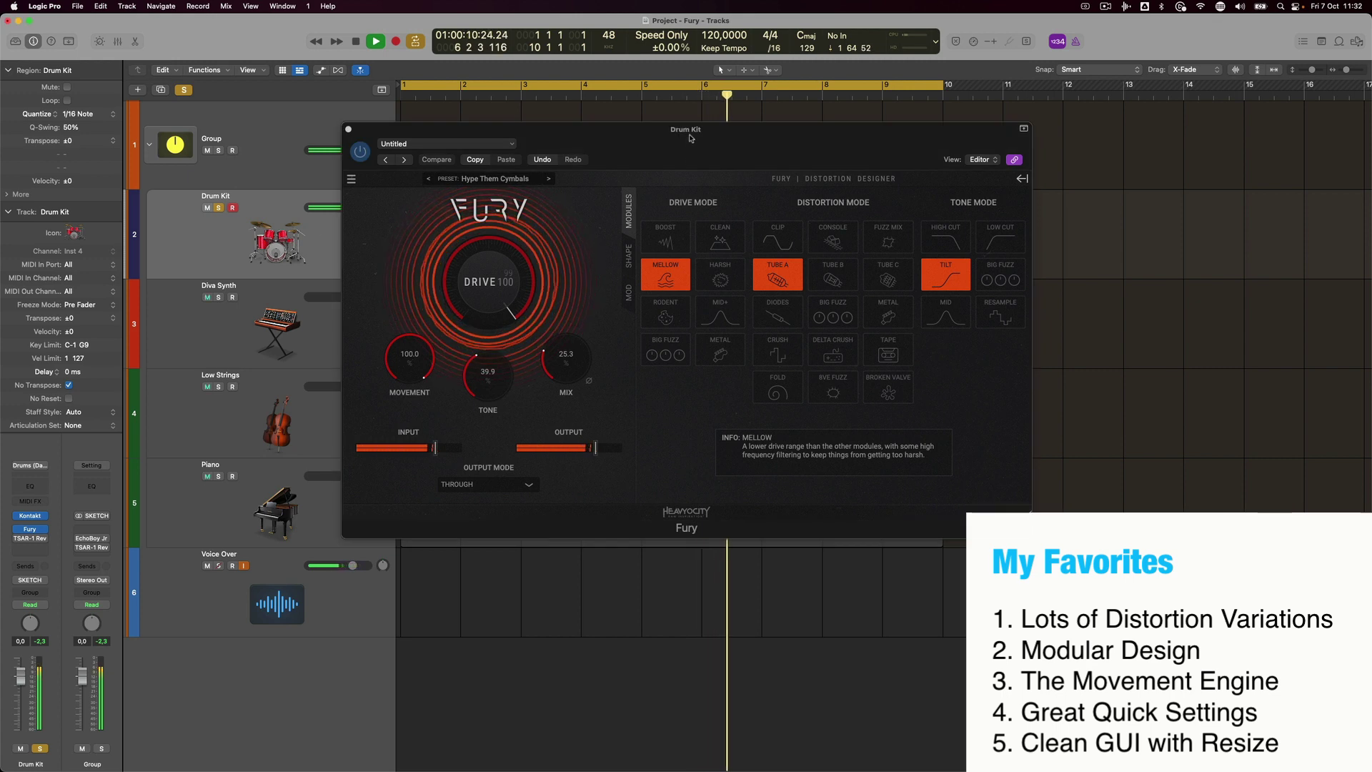
Audition the next drum presets in Fury during playback, including Broken Boombox and Wobbler, up to Pumping Tube.
click(549, 179)
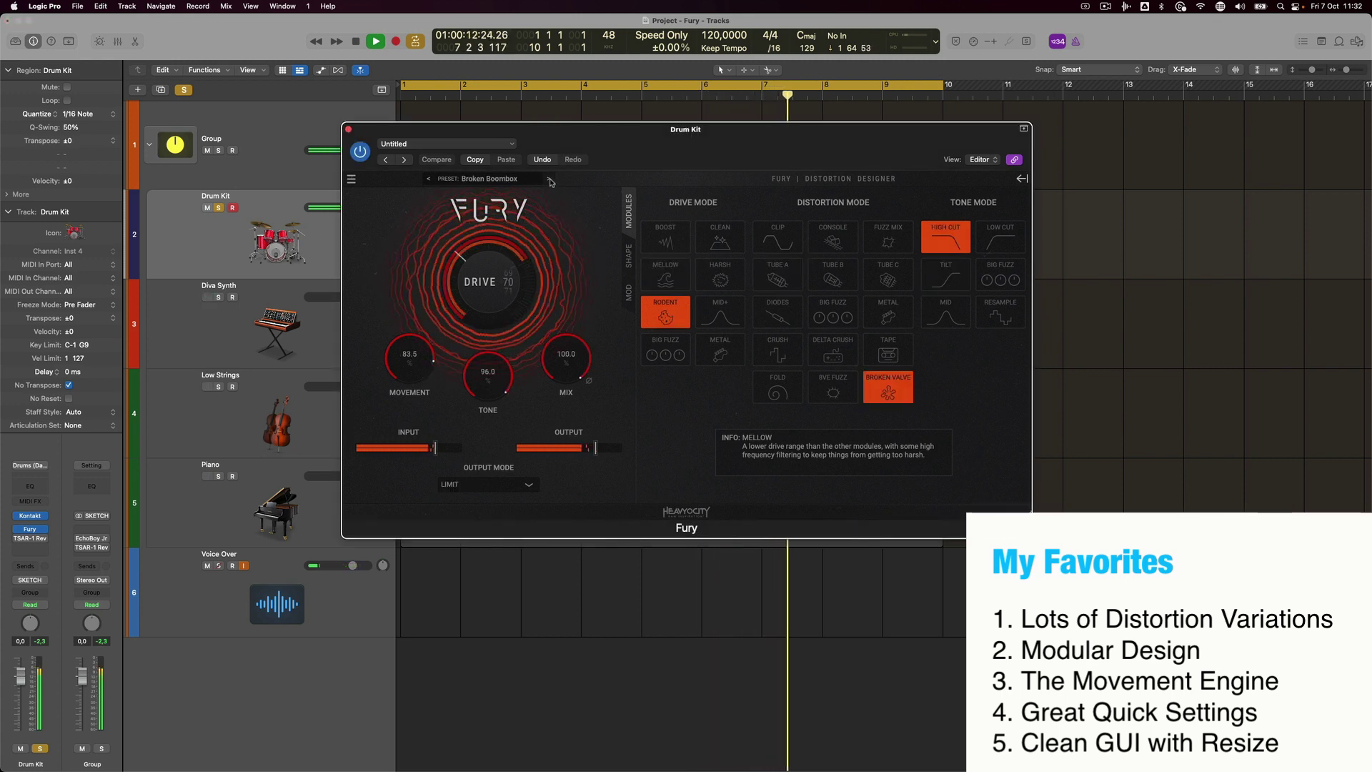
click(549, 179)
click(549, 180)
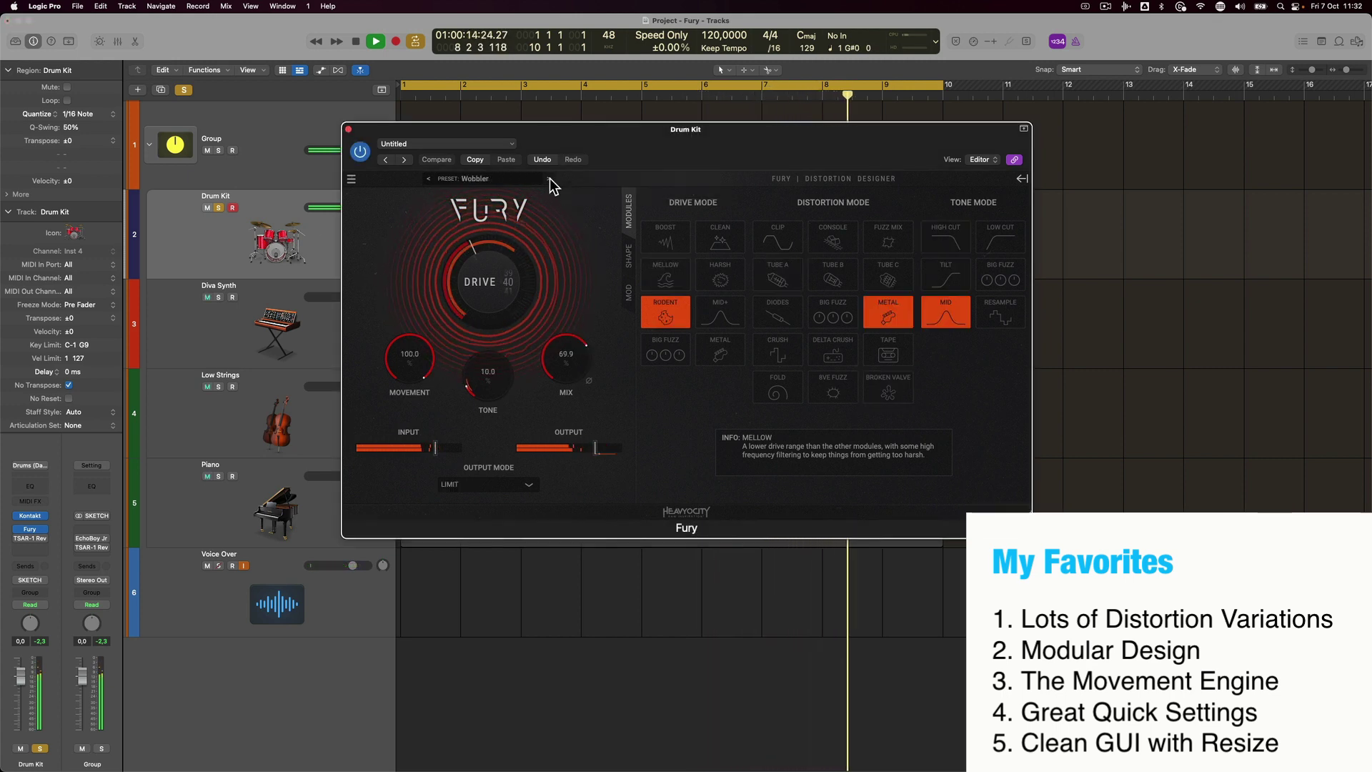
click(549, 180)
Load the Just Attack The Snare preset for the drums and move on to Burly Low End Tom.
click(472, 179)
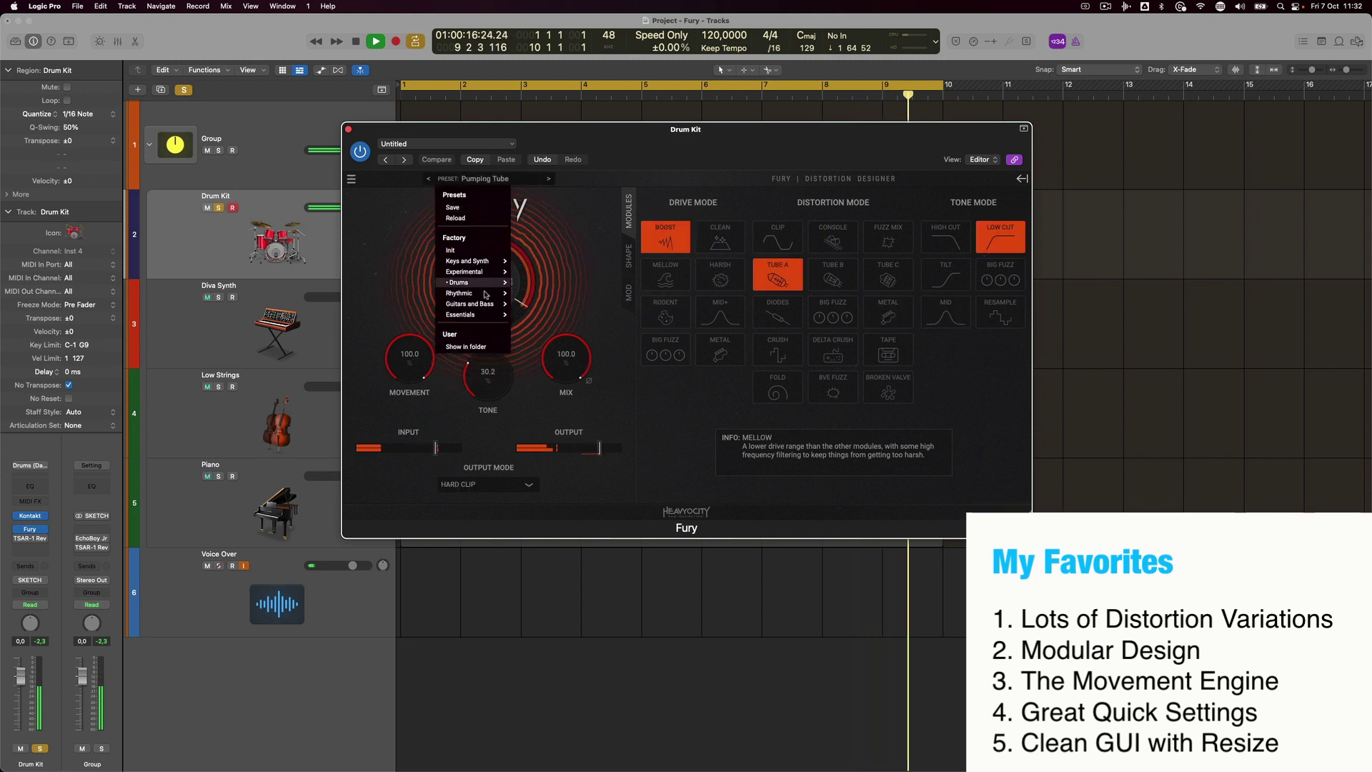
mouse_move(472, 272)
click(580, 288)
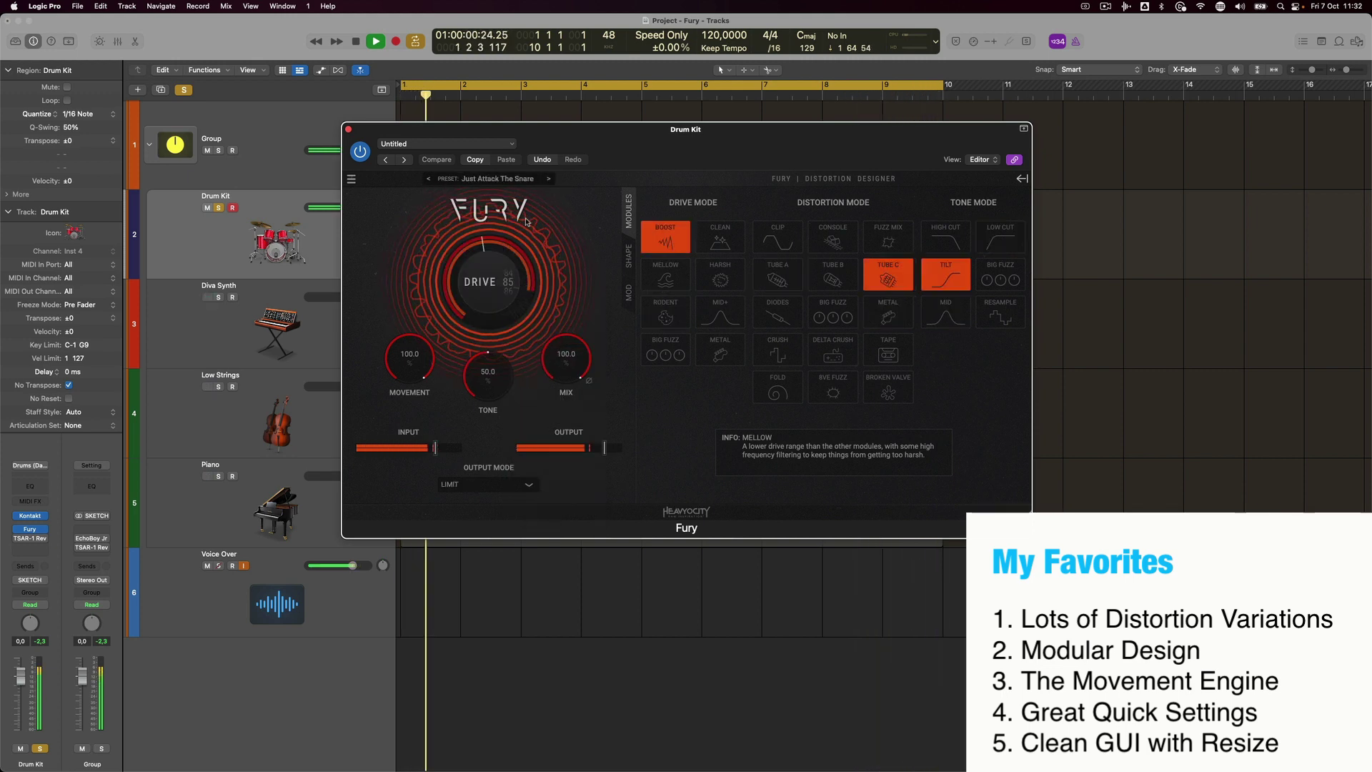
click(549, 179)
Show Fury's Shape, Modules and Mod pages in turn and return to the Shape page.
click(630, 257)
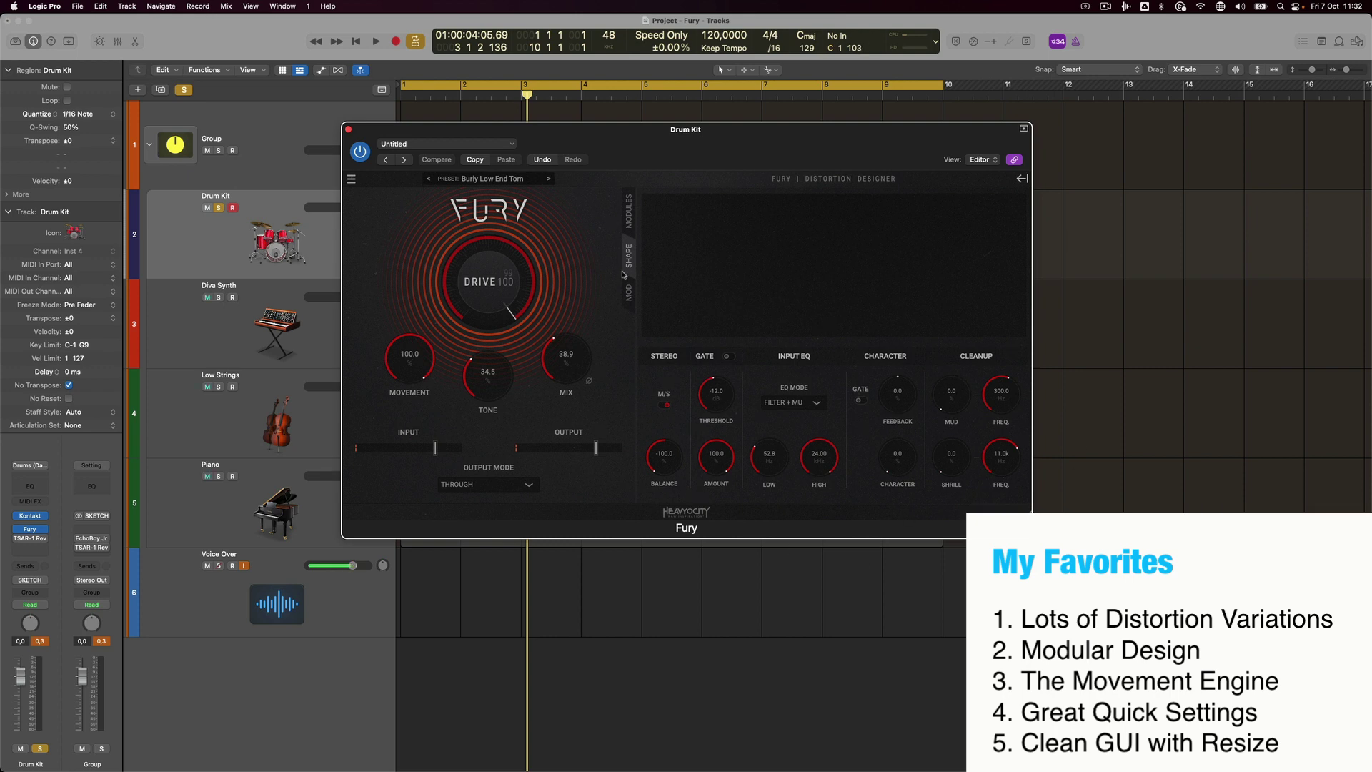
click(629, 226)
click(629, 291)
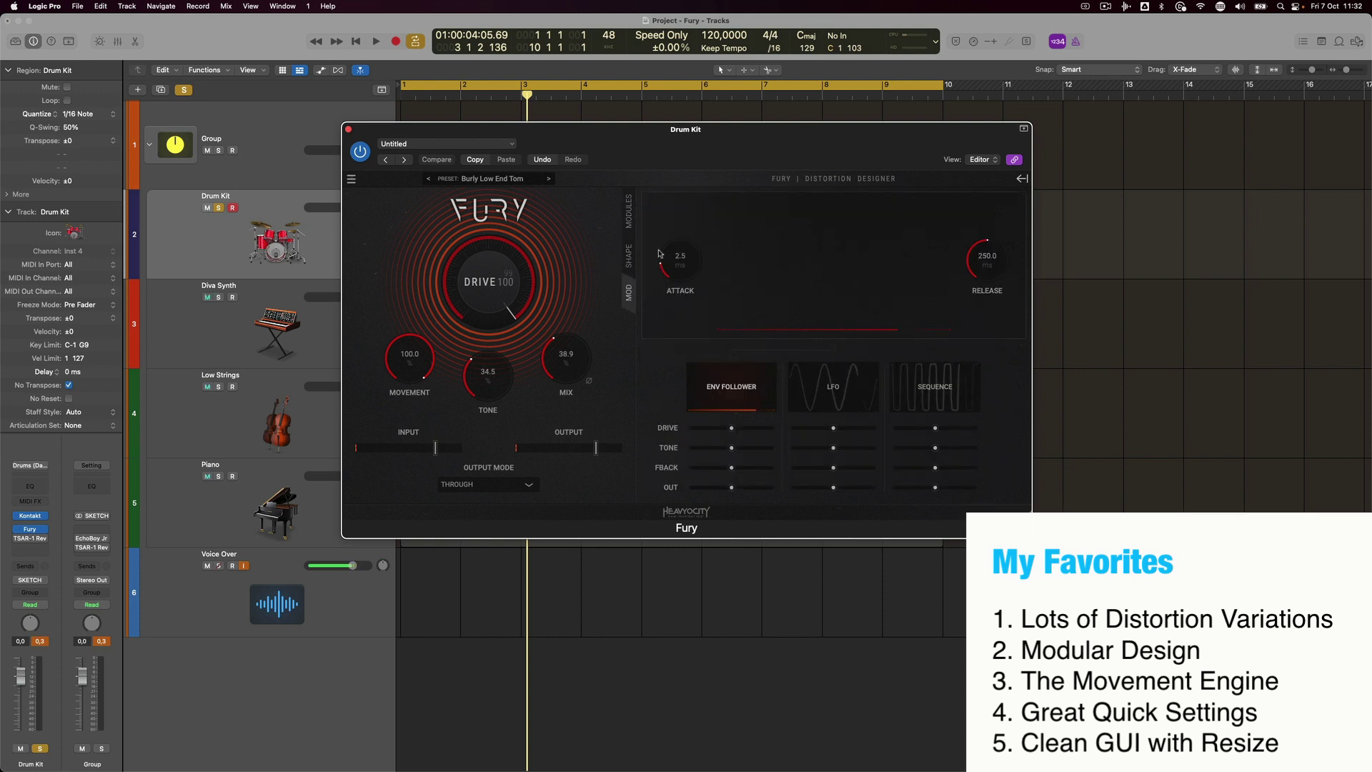
click(629, 257)
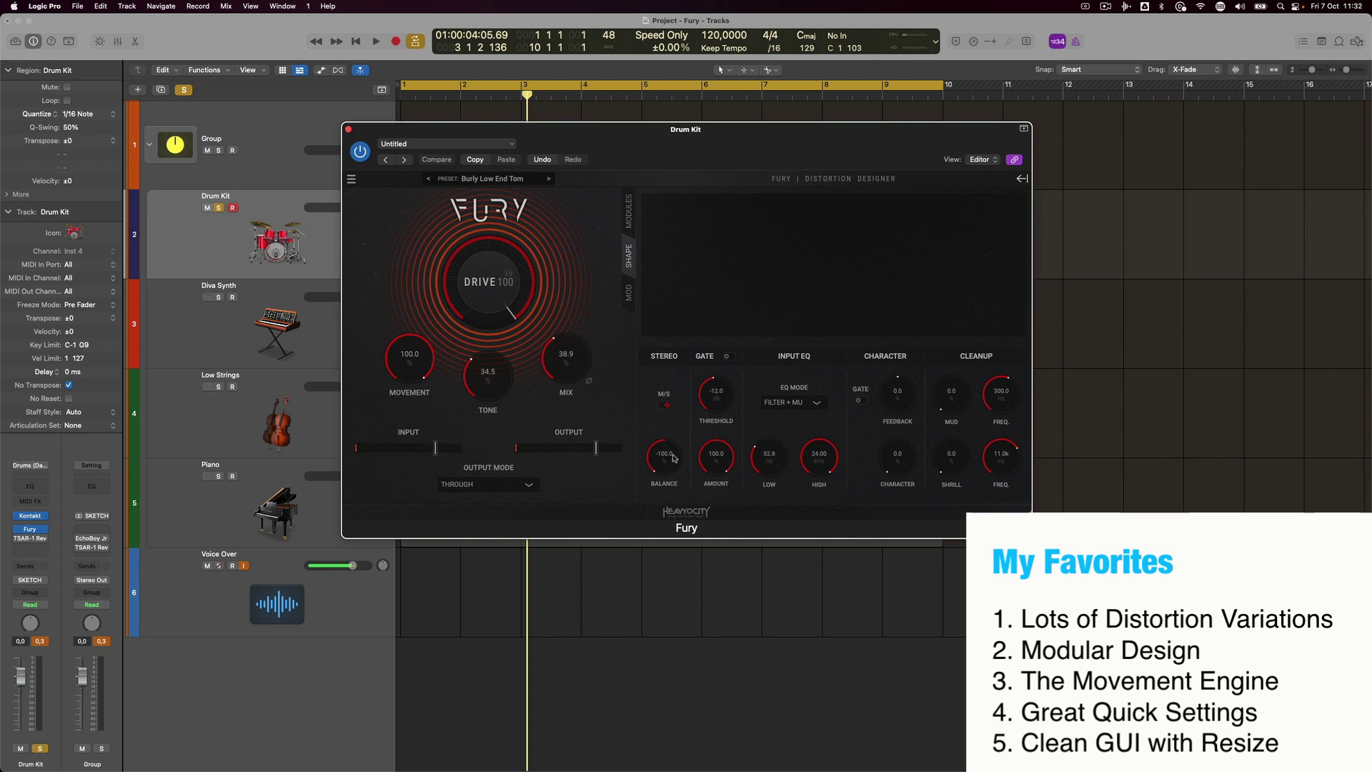
Try an input EQ of 71.6 Hz low and 1.94 kHz high with feedback about 30% and character 44.2% on the playing drums.
key(space)
drag(780, 453, 827, 504)
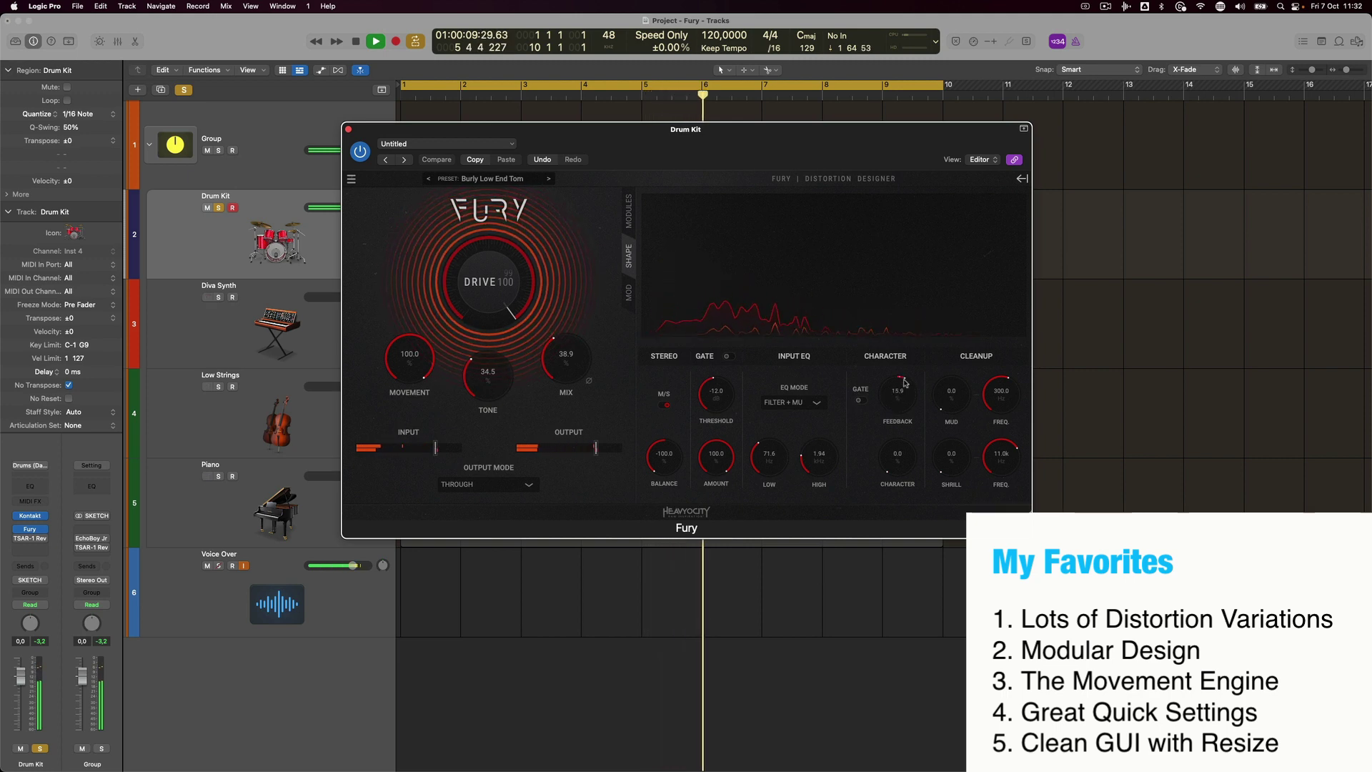
drag(901, 395, 906, 403)
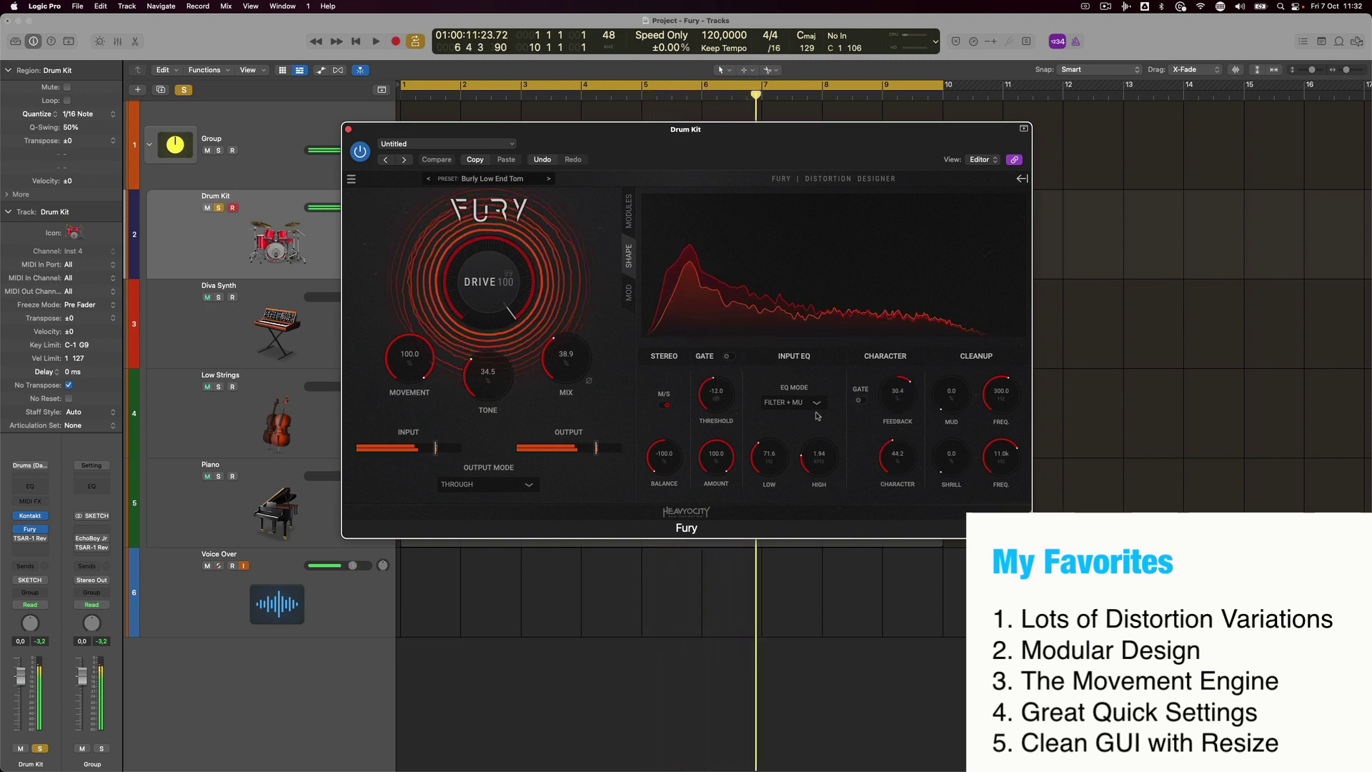
key(space)
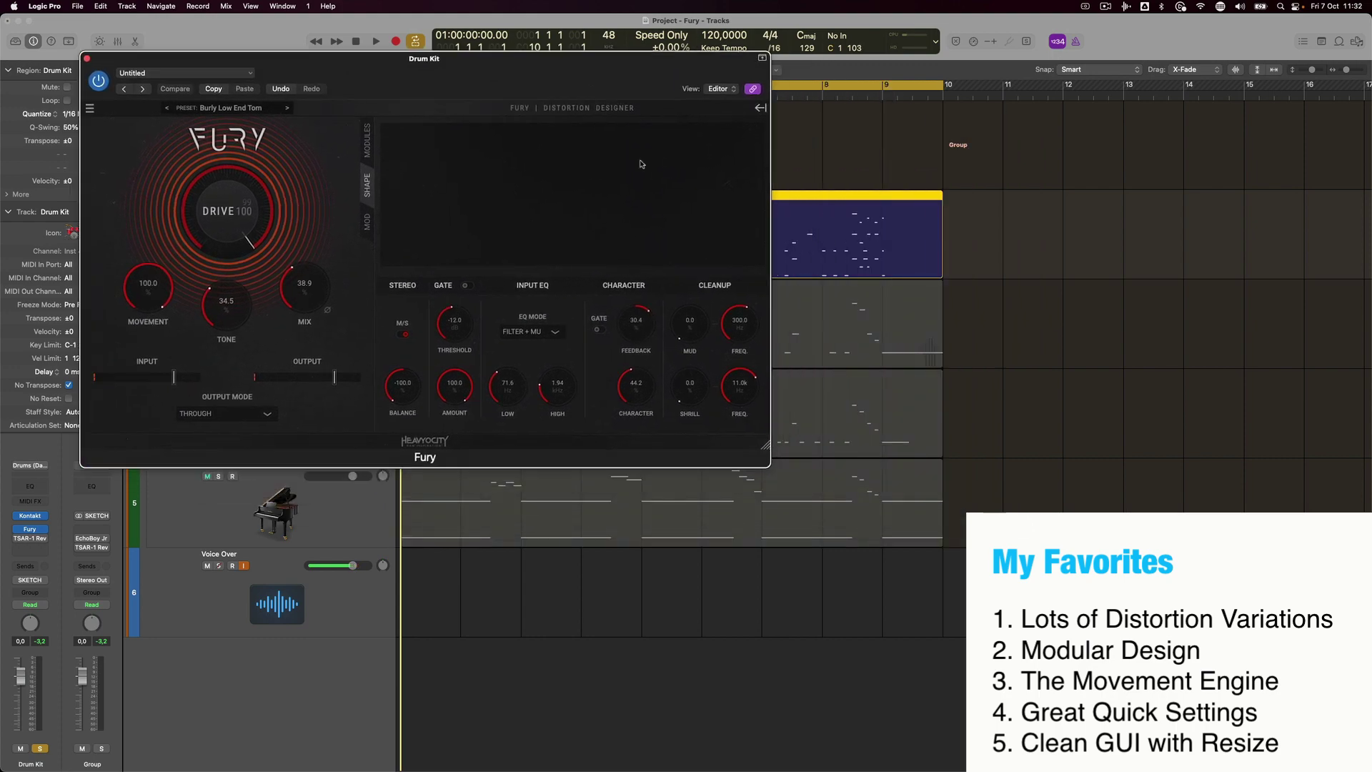
Enlarge the Fury window and, from the Modules page, audition the Fry Em Beats and 808 Destroyer presets on the drums.
drag(774, 454, 1173, 680)
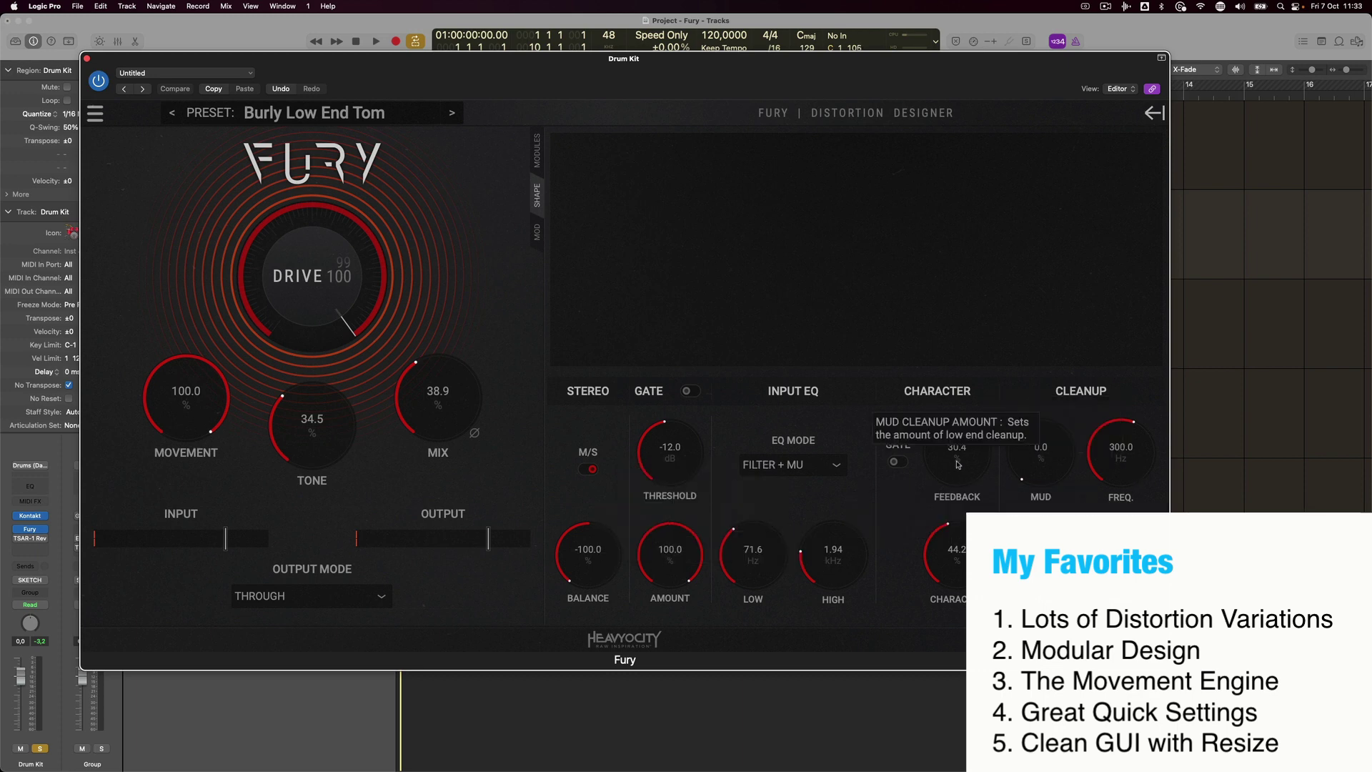
click(538, 162)
key(space)
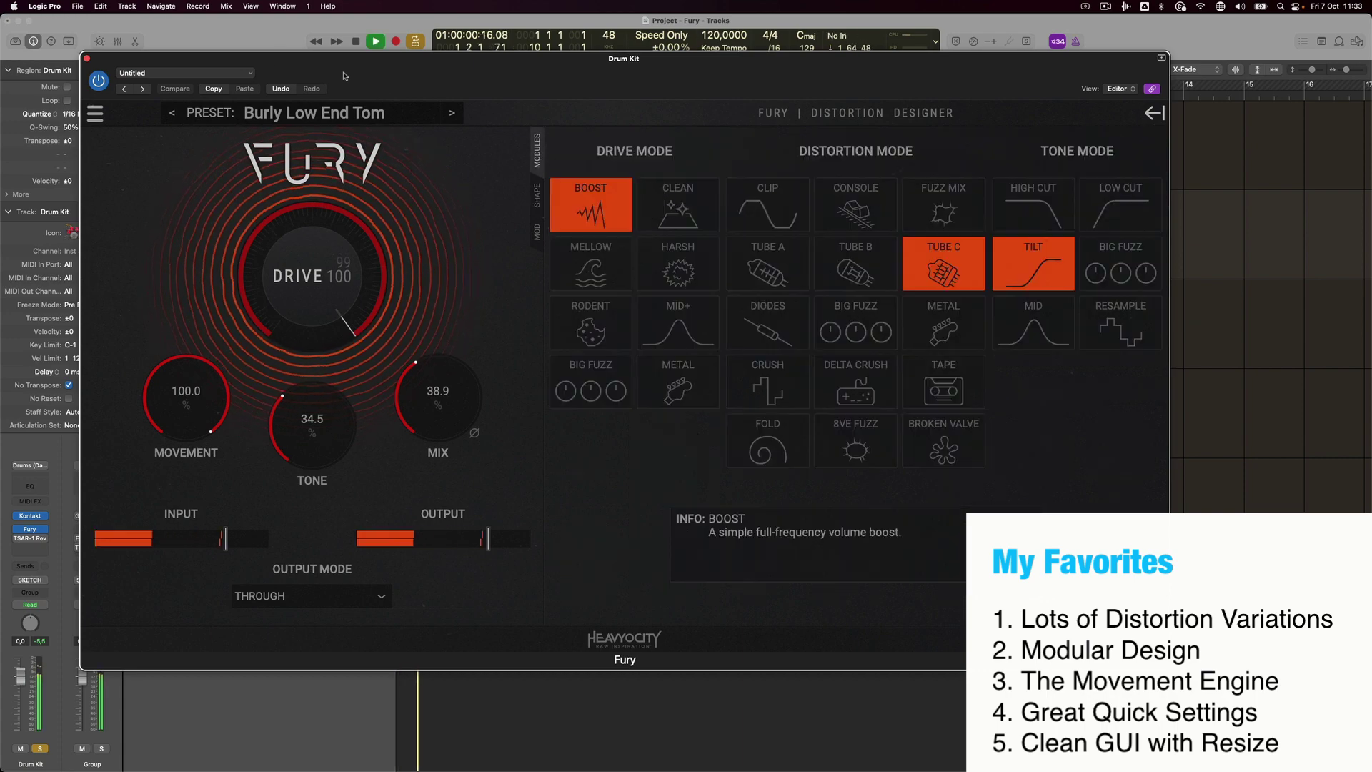
click(449, 116)
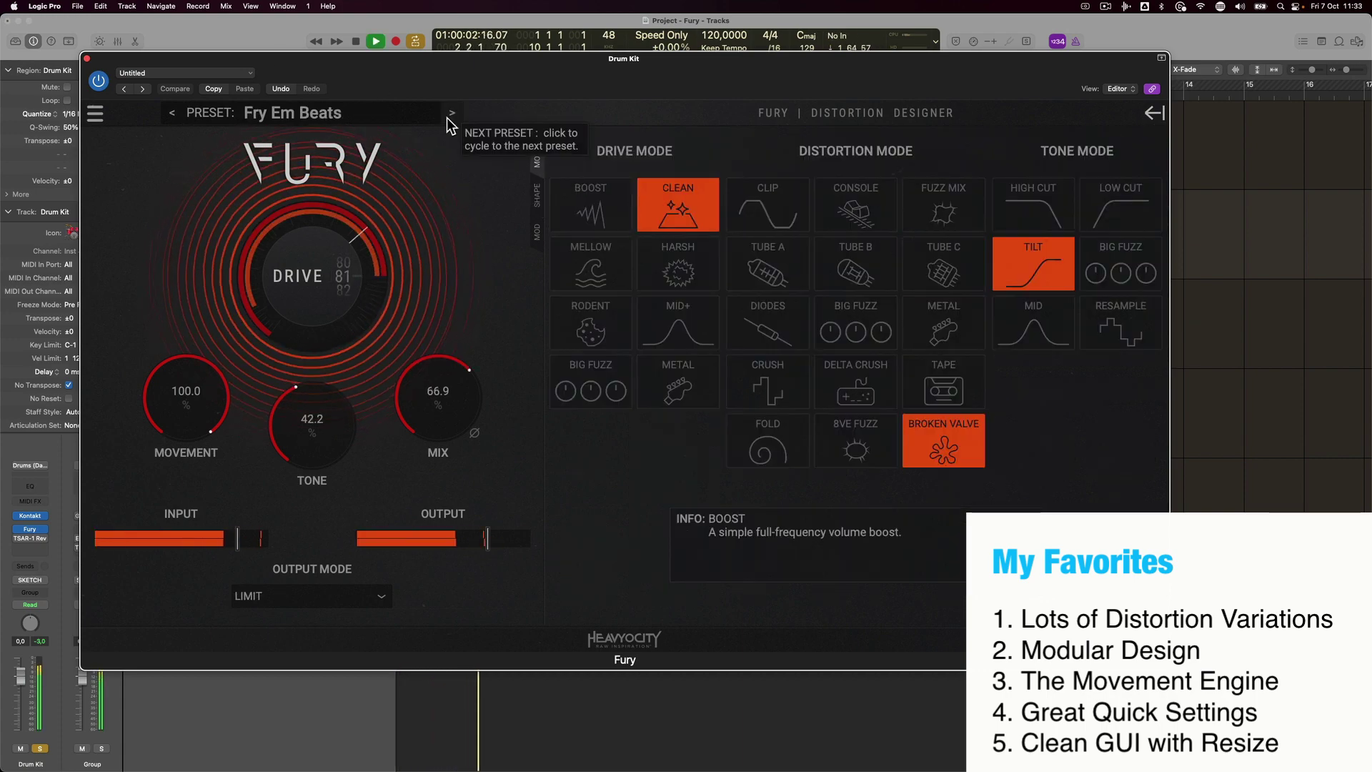
click(450, 123)
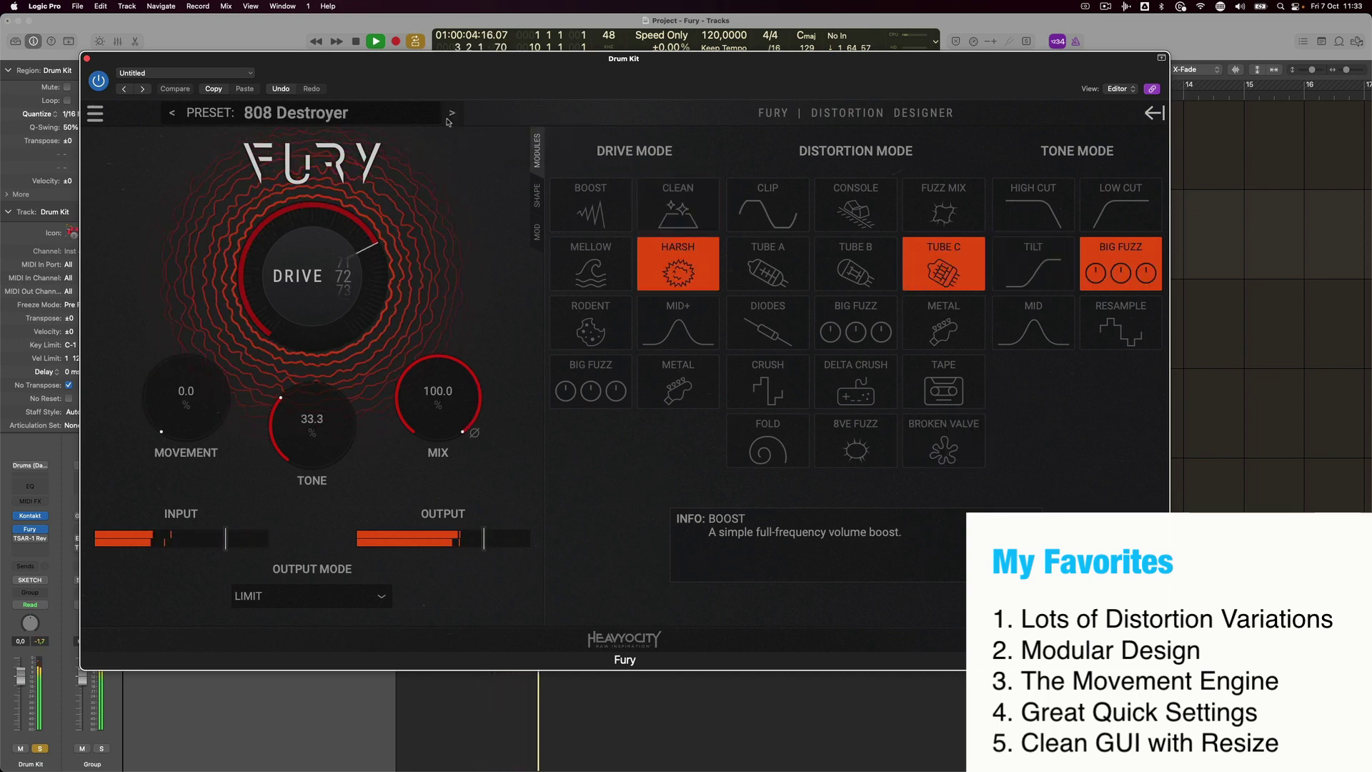
key(space)
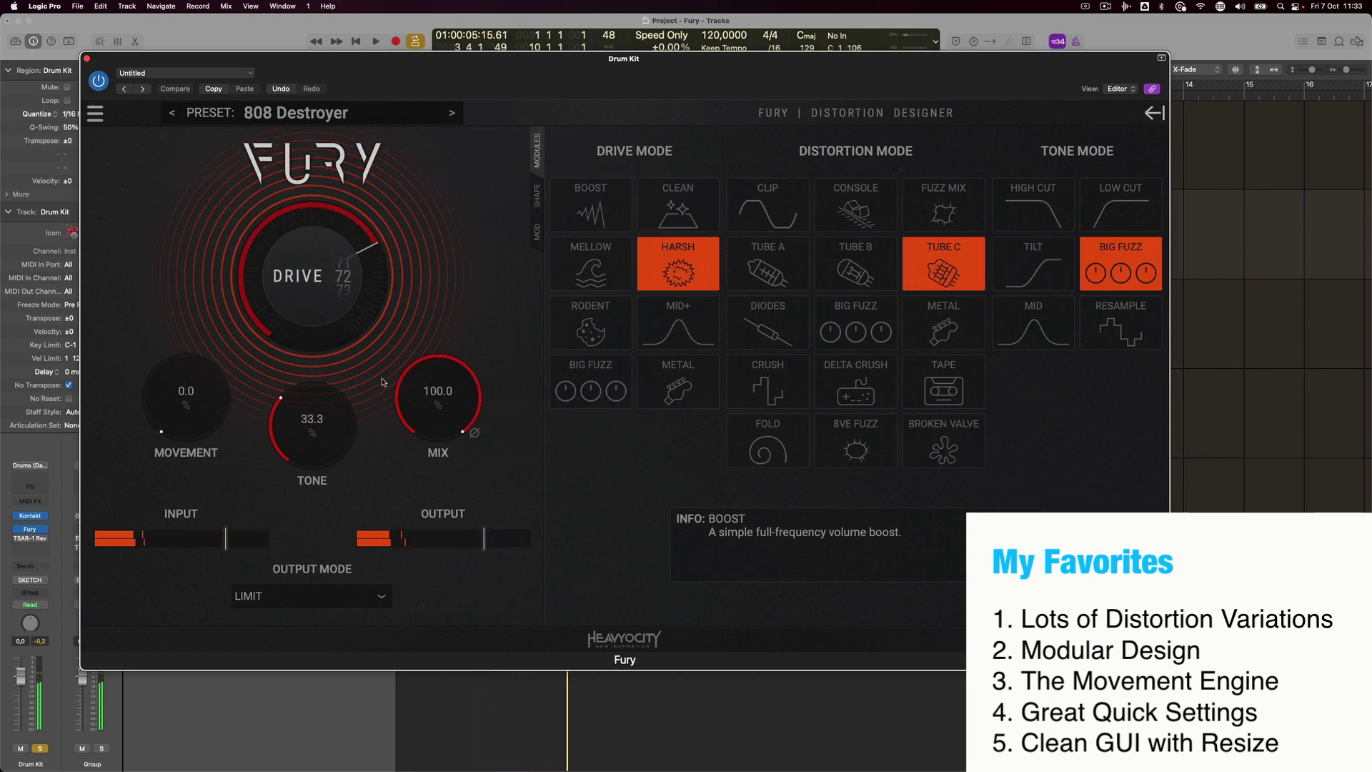
Set 808 Destroyer's Mix to 0% and raise it to about 24% during playback, with Tone at 37.4% and Movement at 37.9%.
drag(439, 404, 412, 627)
key(space)
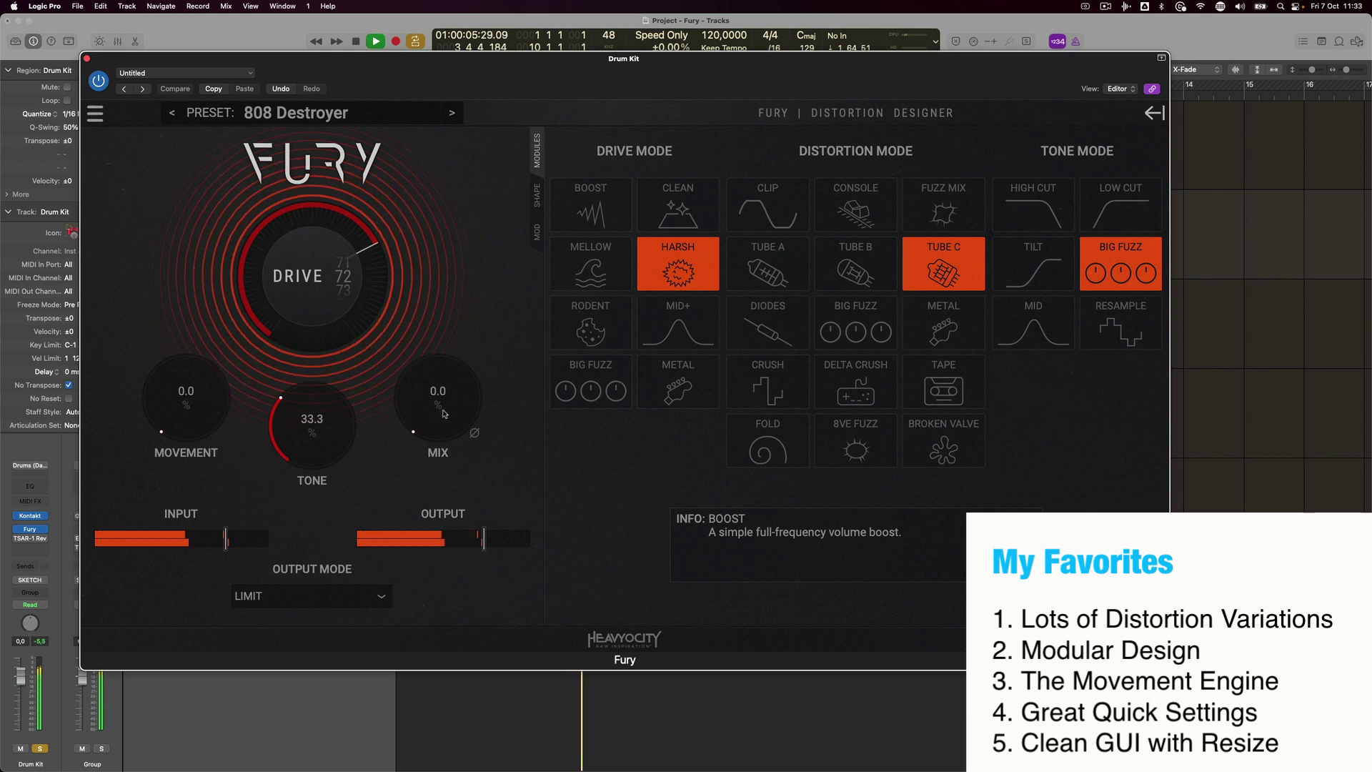
drag(439, 415, 448, 382)
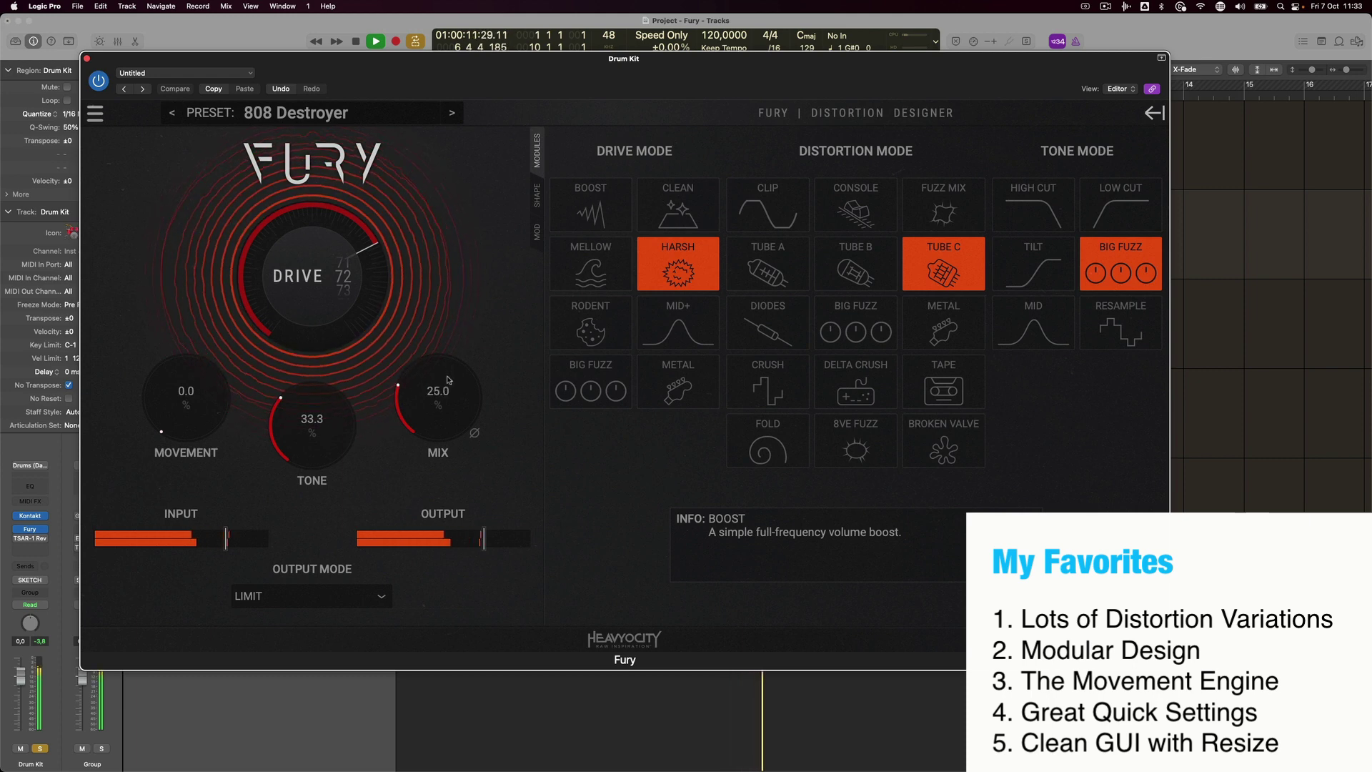
mouse_move(315, 423)
mouse_down()
mouse_move(339, 361)
mouse_move(328, 458)
mouse_move(327, 436)
mouse_up()
drag(182, 401, 179, 351)
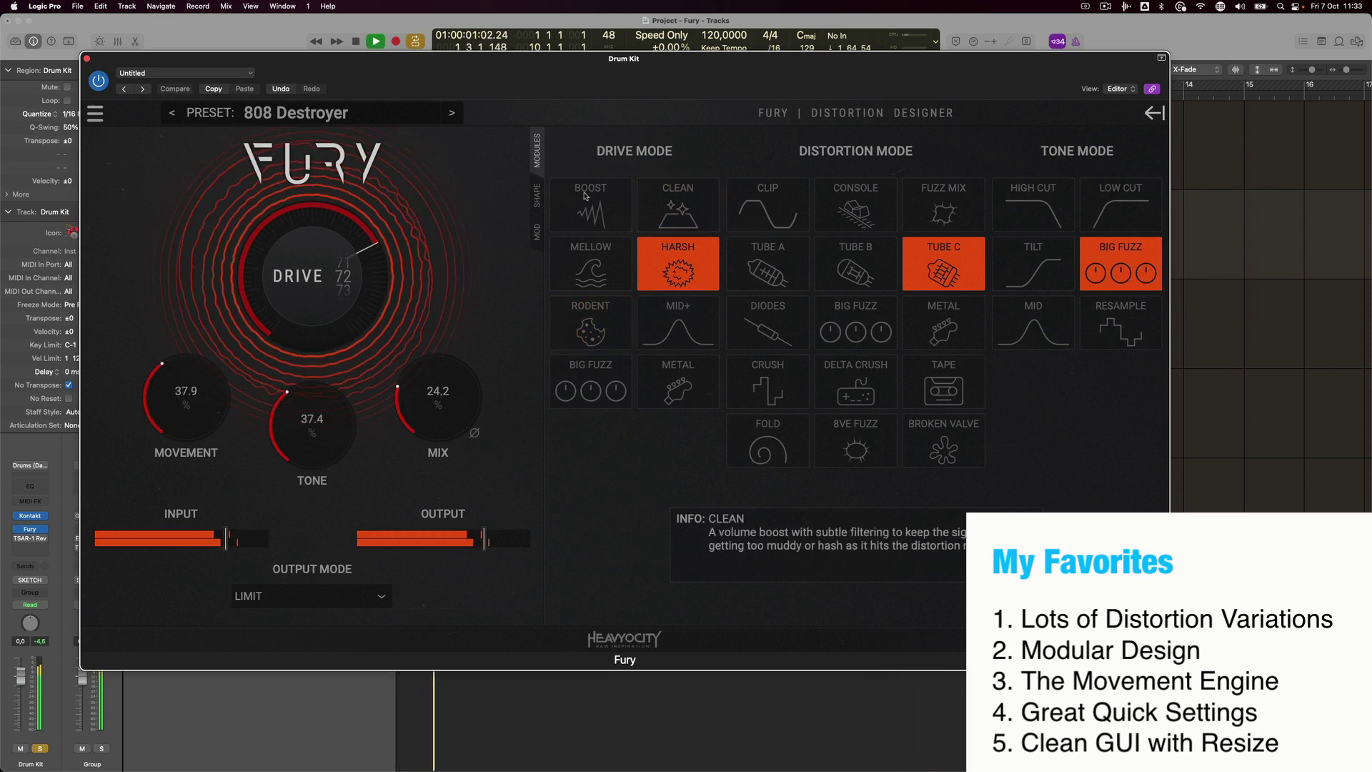
On the Shape page, lower the drums' input EQ High to 3.61 kHz, raise Low, and switch the EQ mode to Shelf during playback.
click(537, 194)
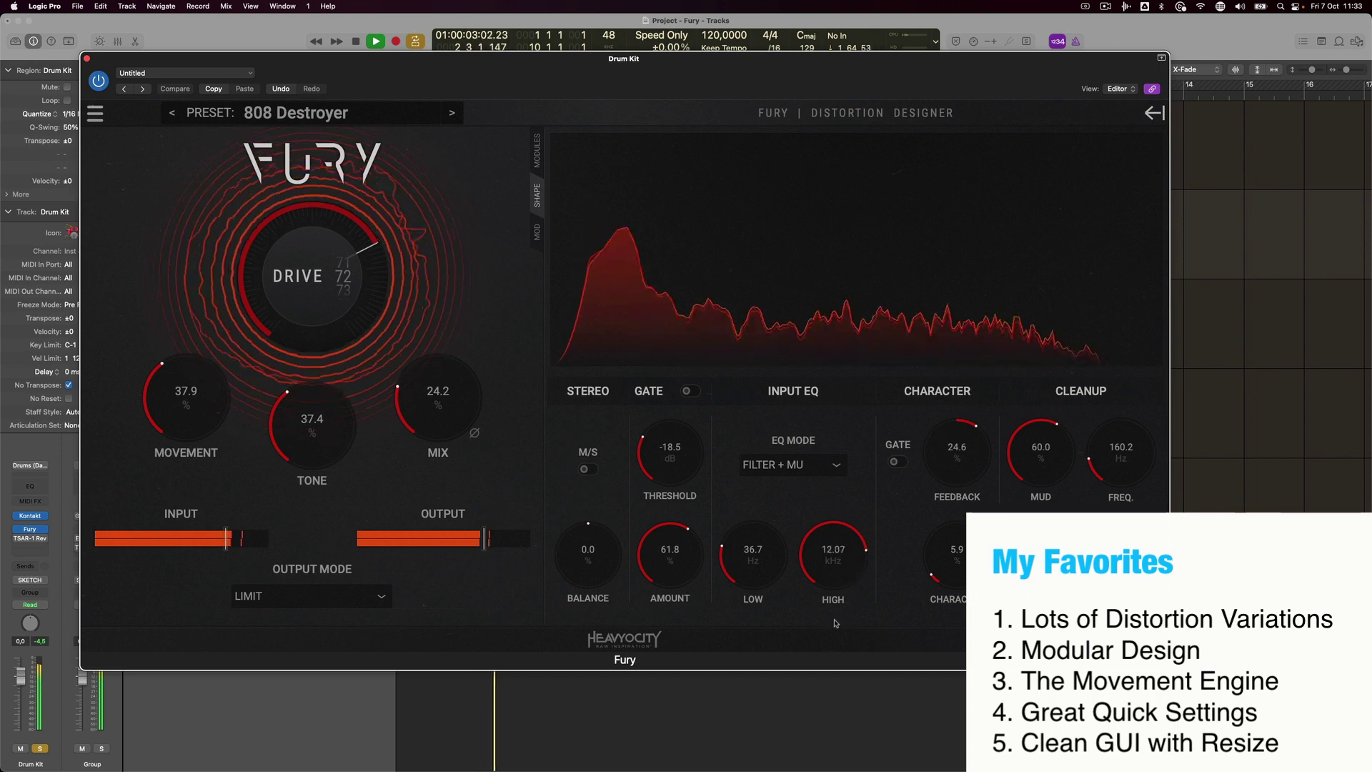
drag(834, 565, 833, 600)
drag(751, 572, 749, 545)
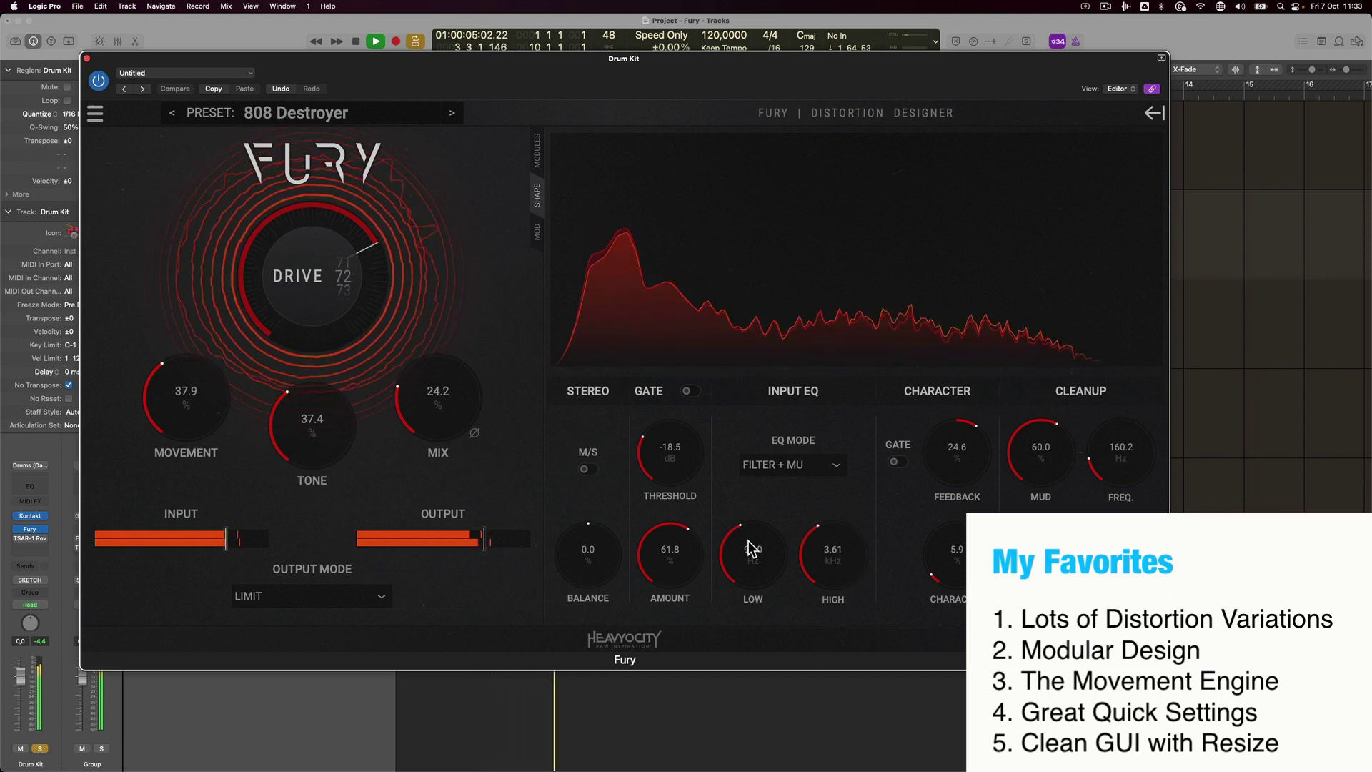
click(780, 464)
click(770, 486)
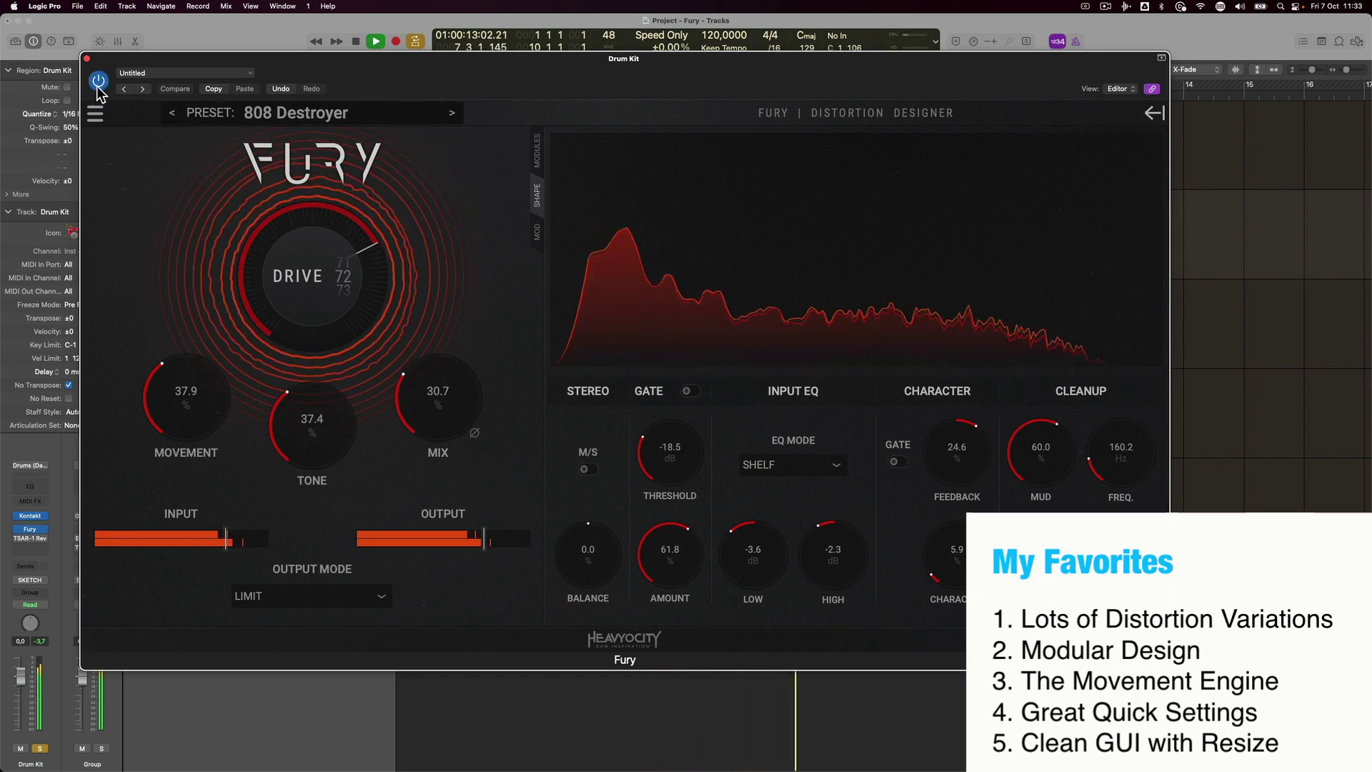
click(86, 58)
key(space)
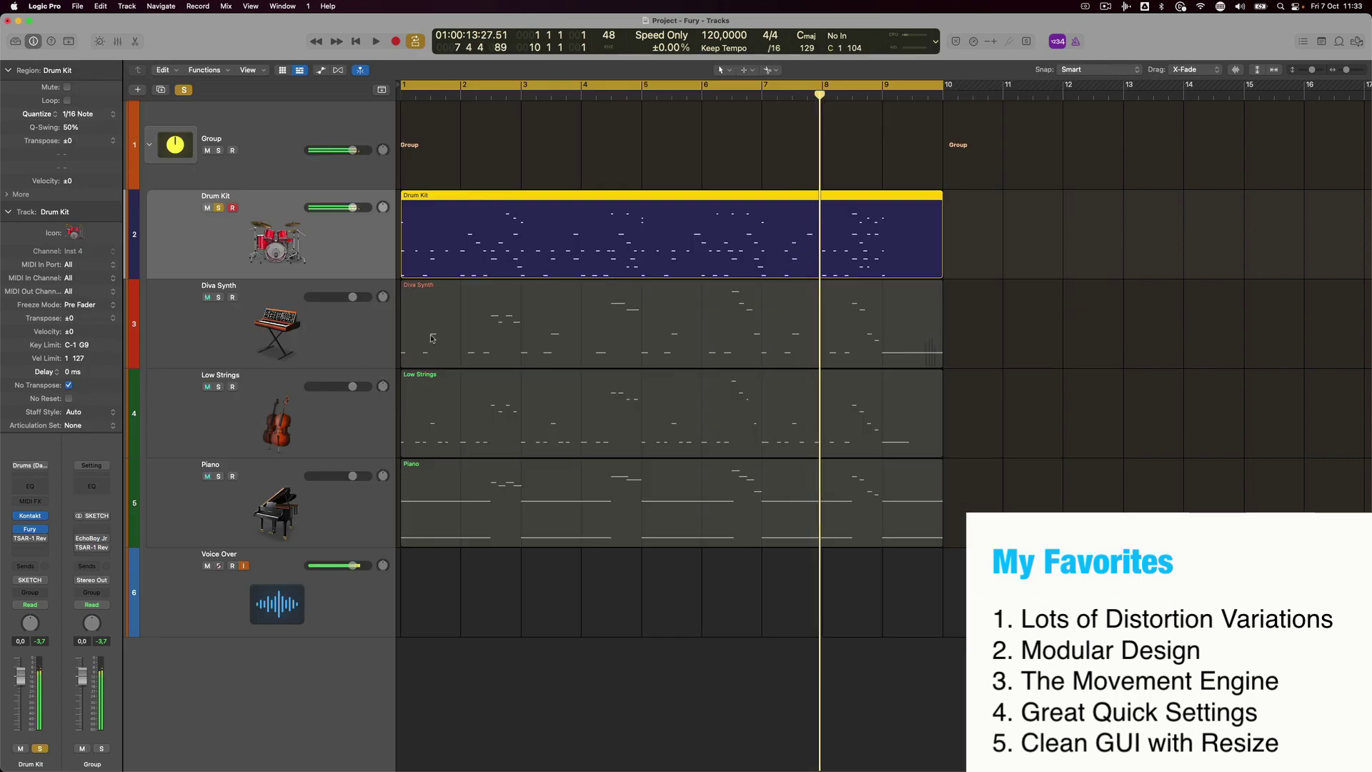
Reopen Fury on the Drum Kit from the song start and set Mix to 33.8% and Tone to 28.8% while checking playback.
key(Return)
double_click(370, 265)
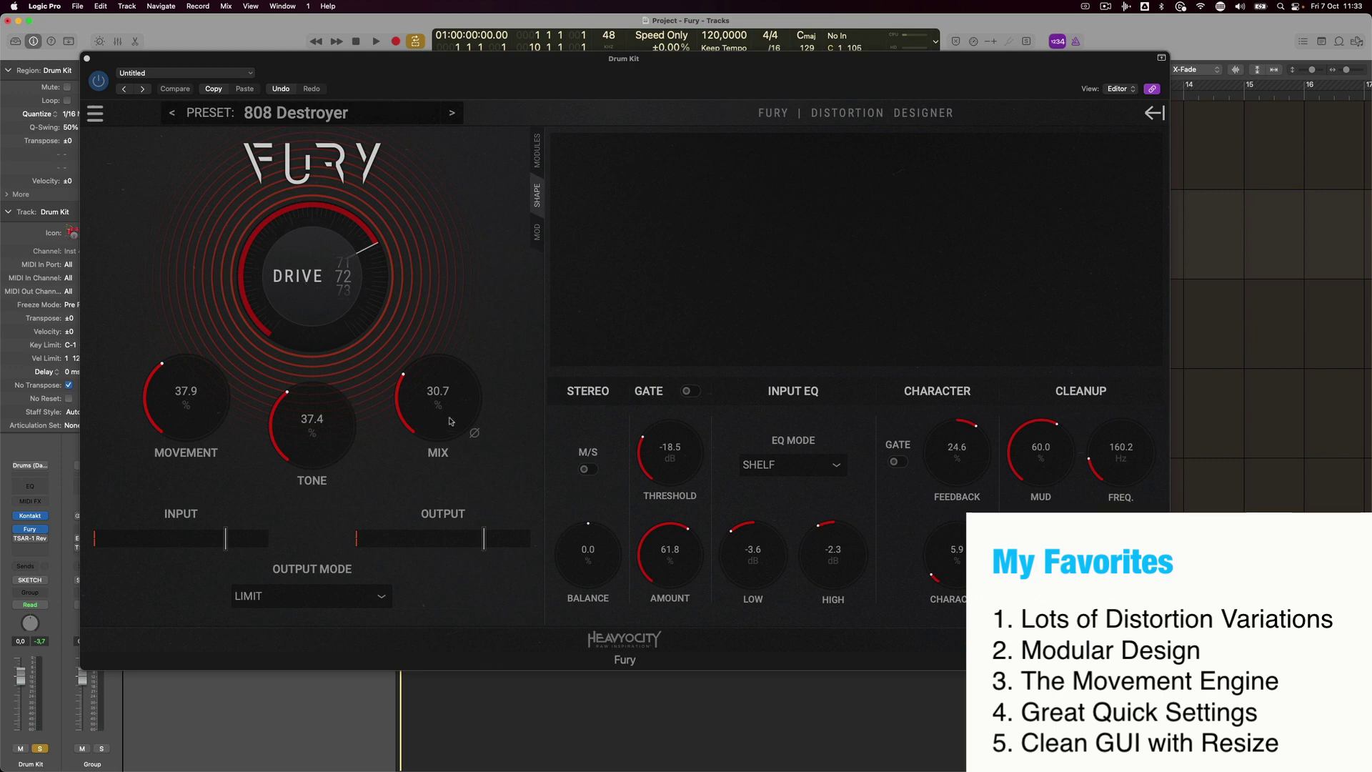
drag(450, 421, 440, 403)
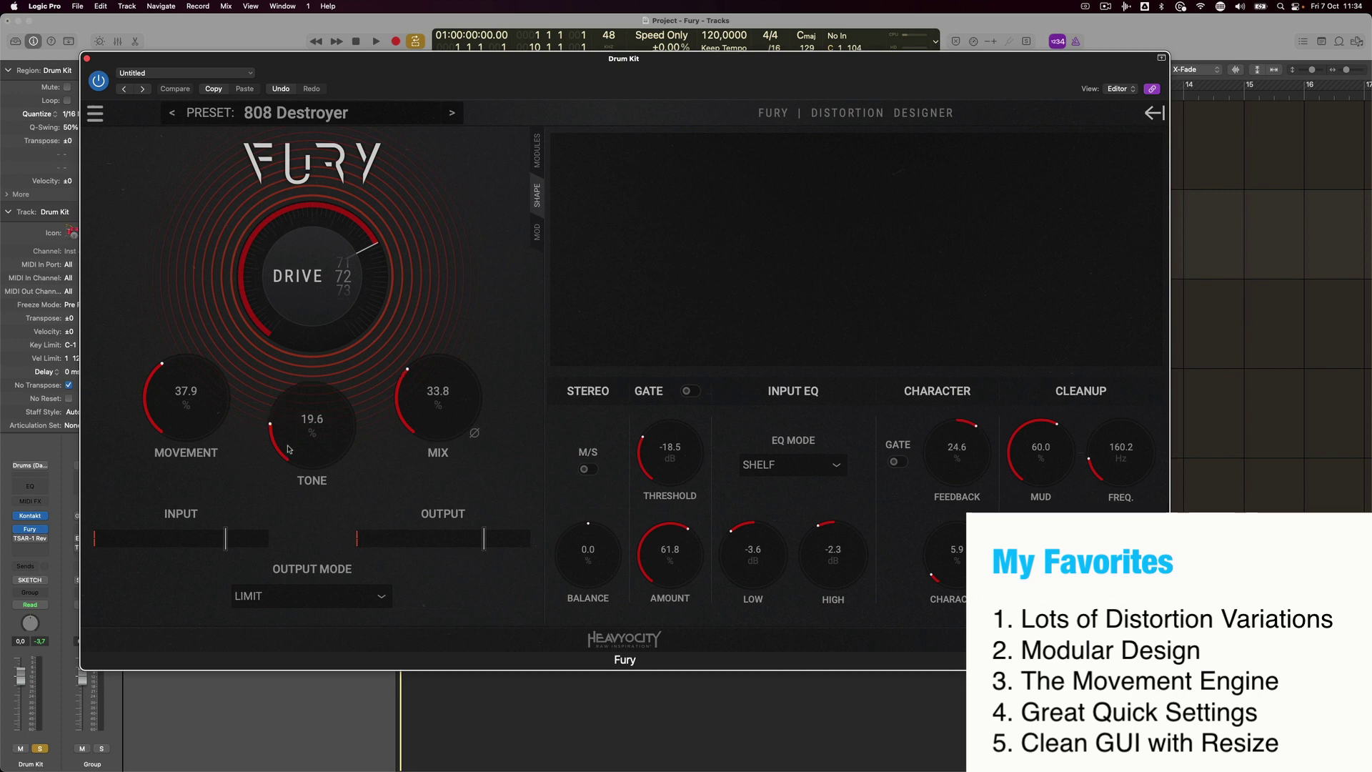
key(space)
drag(290, 449, 261, 446)
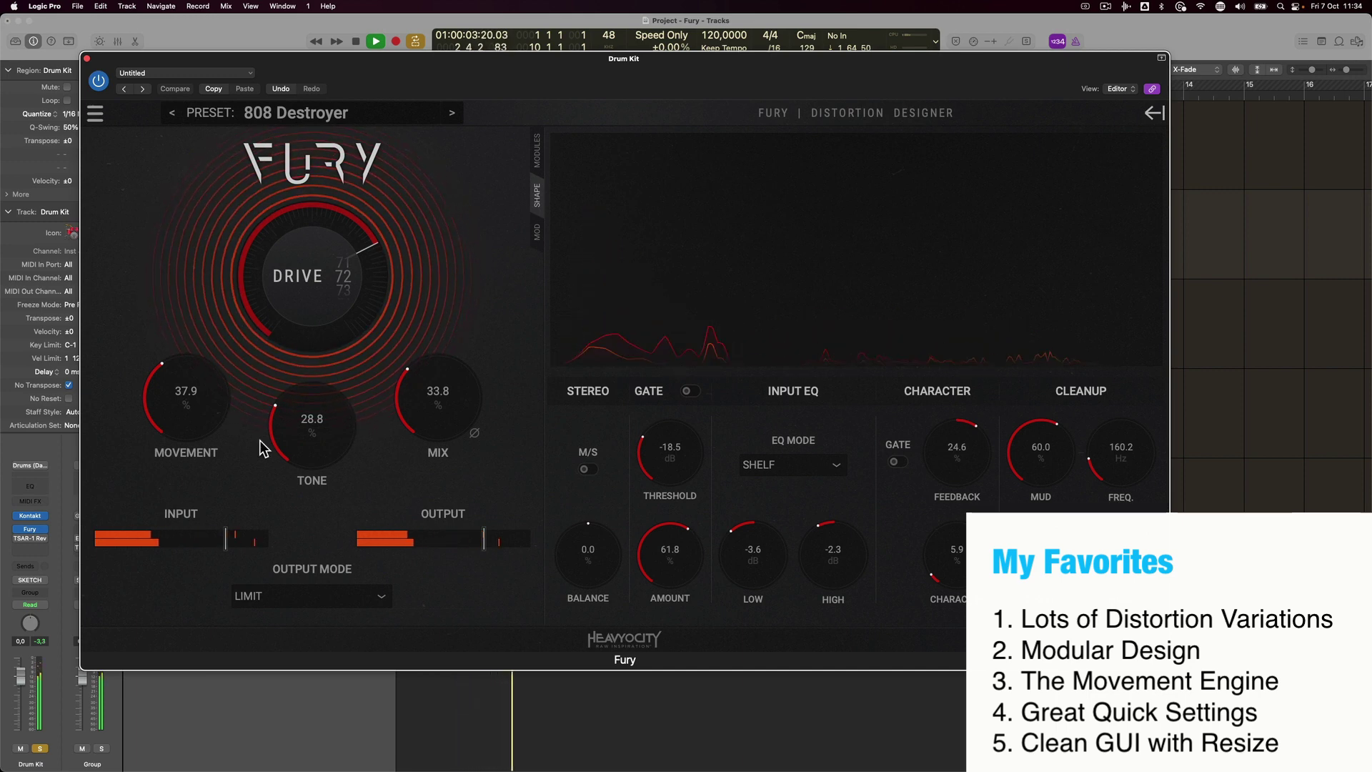
key(space)
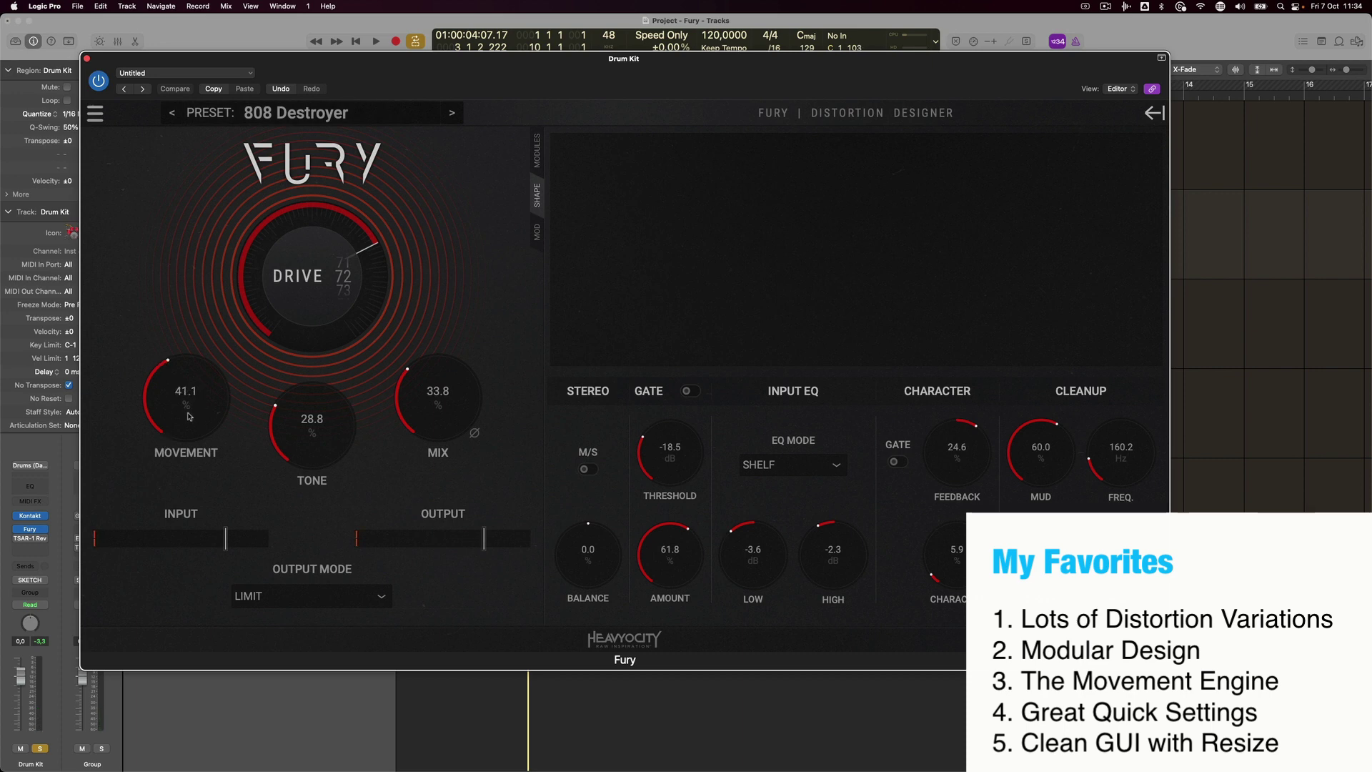
Reset Movement to 0% and raise it to 36.9% during drum playback, closing Fury and stopping at the end.
double_click(188, 417)
key(space)
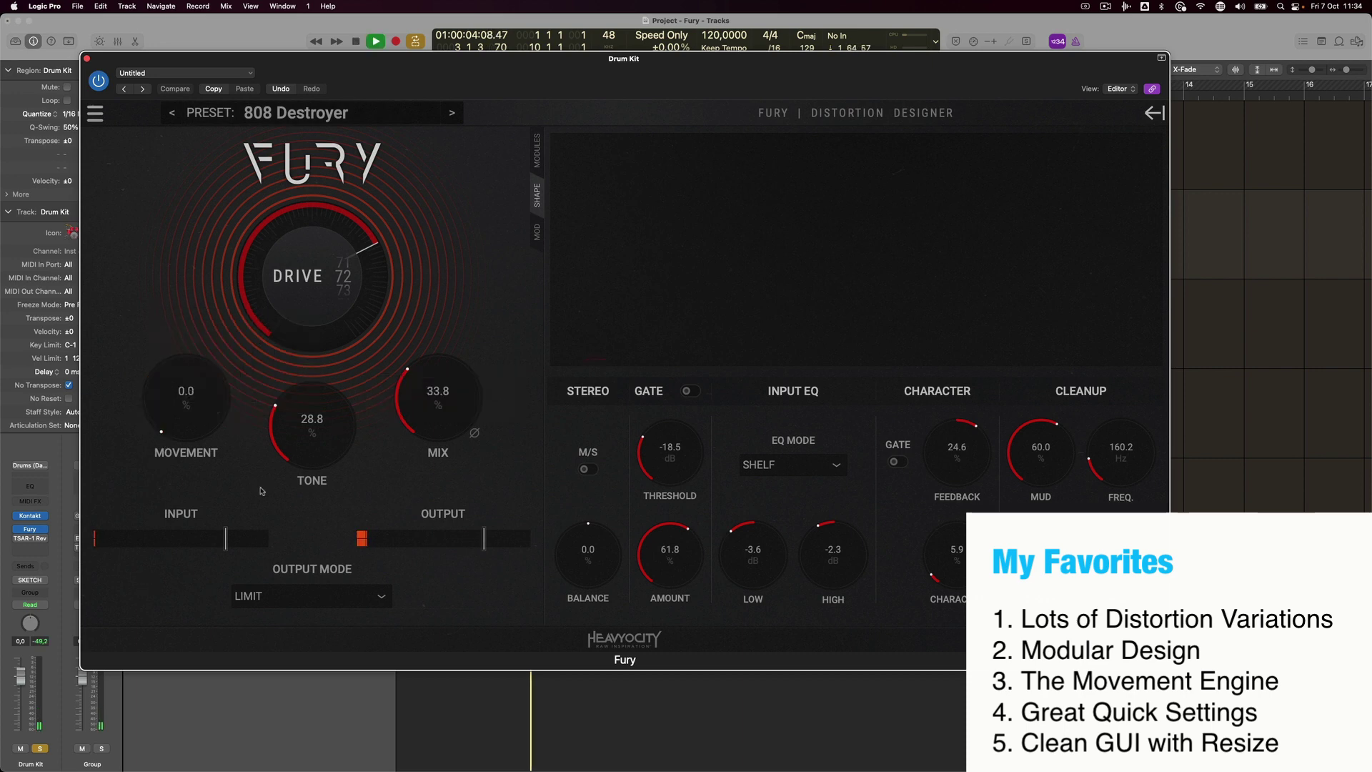
drag(185, 457, 183, 423)
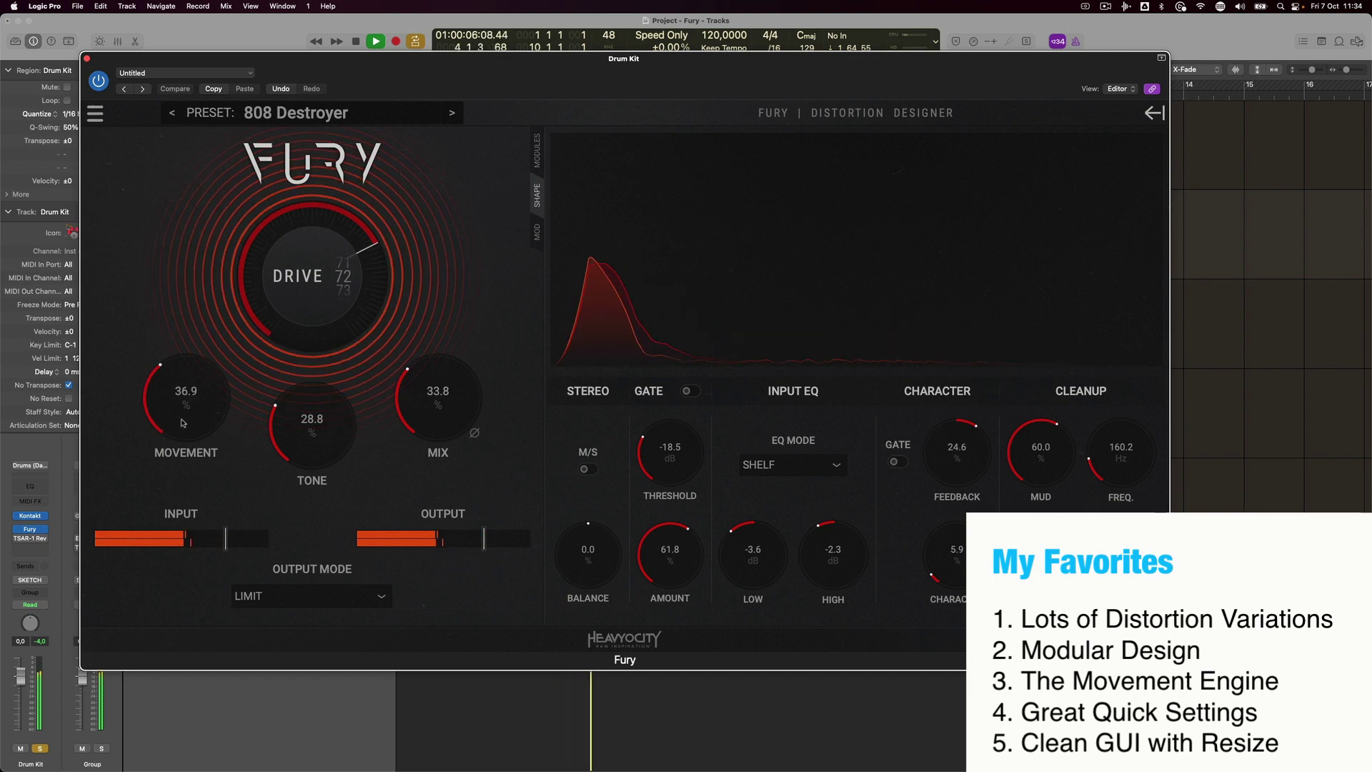
key(super+w)
key(space)
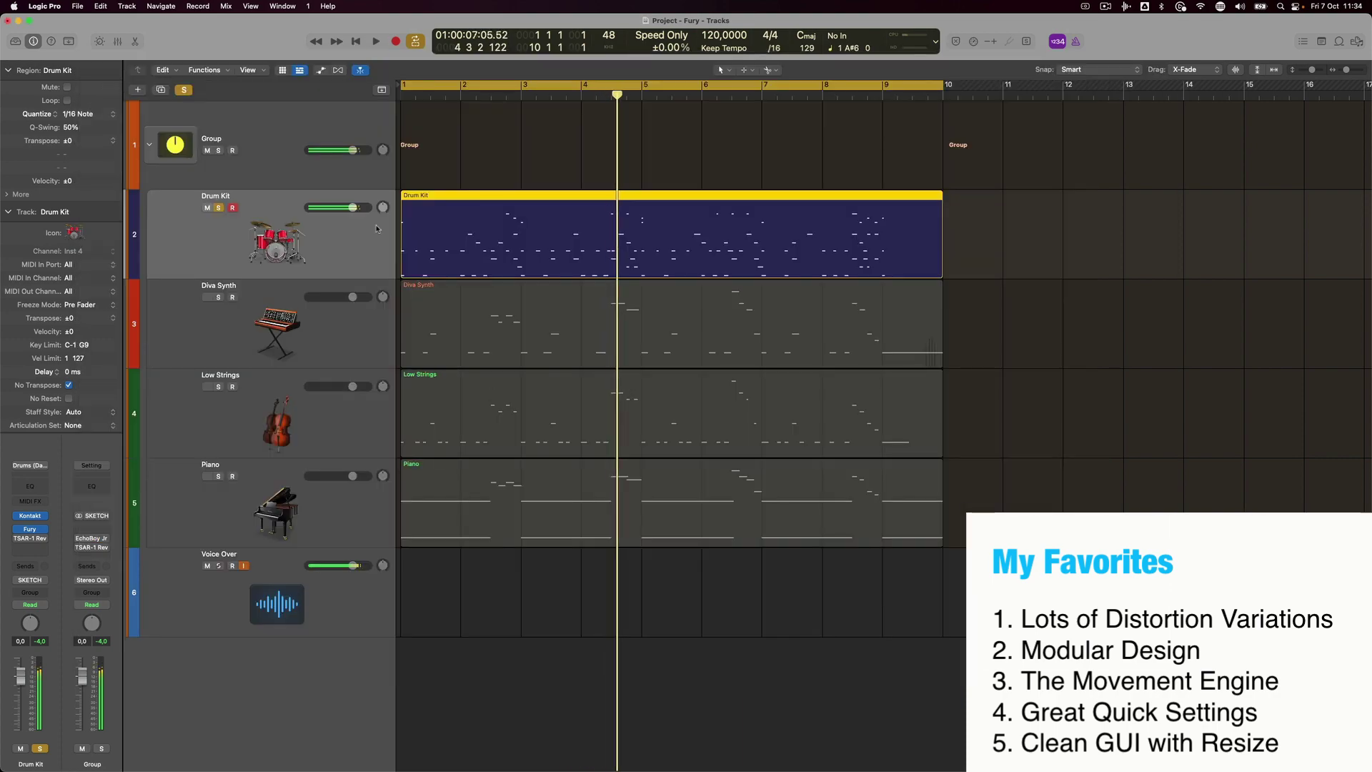
Unsolo the Drum Kit track, select the Diva Synth track and return the playhead to the start.
click(220, 208)
click(298, 350)
key(Return)
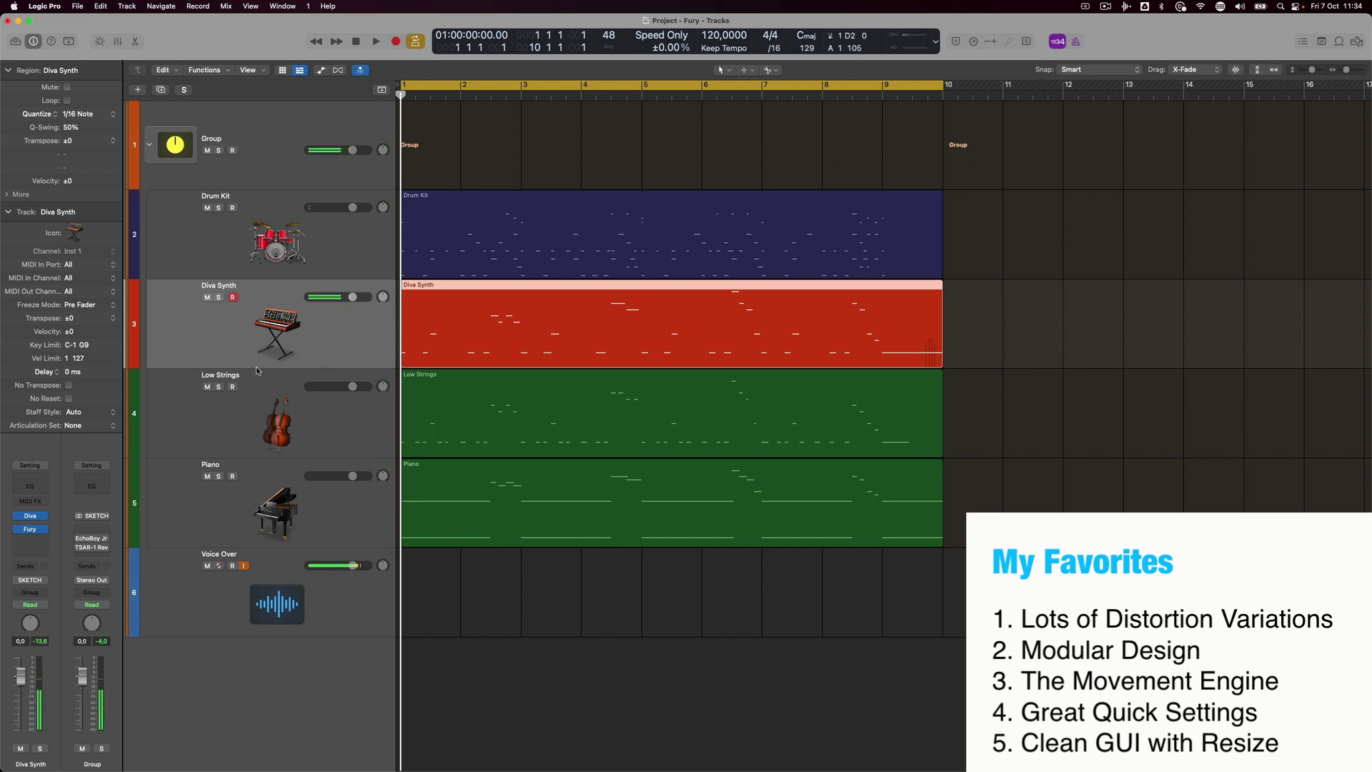
Set the filter resonance in the Diva synth to 15.00 and close its window.
click(30, 516)
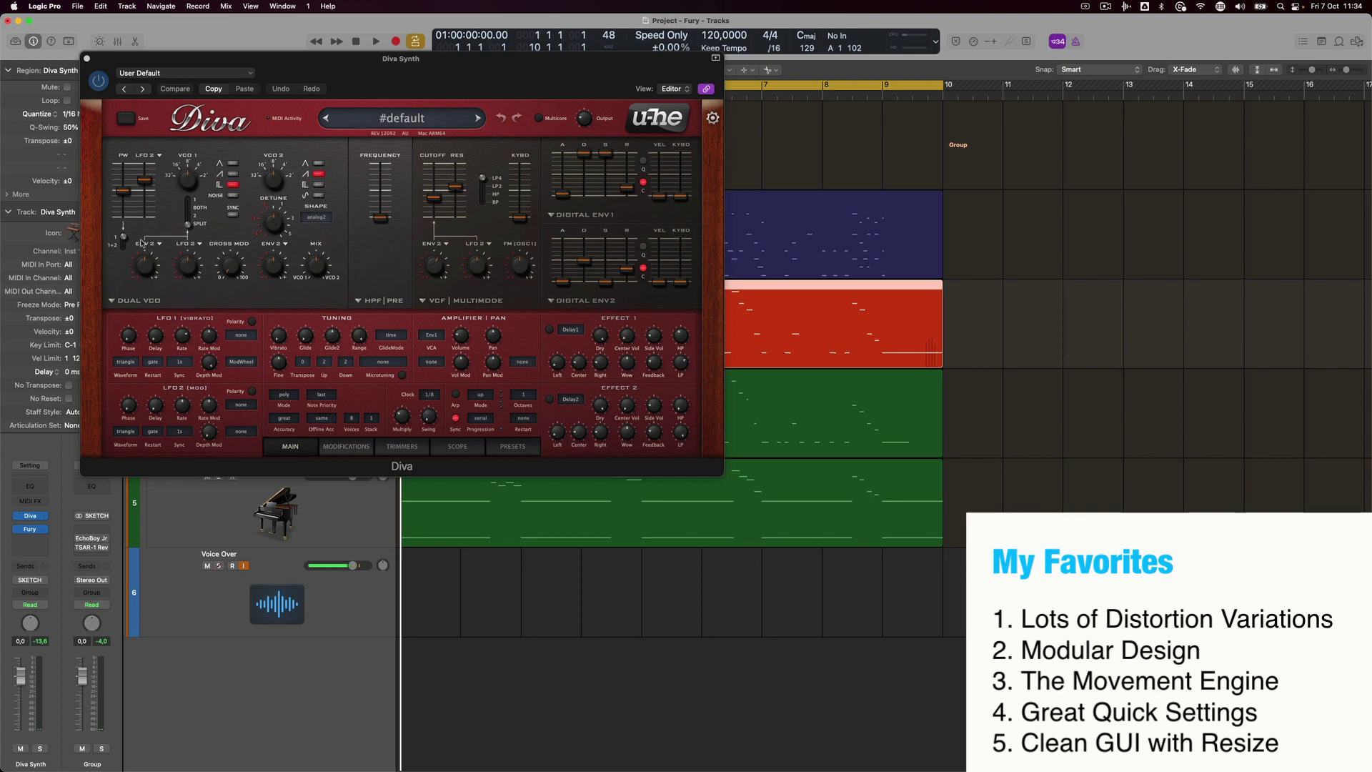
click(461, 205)
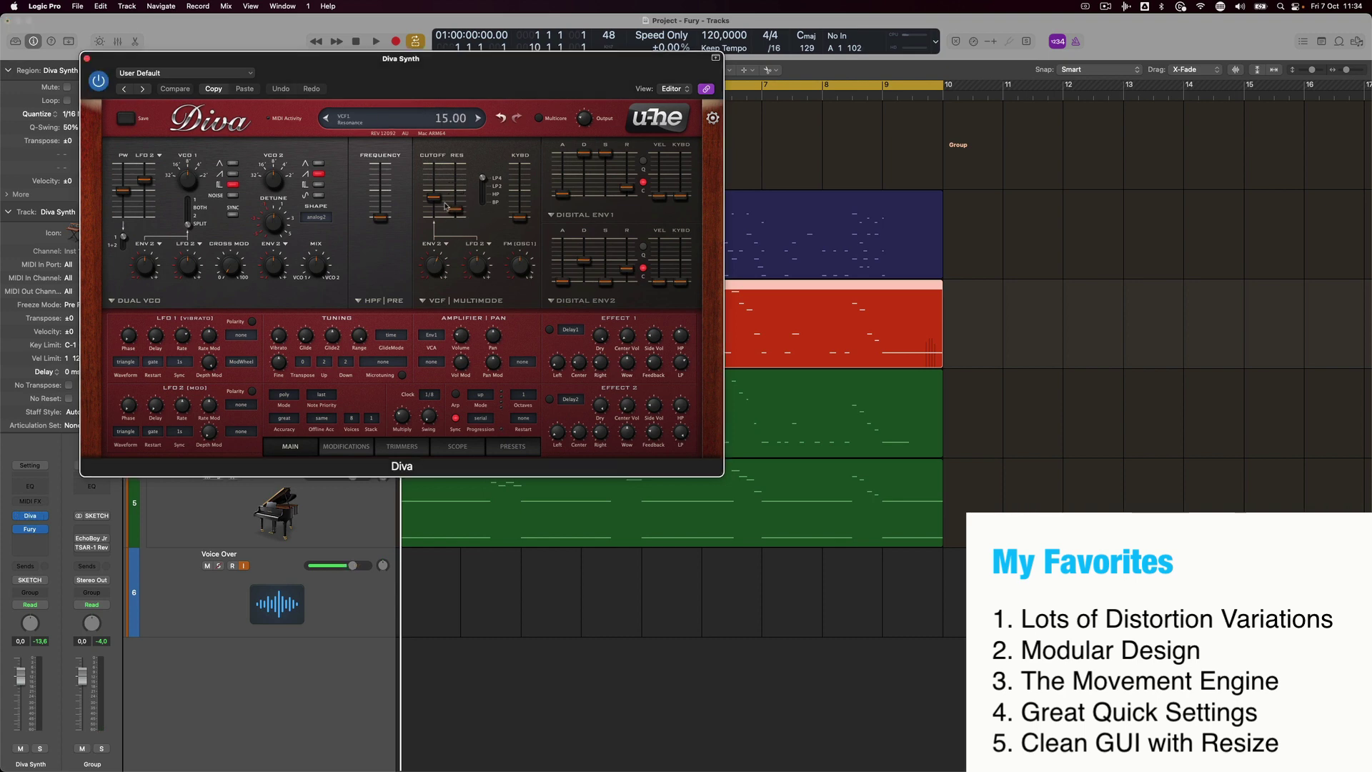
click(31, 517)
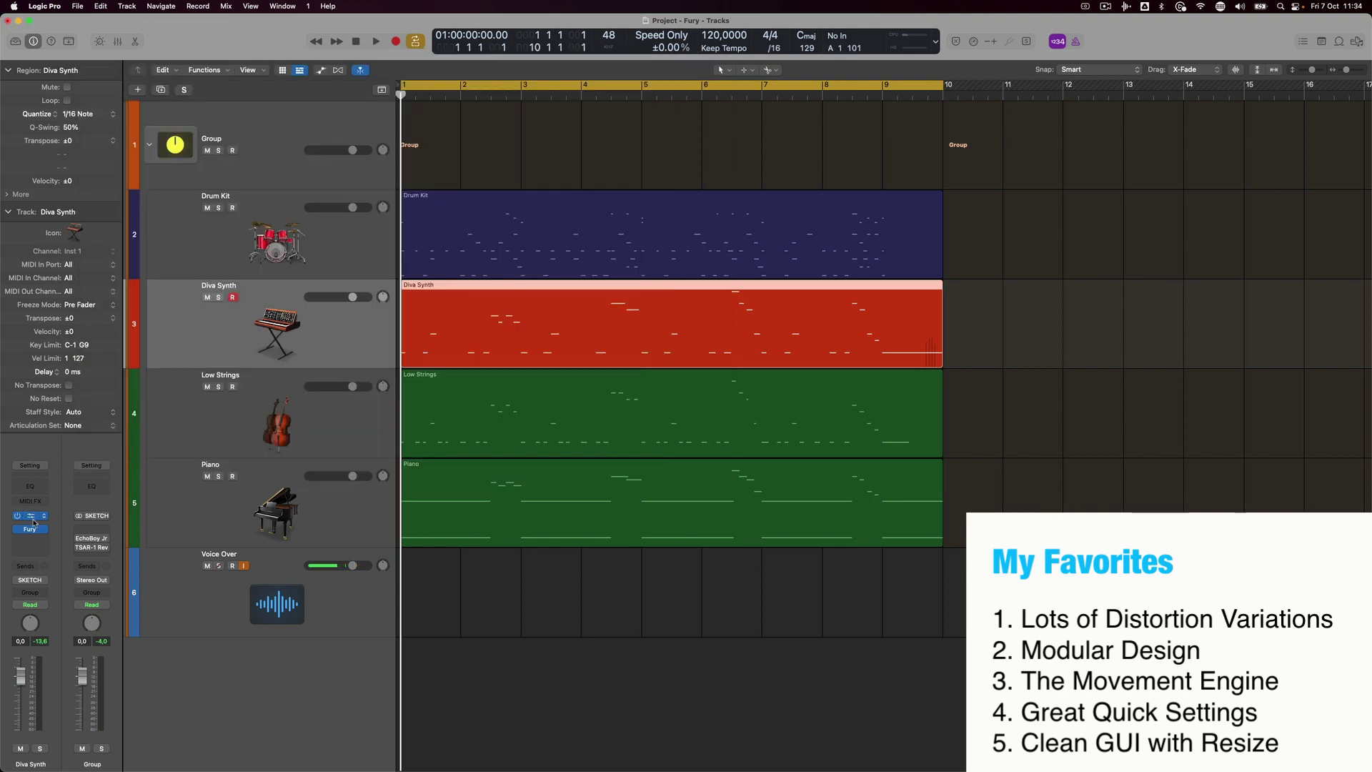
Bypass Fury on the Diva Synth track to hear the dry synth and bring the Fury window back up.
click(31, 529)
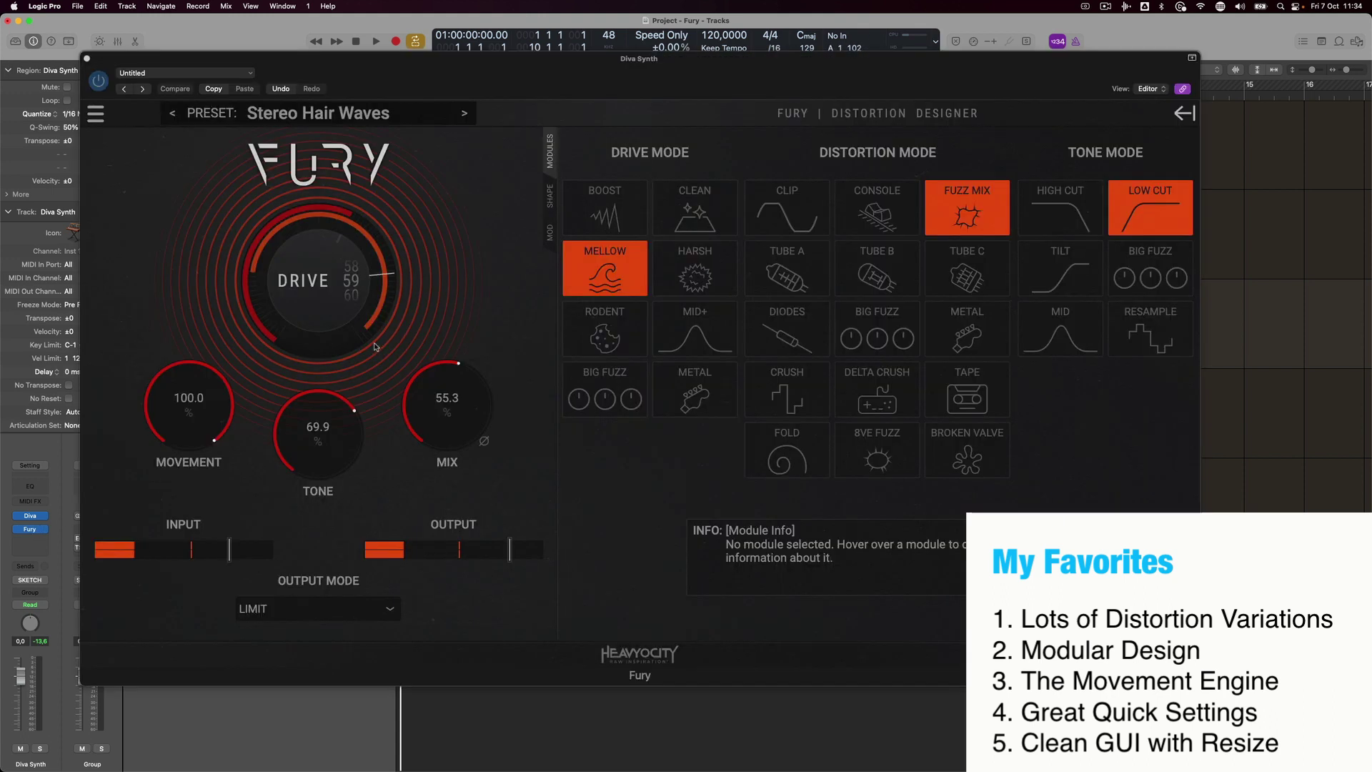
click(102, 58)
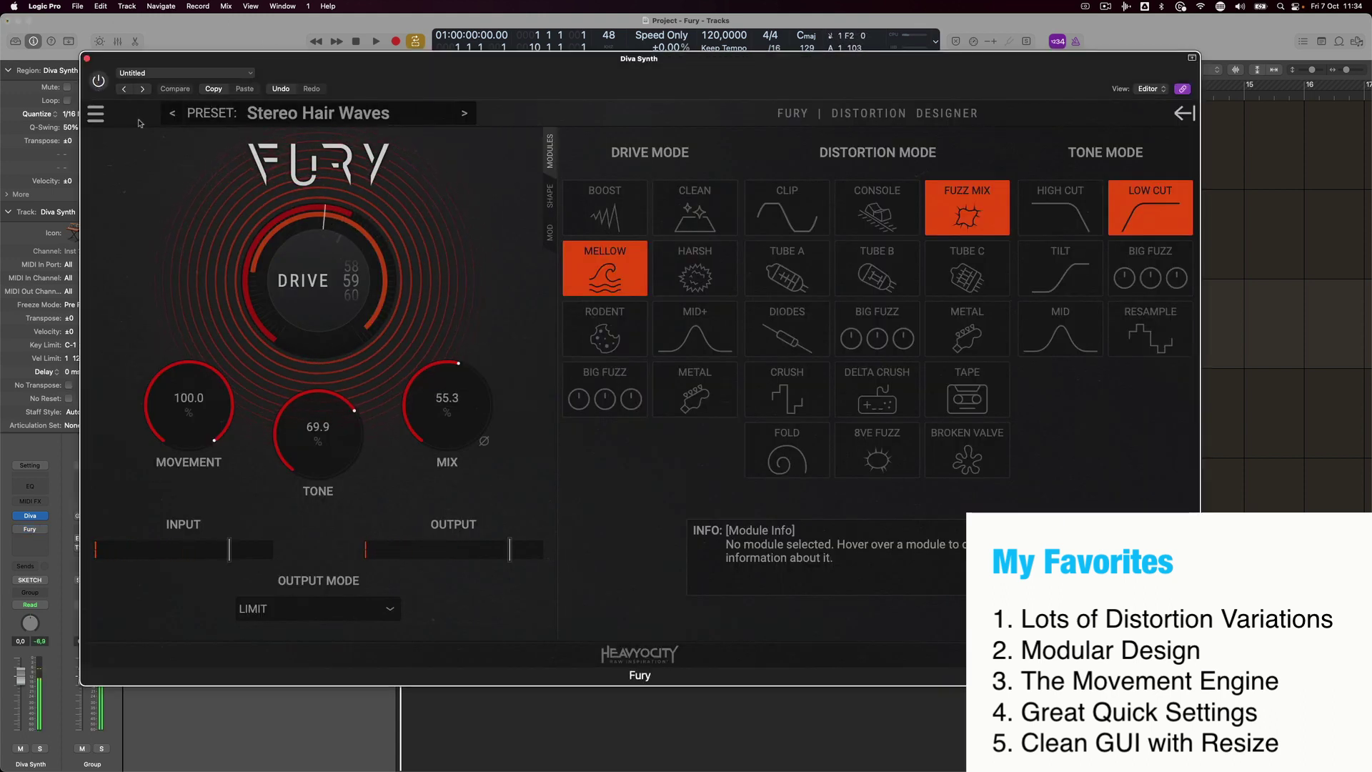
key(super+w)
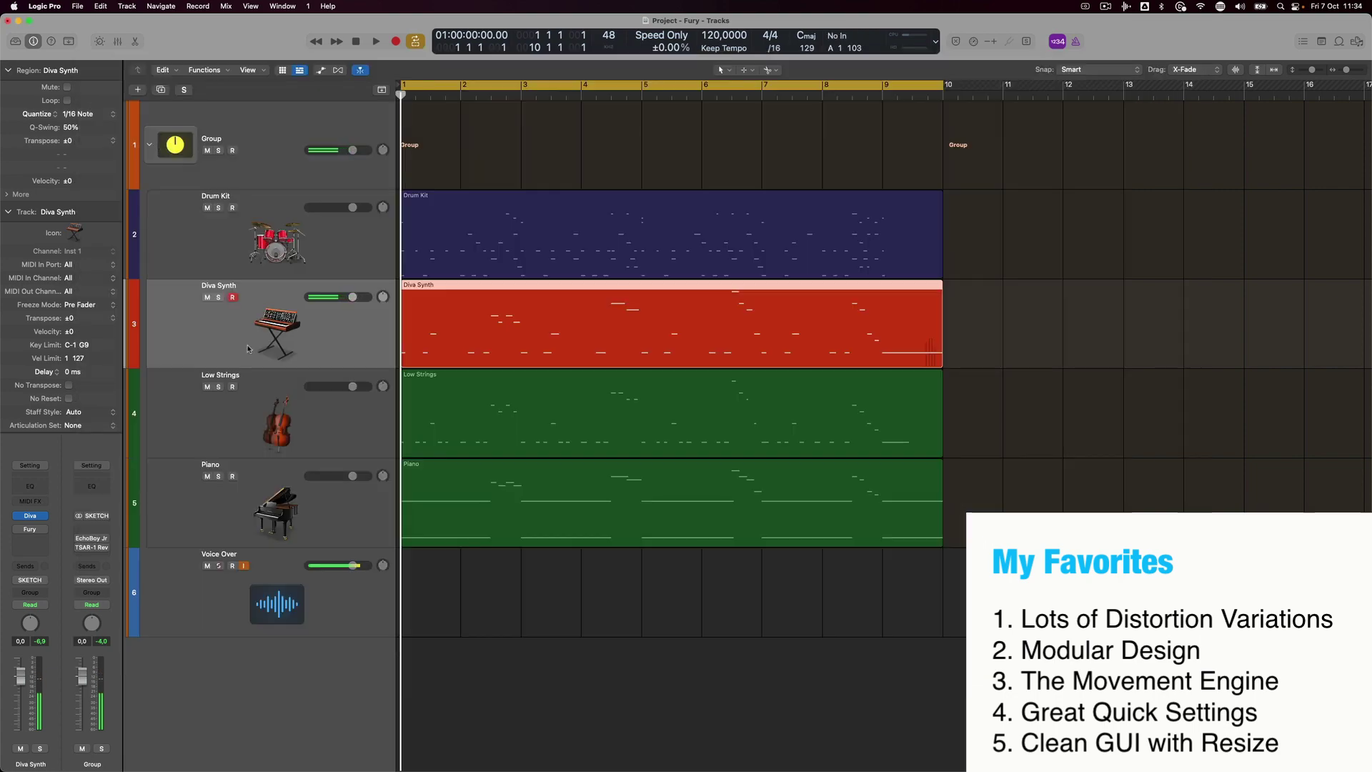
click(221, 239)
click(217, 339)
key(v)
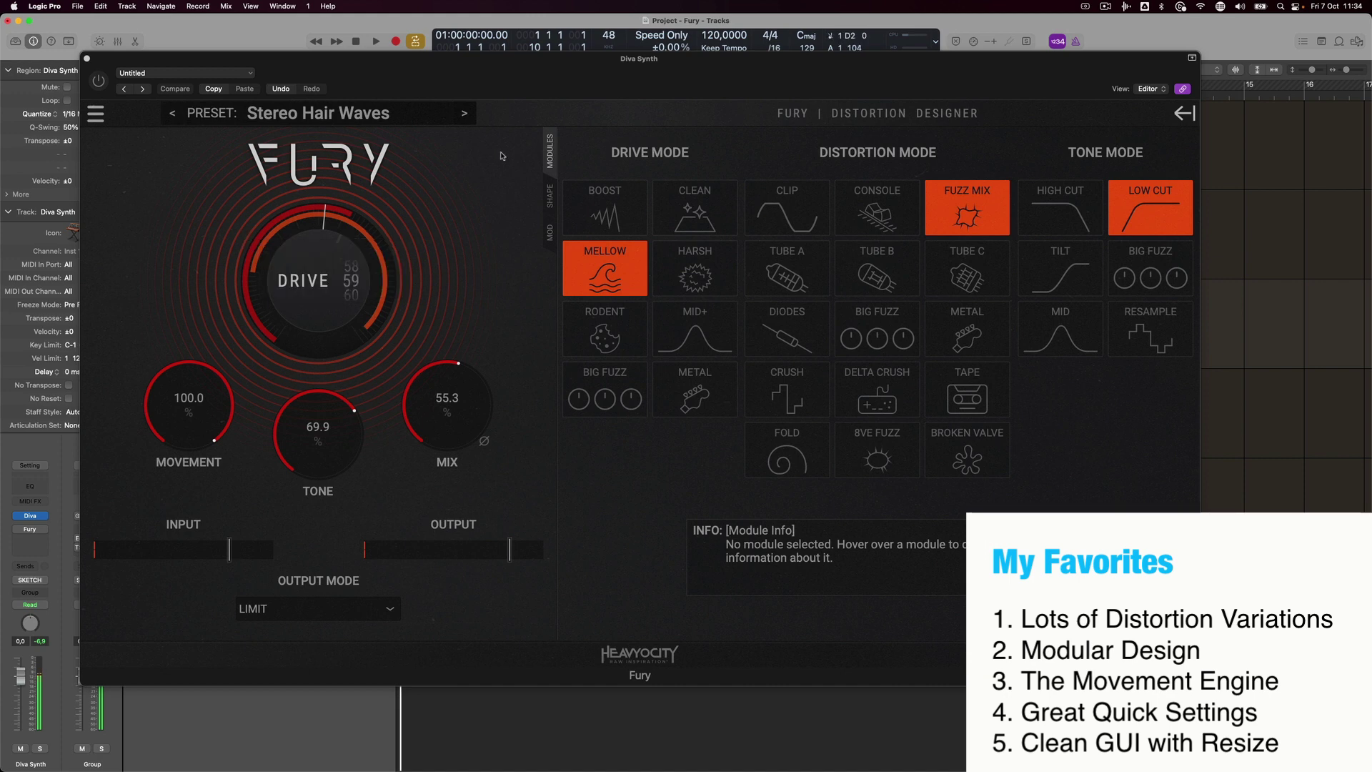
Re-enable Fury with the Clean drive and Tube B distortion modules and Drive at 100, and reposition its window.
click(606, 209)
click(705, 228)
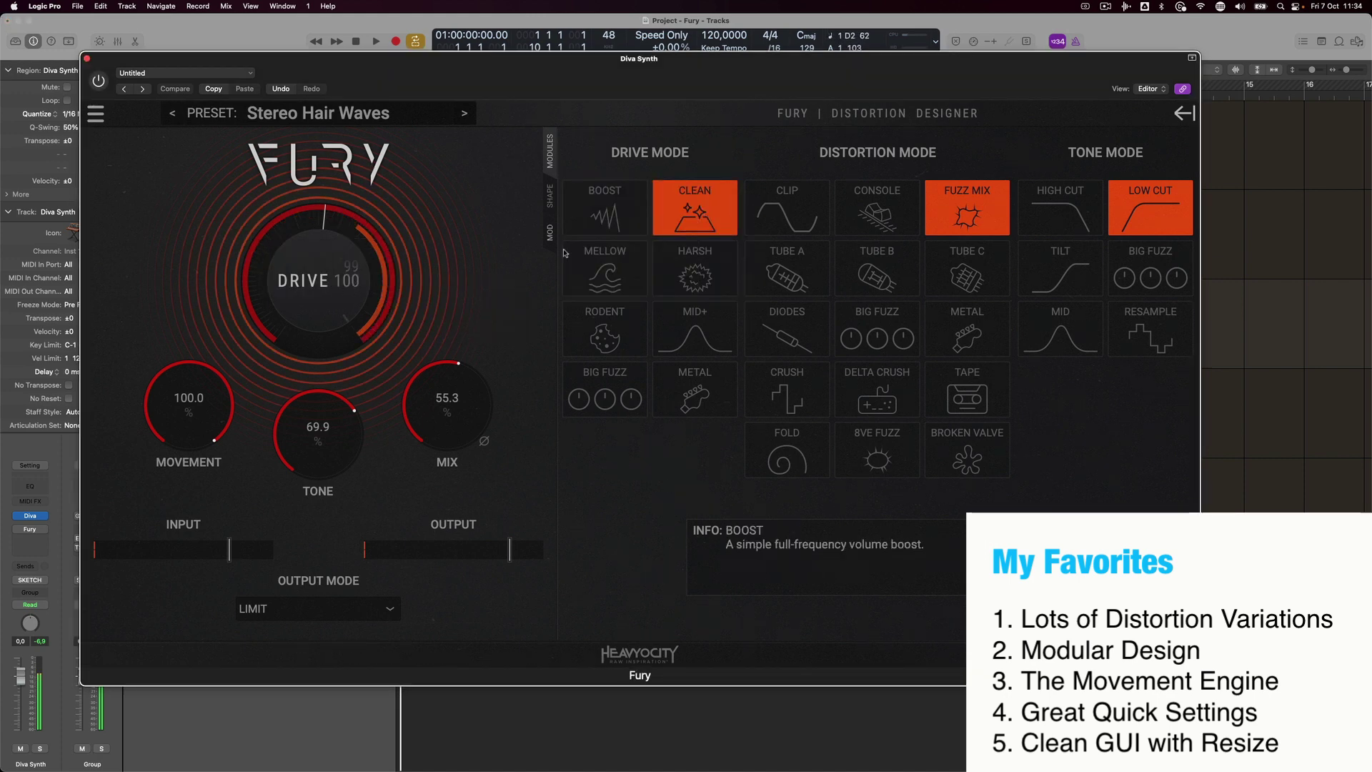
click(965, 270)
click(882, 261)
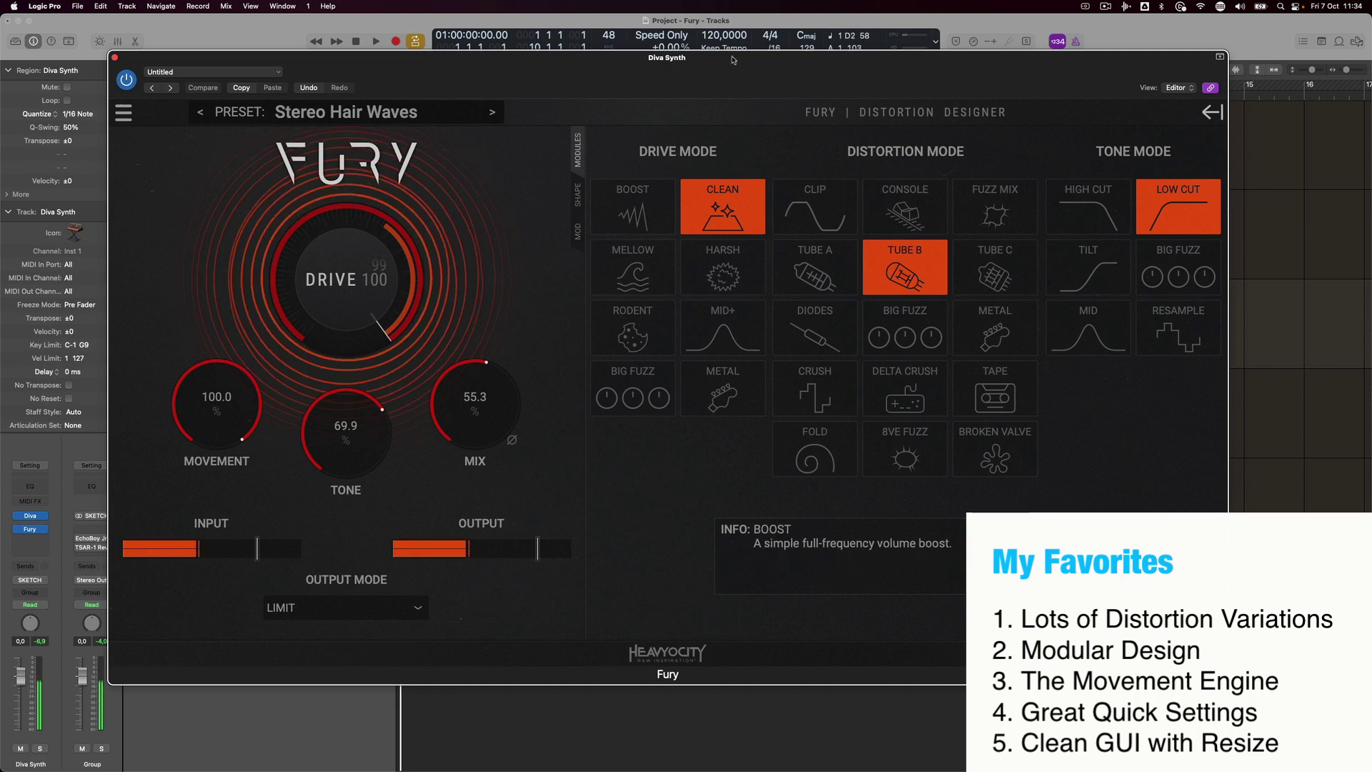
drag(733, 58, 691, 74)
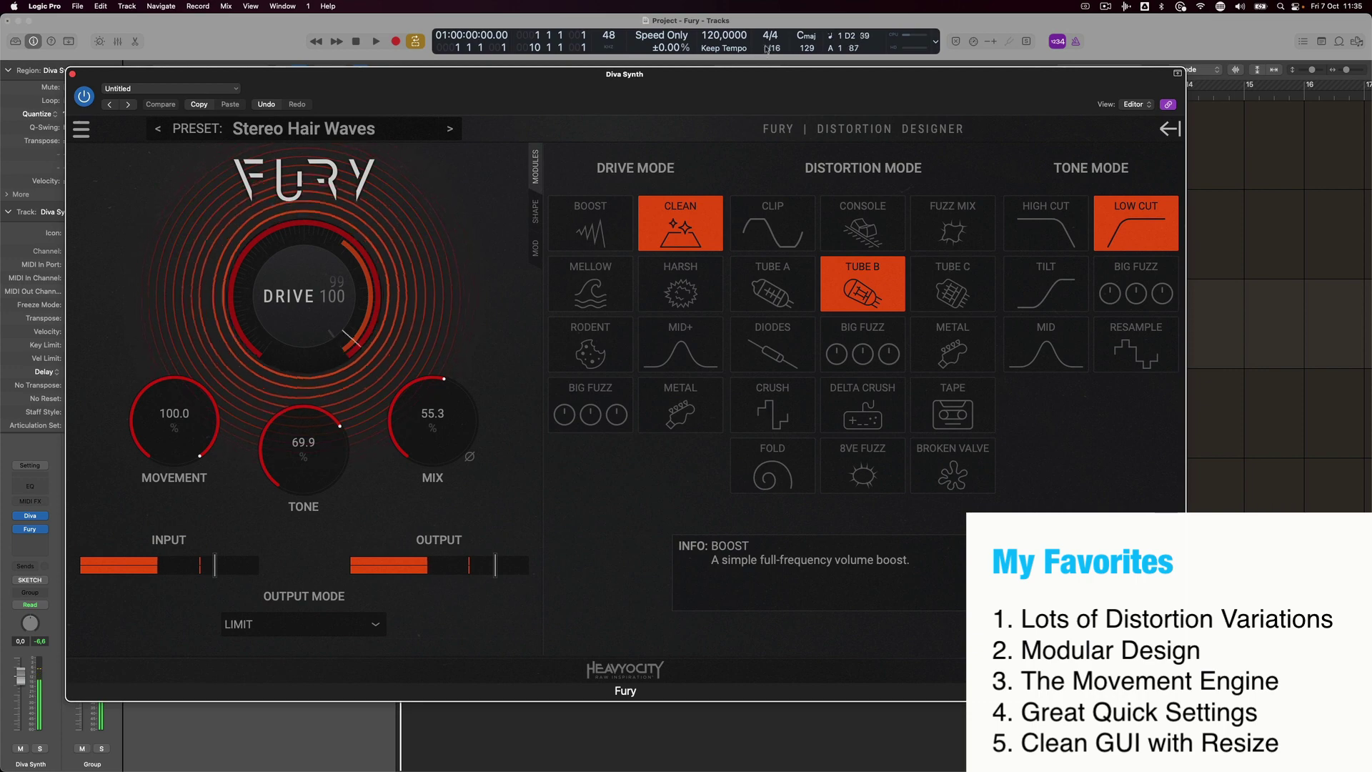
drag(680, 100, 689, 104)
click(677, 299)
click(689, 227)
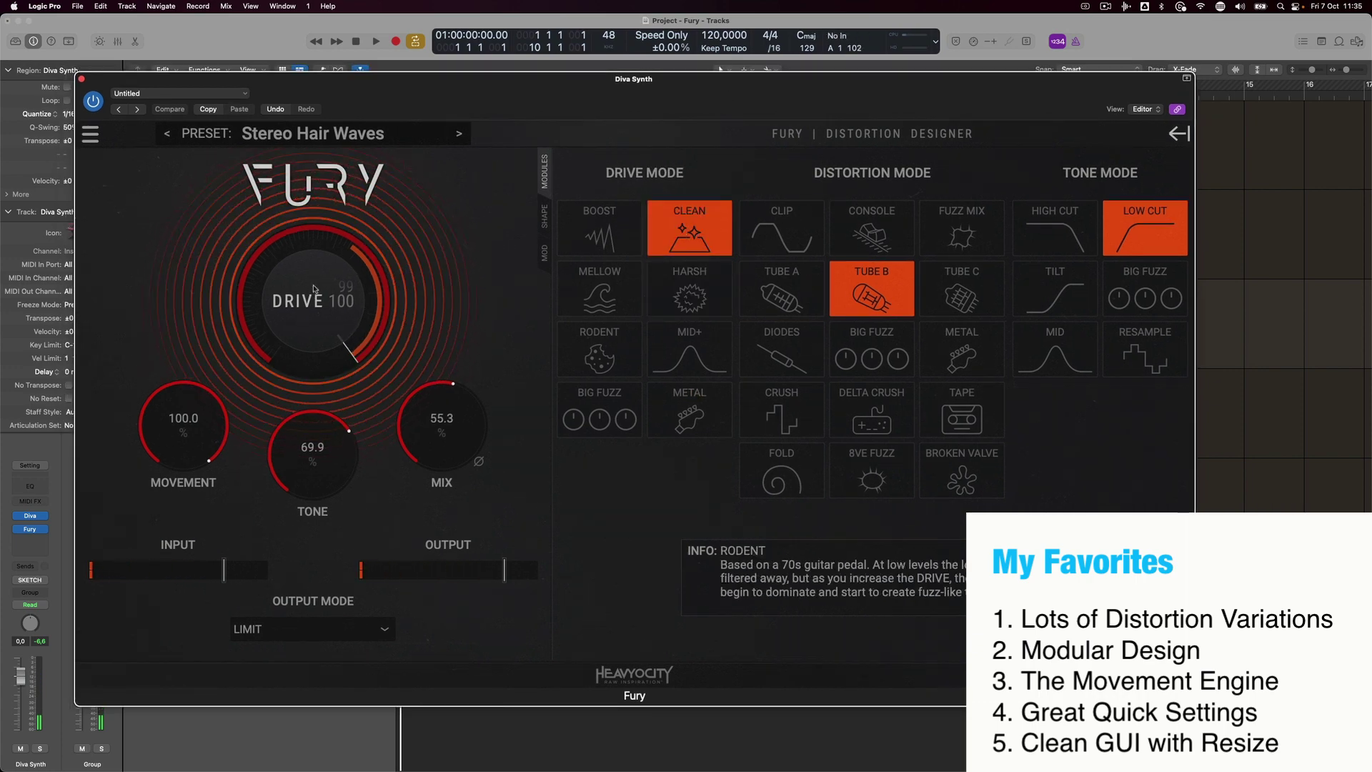
Set Fury's Mix to 100% and Drive to 24 on the Diva Synth.
drag(333, 276, 323, 327)
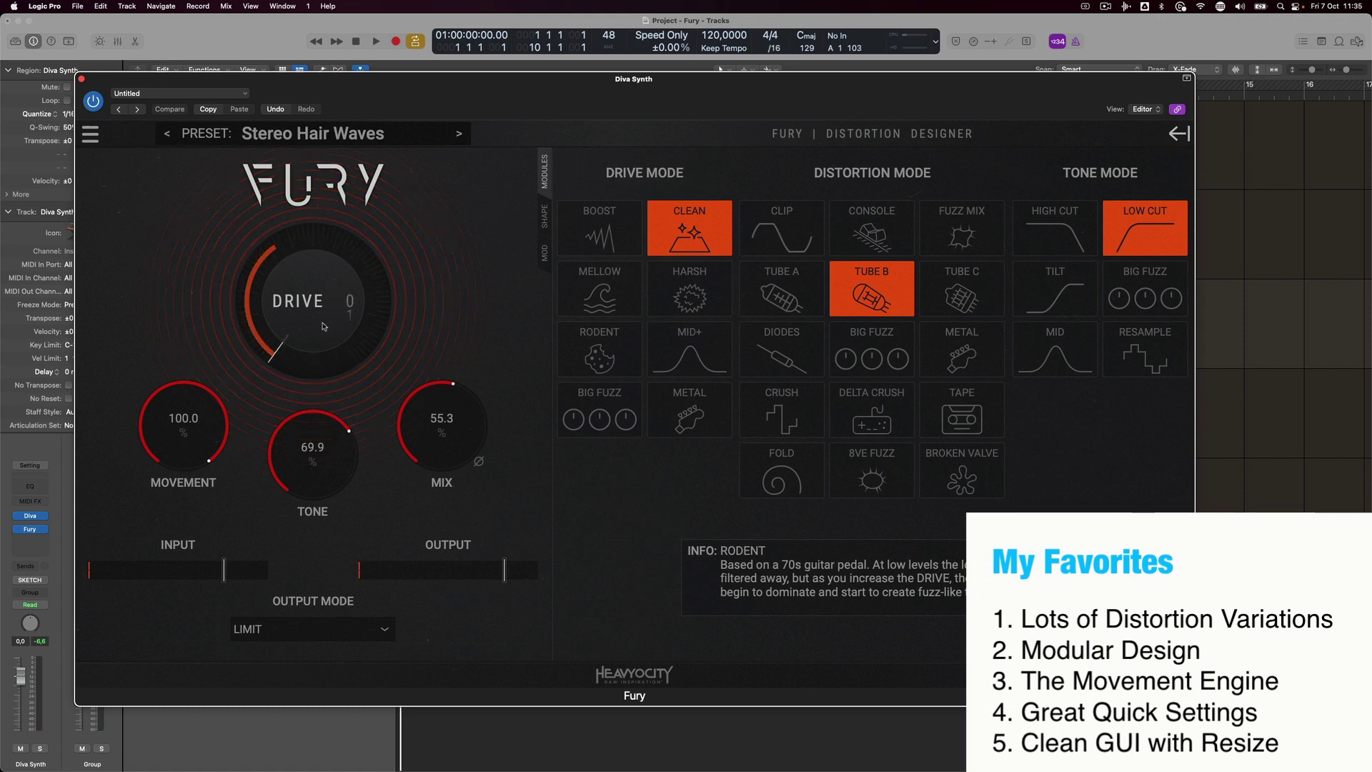
double_click(445, 415)
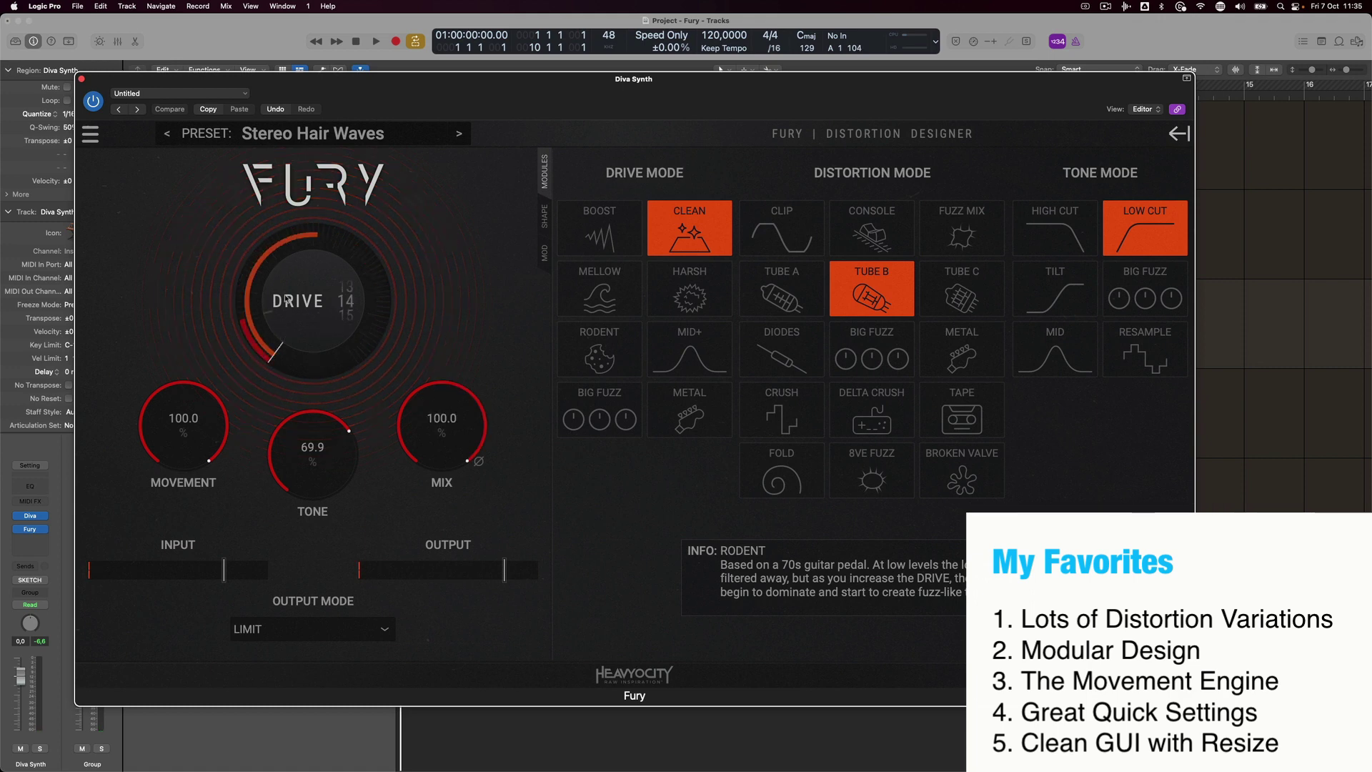
drag(289, 310, 289, 305)
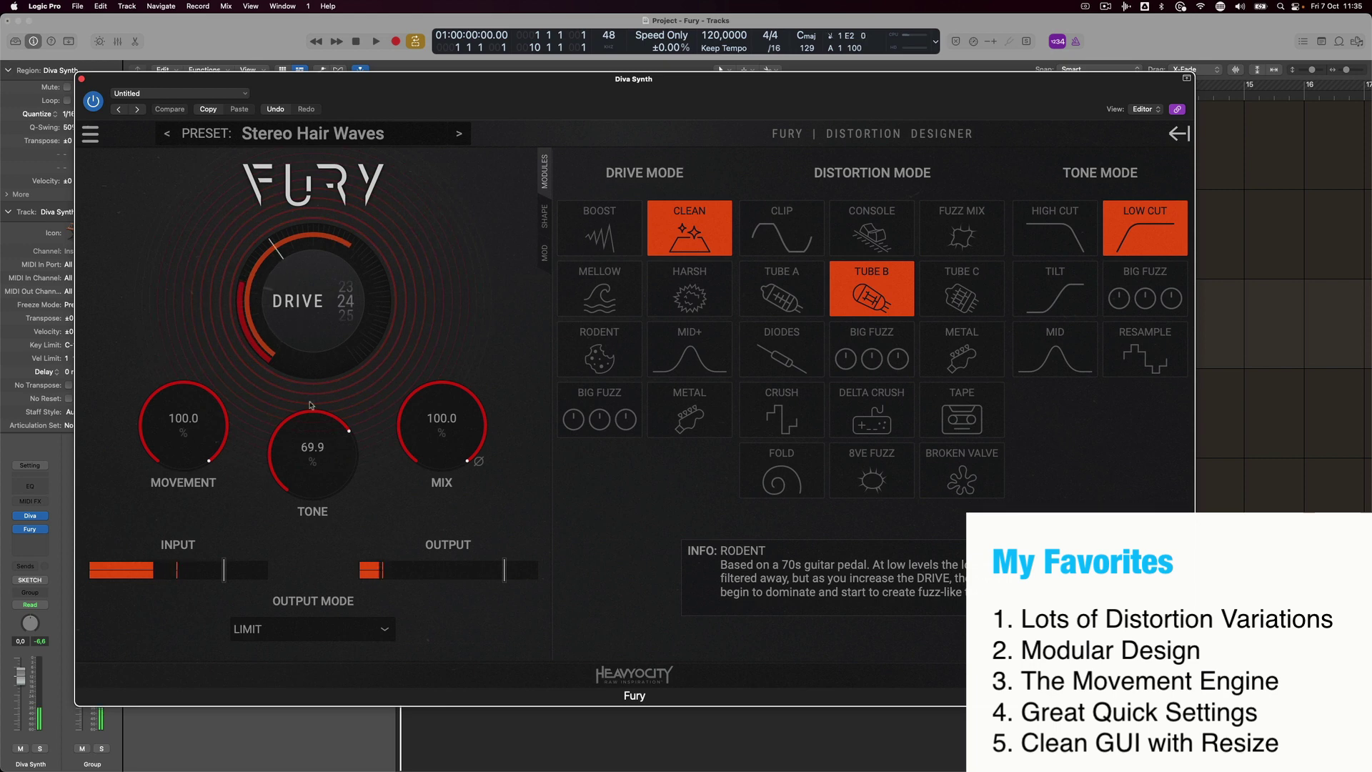
Try Tone values of 55.8%, 60.5% and 75%, show the Shape page and set Tone to 0%.
drag(313, 452, 314, 513)
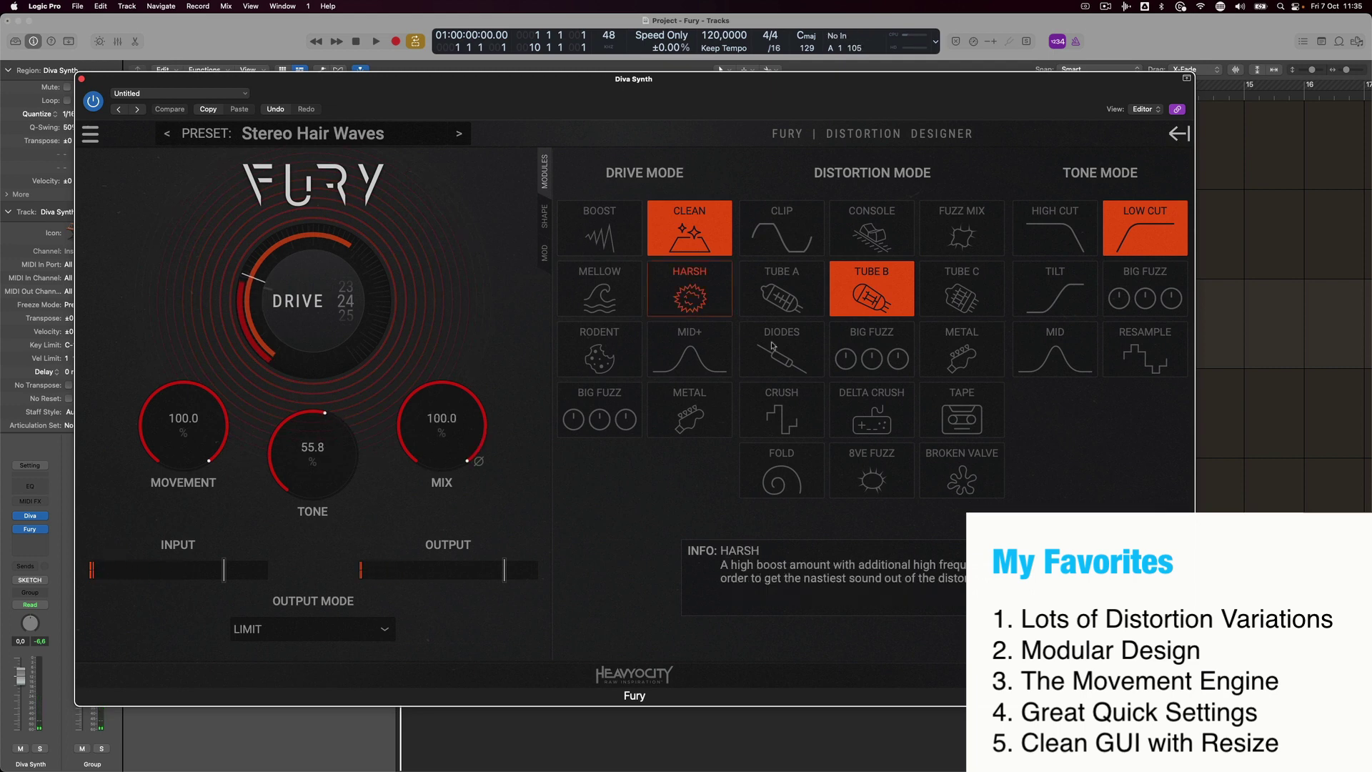
drag(318, 473, 332, 452)
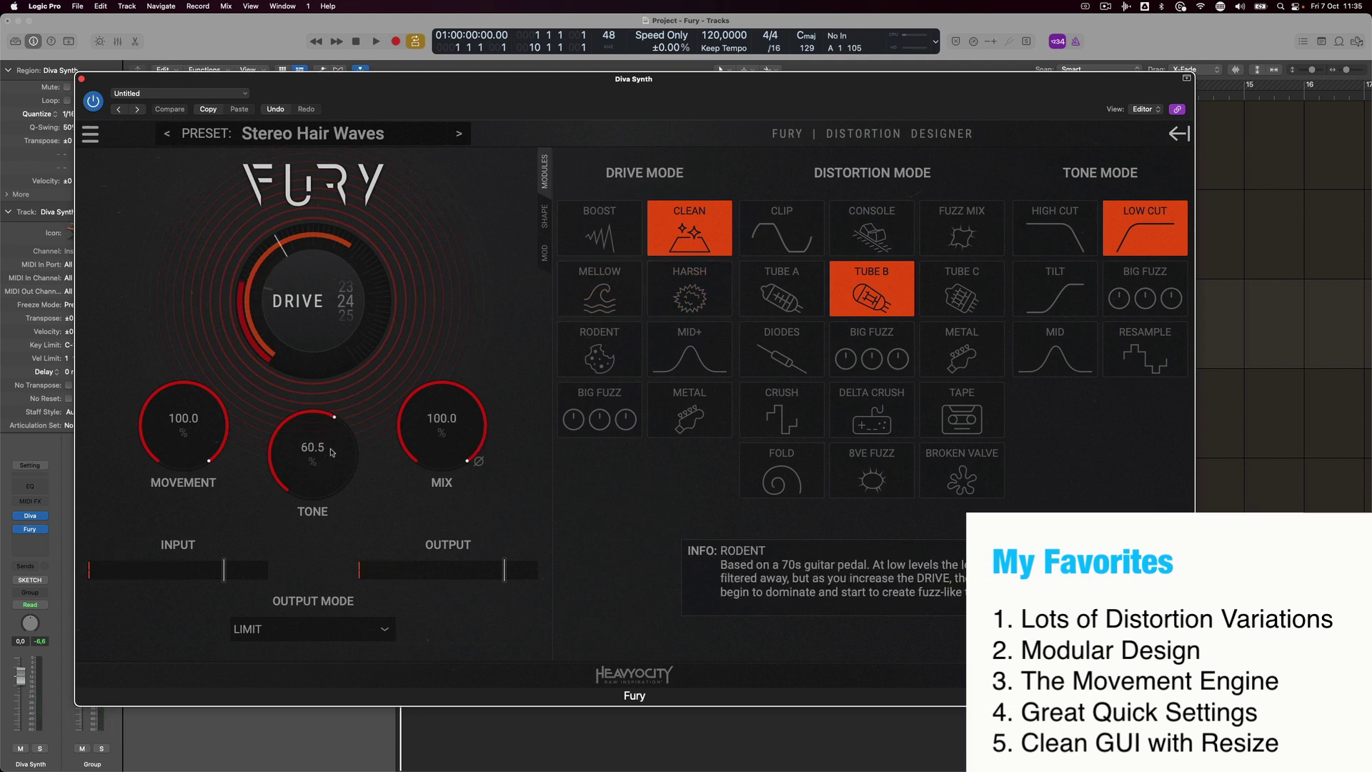
click(545, 215)
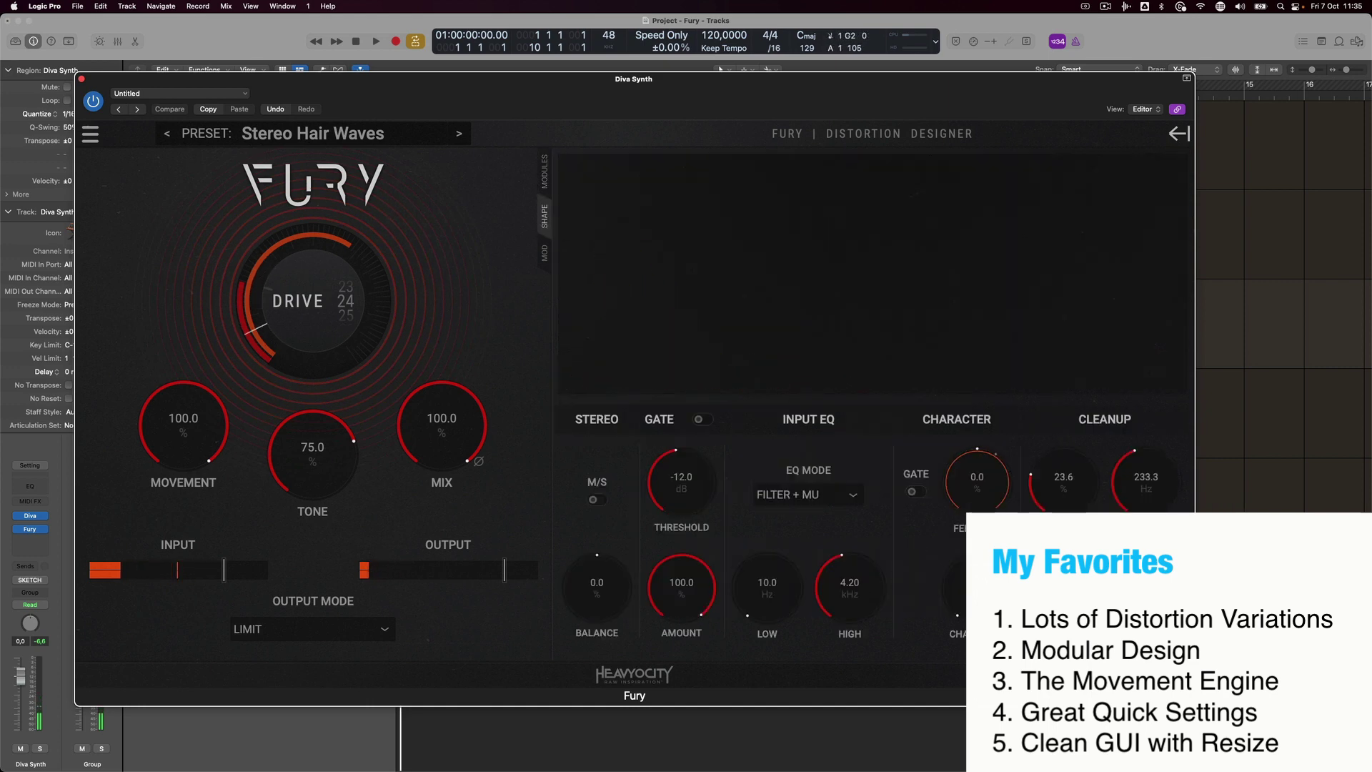
drag(311, 430, 307, 539)
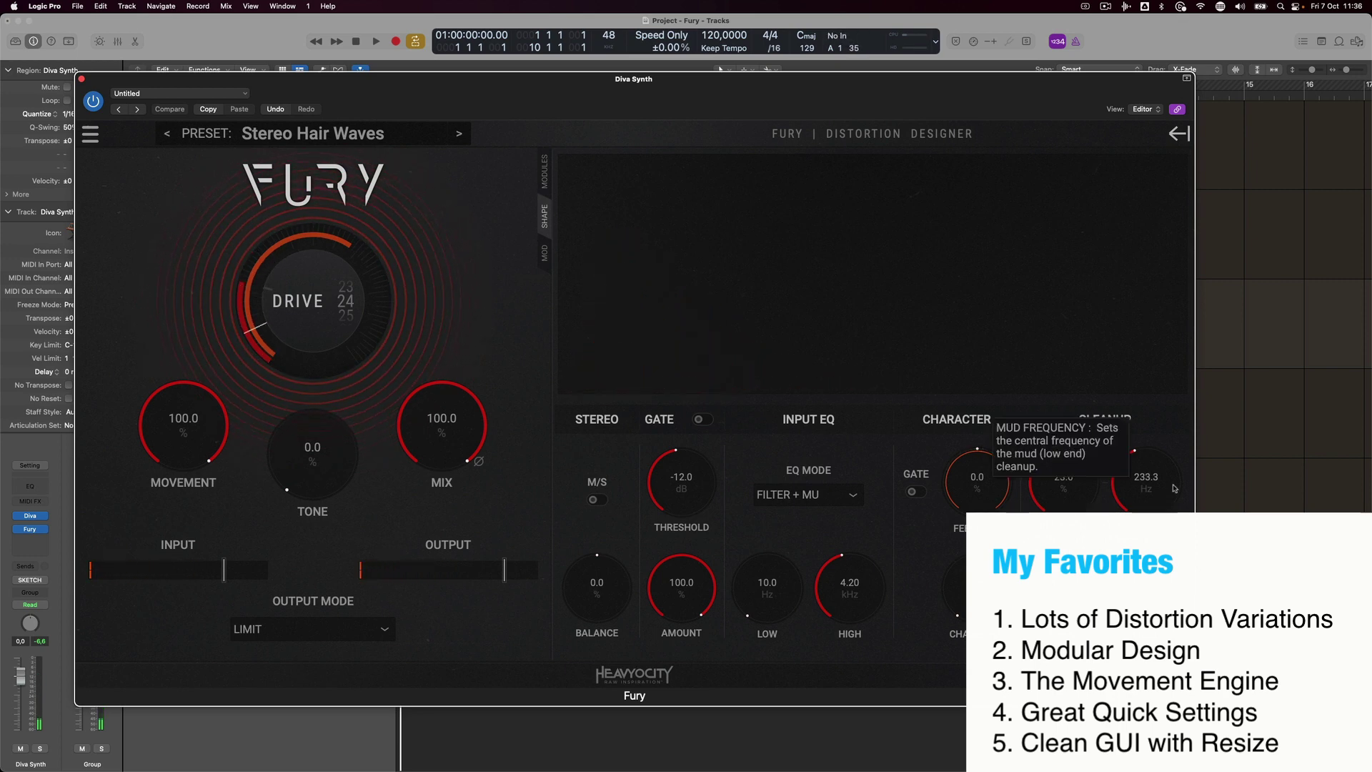
Set the Cleanup section's Mud amount to 90.4% at 197 Hz and raise Drive to 63.
drag(1176, 489, 1142, 486)
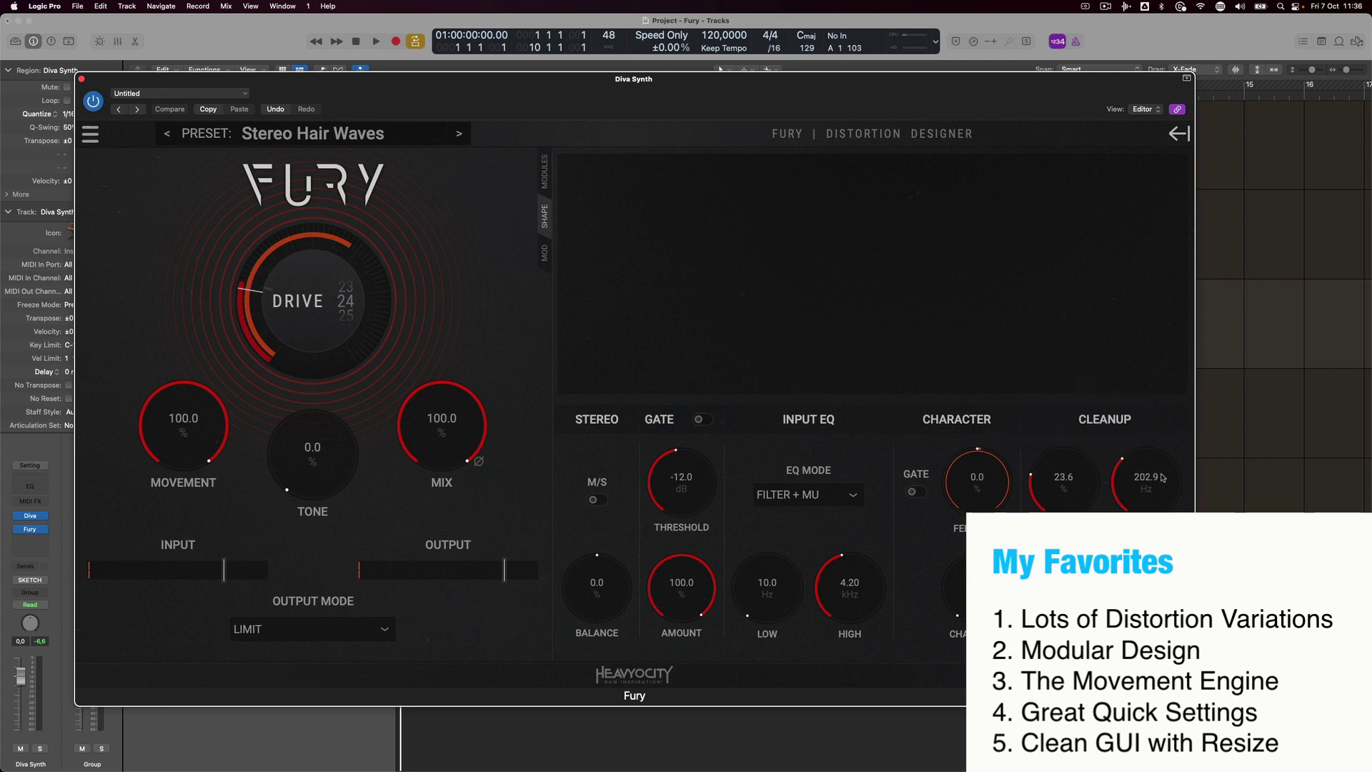
drag(1078, 447, 1078, 424)
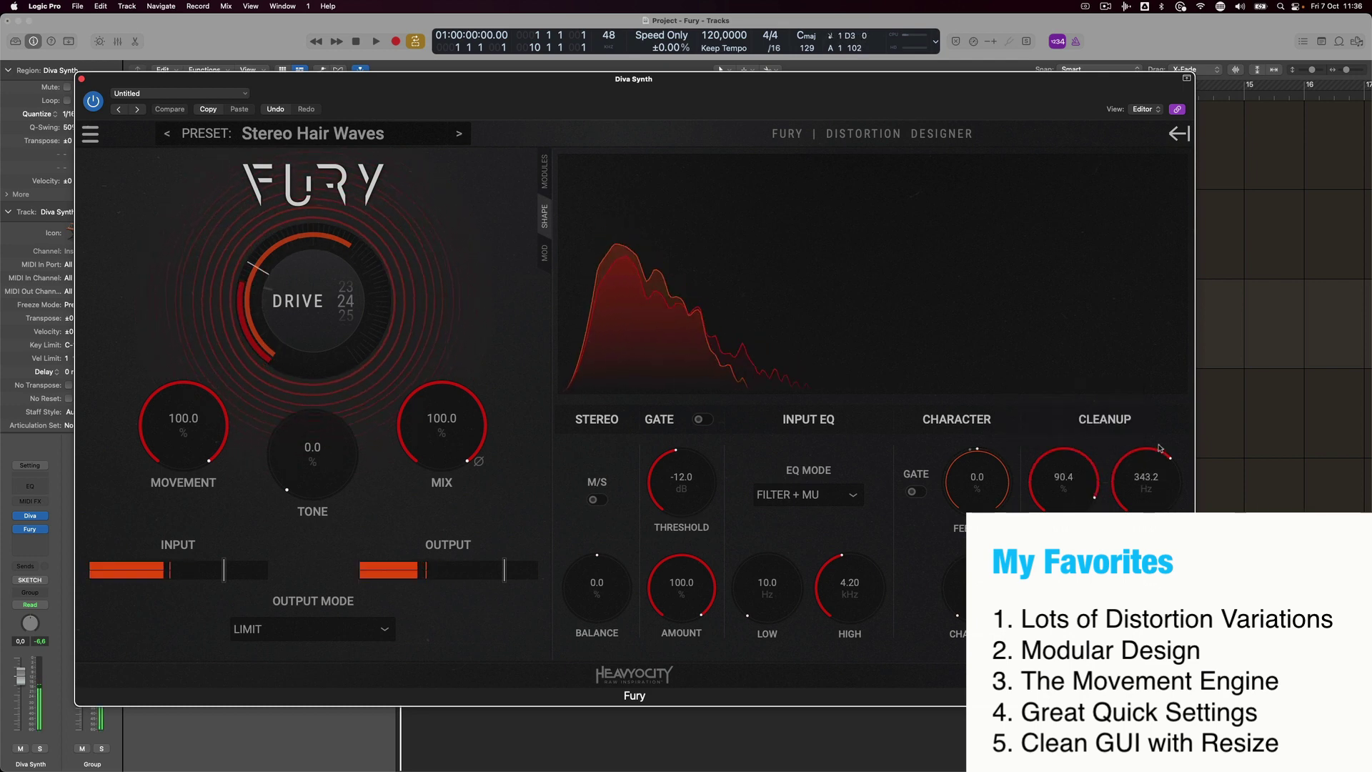
drag(1133, 503, 1133, 486)
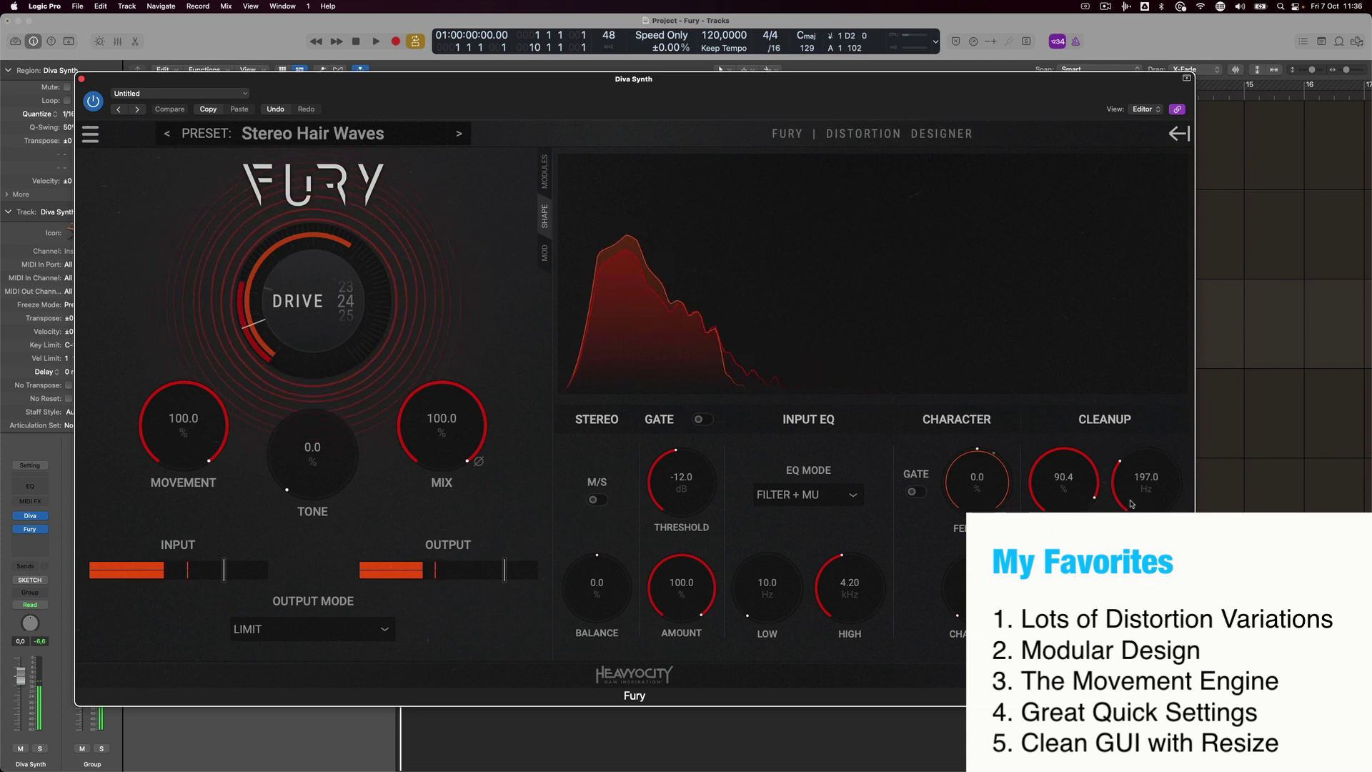
drag(338, 309, 339, 271)
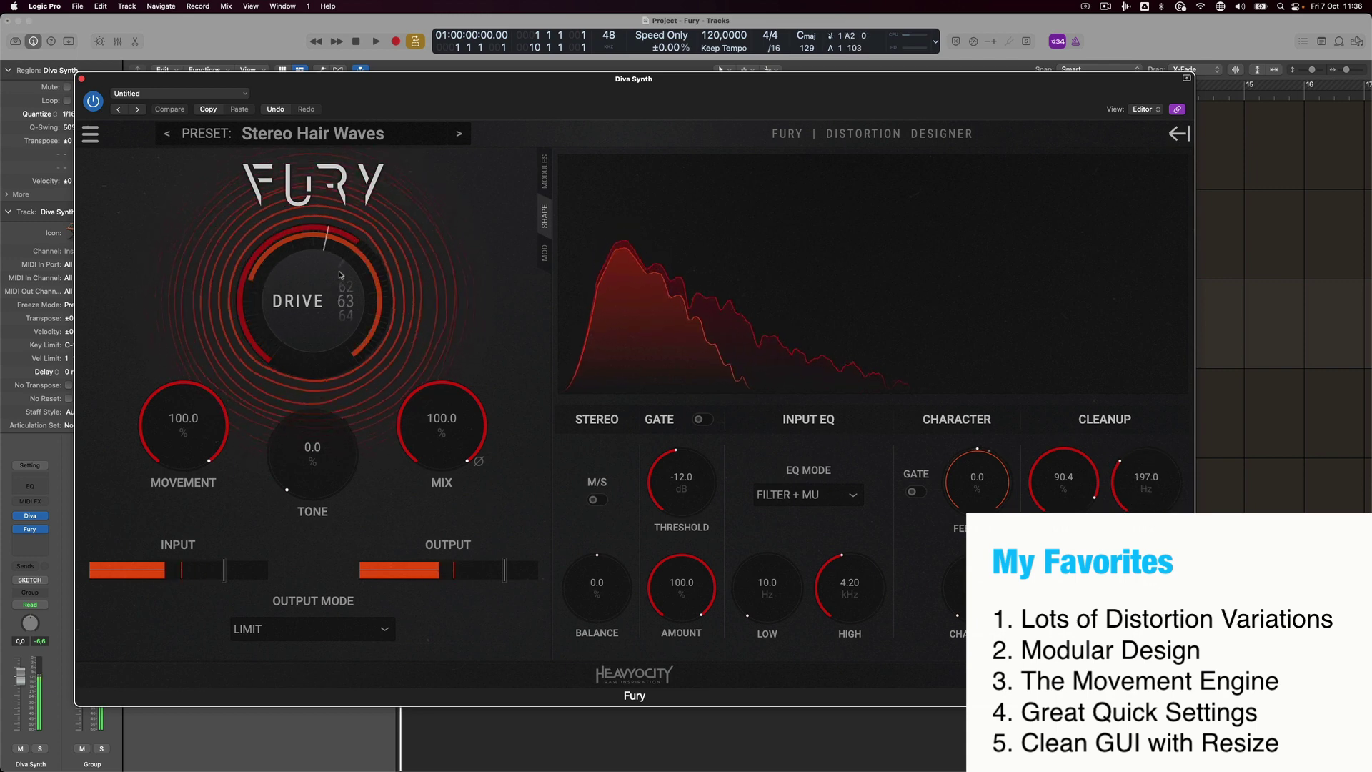
Load the 70s Drive preset from the Essentials category into Fury on the Diva Synth.
click(297, 134)
mouse_move(229, 353)
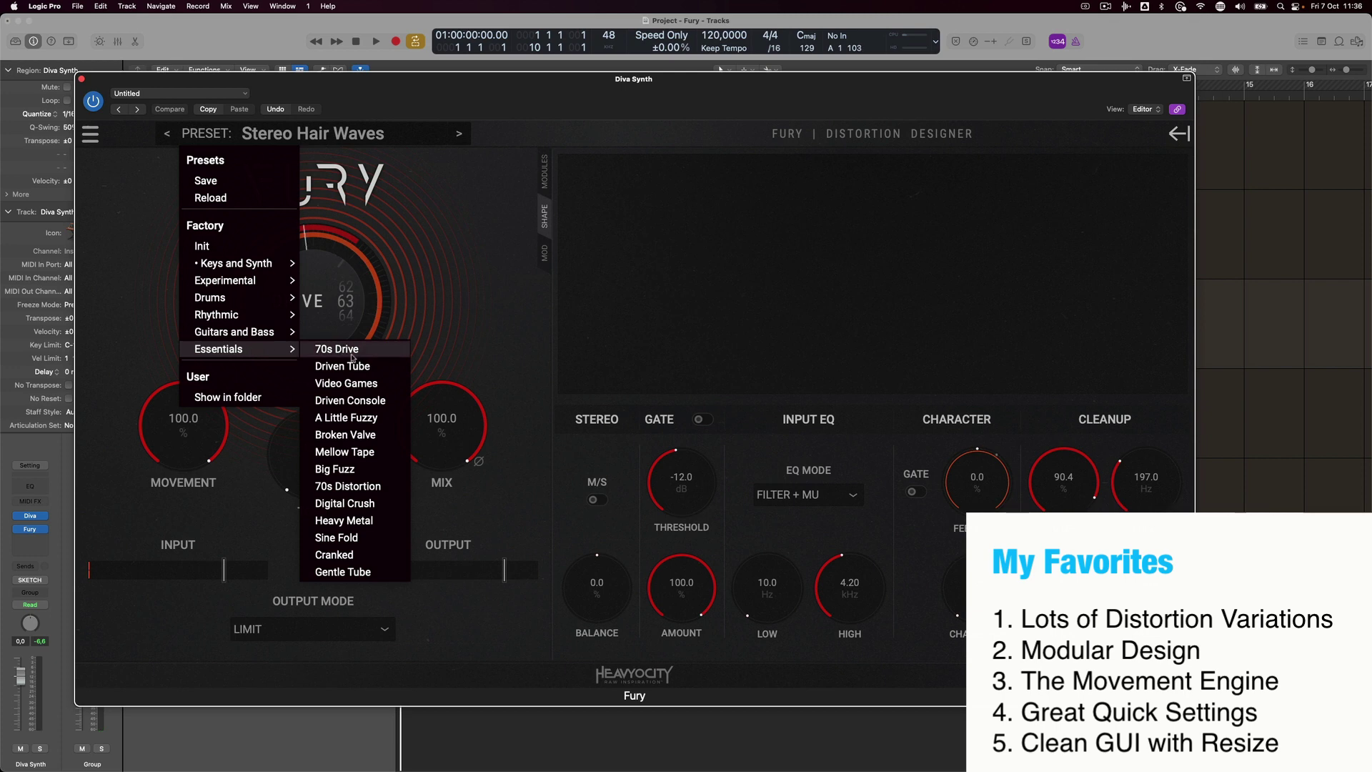
click(333, 350)
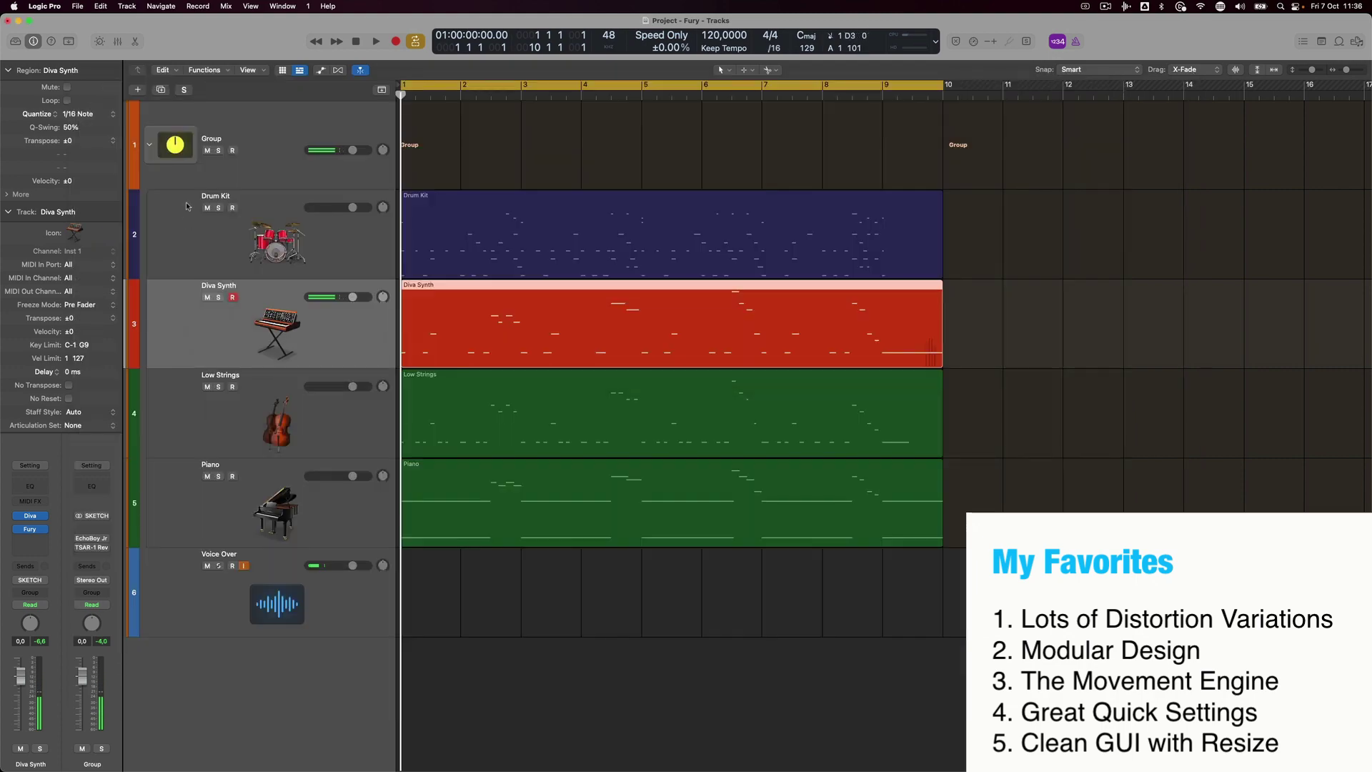
Select the Group track, reselect the Diva Synth track and reposition its Fury window.
click(187, 207)
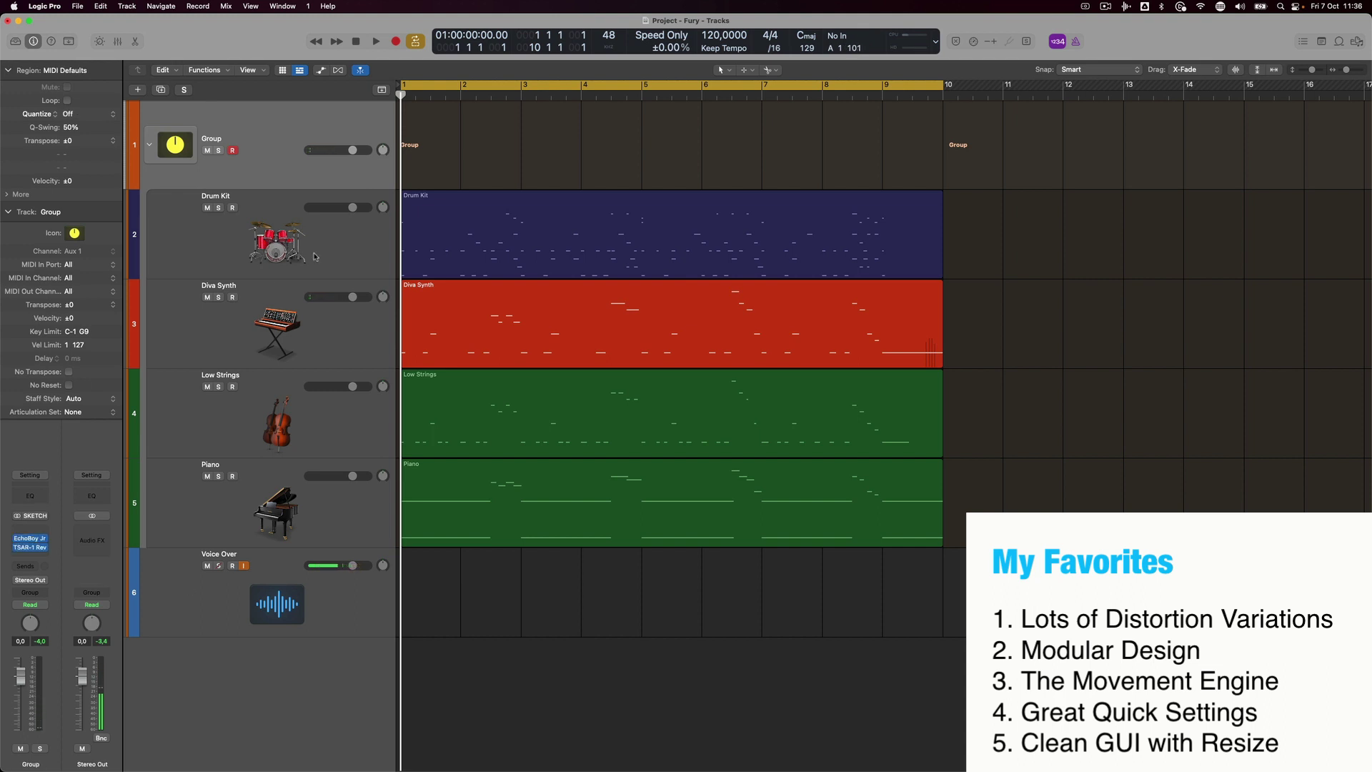
double_click(355, 338)
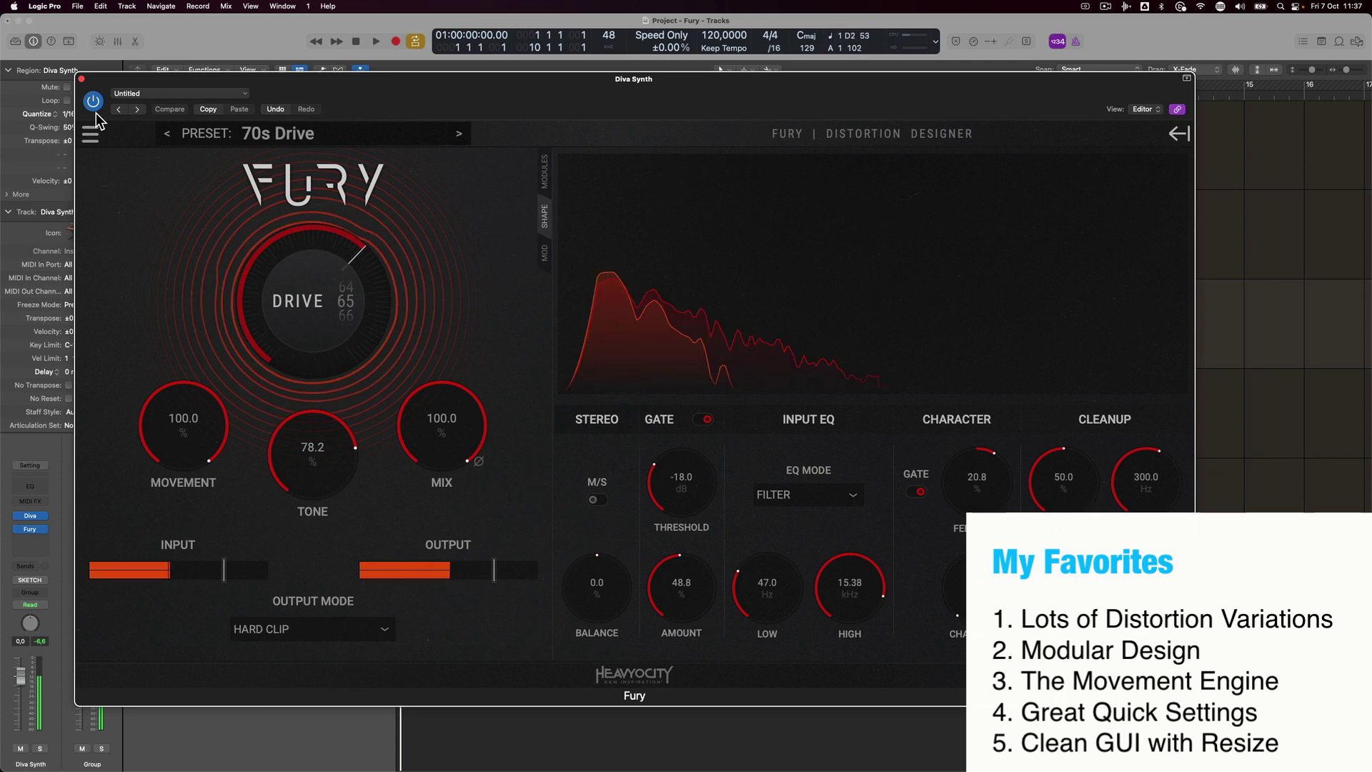
mouse_move(380, 112)
mouse_down()
mouse_move(361, 114)
mouse_move(380, 114)
mouse_up()
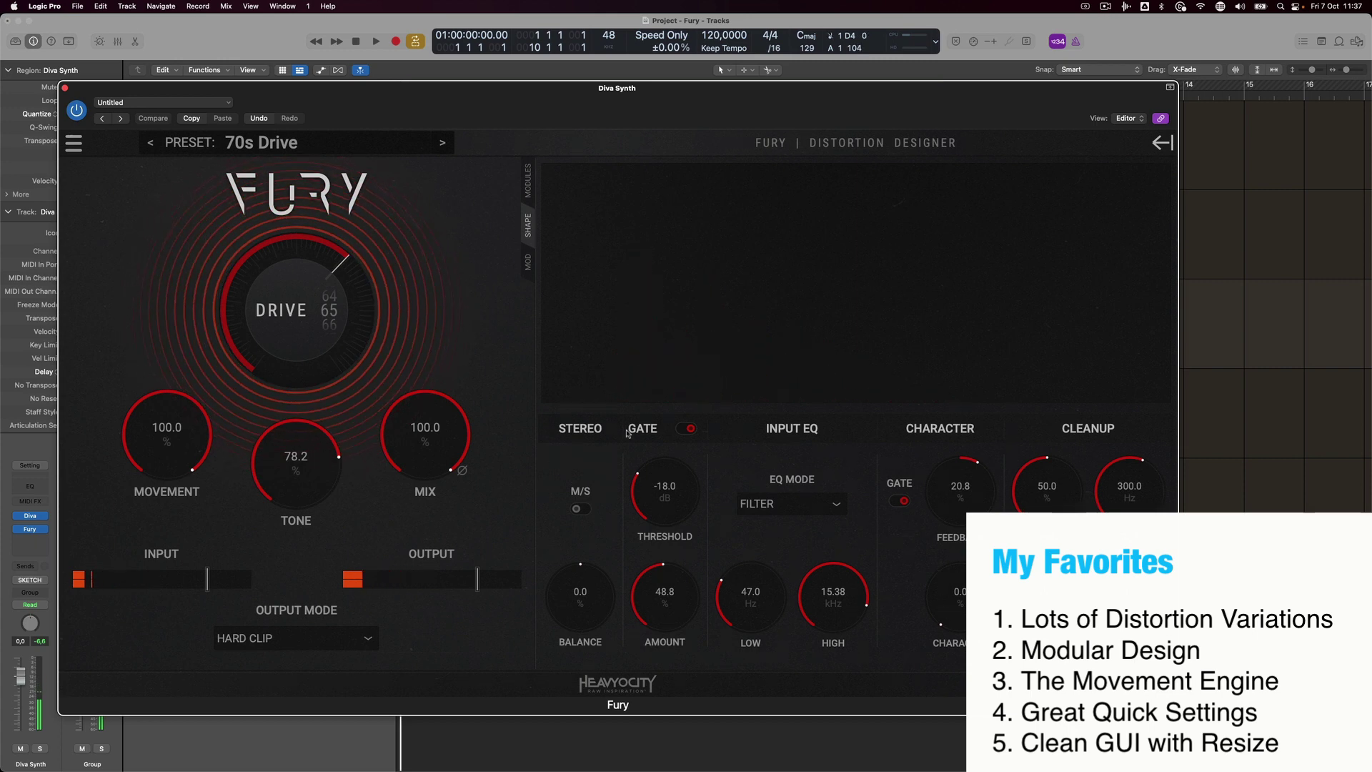
On the Mod page, raise the LFO's Drive and Tone amounts, make the envelope follower's Tone amount negative and reduce its Drive amount.
click(528, 261)
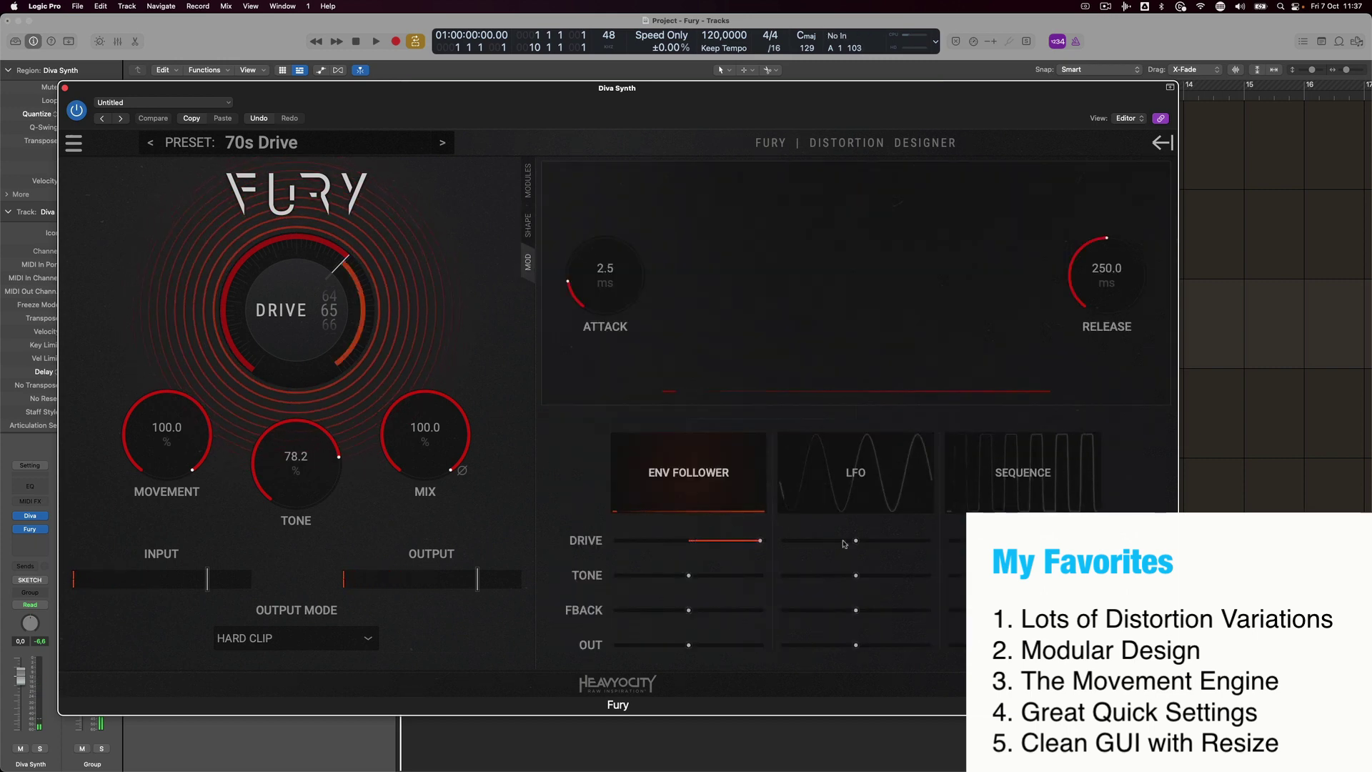
mouse_move(857, 576)
mouse_down()
mouse_move(903, 577)
mouse_move(882, 578)
mouse_up()
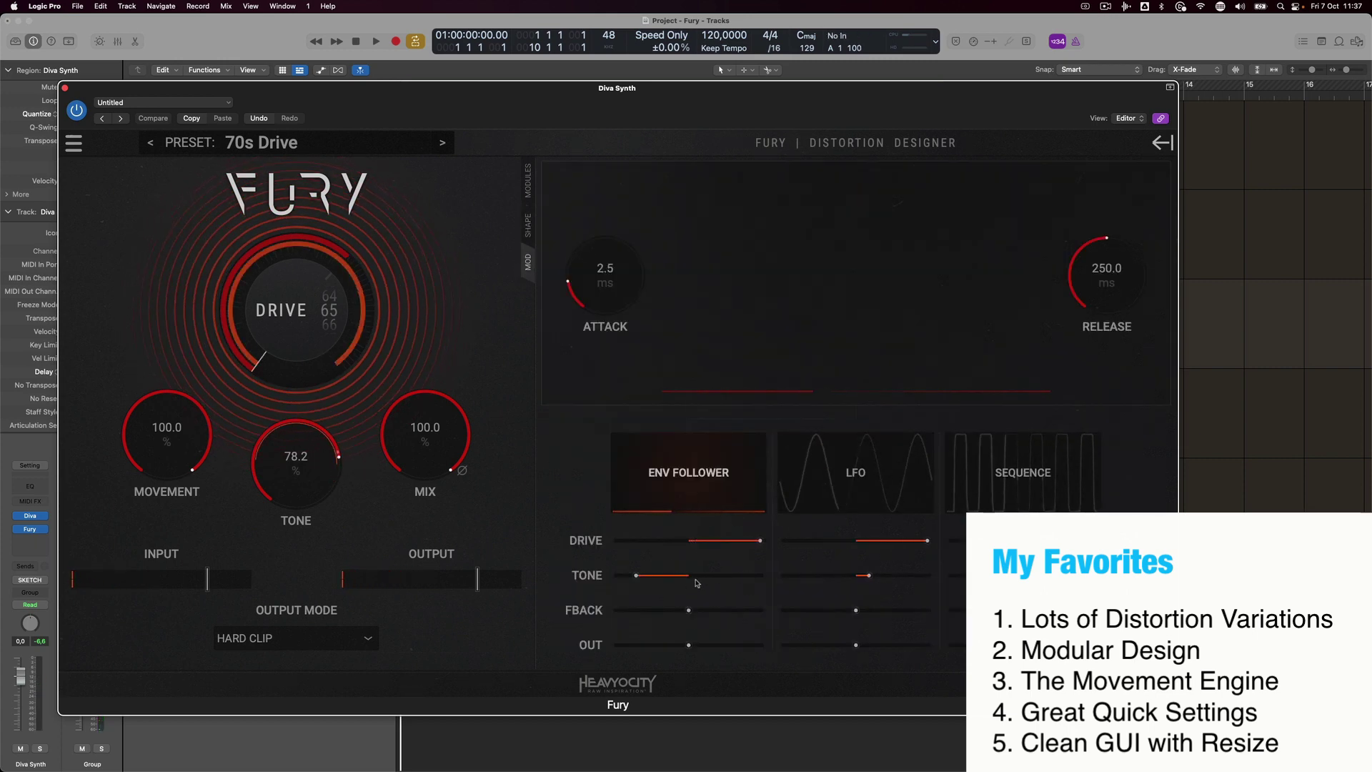
drag(689, 575, 658, 579)
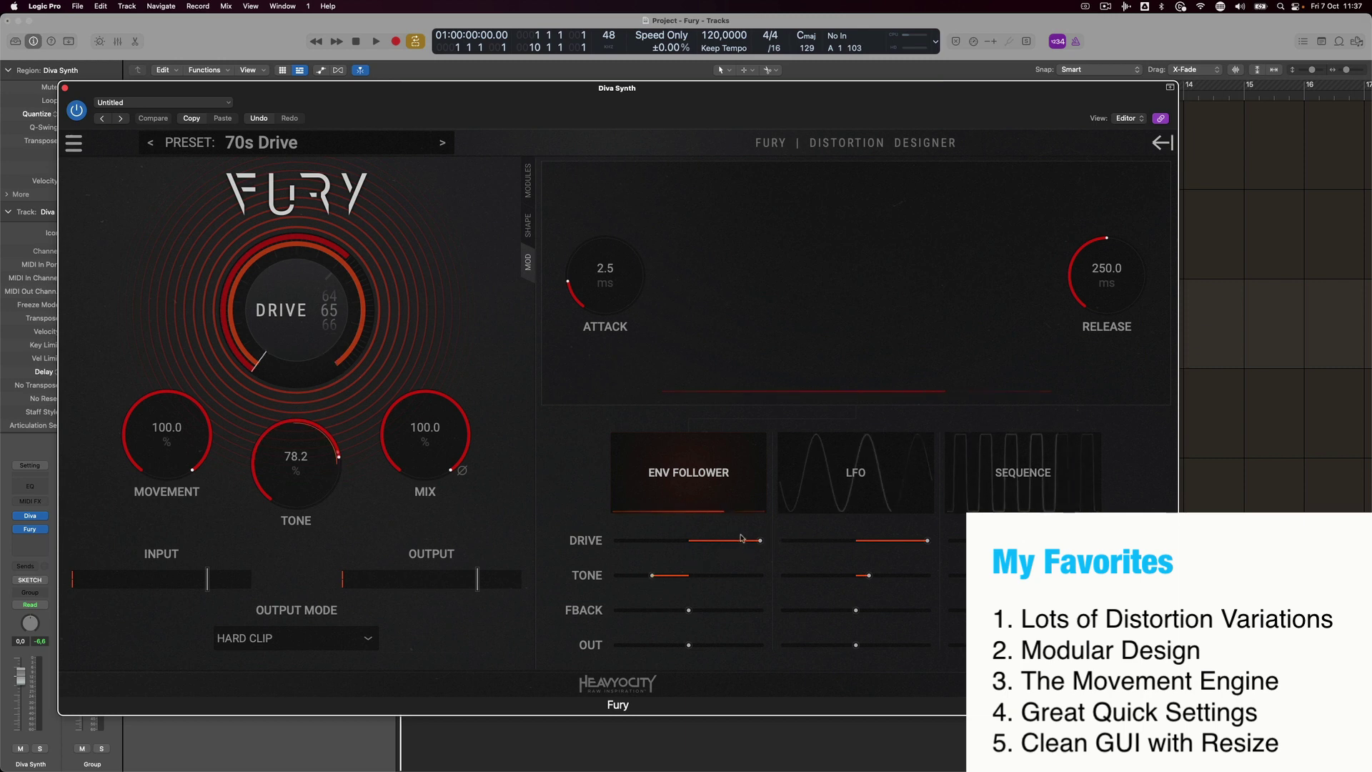
drag(760, 540, 733, 541)
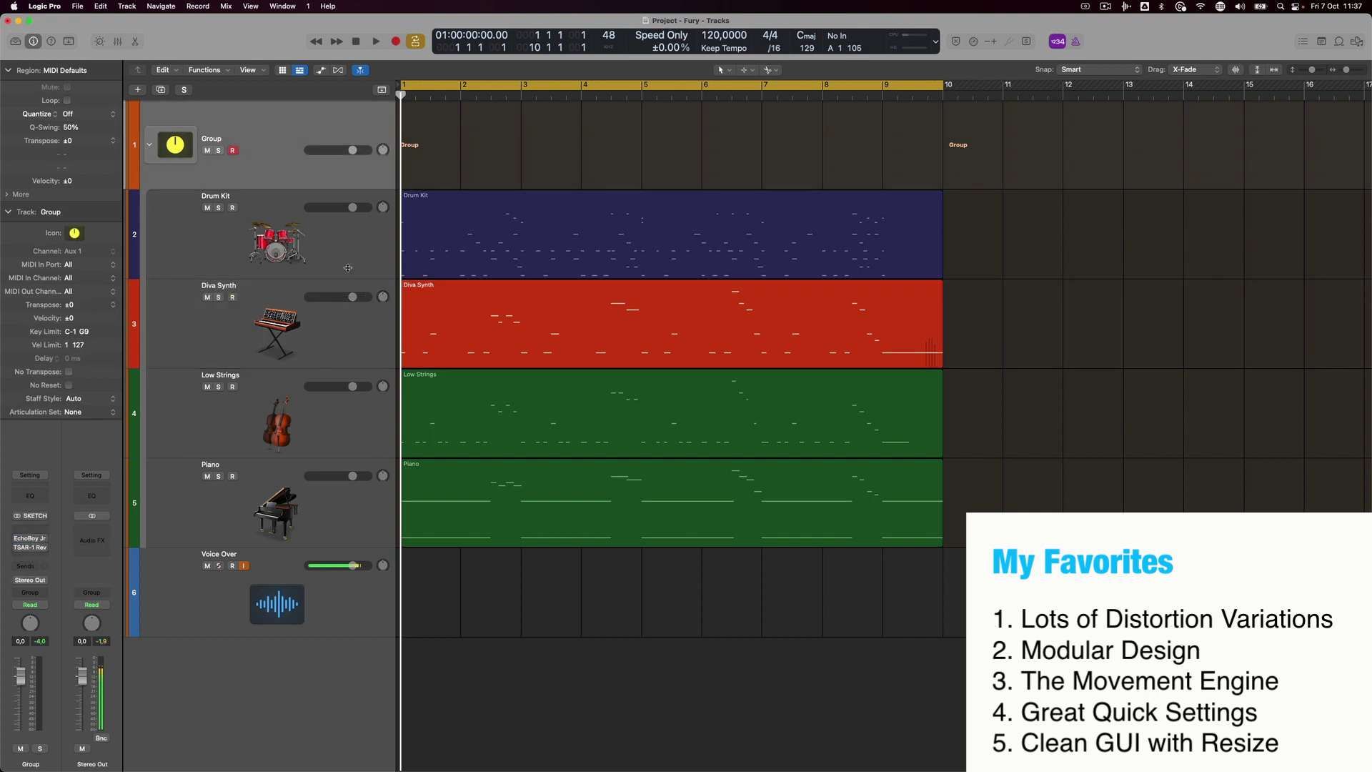
Reduce the envelope follower's Drive and Tone depths and set its Release to 520.9 ms and Attack to 11.6 ms.
double_click(308, 328)
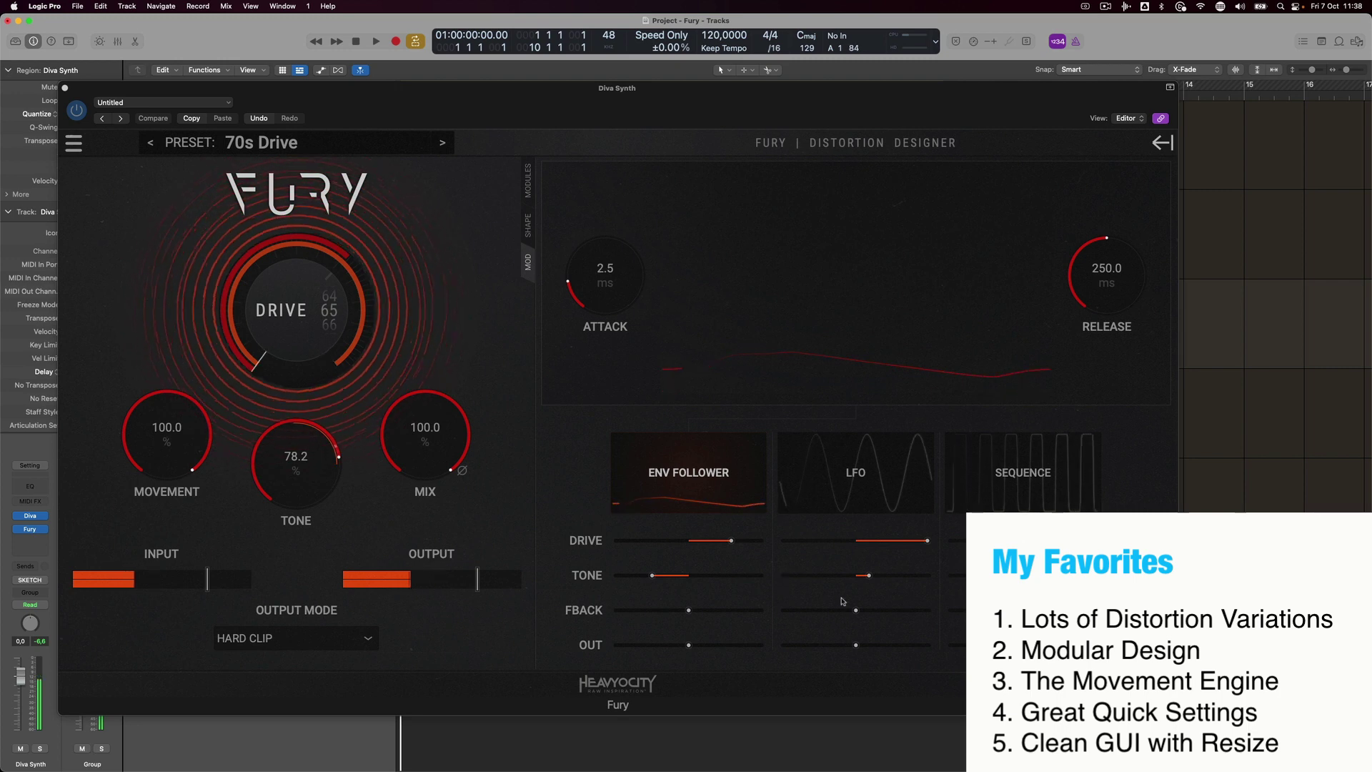
click(728, 541)
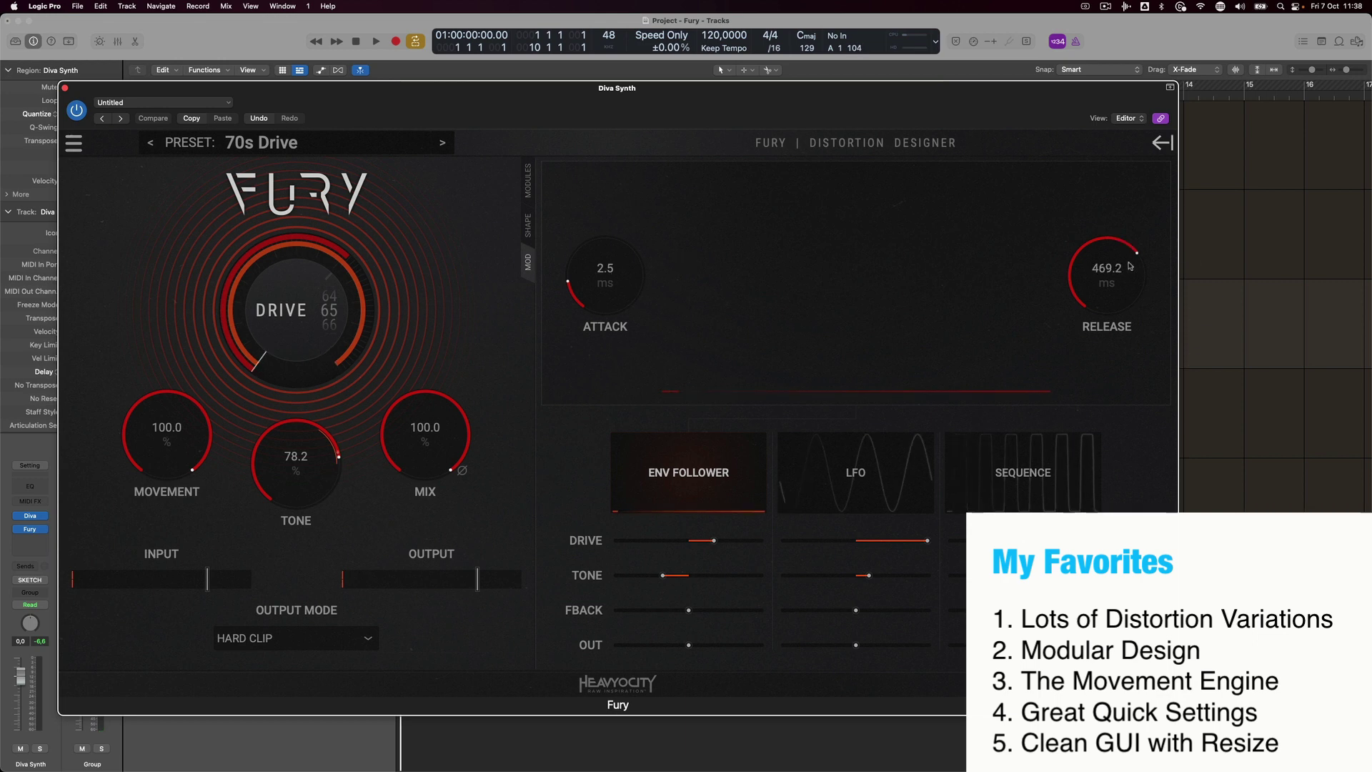
drag(1130, 266, 1131, 258)
drag(609, 275, 613, 268)
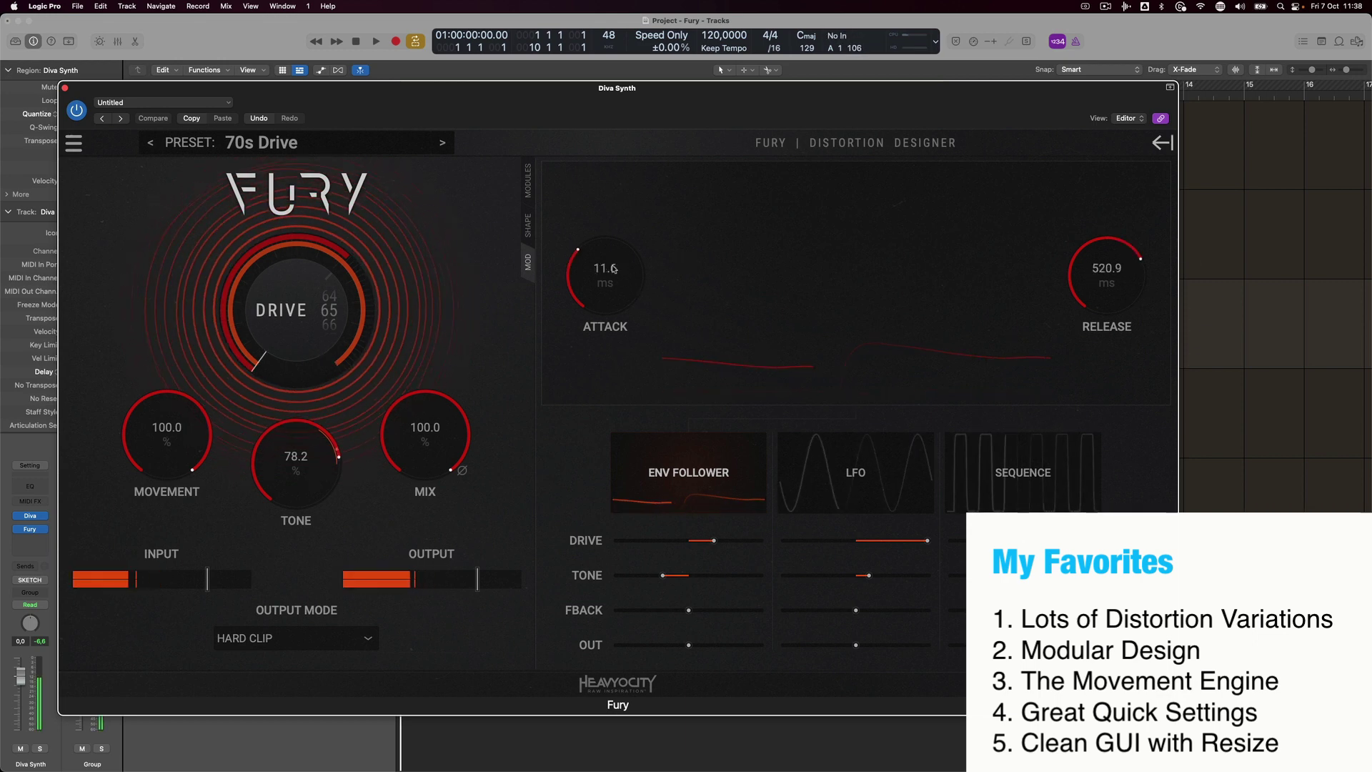
In the LFO settings, set the LFO Mod rate to 1/4d, Freq Mod to 48.8% and Amp Mod to 35.2%.
click(856, 473)
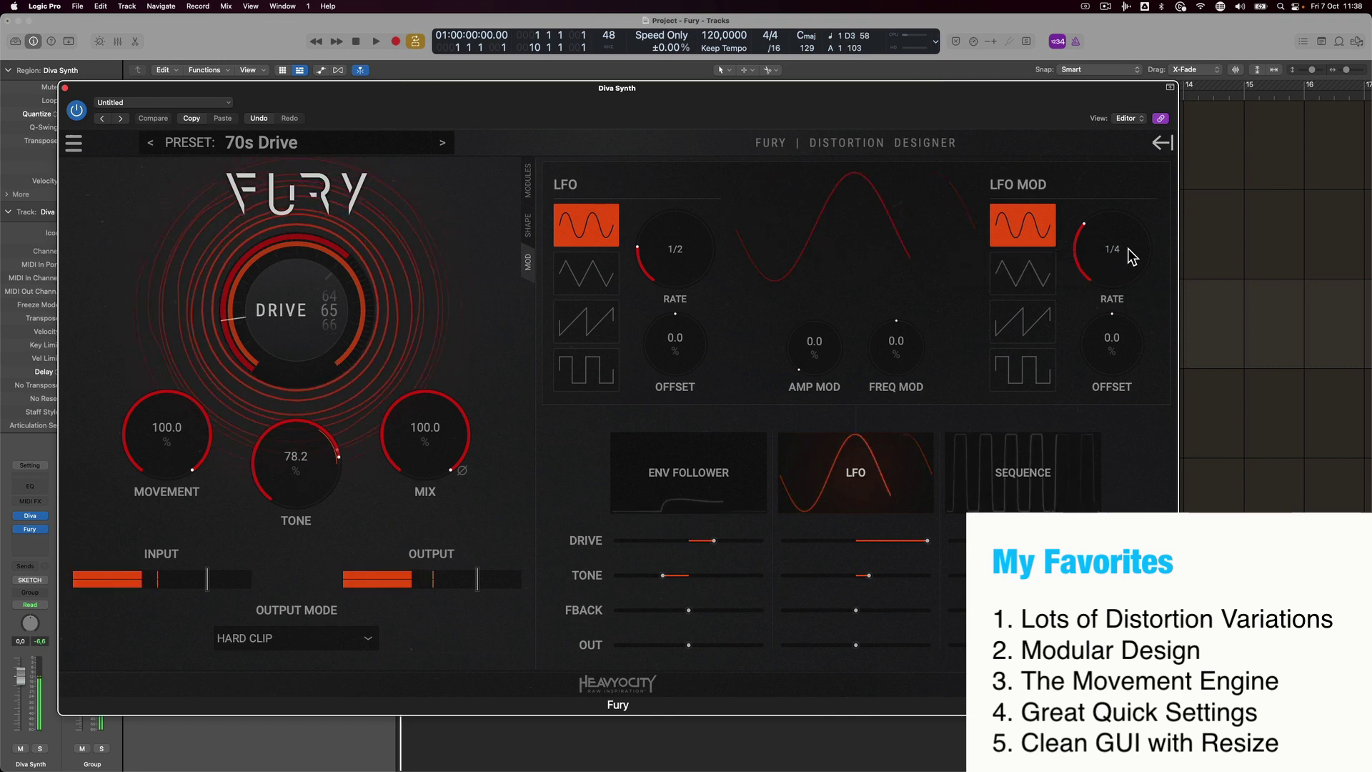
mouse_move(1132, 256)
mouse_down()
mouse_move(1128, 270)
mouse_move(1141, 255)
mouse_up()
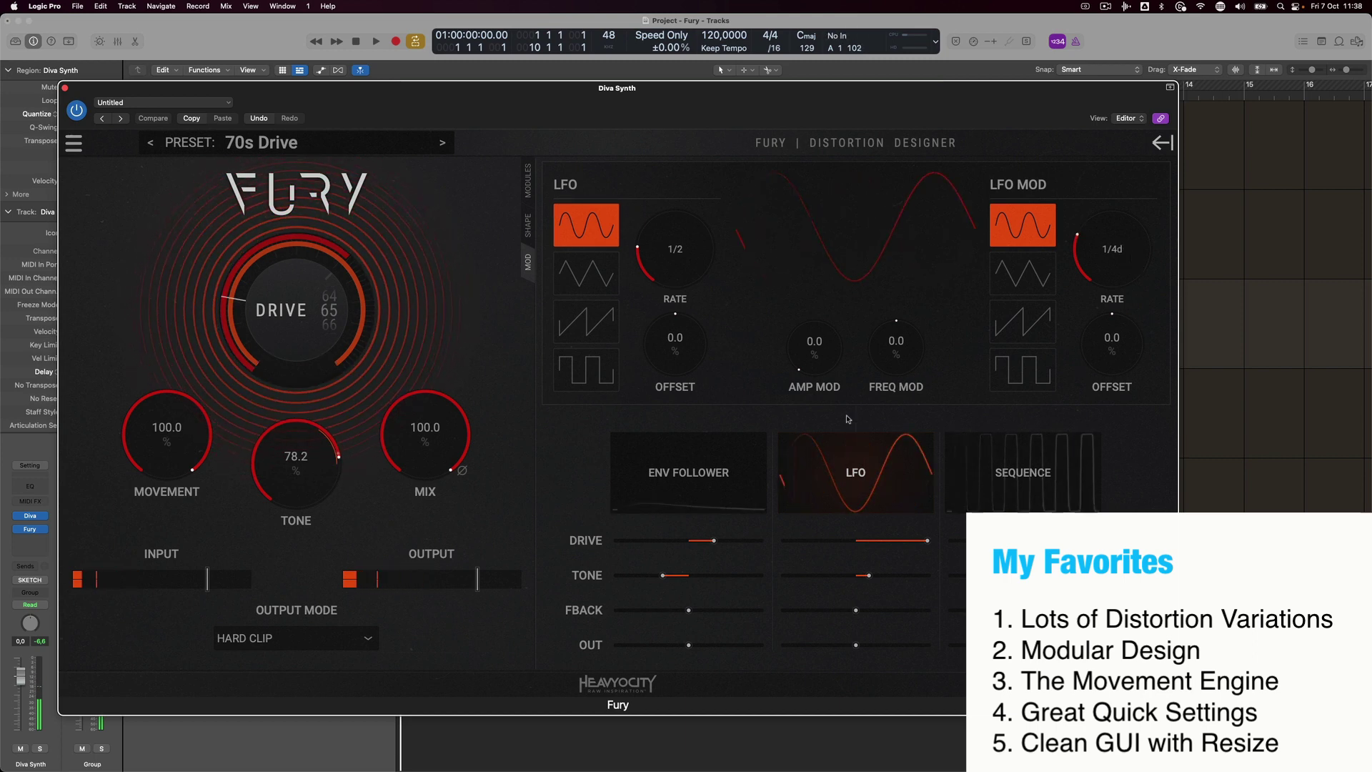
drag(898, 344, 901, 323)
drag(814, 345, 817, 320)
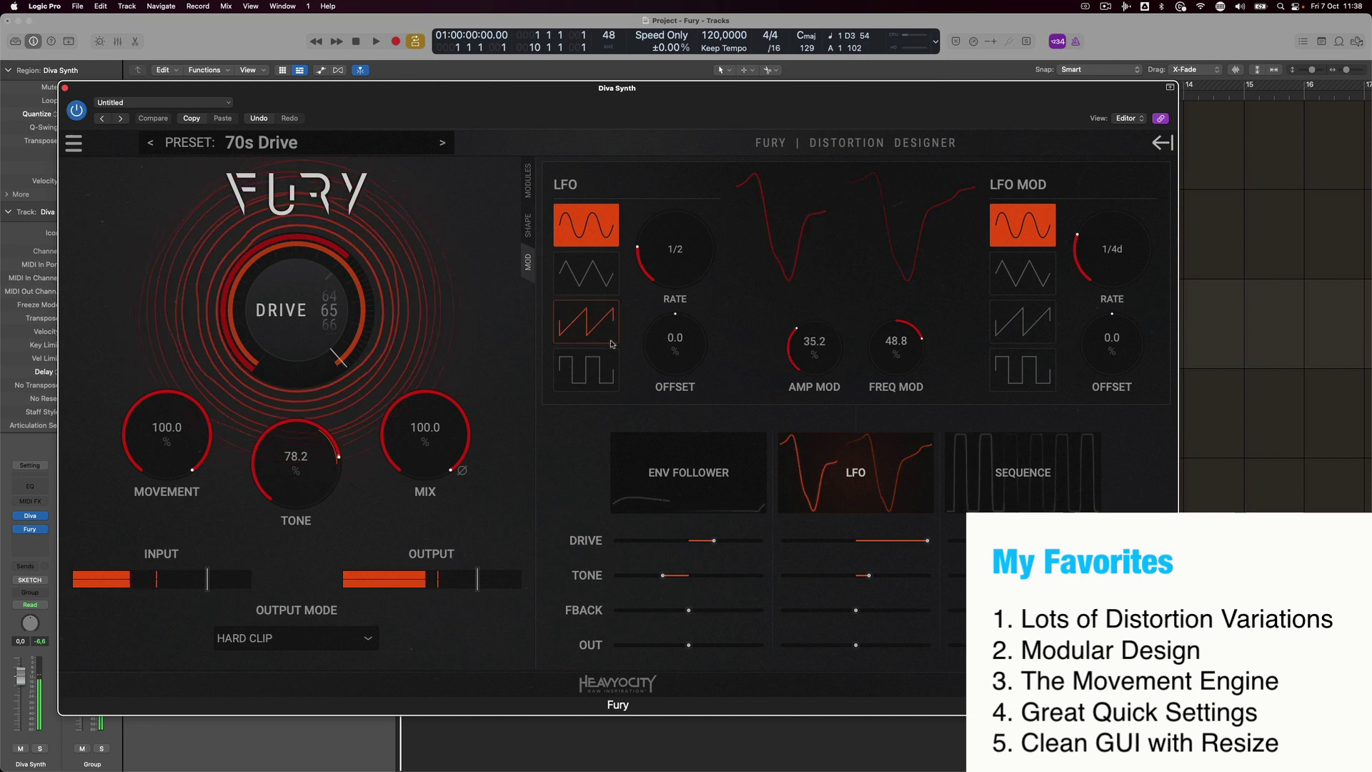
Set the LFO's Offset to 29.5%, try the sawtooth and square waveforms and return to the sine waveform.
drag(675, 343, 677, 323)
click(572, 333)
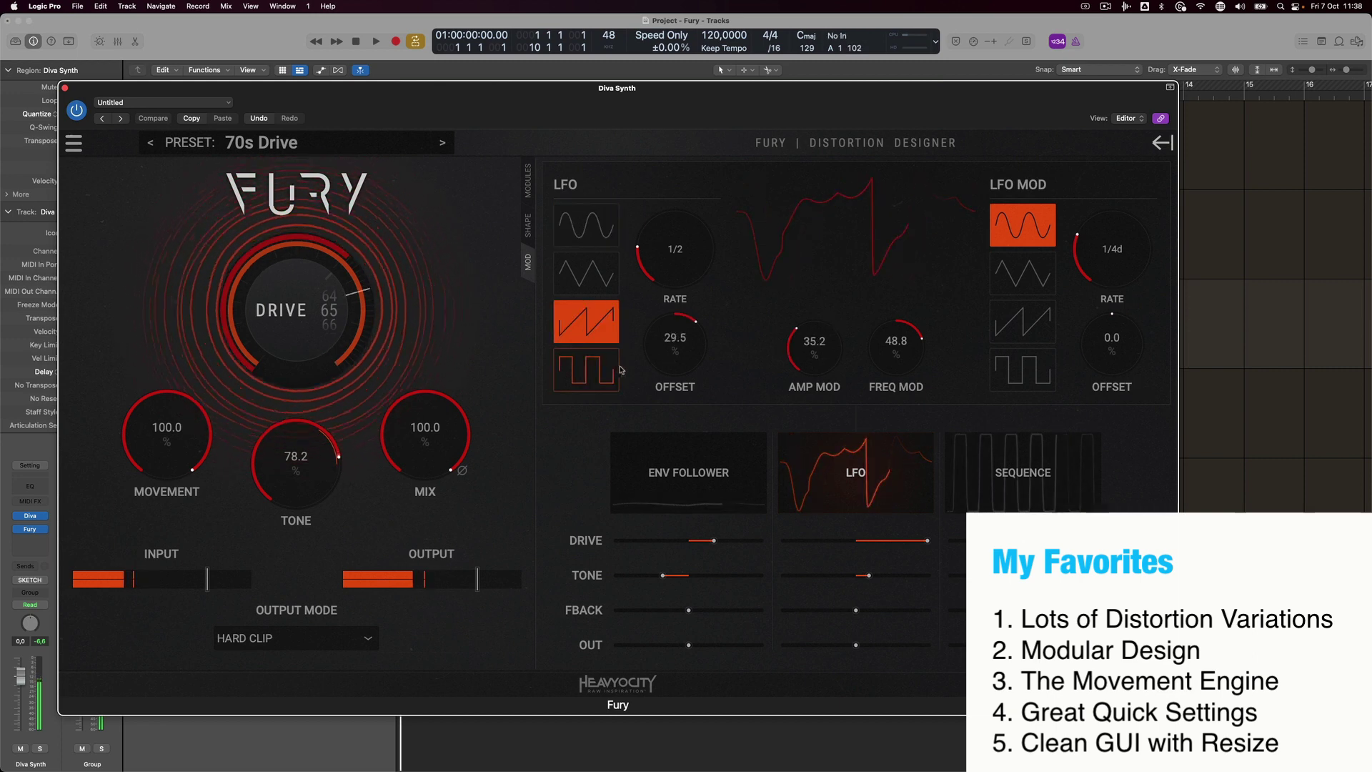
click(588, 372)
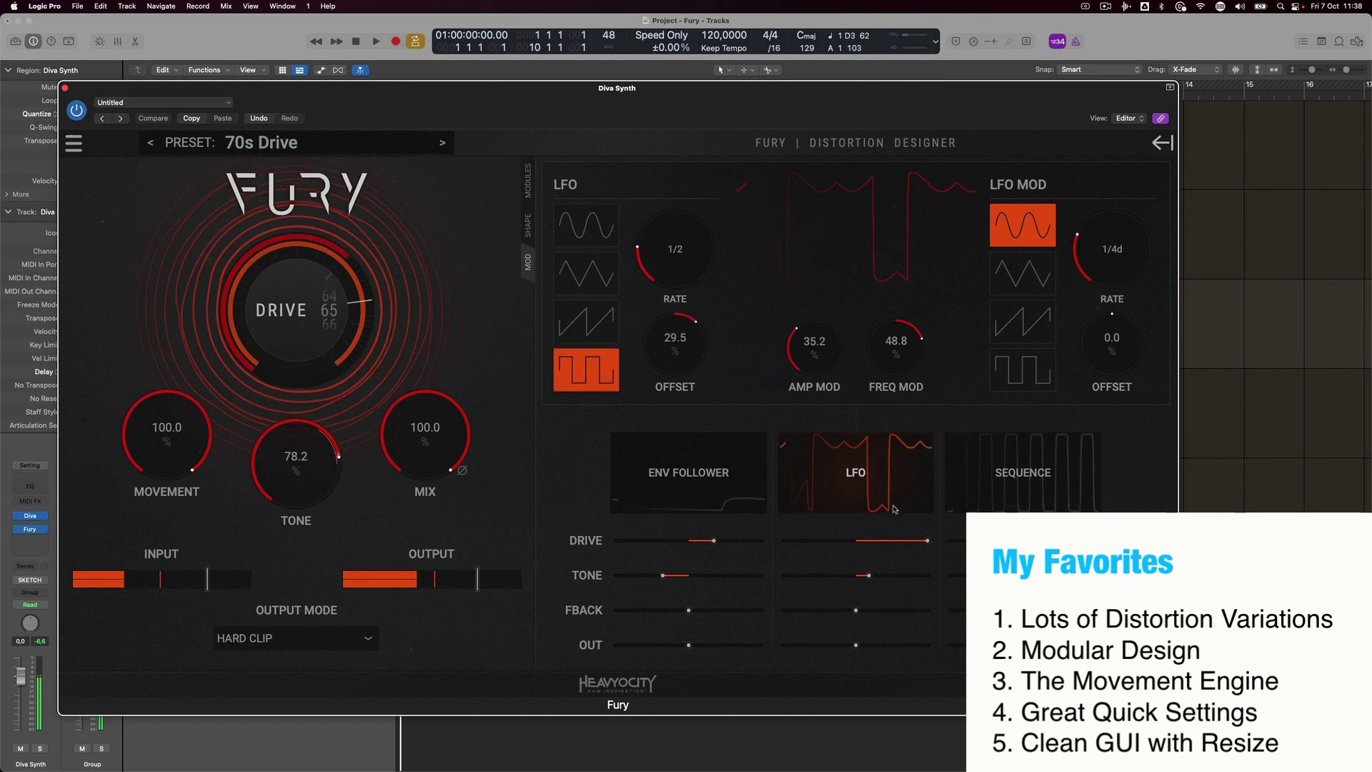
click(571, 235)
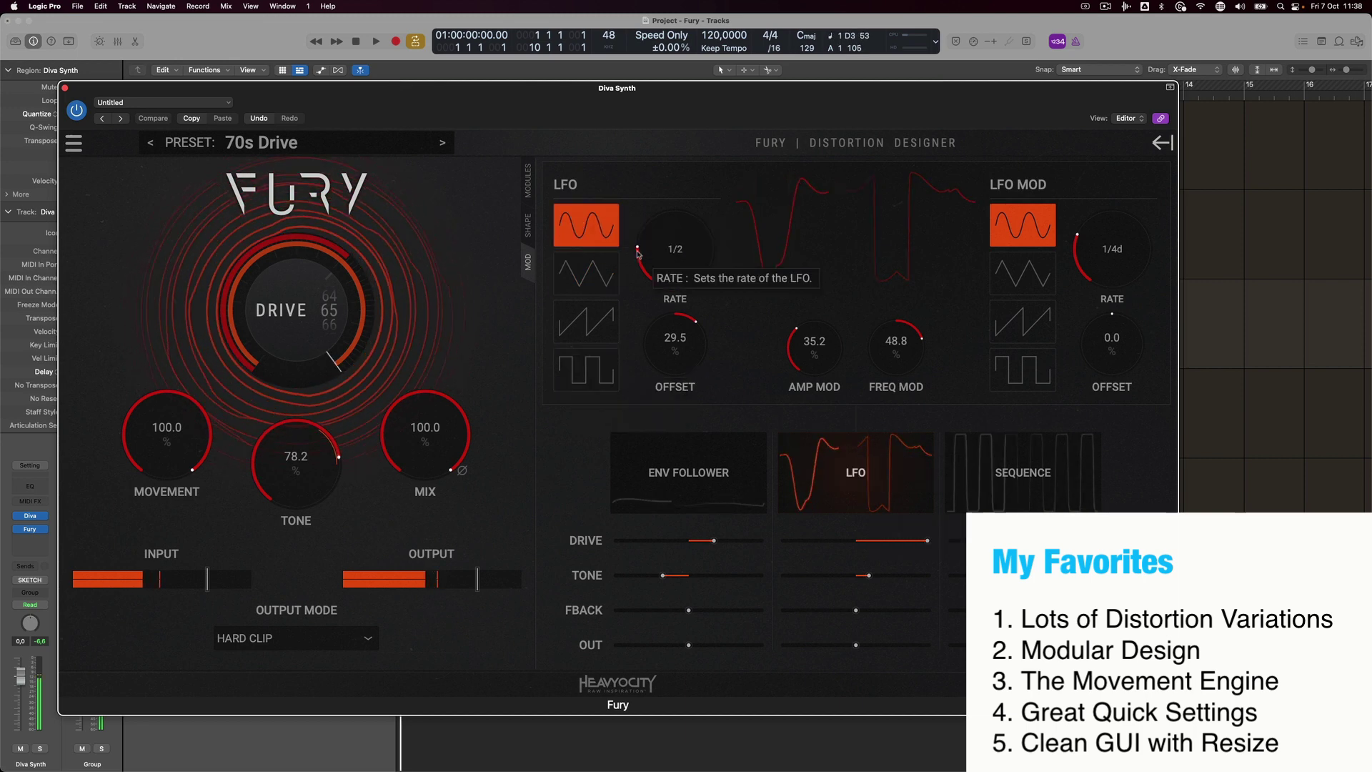
Reduce the LFO's Drive amount, raise its Tone, Fback and Out amounts, and add positive Fback modulation from the envelope follower.
drag(876, 540, 928, 541)
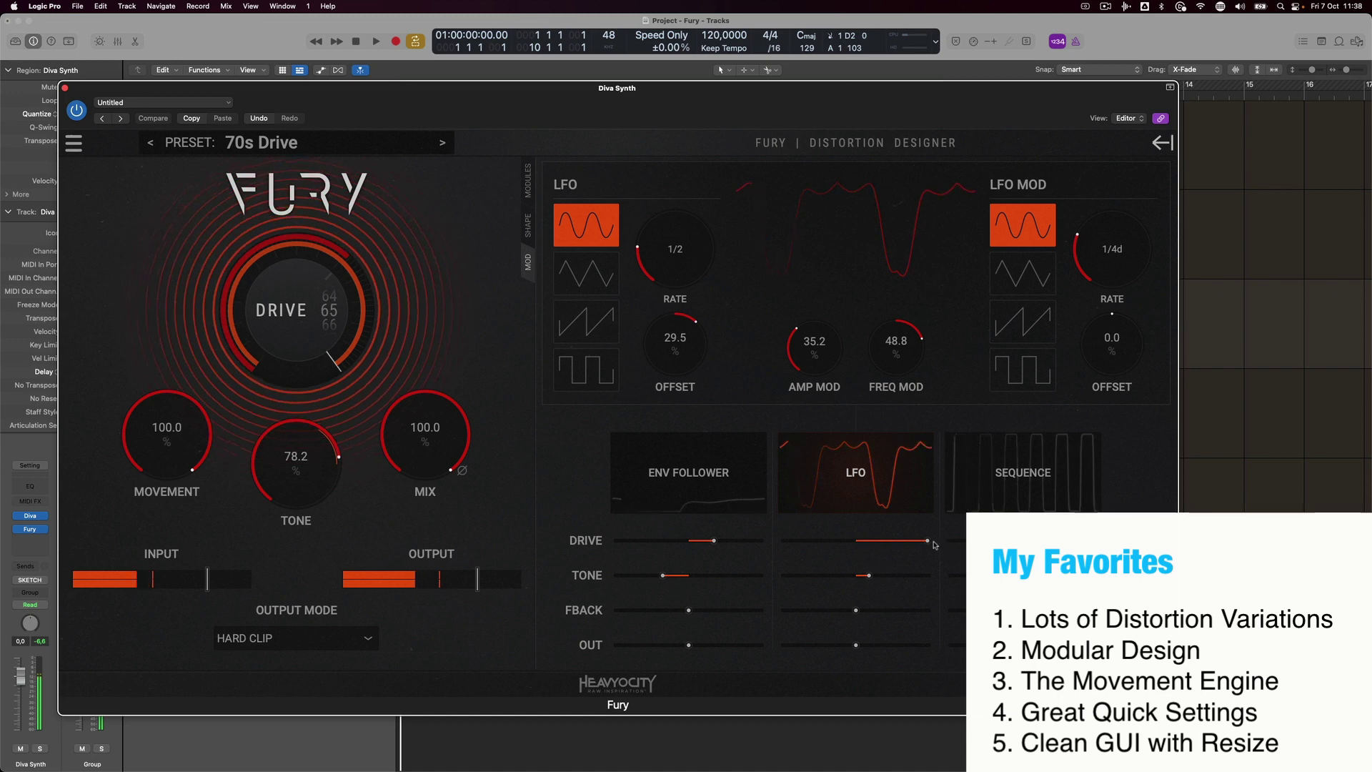
drag(927, 540, 895, 540)
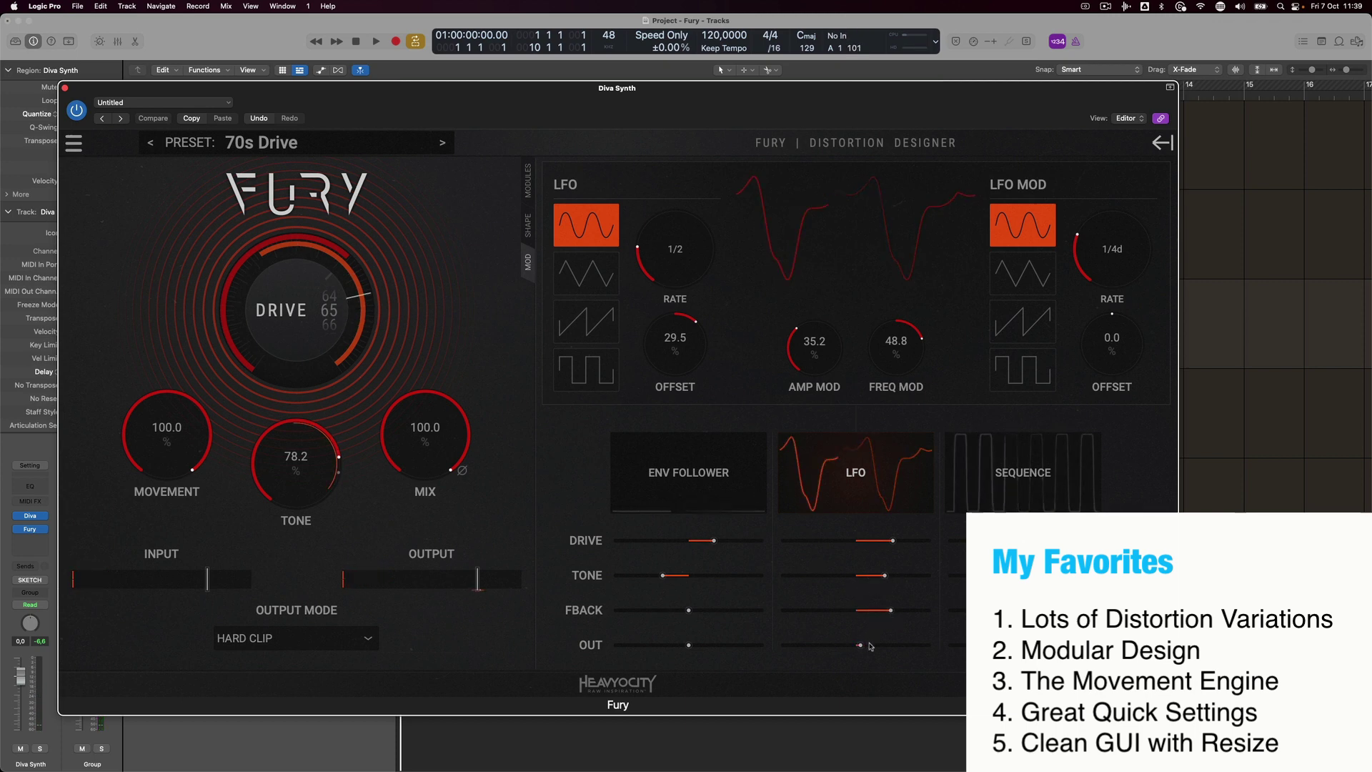
drag(870, 646, 871, 645)
drag(688, 609, 713, 610)
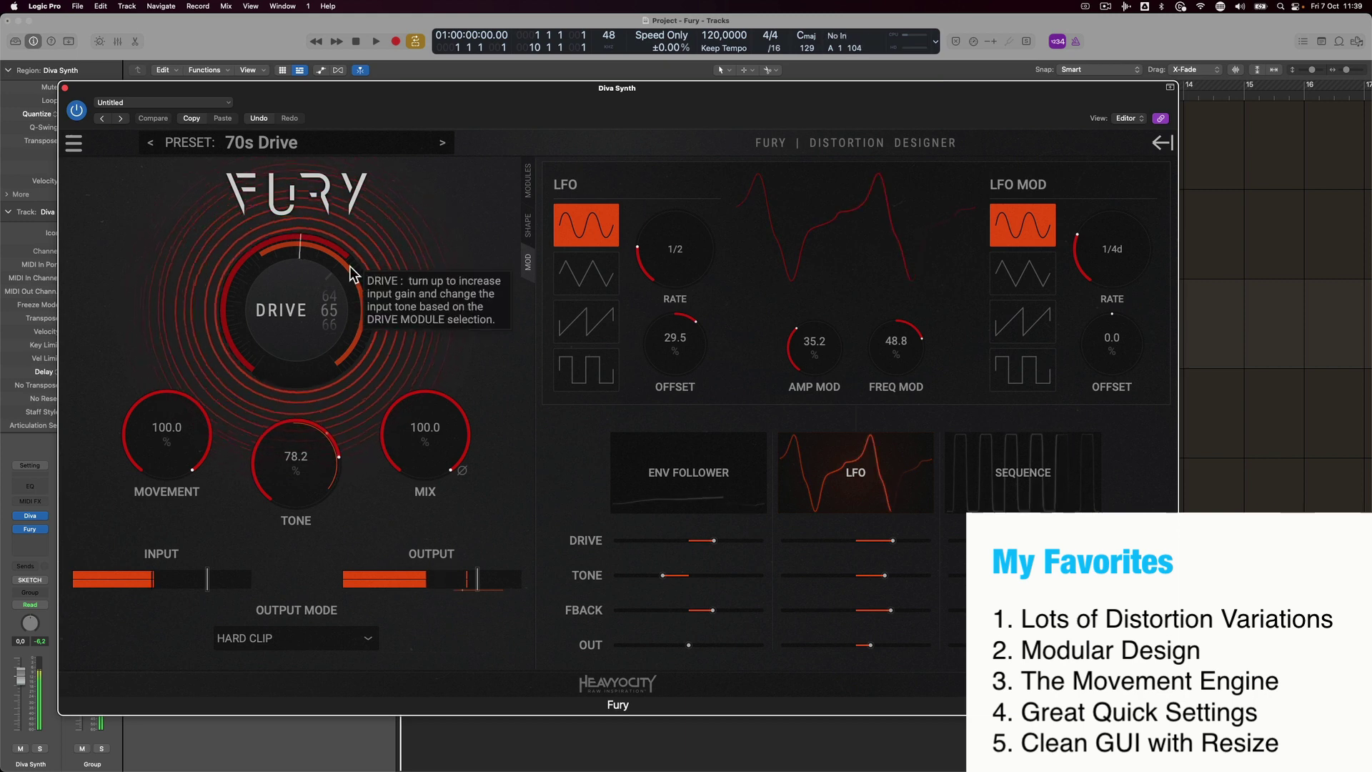
Set Movement to 0% and look through the envelope follower and sequence modulation sources.
drag(166, 432, 223, 763)
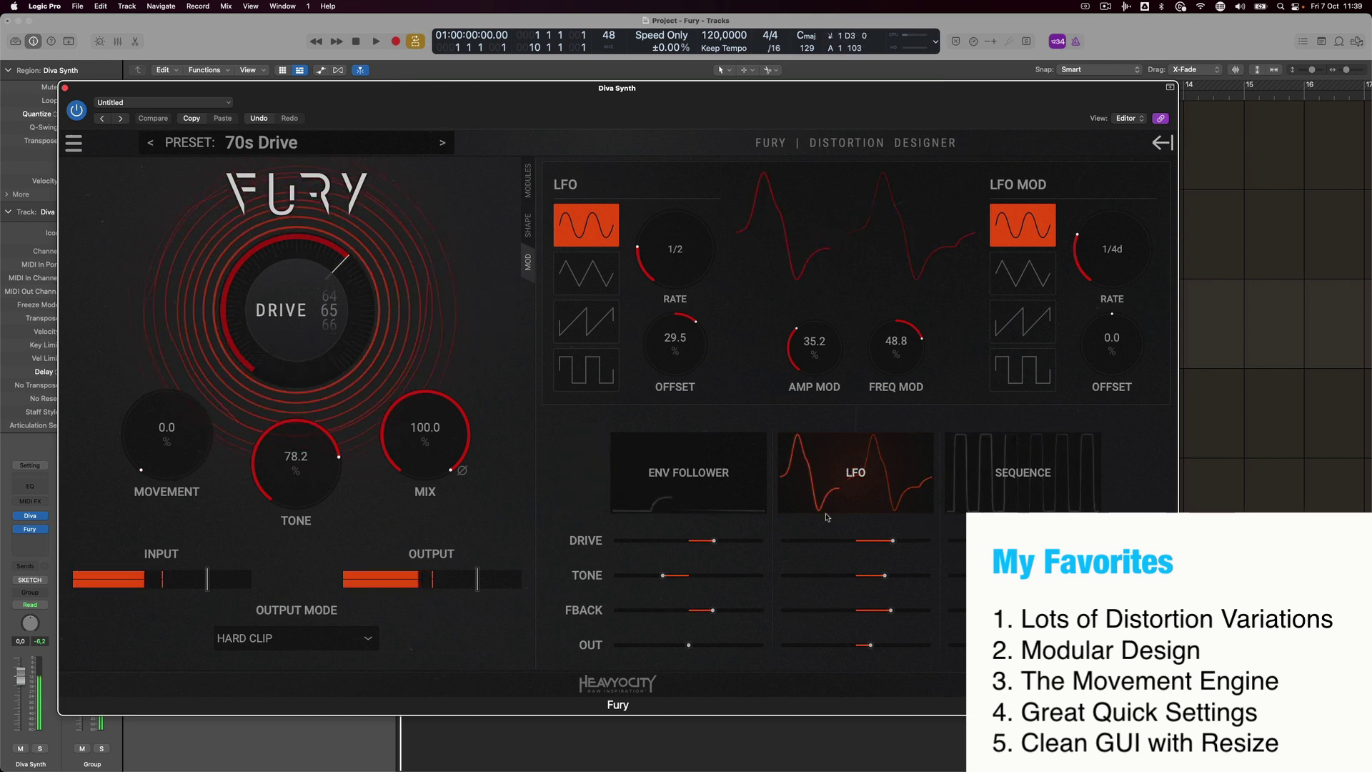
click(689, 472)
click(1023, 473)
click(688, 473)
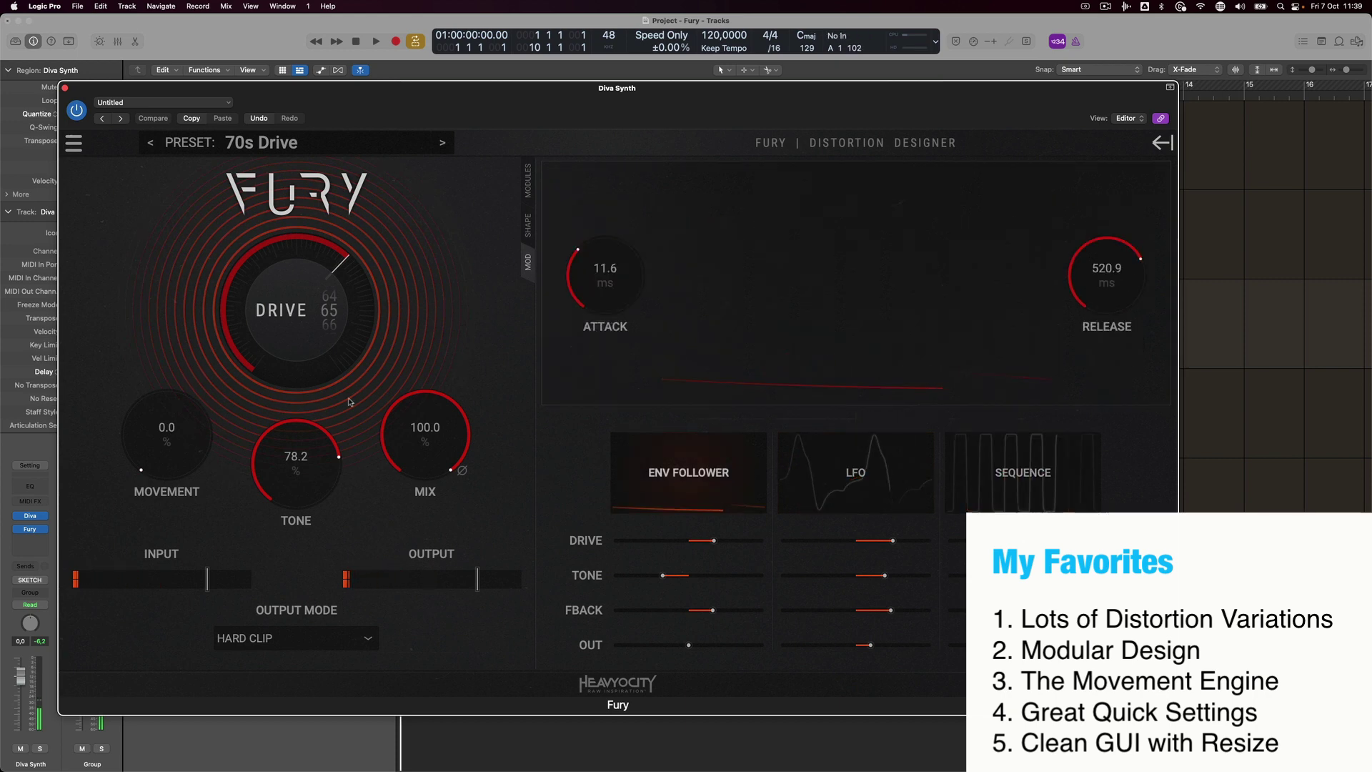
Bypass Fury, hide and show its window again, re-enable it and return Movement to 100%.
click(77, 110)
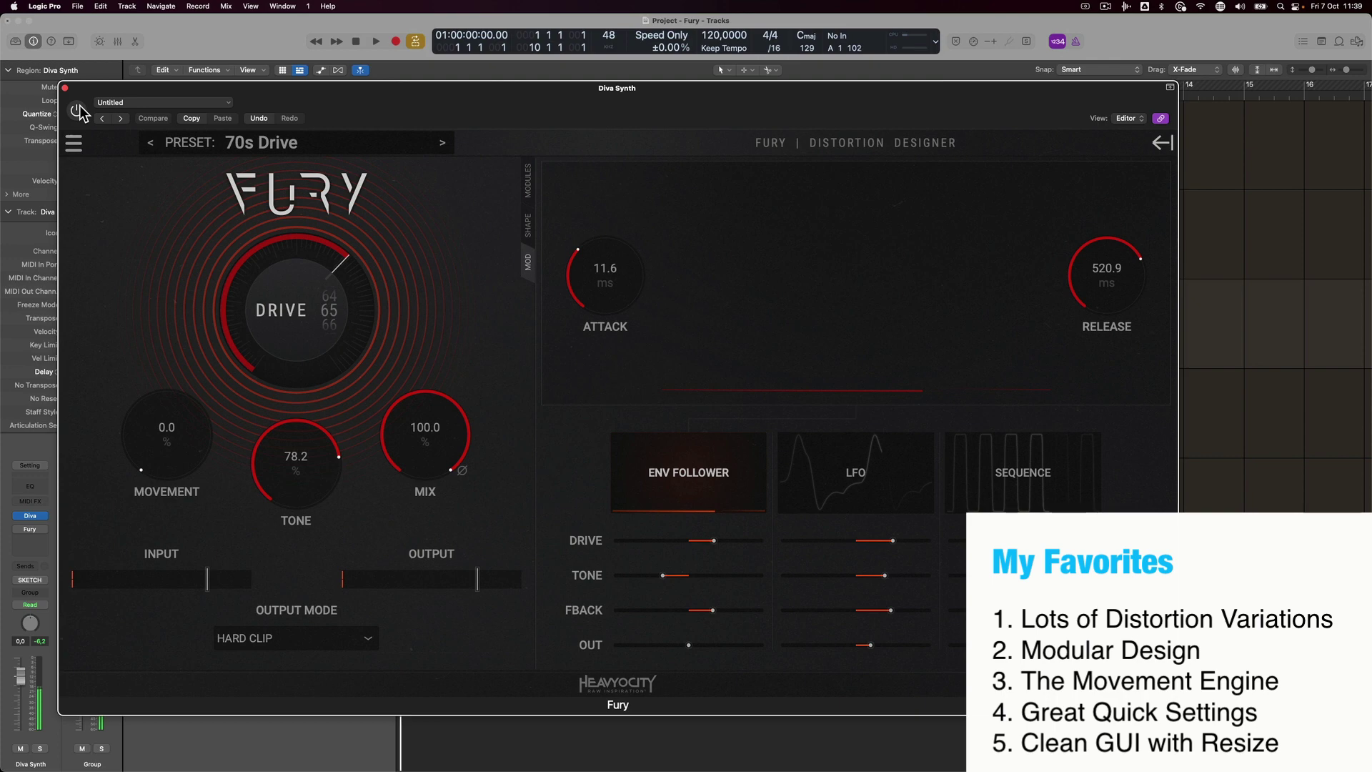
key(super+w)
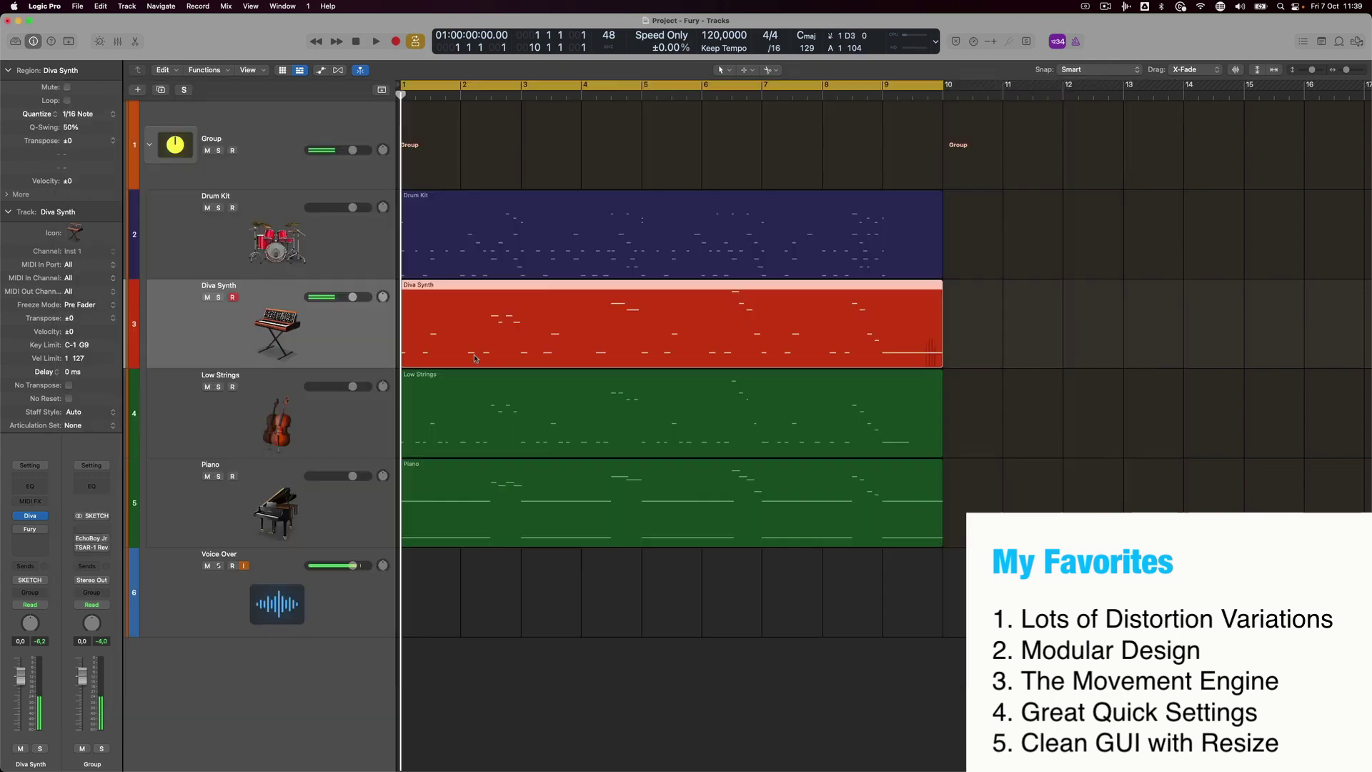
key(v)
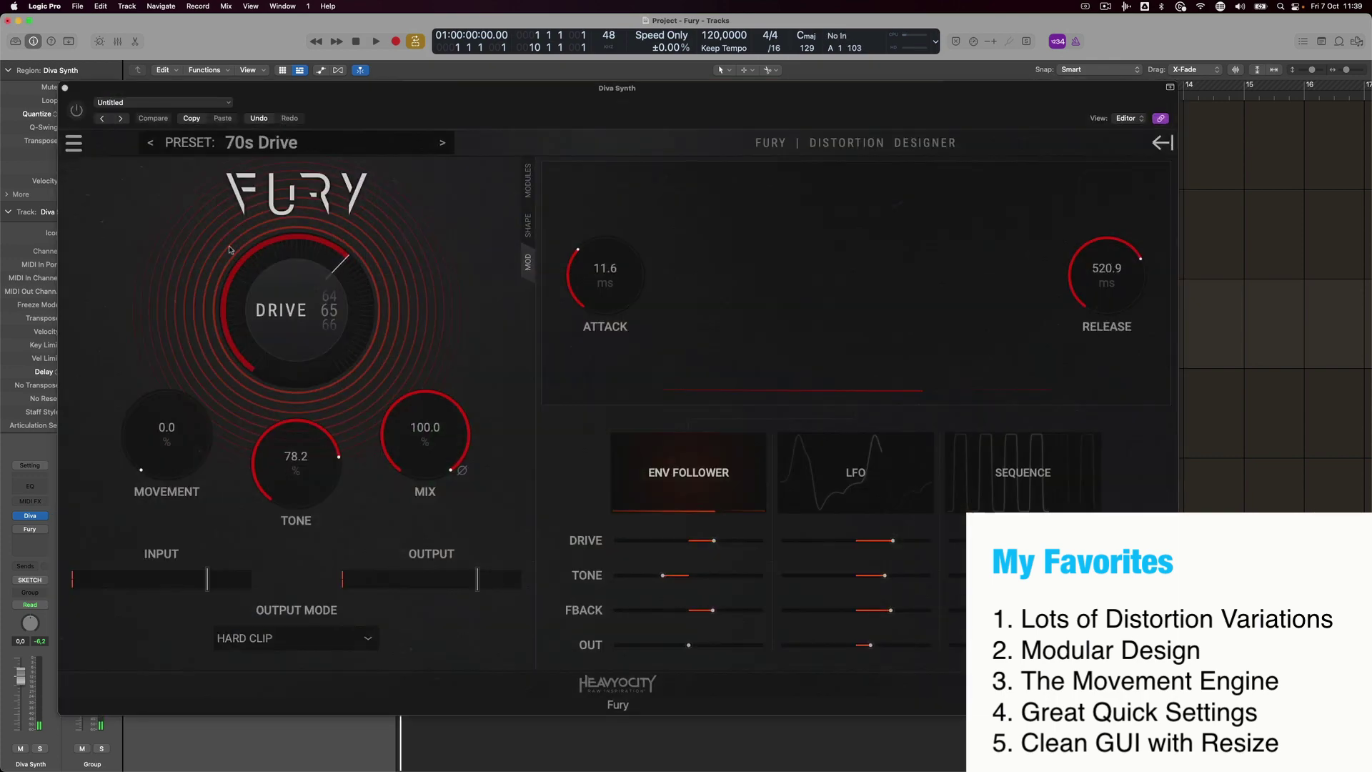
click(77, 111)
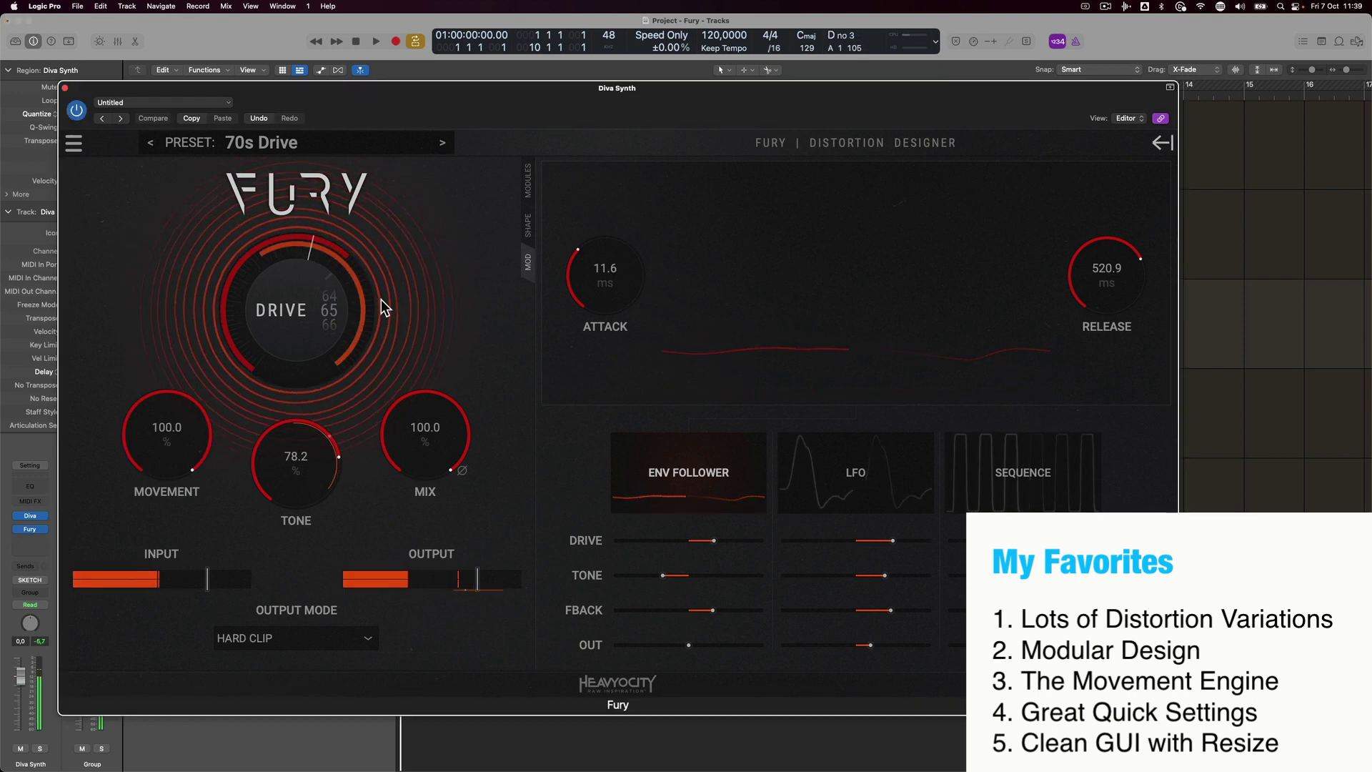
On the Modules page, choose the Harsh drive mode and the Tube B distortion mode.
click(530, 225)
click(528, 180)
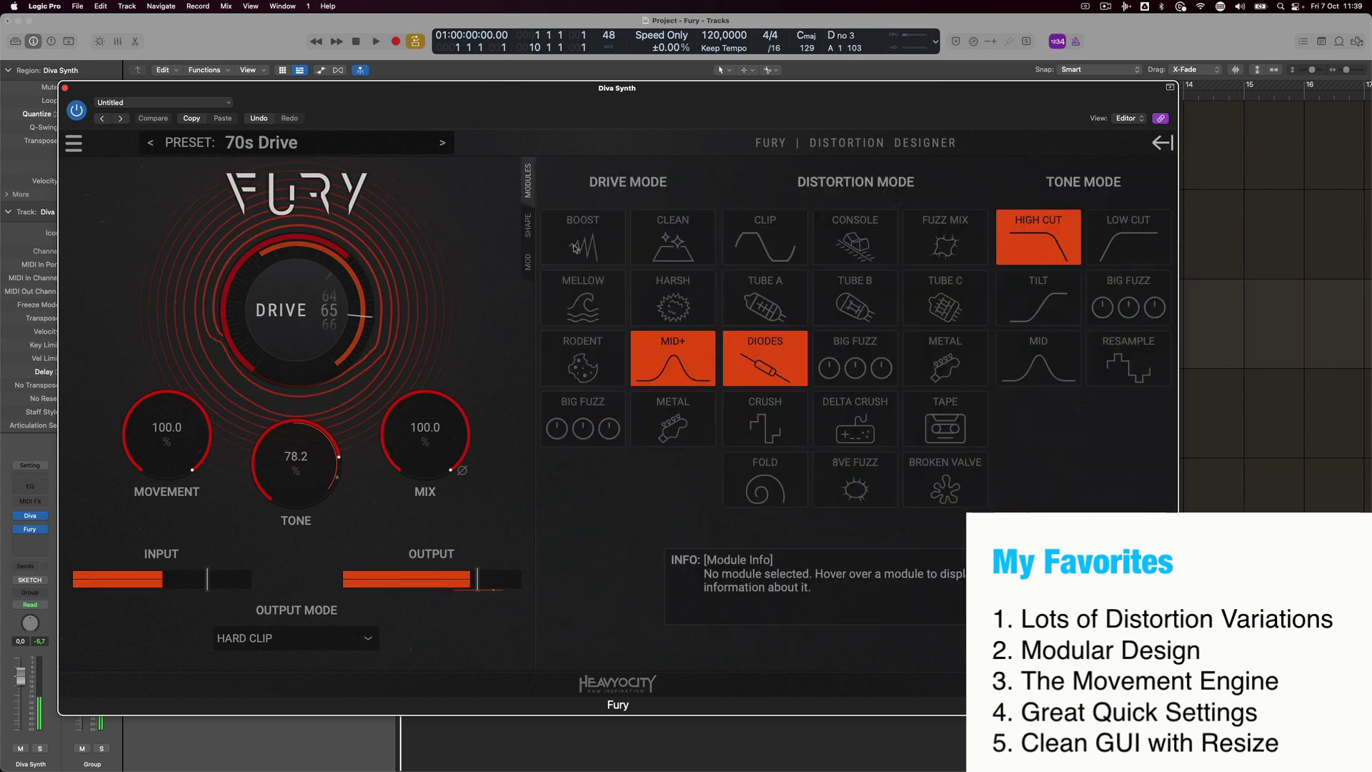
click(672, 297)
click(829, 313)
click(764, 358)
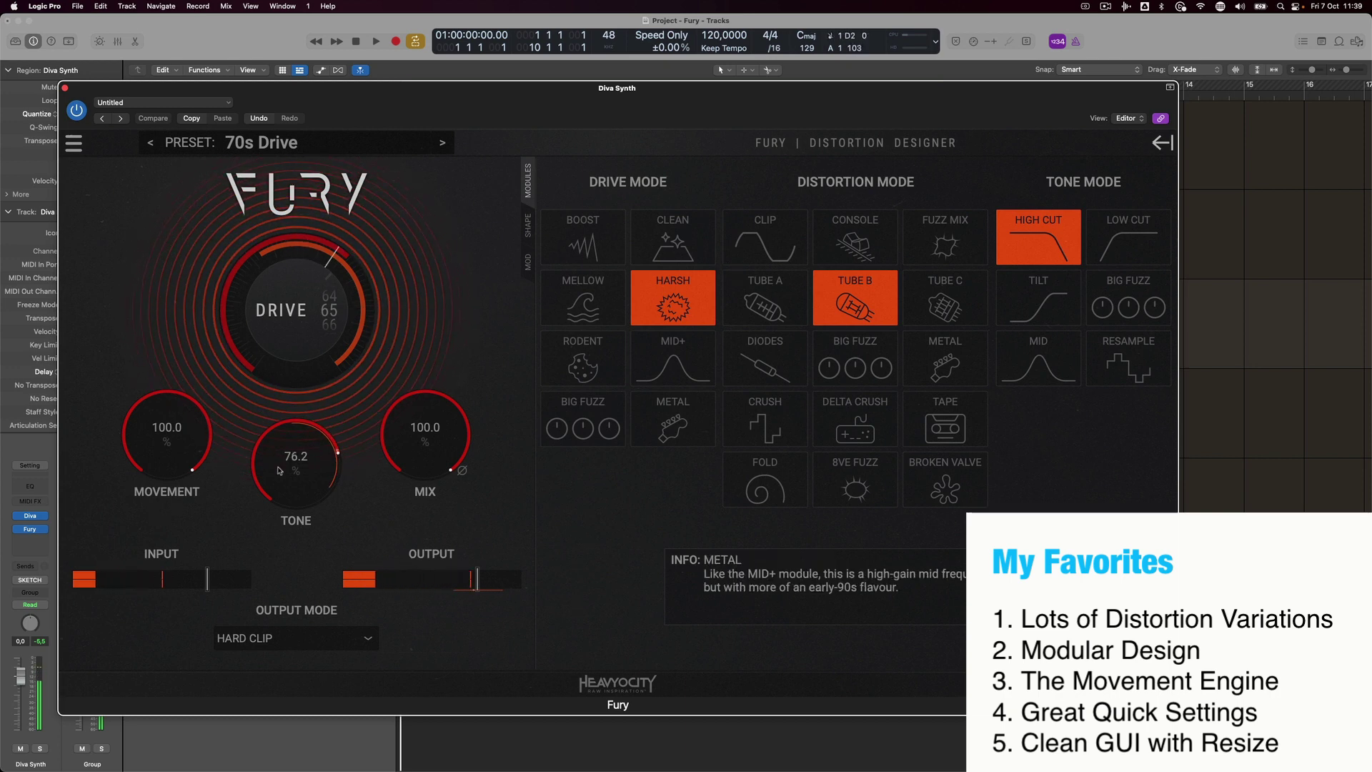
Set Fury's Tone to 21.7% and Drive to 58.
drag(284, 545, 290, 529)
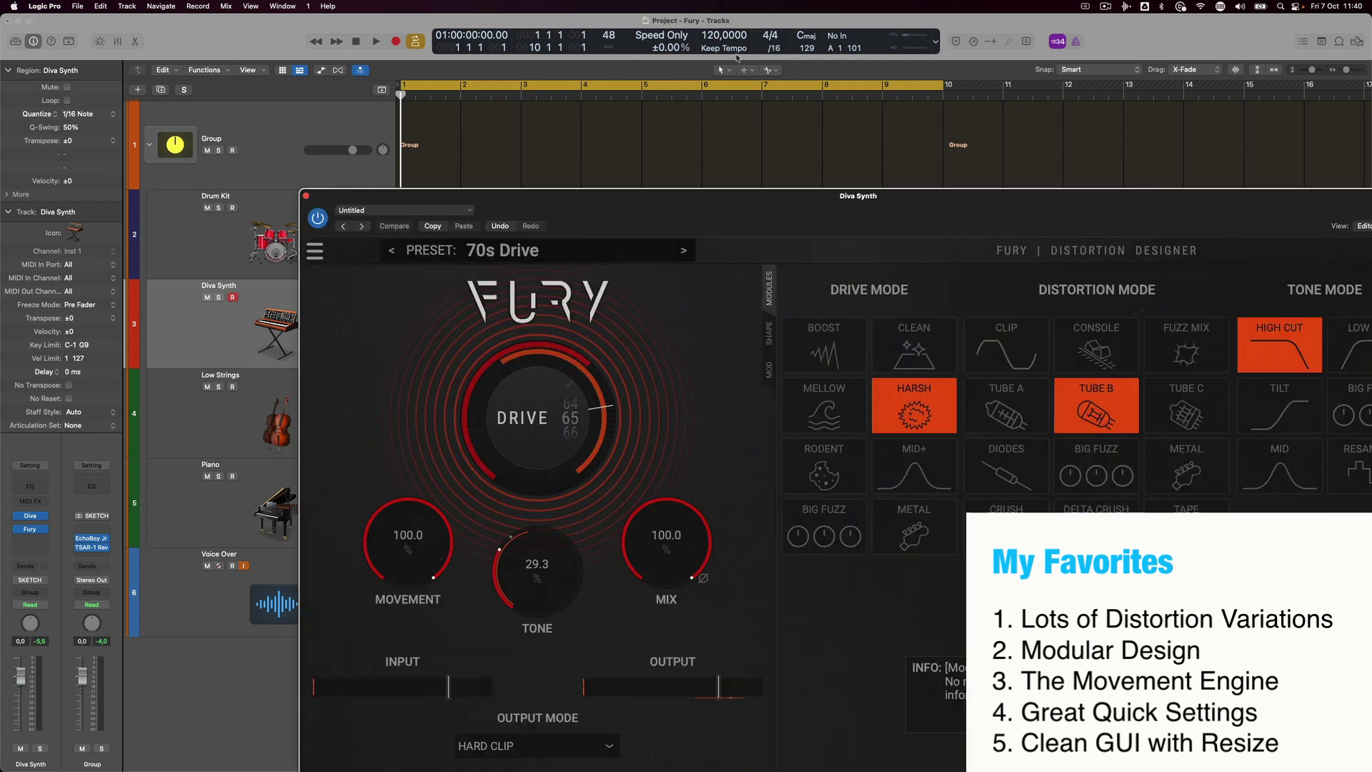
drag(697, 217, 503, 99)
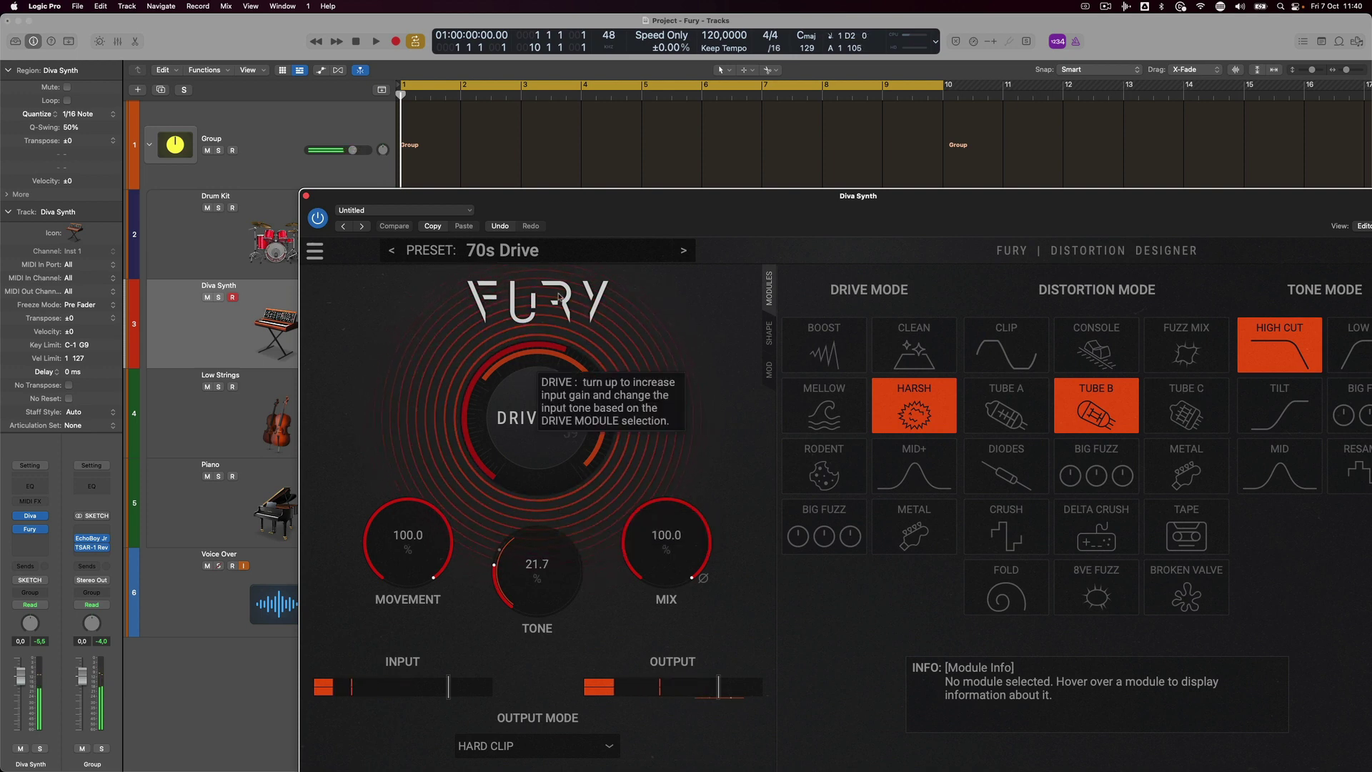
Return to the Mod page, reposition the Fury window and reduce the Drive and Tone depths of both the LFO and envelope follower.
click(770, 370)
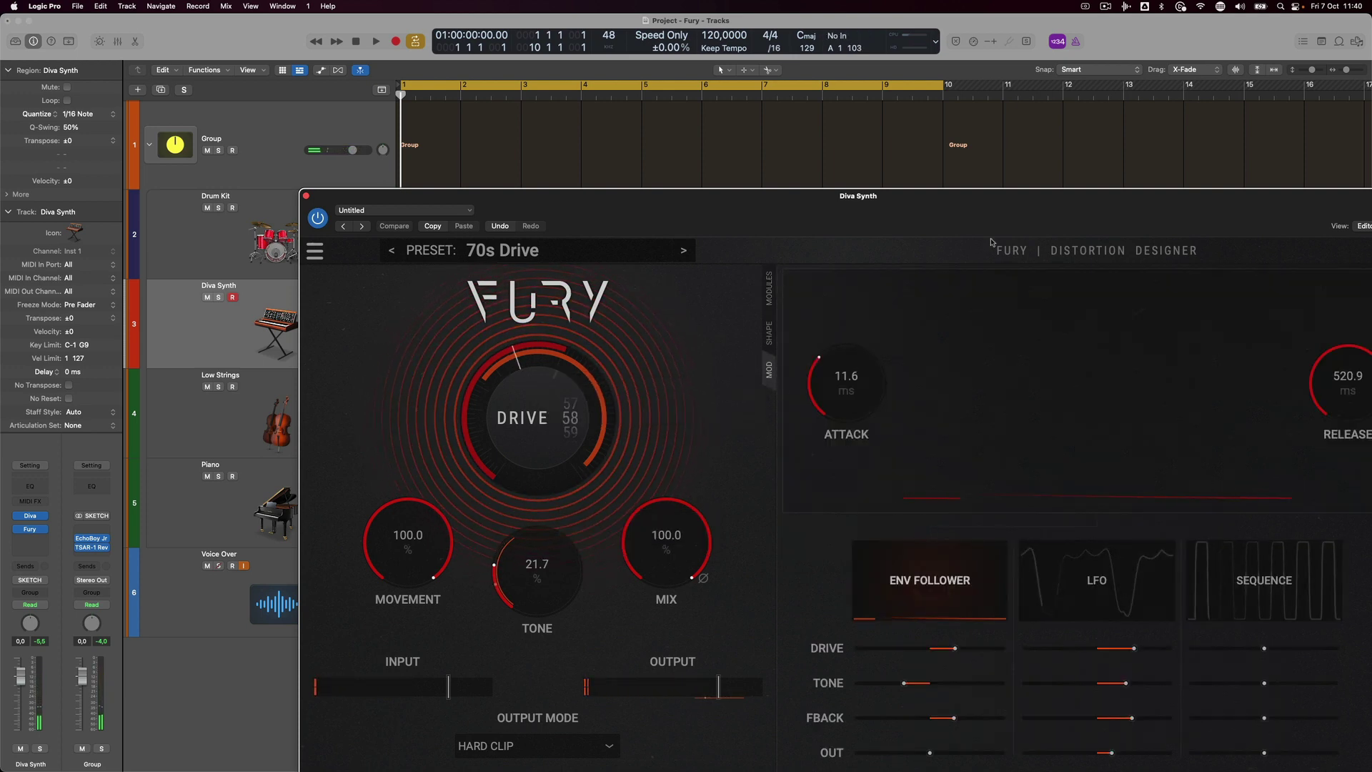
drag(1022, 644, 1035, 604)
drag(870, 604, 861, 607)
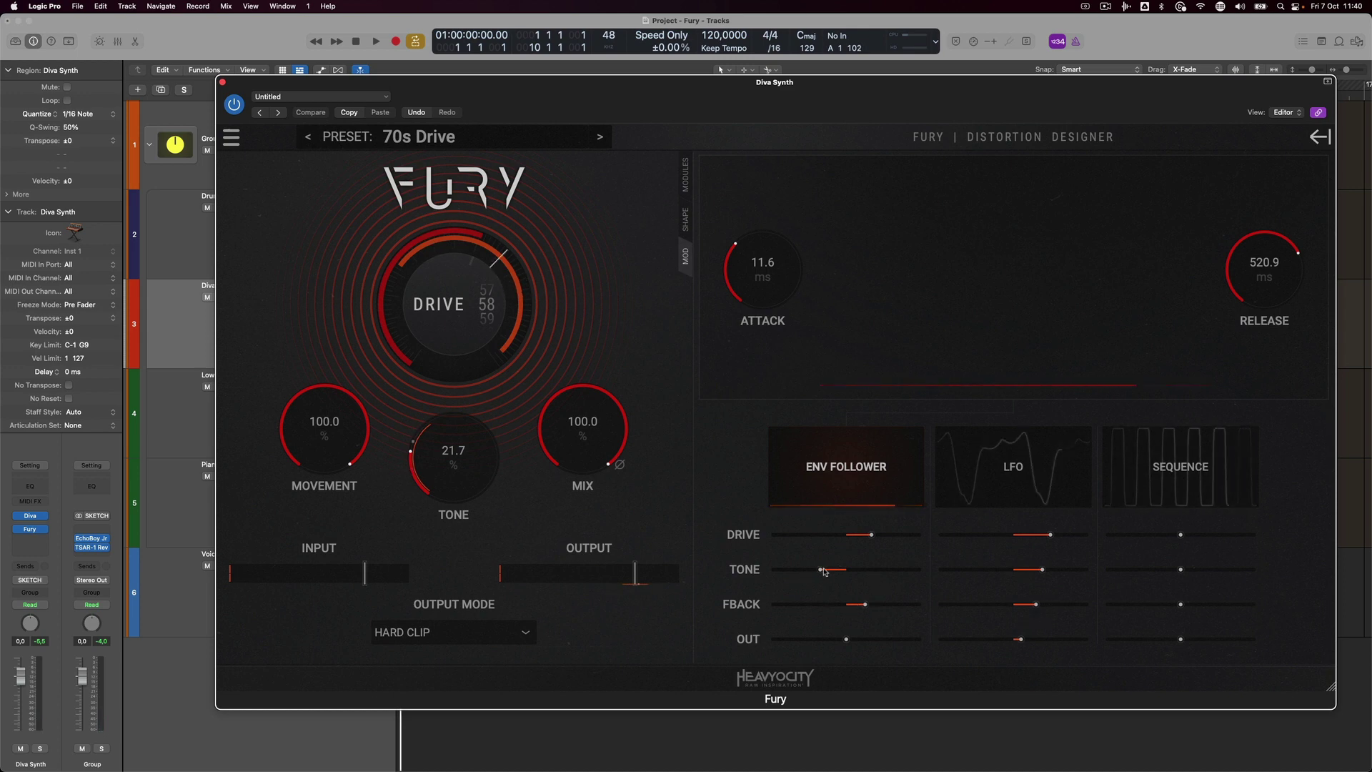
drag(1042, 569, 1044, 536)
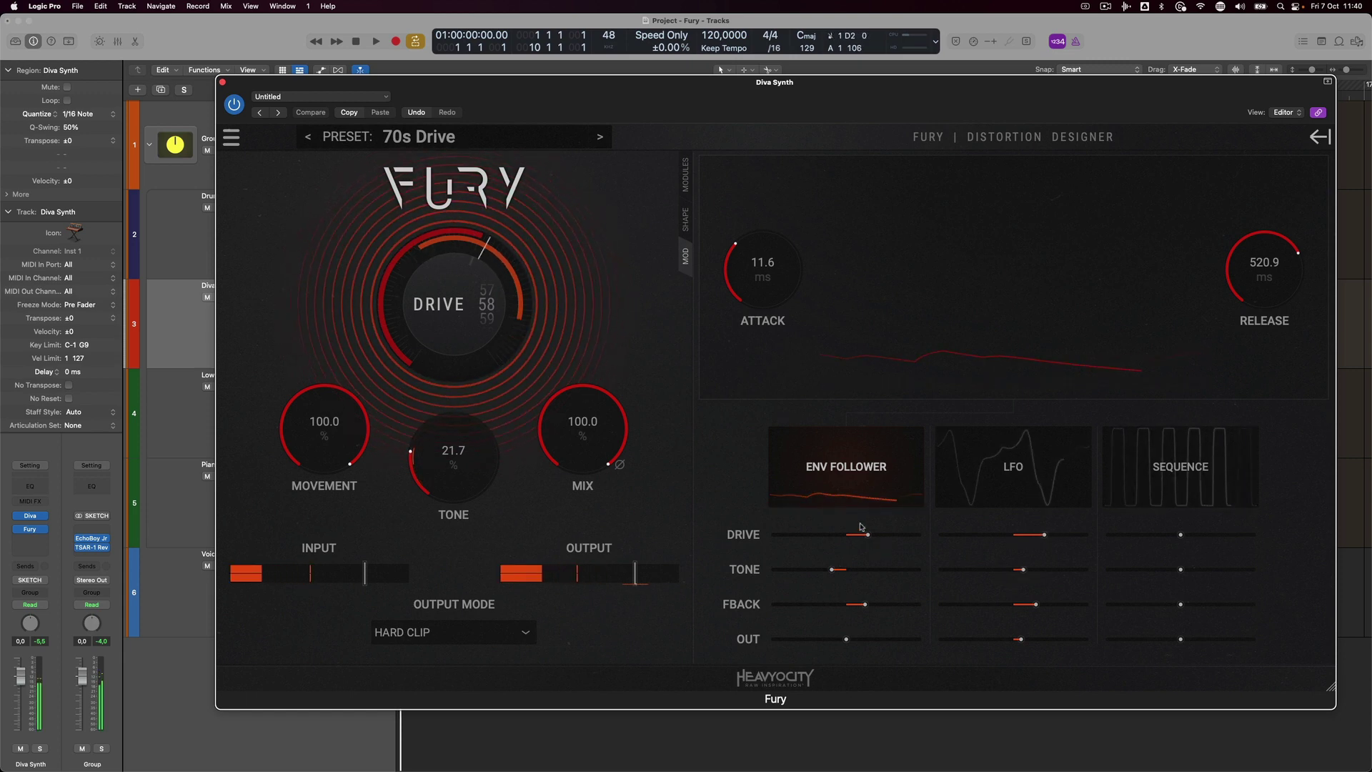
drag(867, 542, 860, 524)
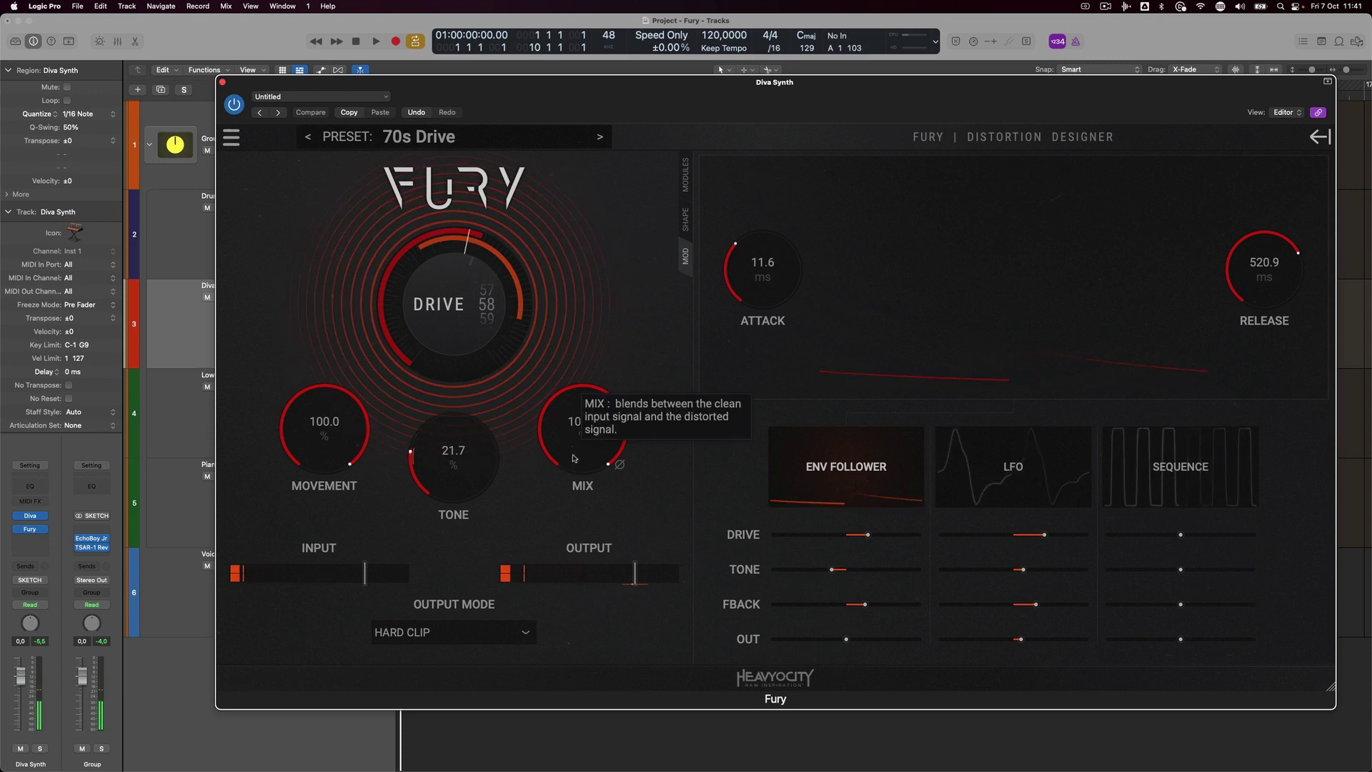
Reposition the Fury window so it fits on screen and return to the Modules page.
drag(804, 117, 612, 95)
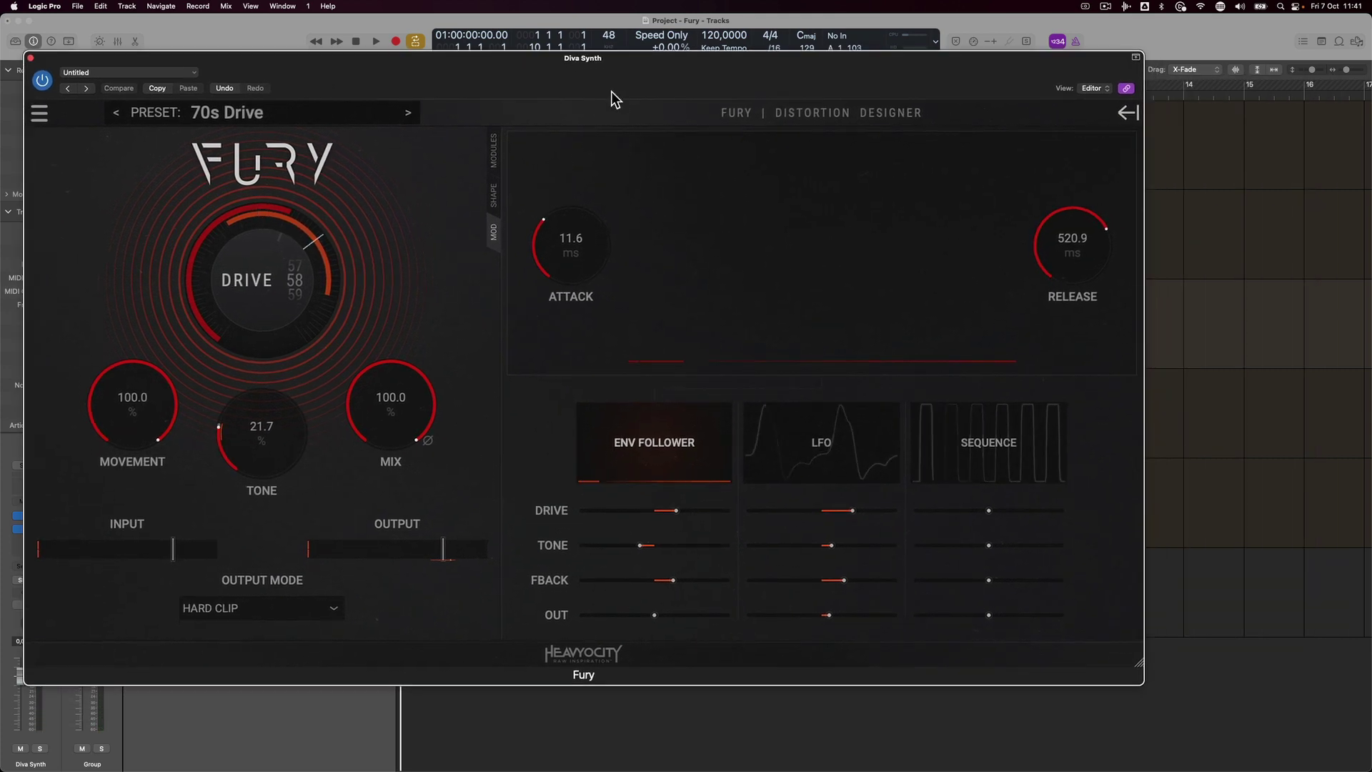
click(493, 183)
click(494, 153)
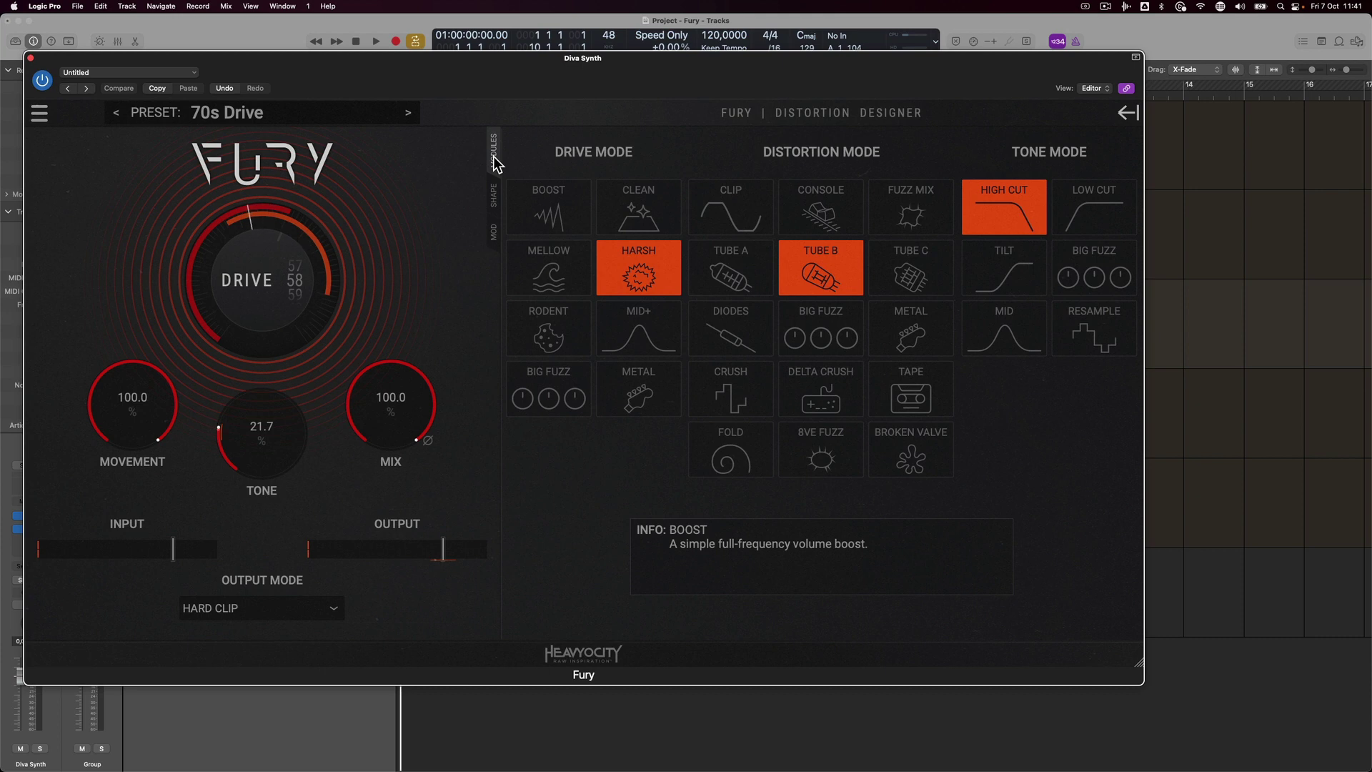
drag(535, 95, 521, 90)
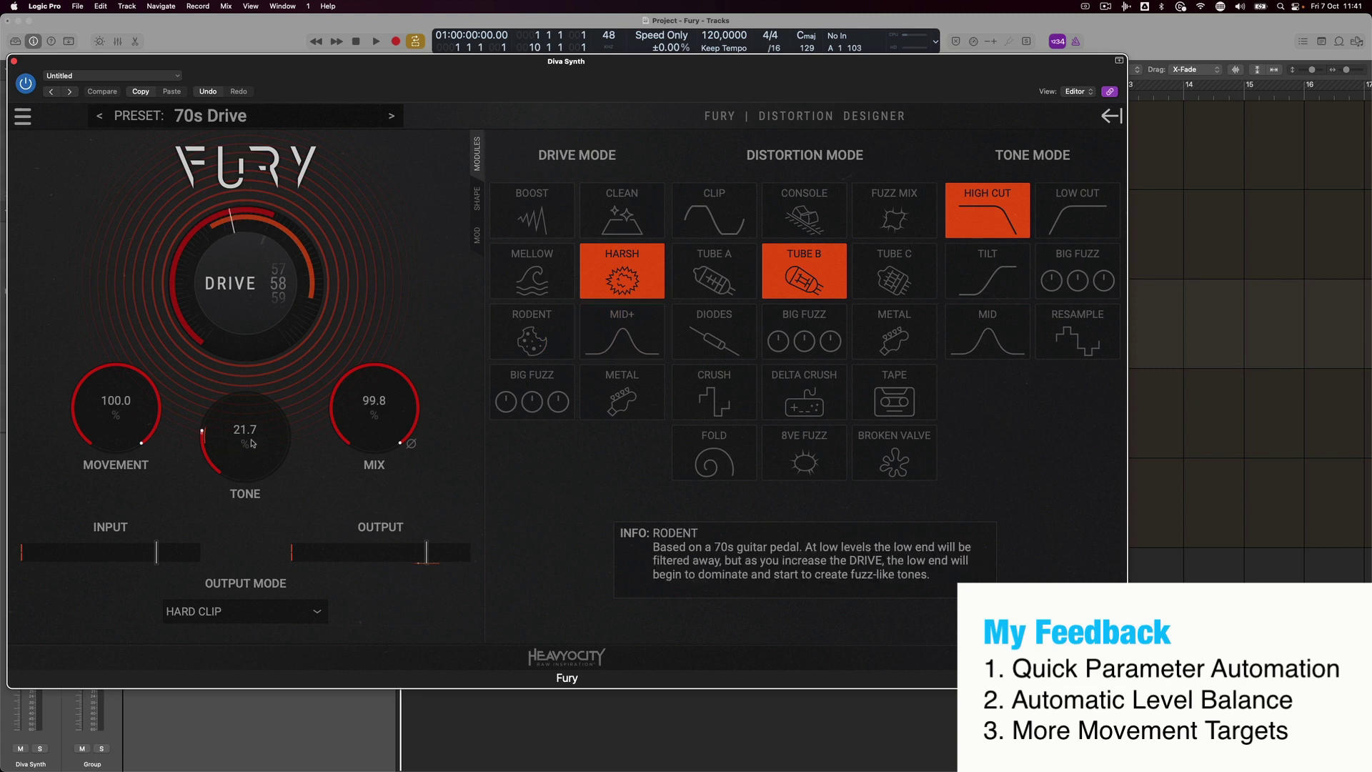
Adjust the Mix and Tone controls slightly, and step forward through the presets to Driven Console.
drag(366, 467, 273, 437)
drag(390, 440, 394, 403)
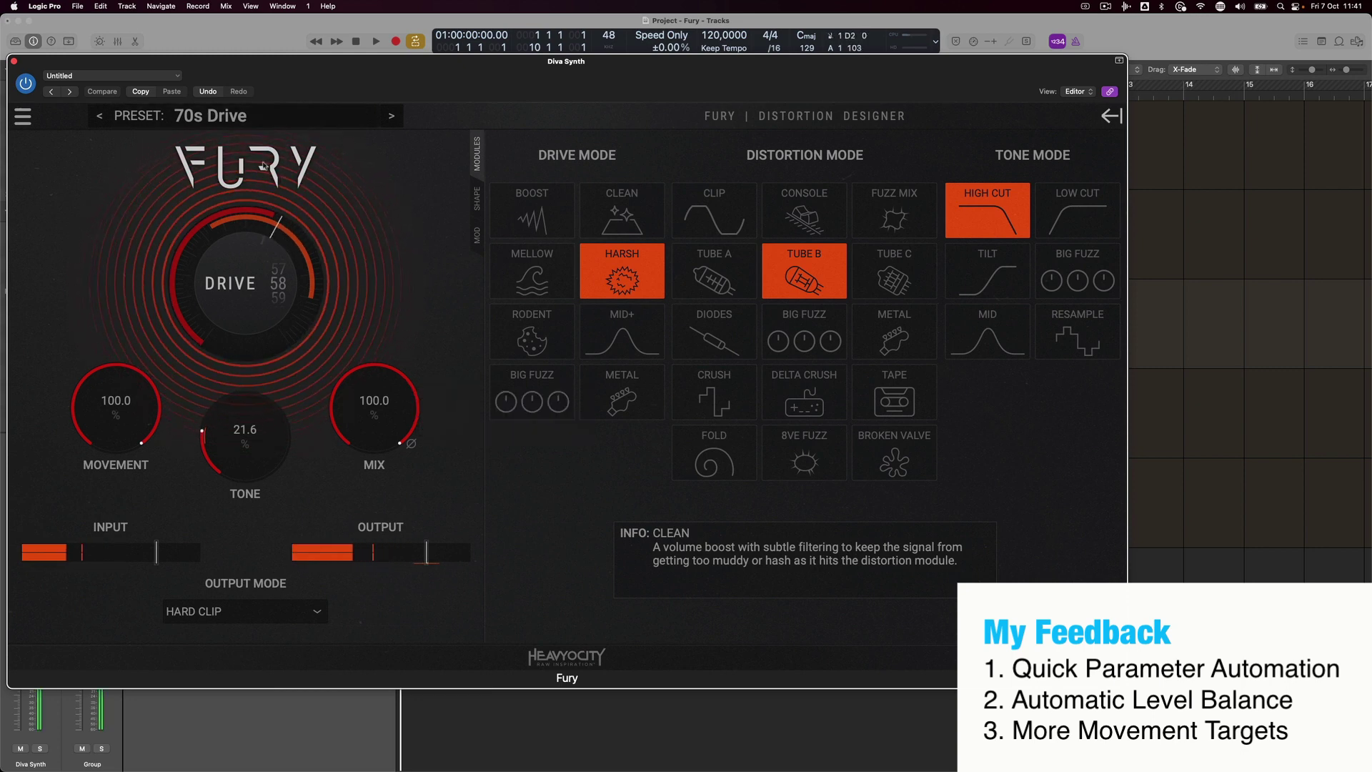
click(391, 116)
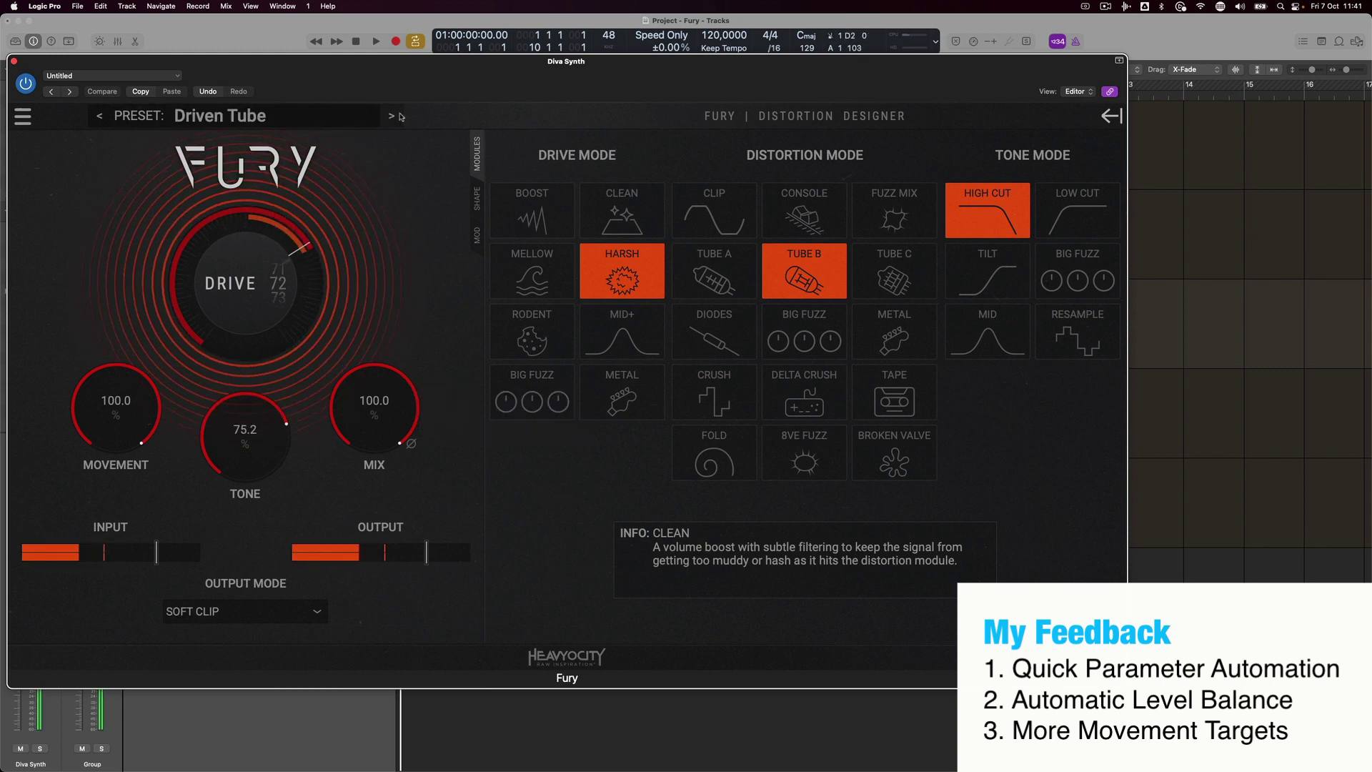
click(391, 116)
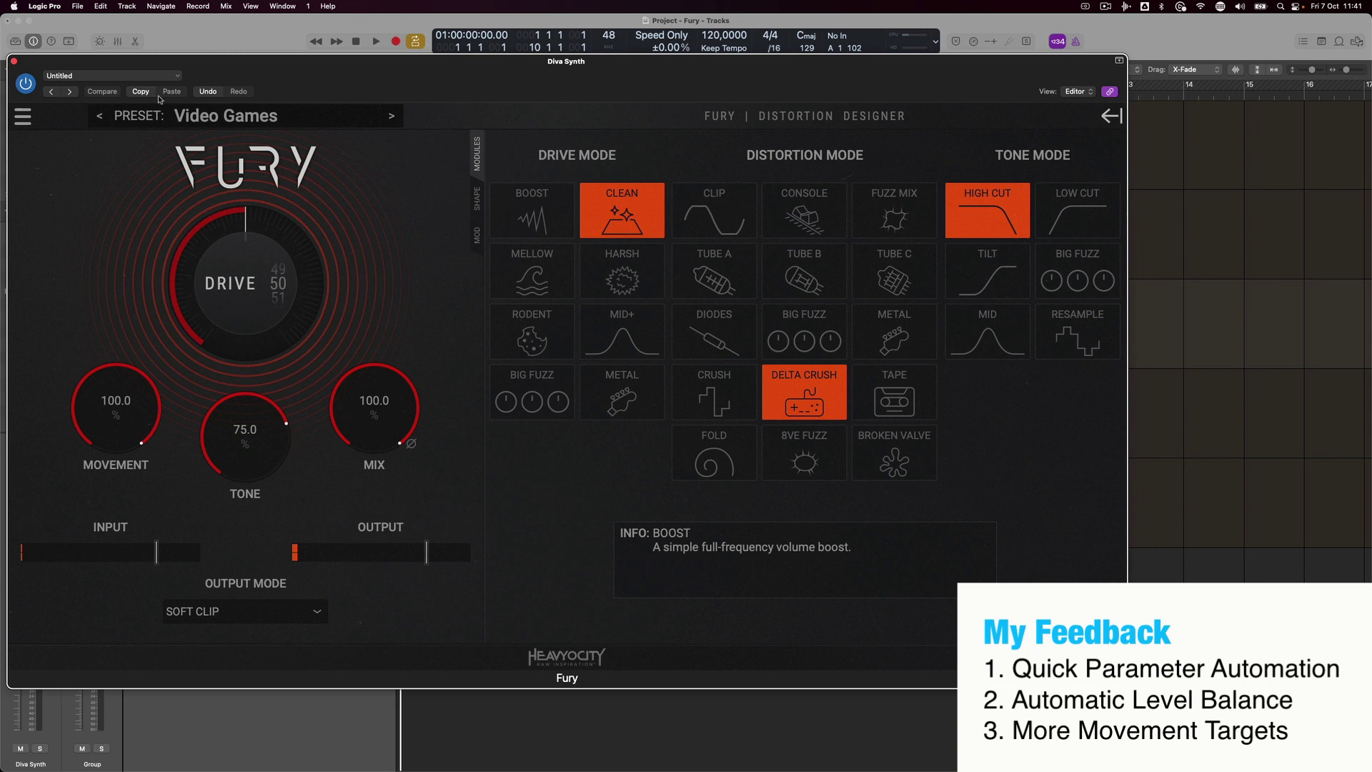
click(392, 116)
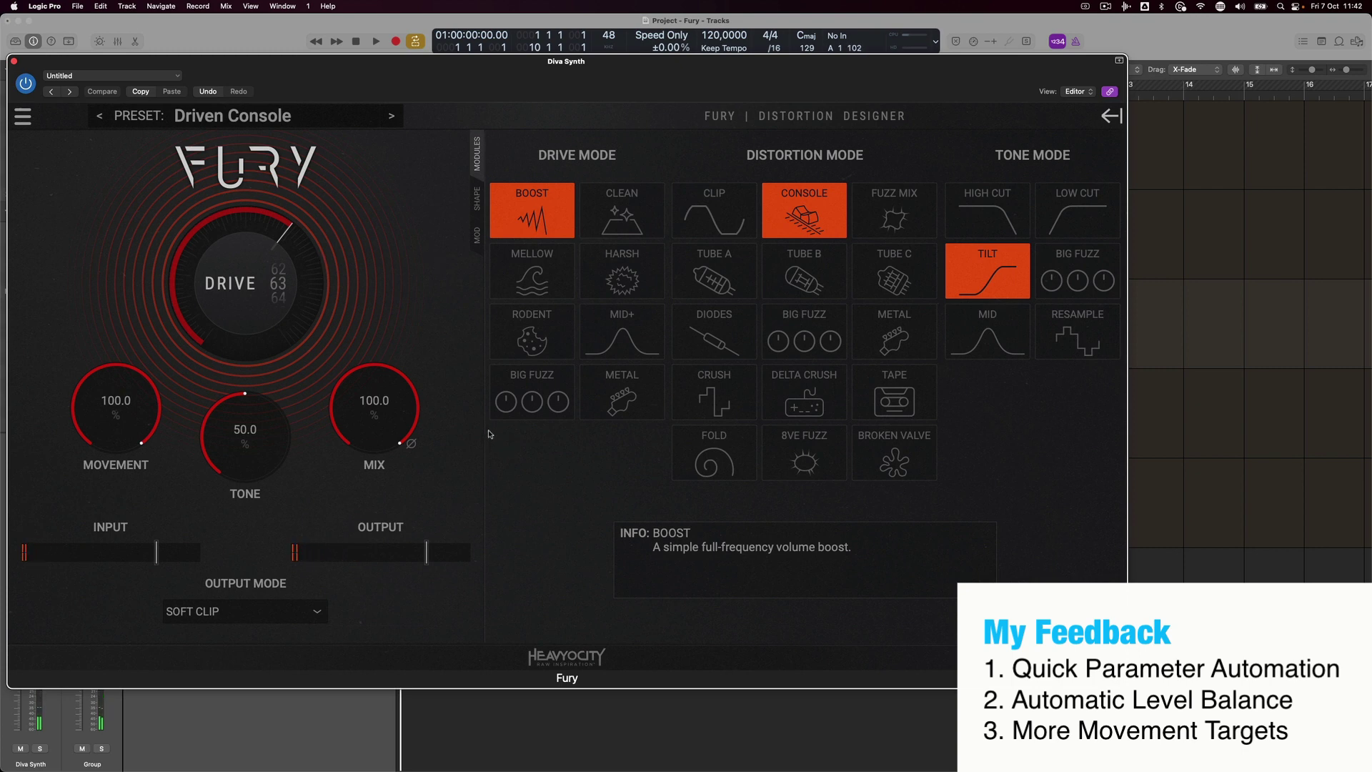
Examine the envelope follower, LFO and sequence modulators on the Mod page and their available targets.
click(479, 236)
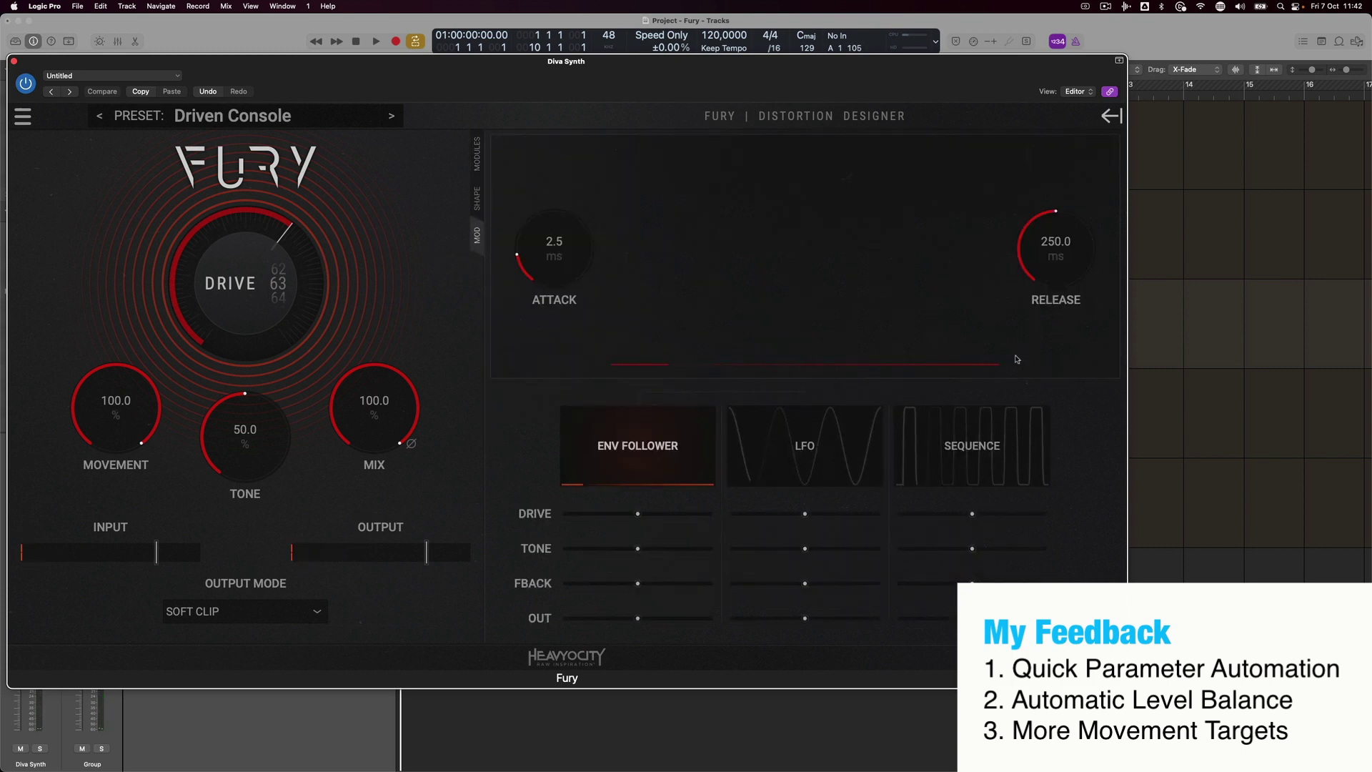
click(998, 465)
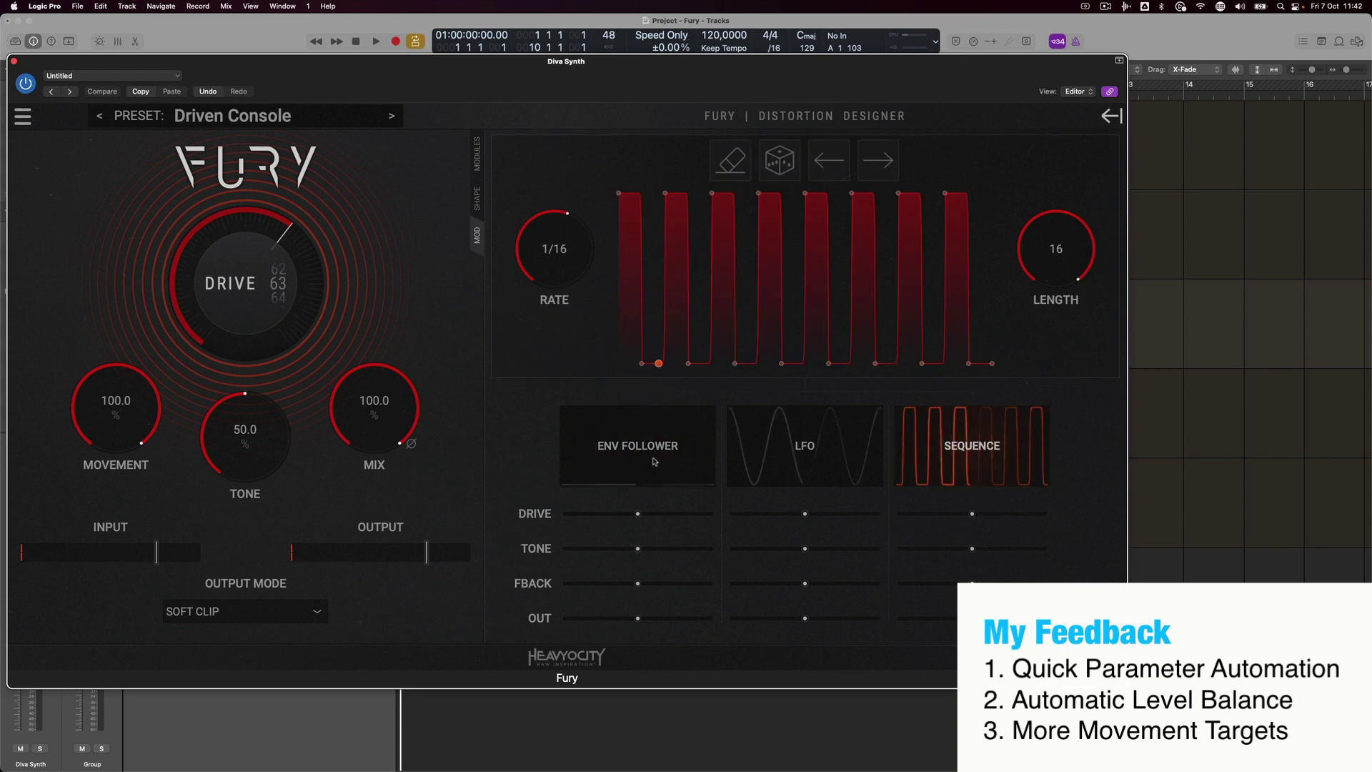
click(638, 446)
click(805, 446)
click(972, 455)
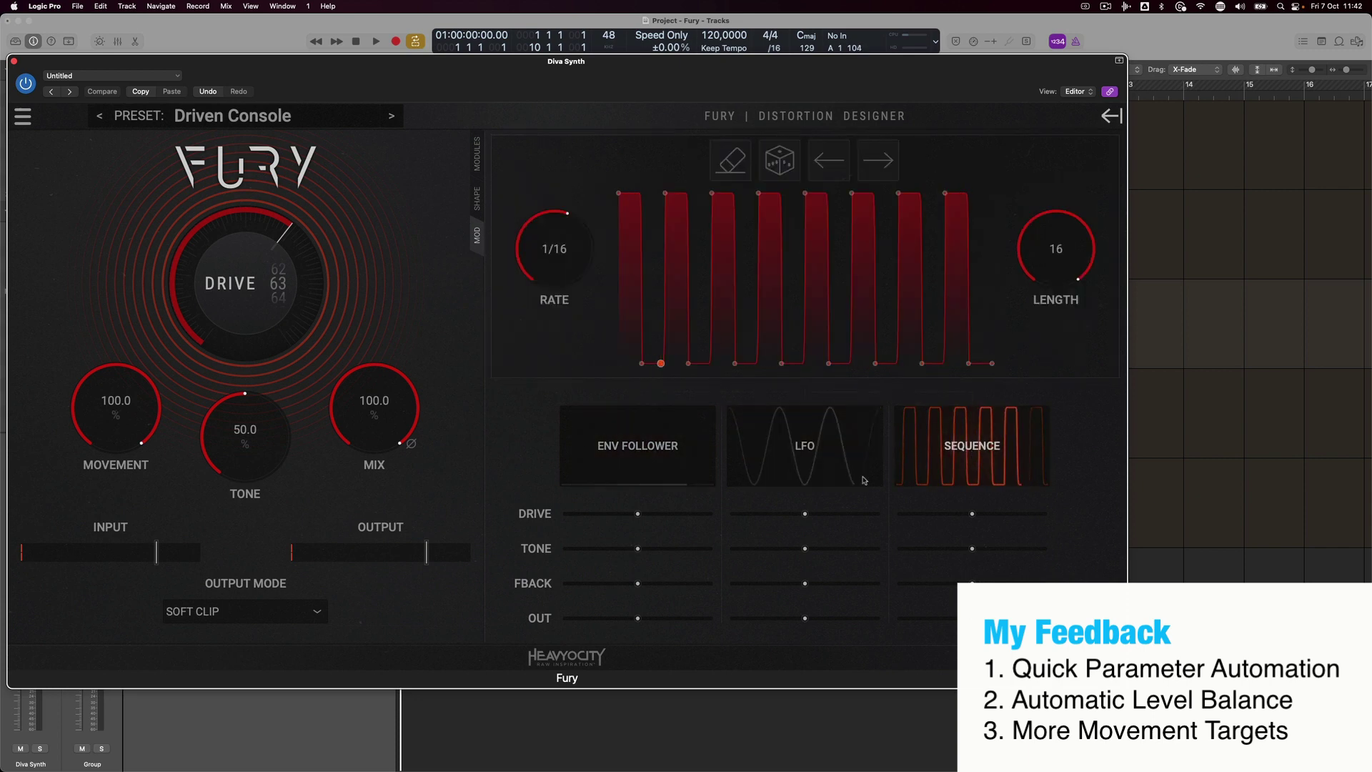
click(638, 445)
click(805, 445)
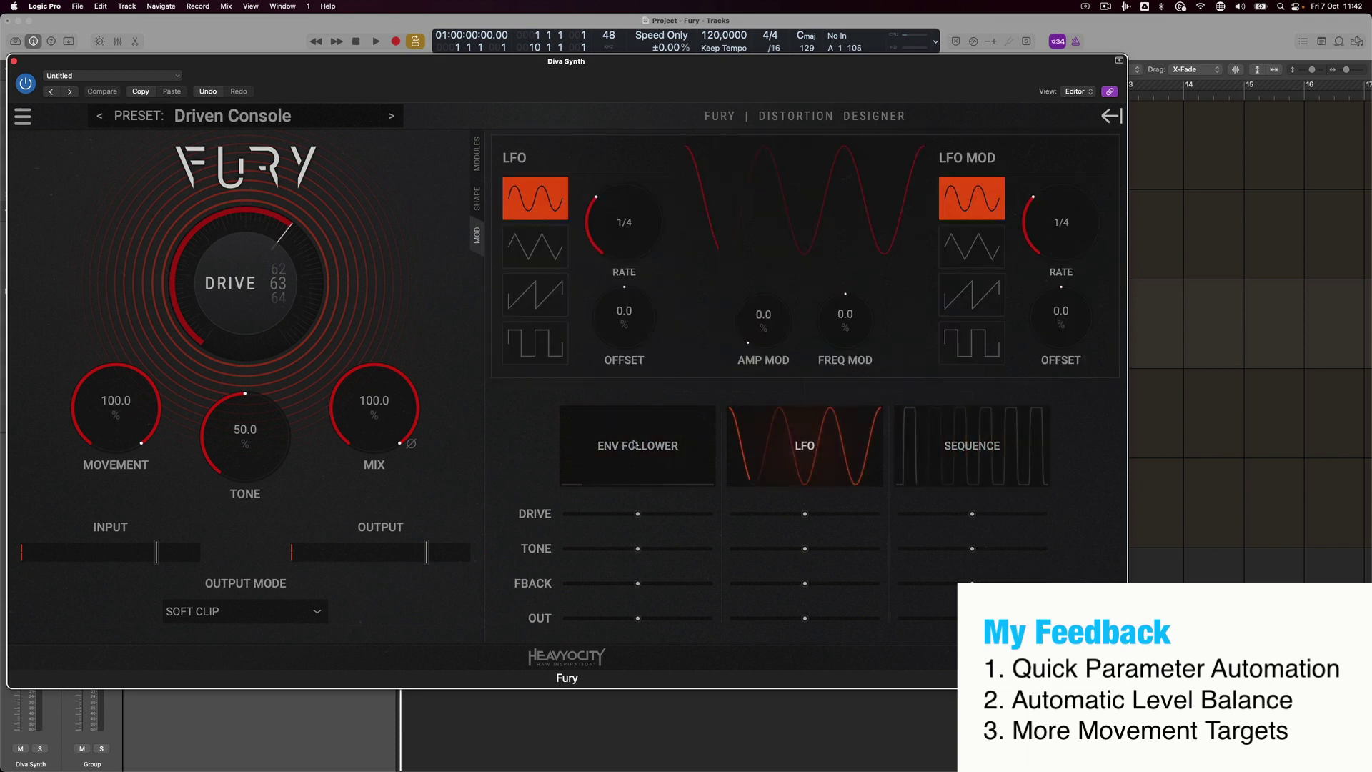
click(712, 444)
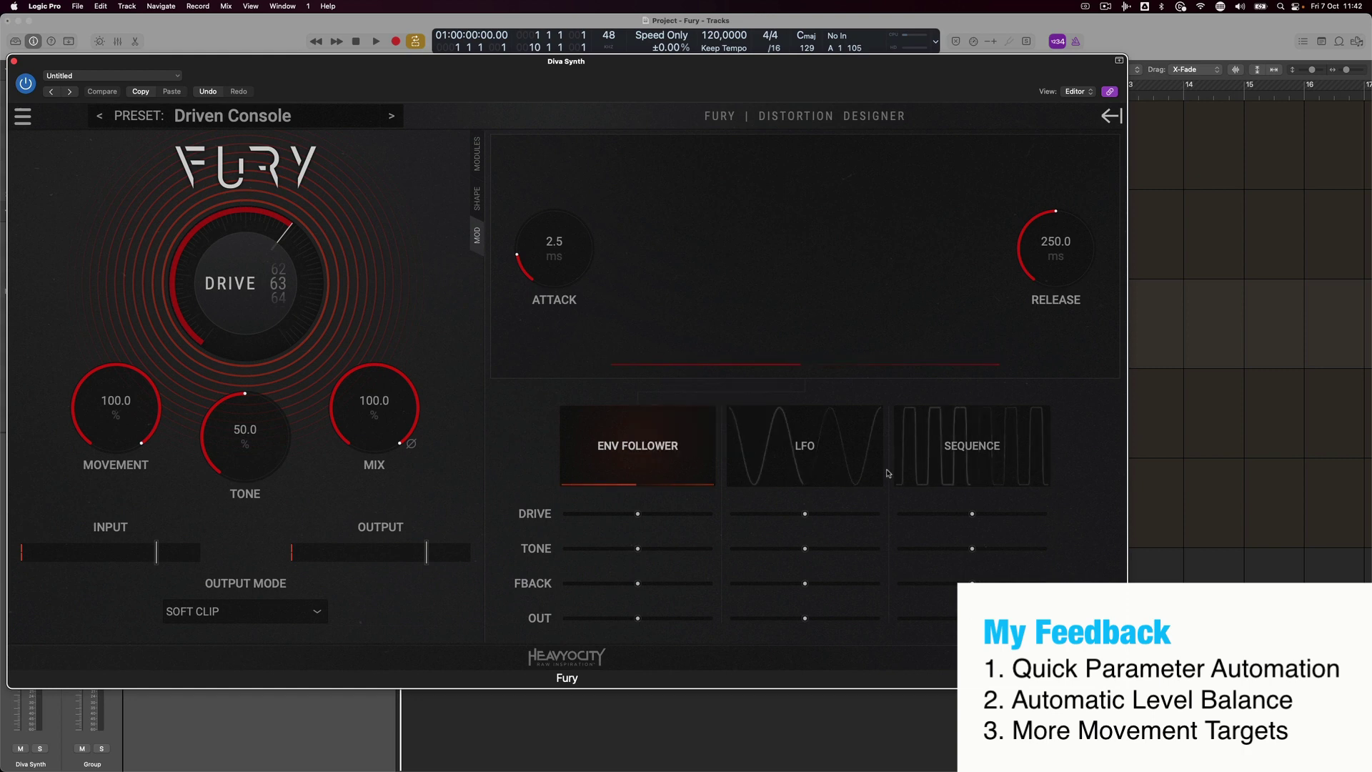
click(972, 445)
click(638, 450)
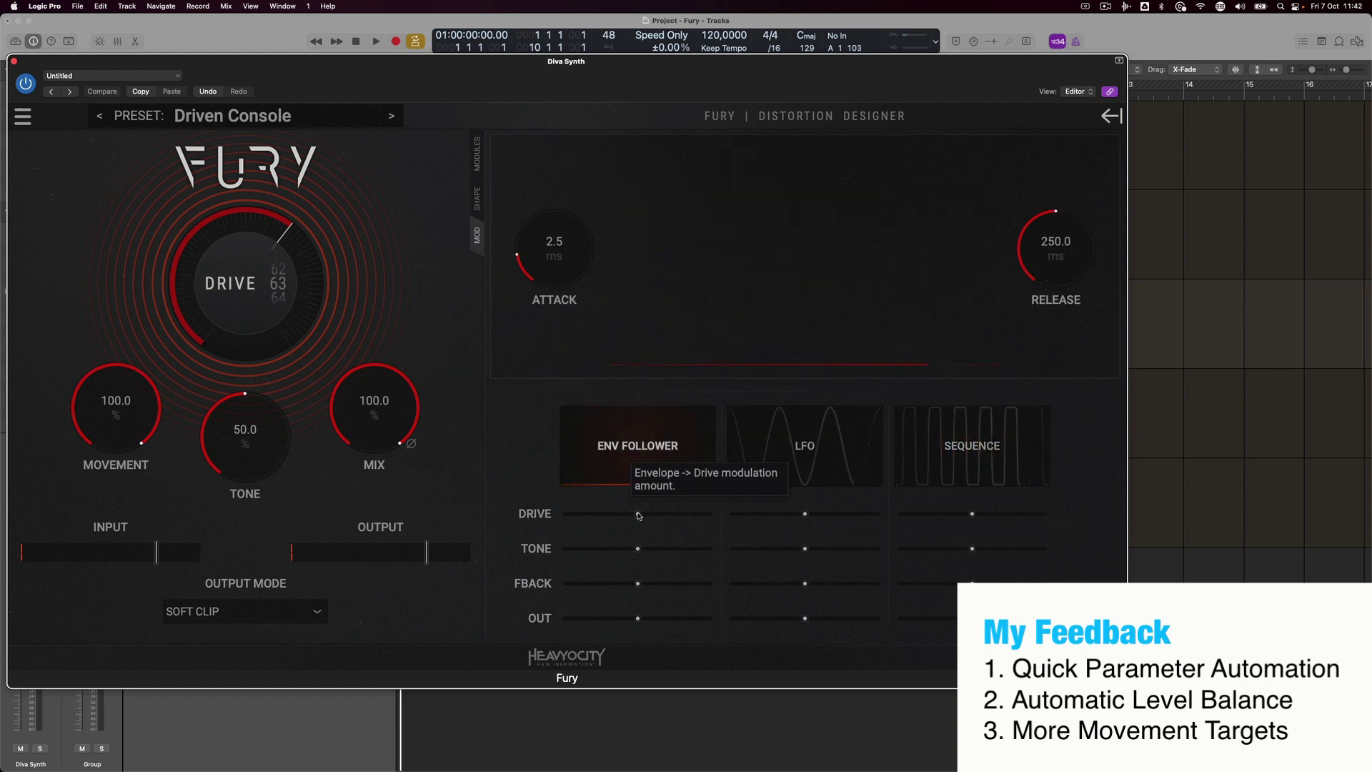
Give the envelope follower positive Drive, negative Tone and slight positive feedback depths, and revisit the other pages before returning to Mod.
drag(659, 518, 642, 583)
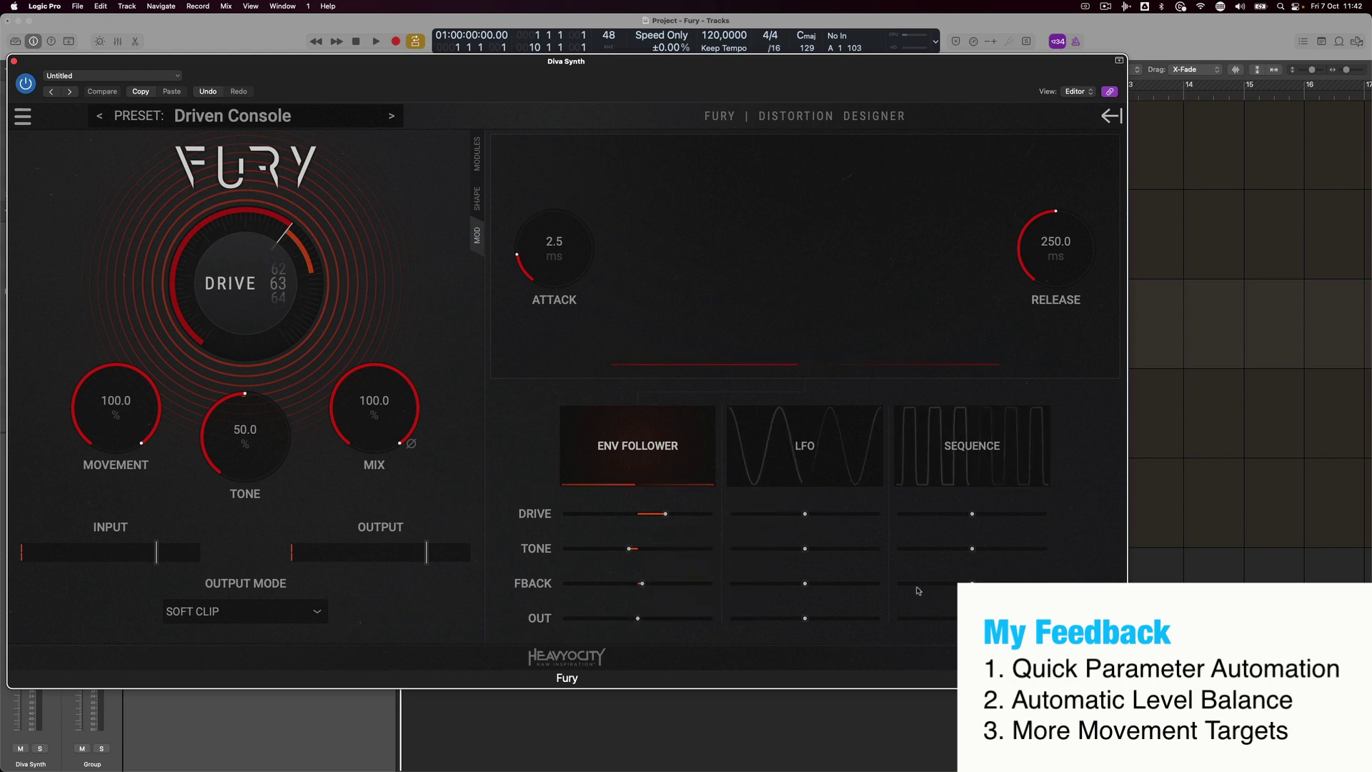
click(476, 200)
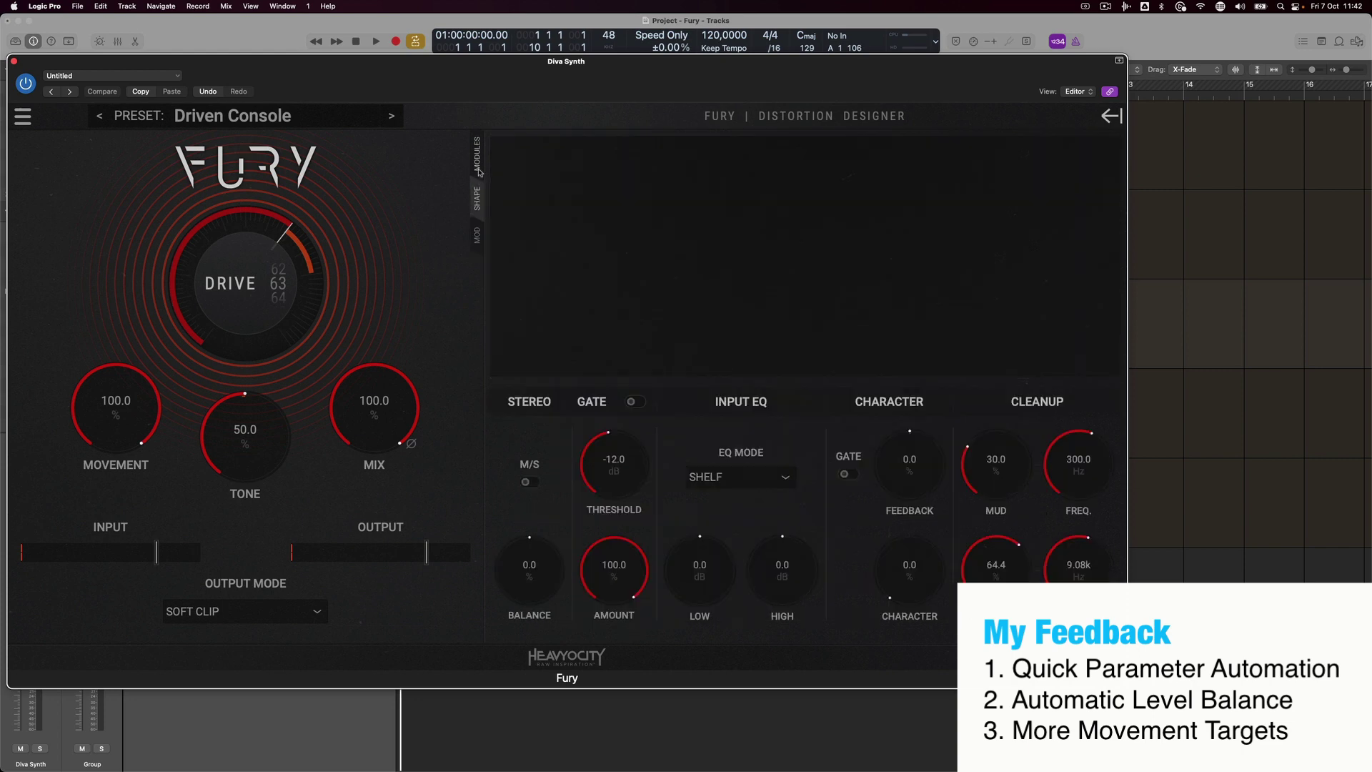
click(479, 170)
click(476, 234)
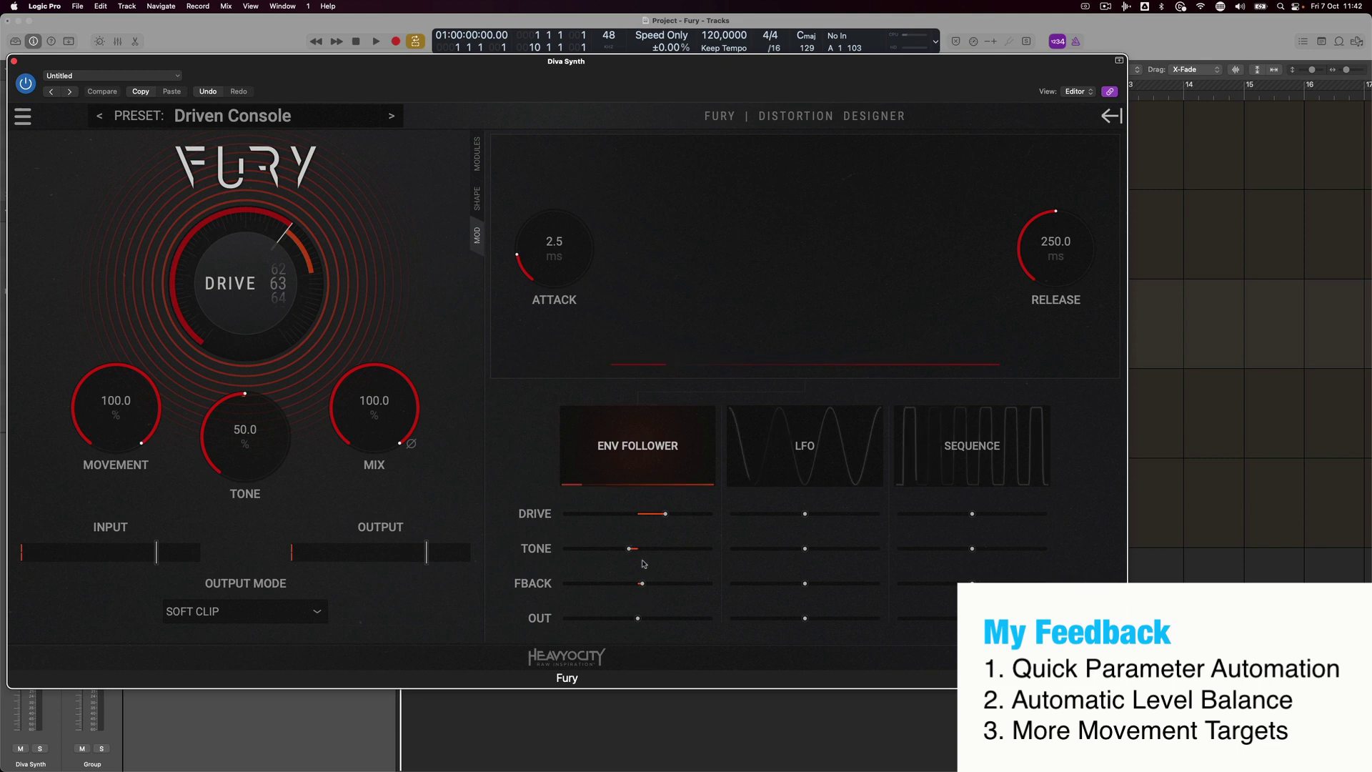
Reduce the envelope follower's Drive depth and change its Tone depth to a positive amount, checking the Shape page in between.
drag(665, 515, 621, 544)
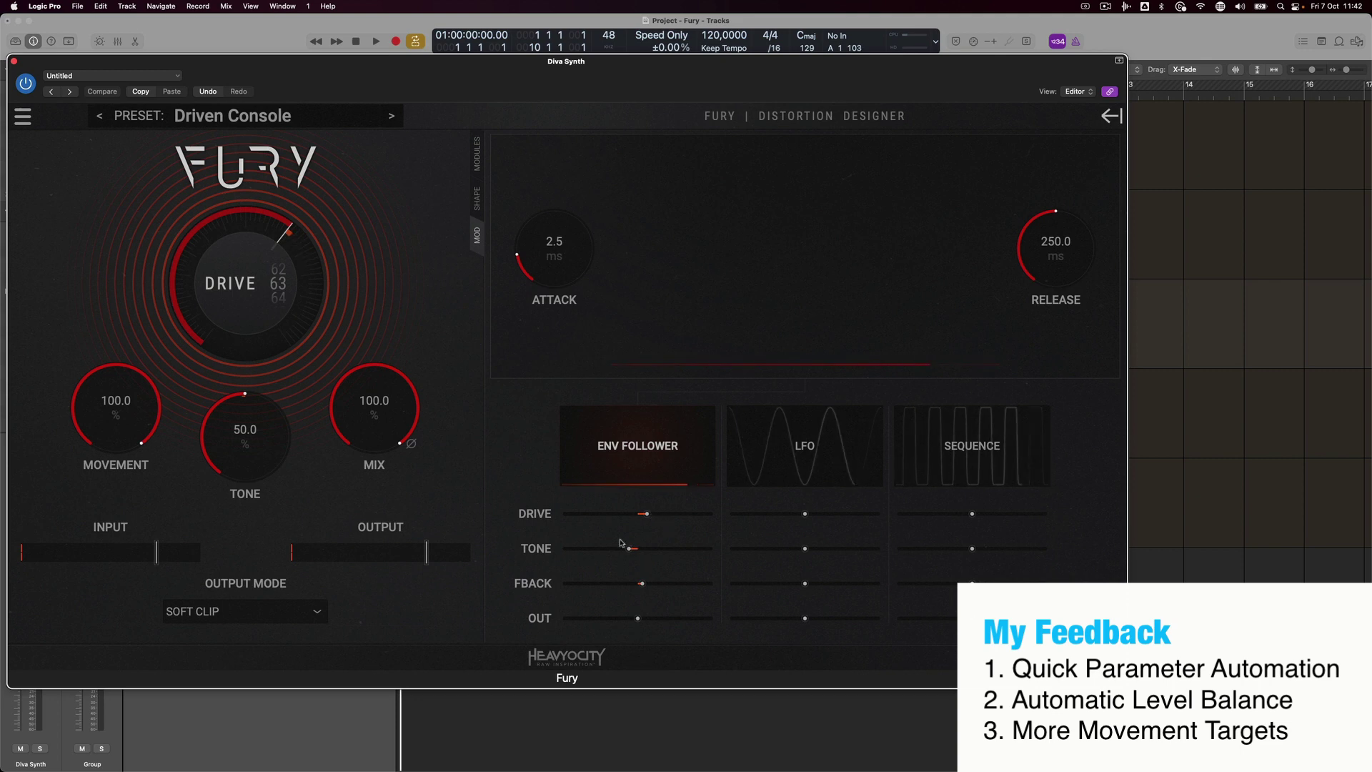
click(475, 197)
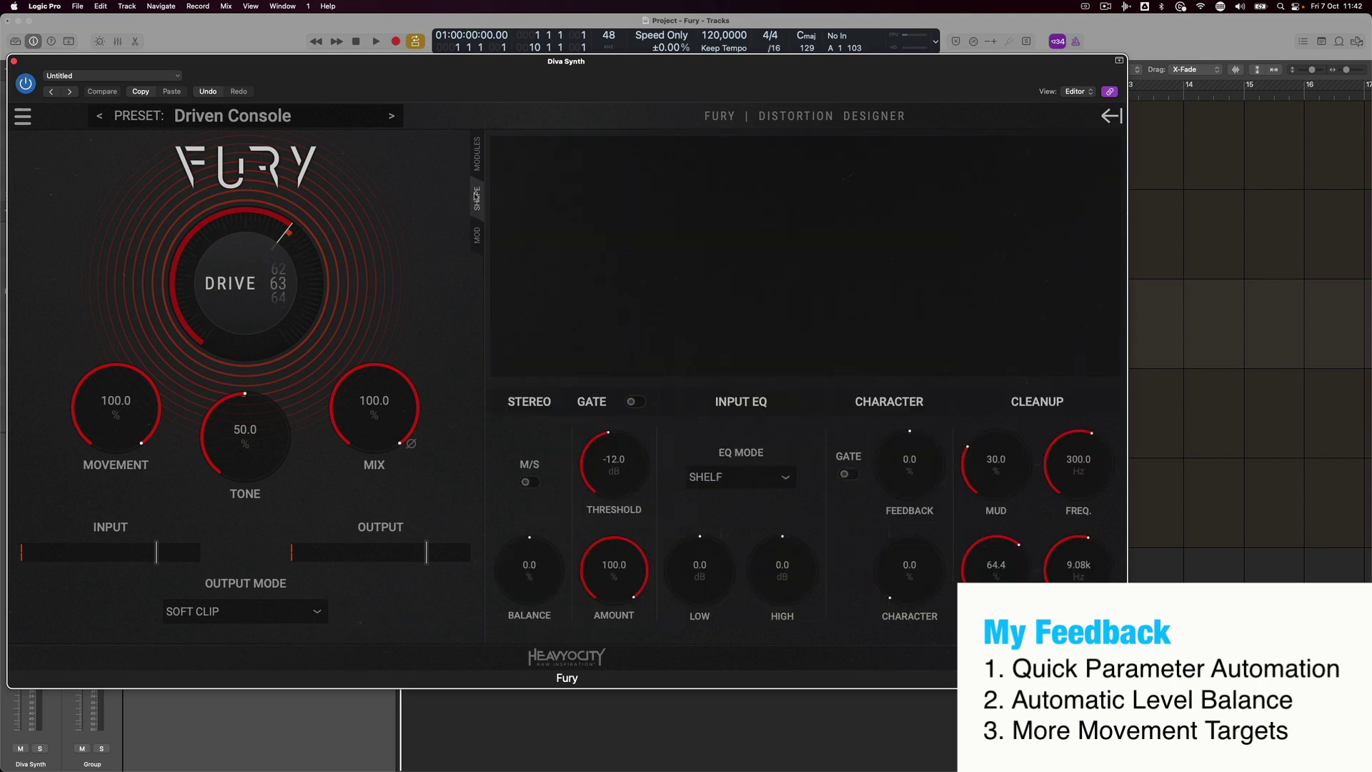
click(477, 237)
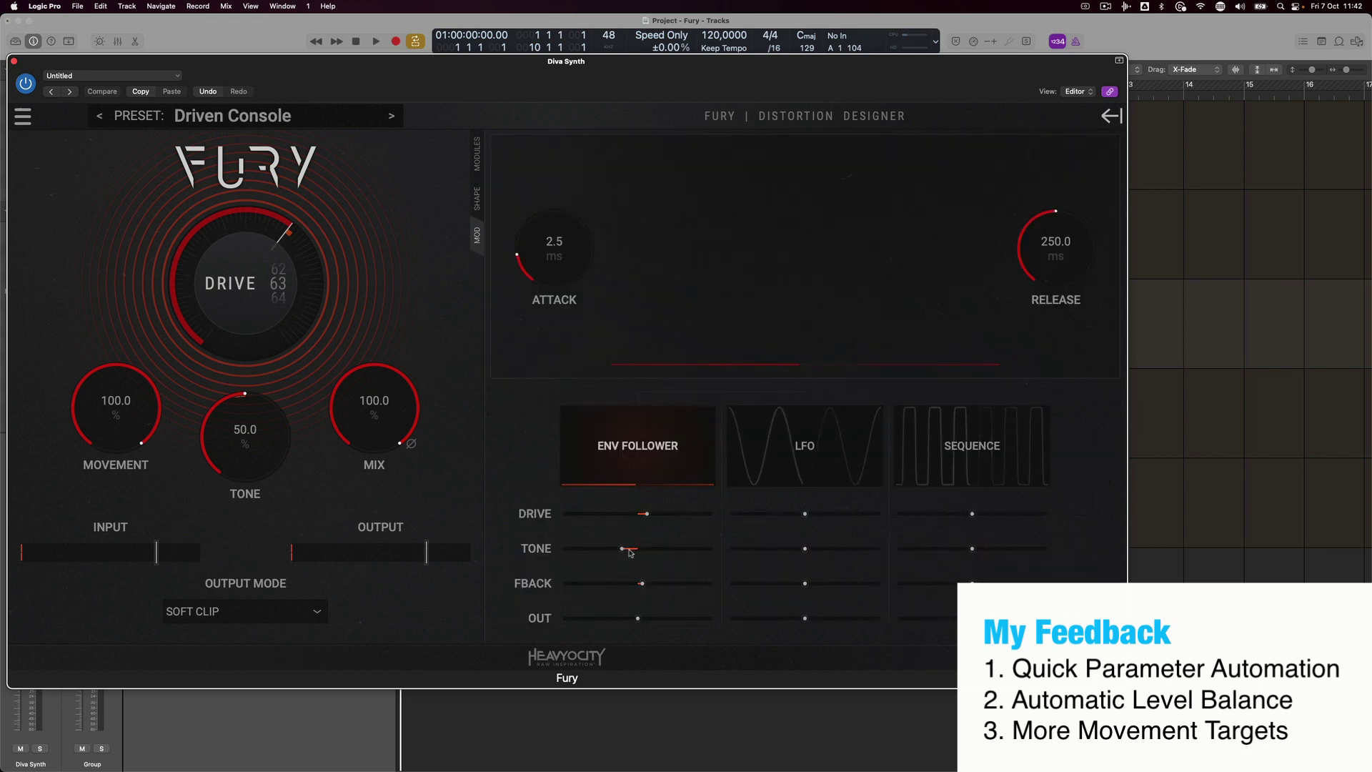
drag(638, 551, 662, 549)
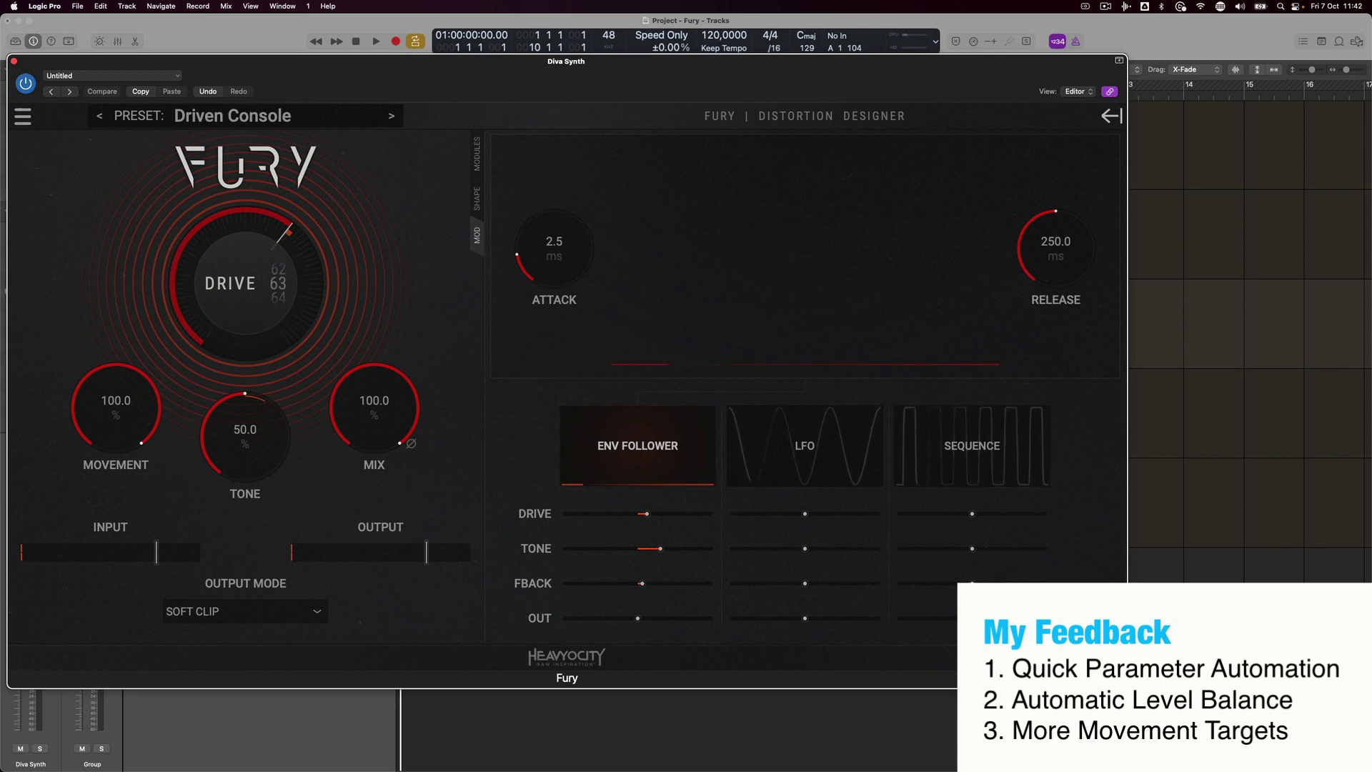
Enlarge the Fury window slightly and raise the envelope follower's Drive depth, checking the Shape page before returning to Mod.
drag(1127, 688, 1171, 710)
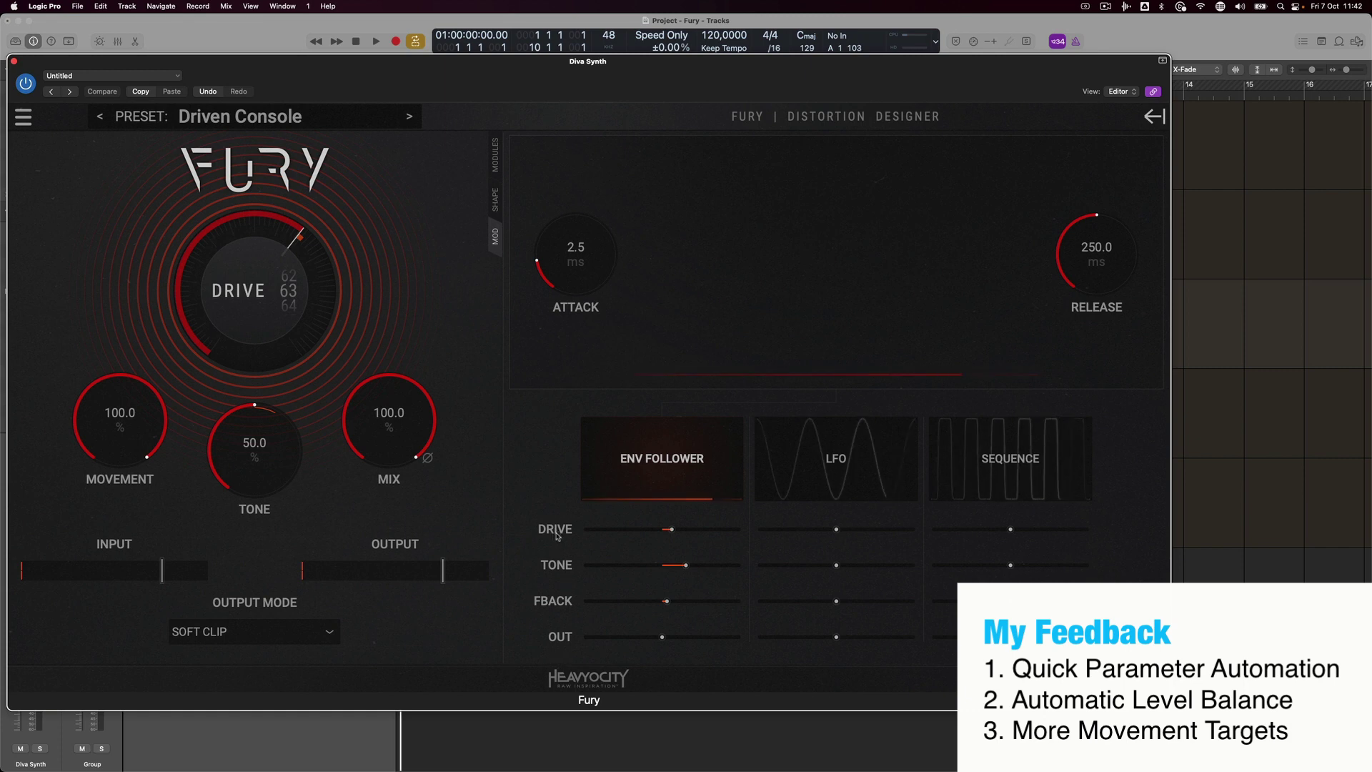
drag(676, 533, 683, 533)
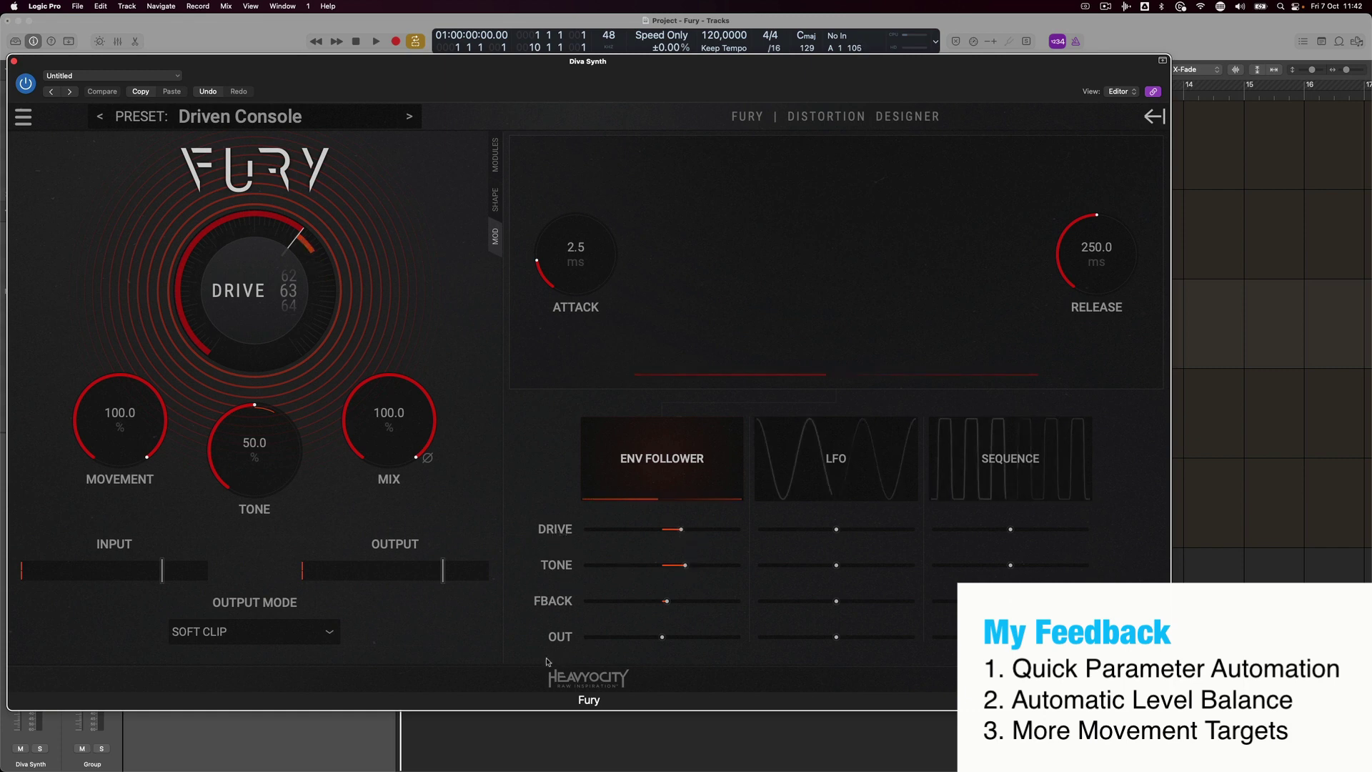
click(498, 166)
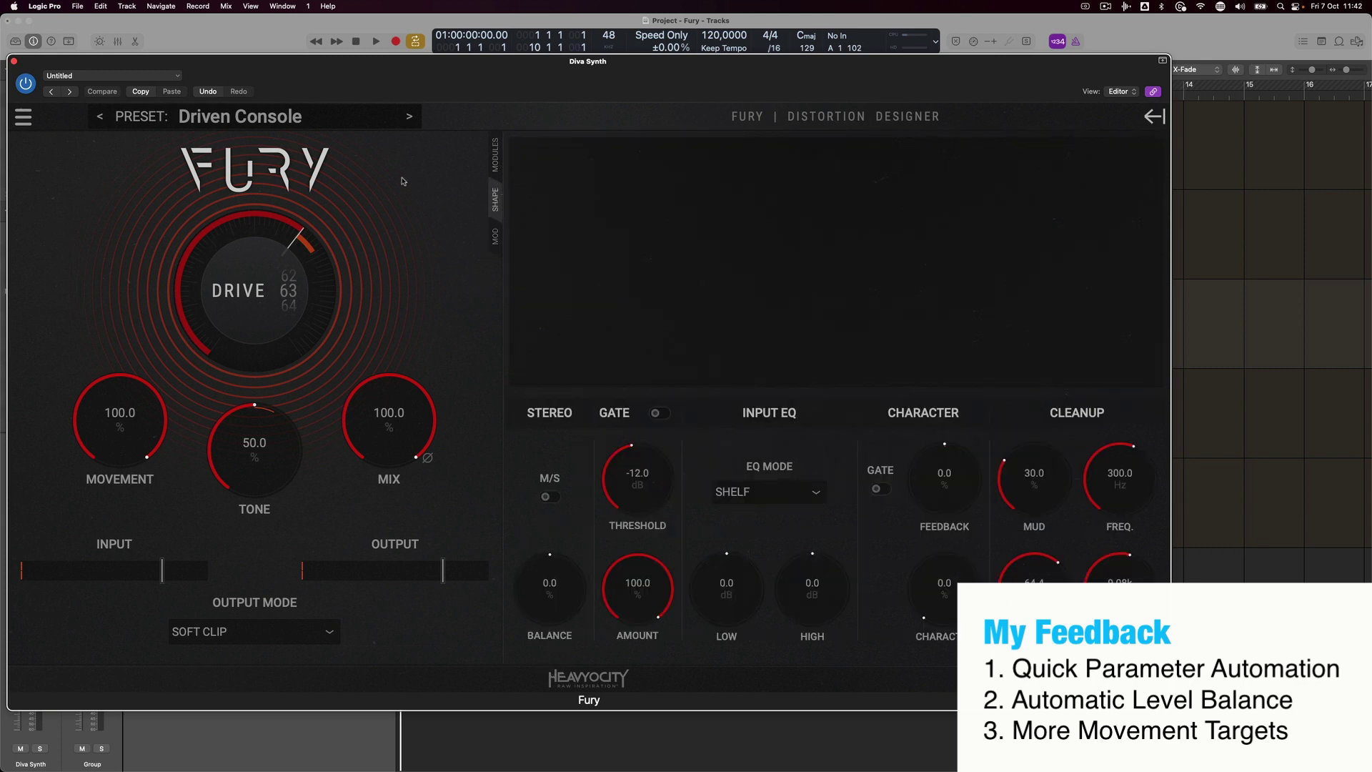
click(496, 197)
click(495, 235)
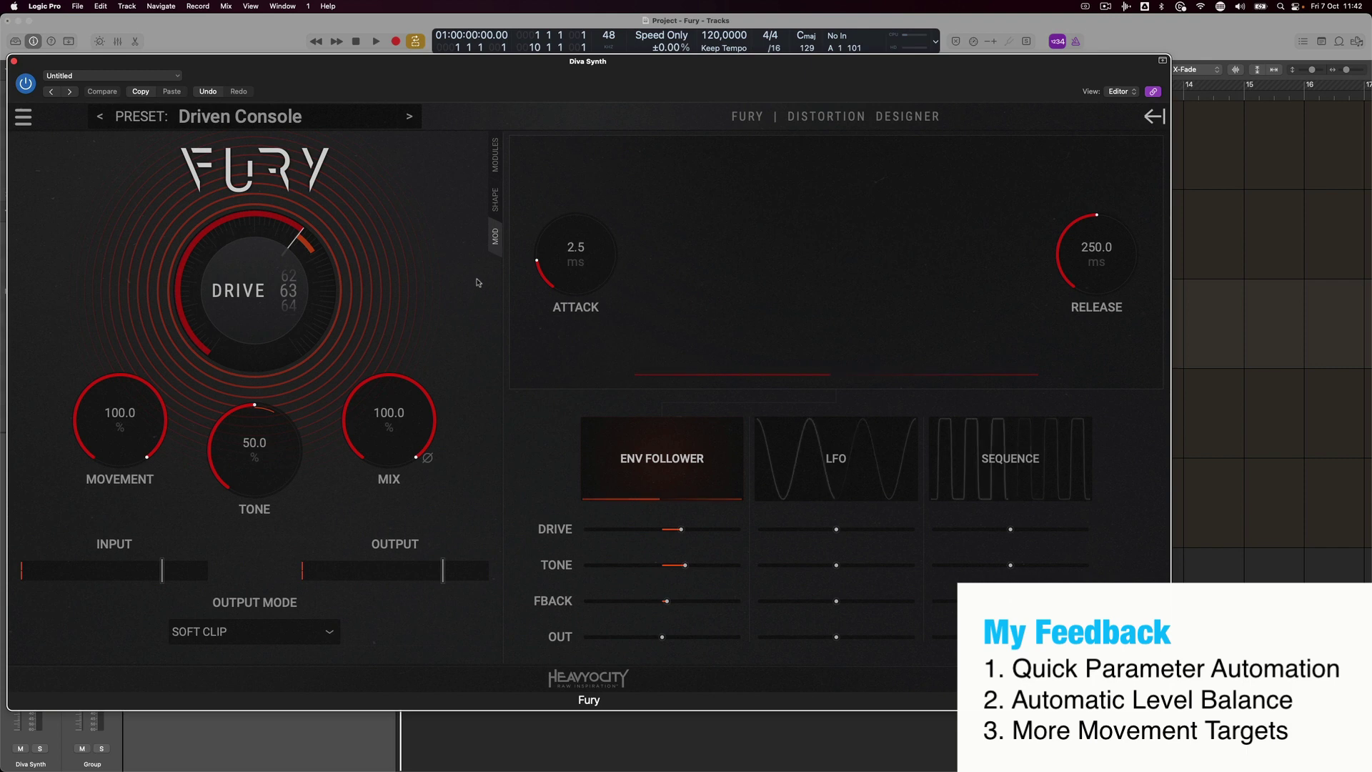
Reposition the Fury window and turn the main Drive up to 100.
drag(596, 61, 599, 80)
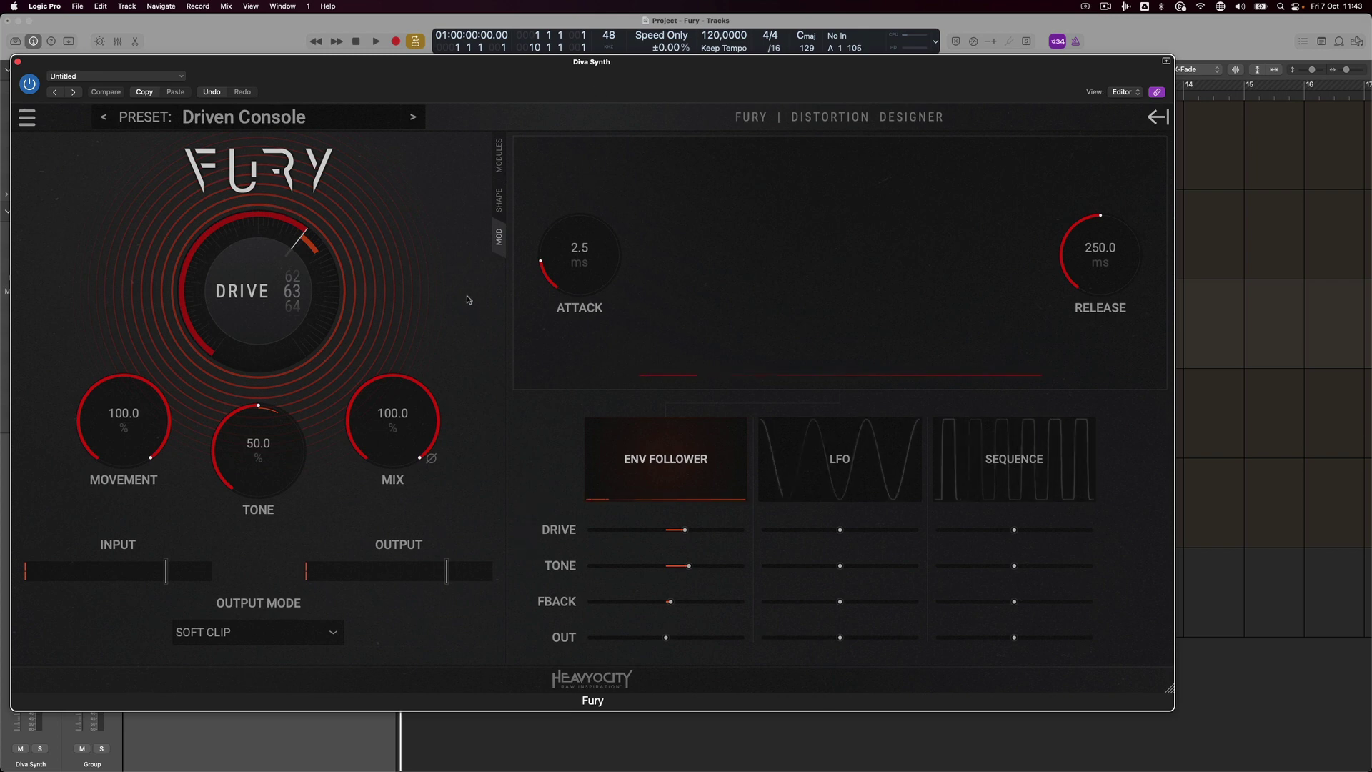
drag(302, 286, 272, 310)
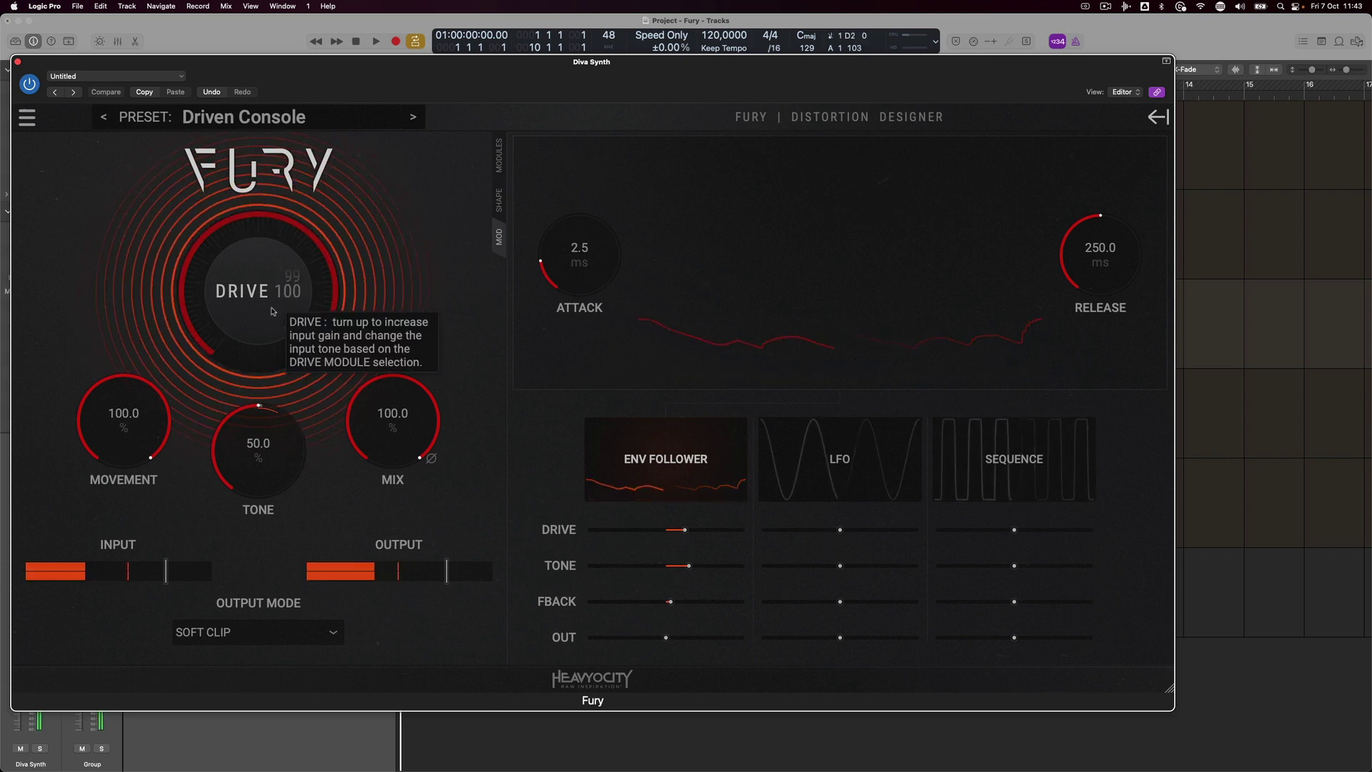